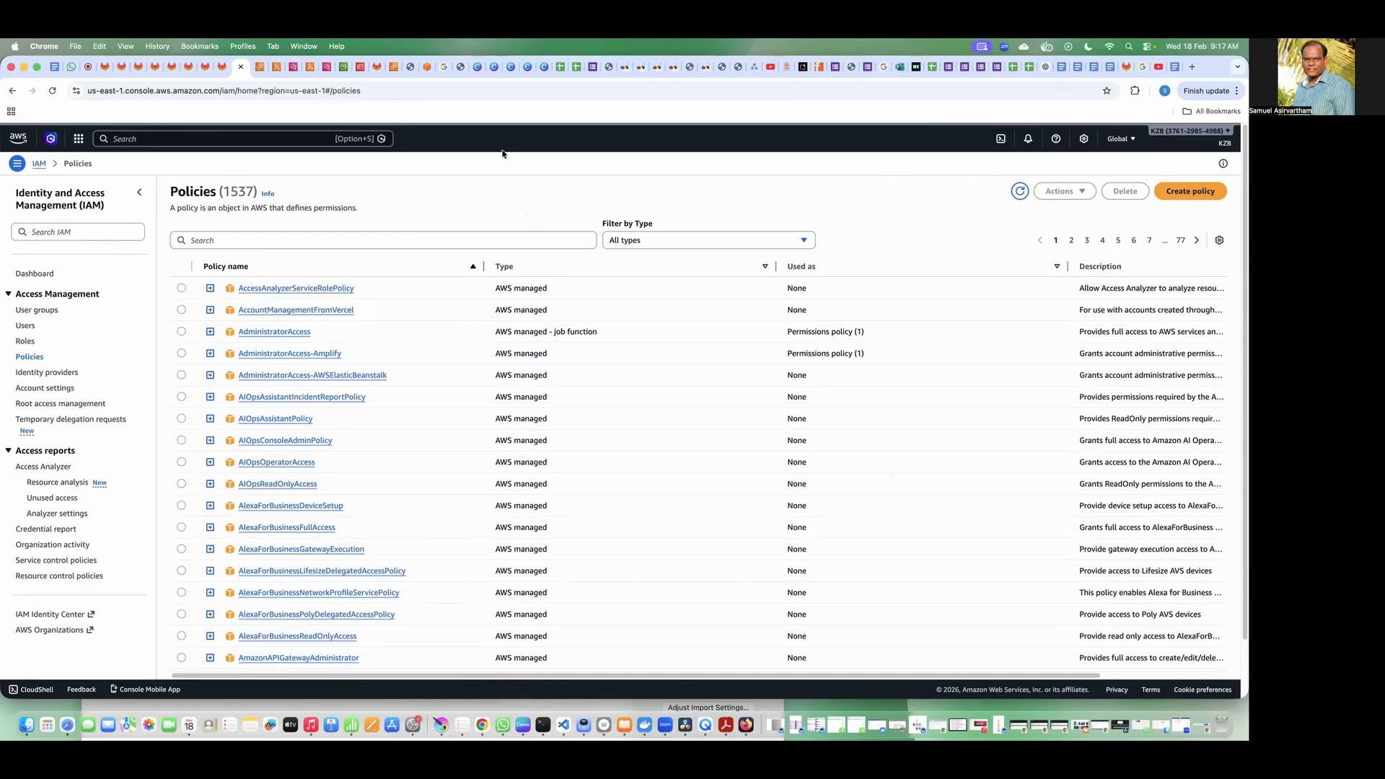
Step: Review the CLI user's permissions and security credentials in IAM, and return to the users list
{"action": "left_click", "coordinate": [25, 326]}
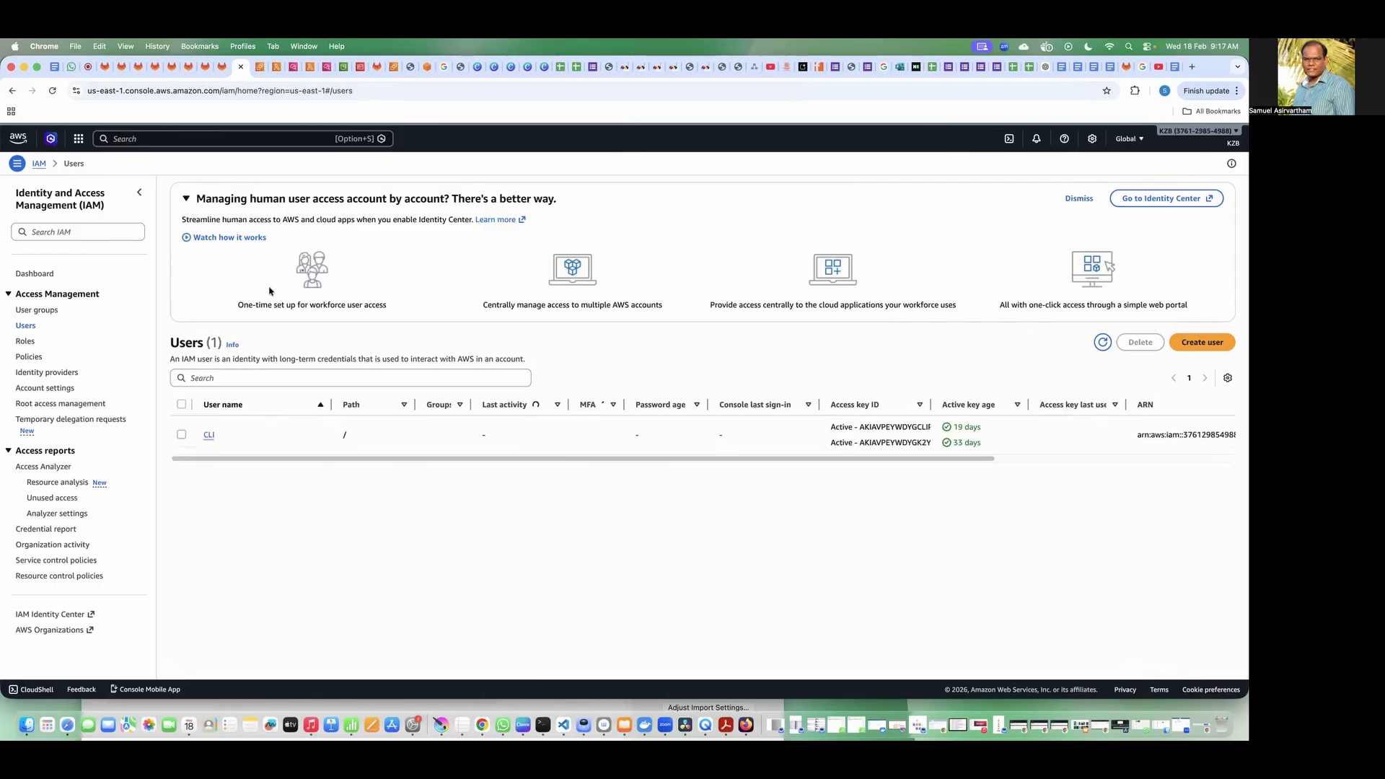
{"action": "left_click", "coordinate": [208, 435]}
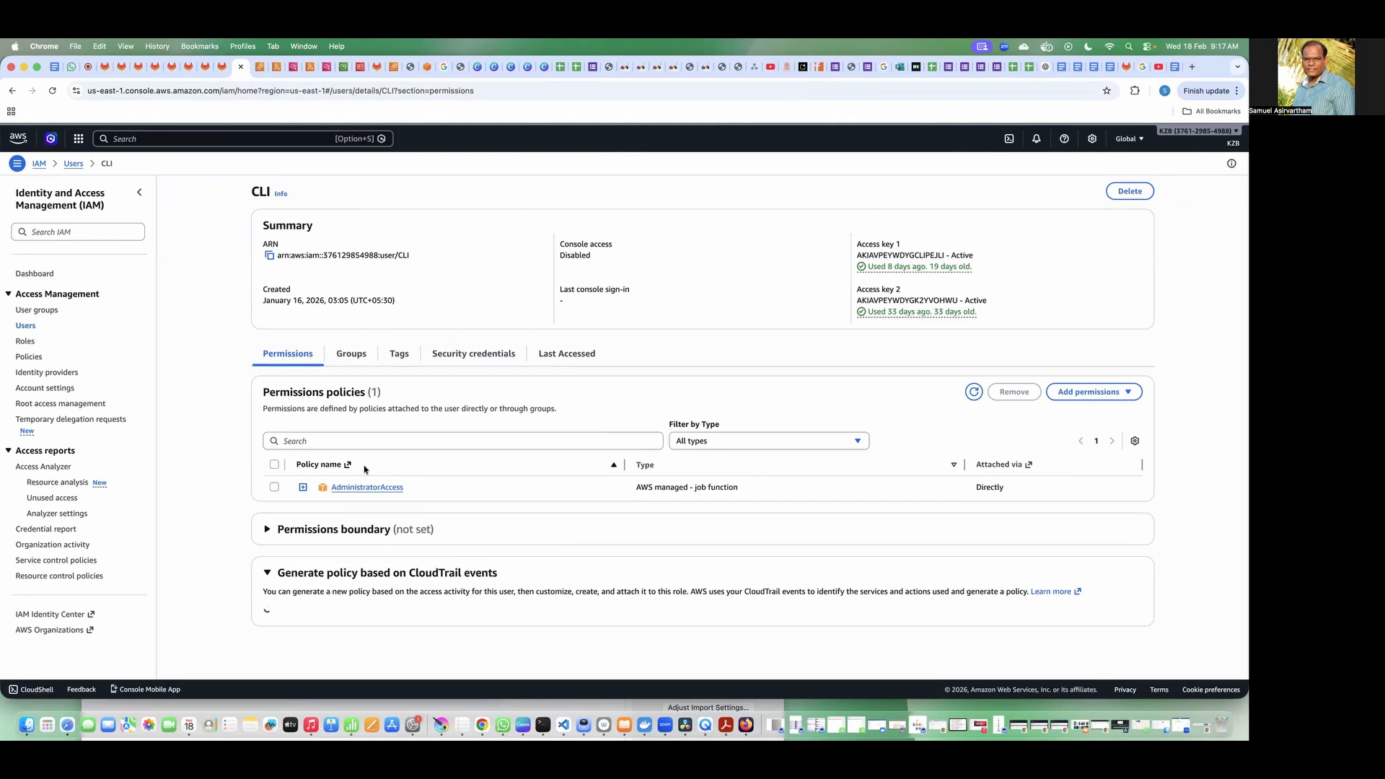
{"action": "left_click", "coordinate": [463, 354]}
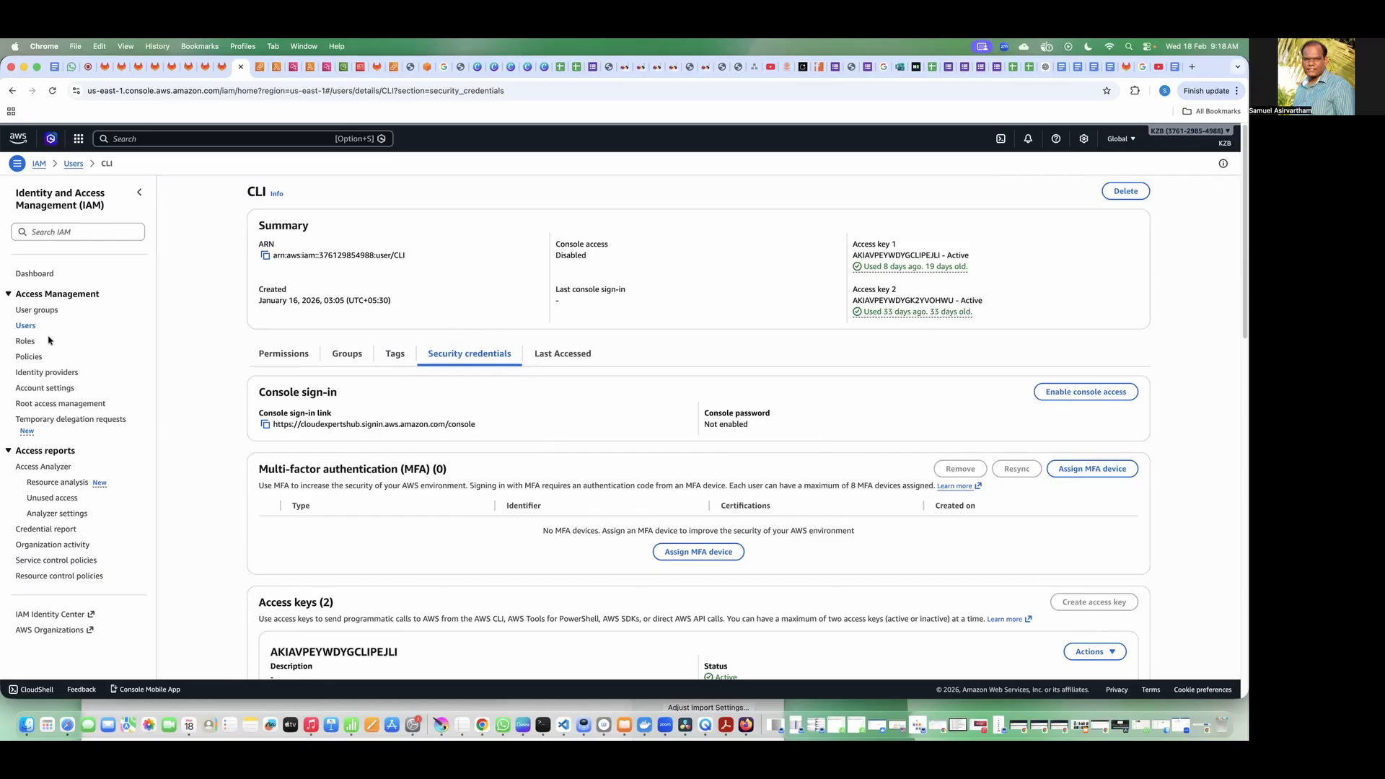
{"action": "left_click", "coordinate": [25, 326]}
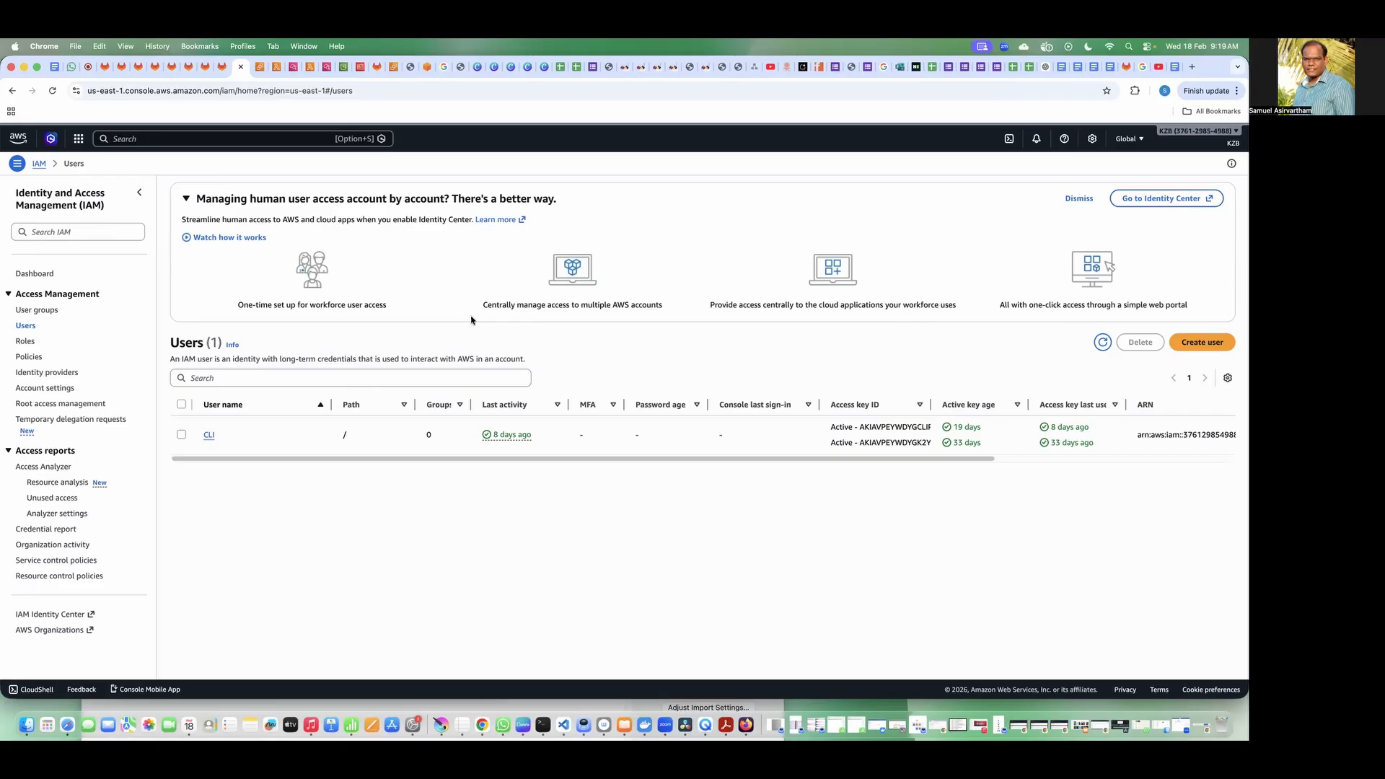
Step: Switch to the GitLab project and view the IT roles classification diagram and the AWS IAM RBAC enterprise lab diagram
{"action": "left_click", "coordinate": [106, 67]}
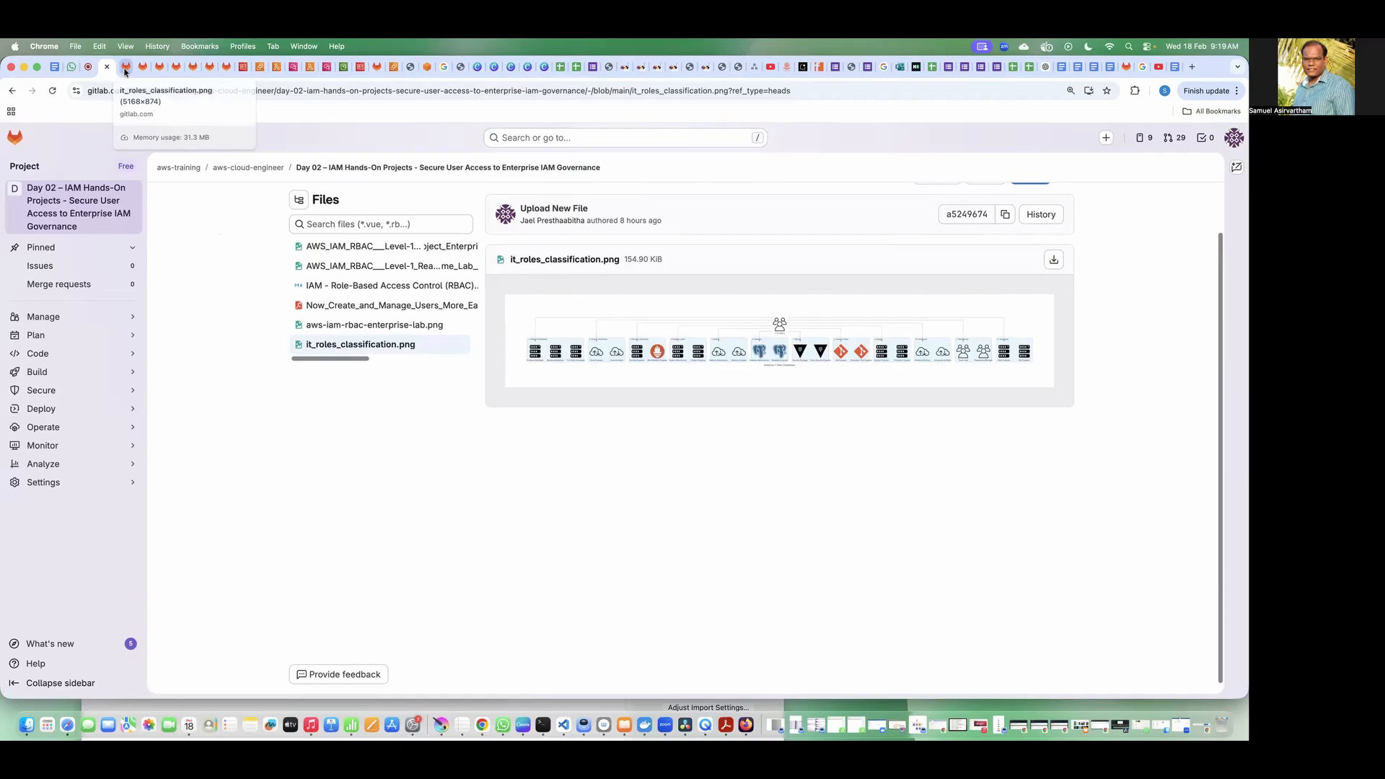
{"action": "left_click", "coordinate": [125, 68]}
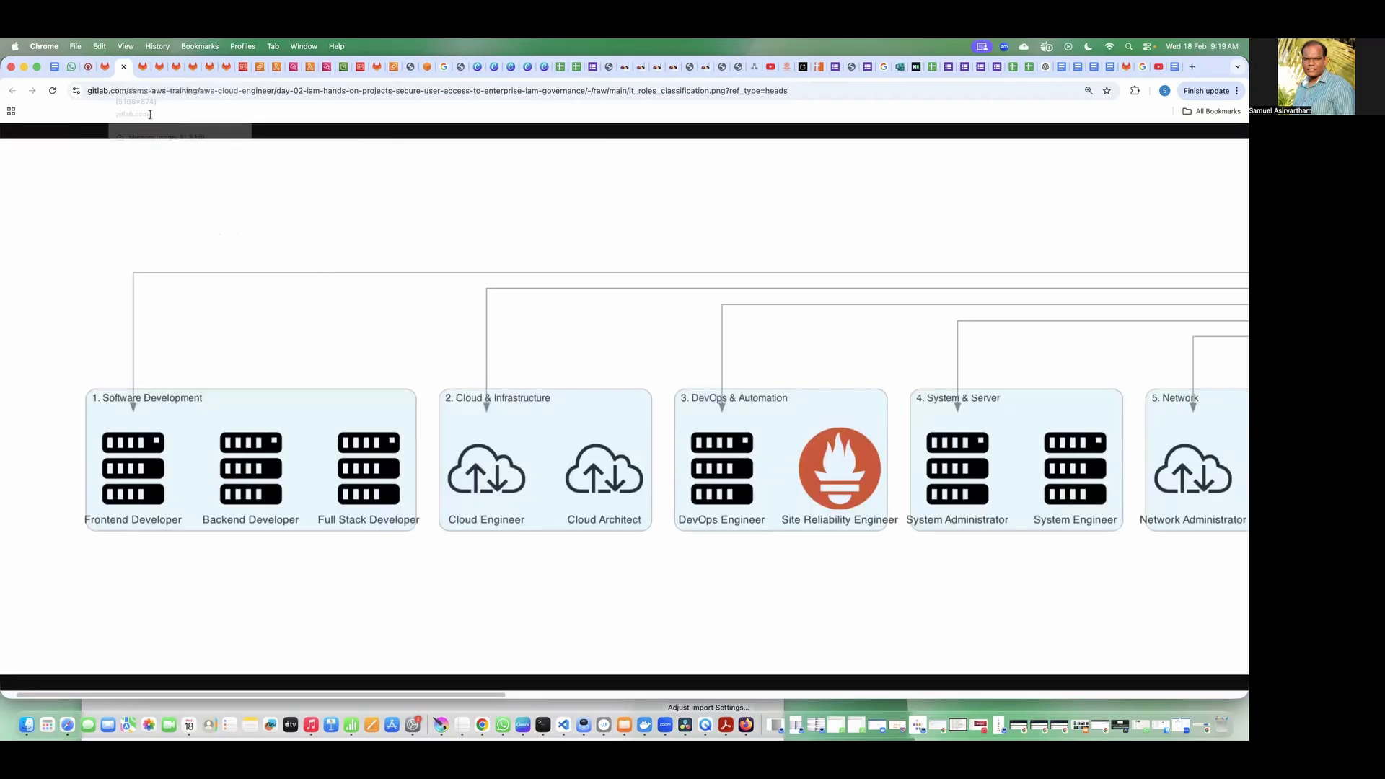
{"action": "left_click", "coordinate": [124, 67]}
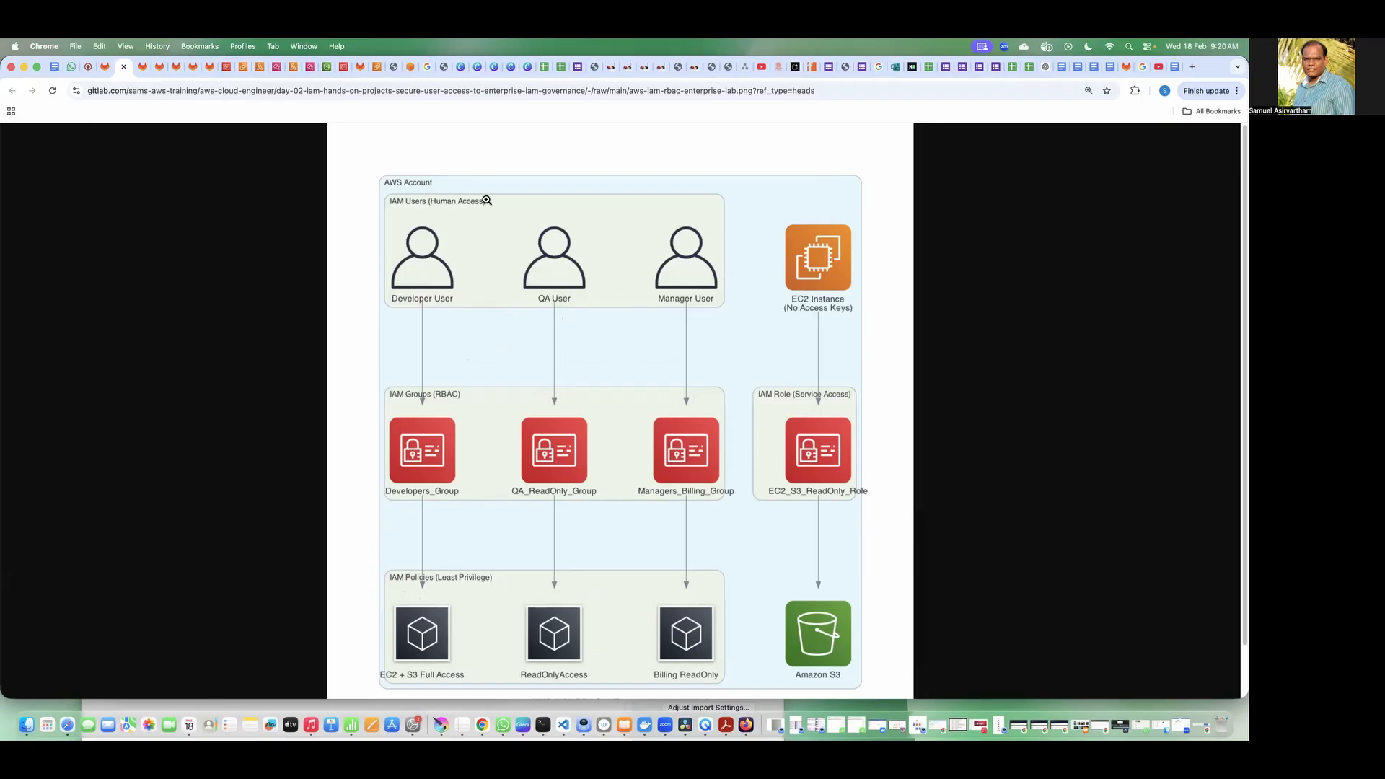
Step: Open the IAM Role-Based Access Control (RBAC) markdown file from the Day 02 project and read the "Why AWS IAM exists" section
{"action": "left_click", "coordinate": [105, 67]}
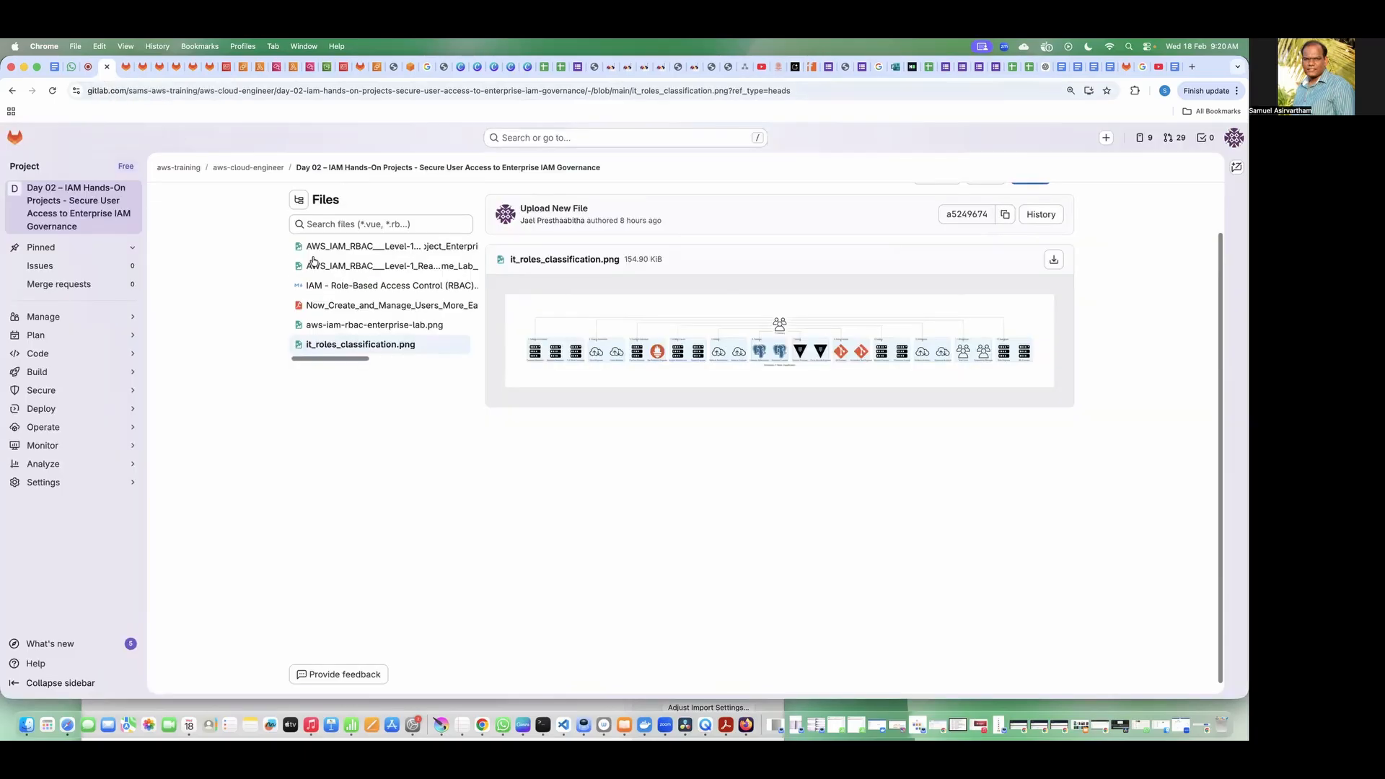
{"action": "left_click", "coordinate": [359, 288]}
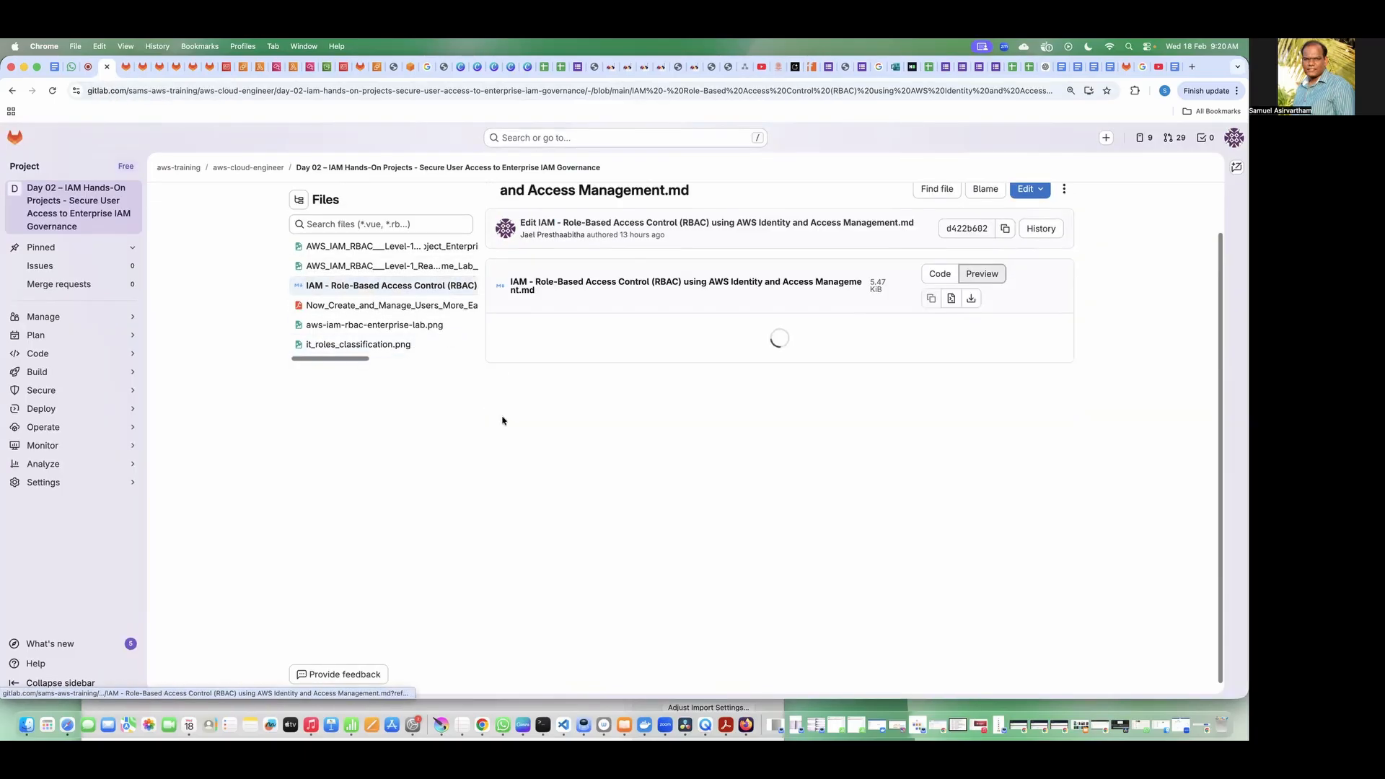
{"action": "scroll", "coordinate": [450, 453], "scroll_direction": "down", "scroll_amount": 1}
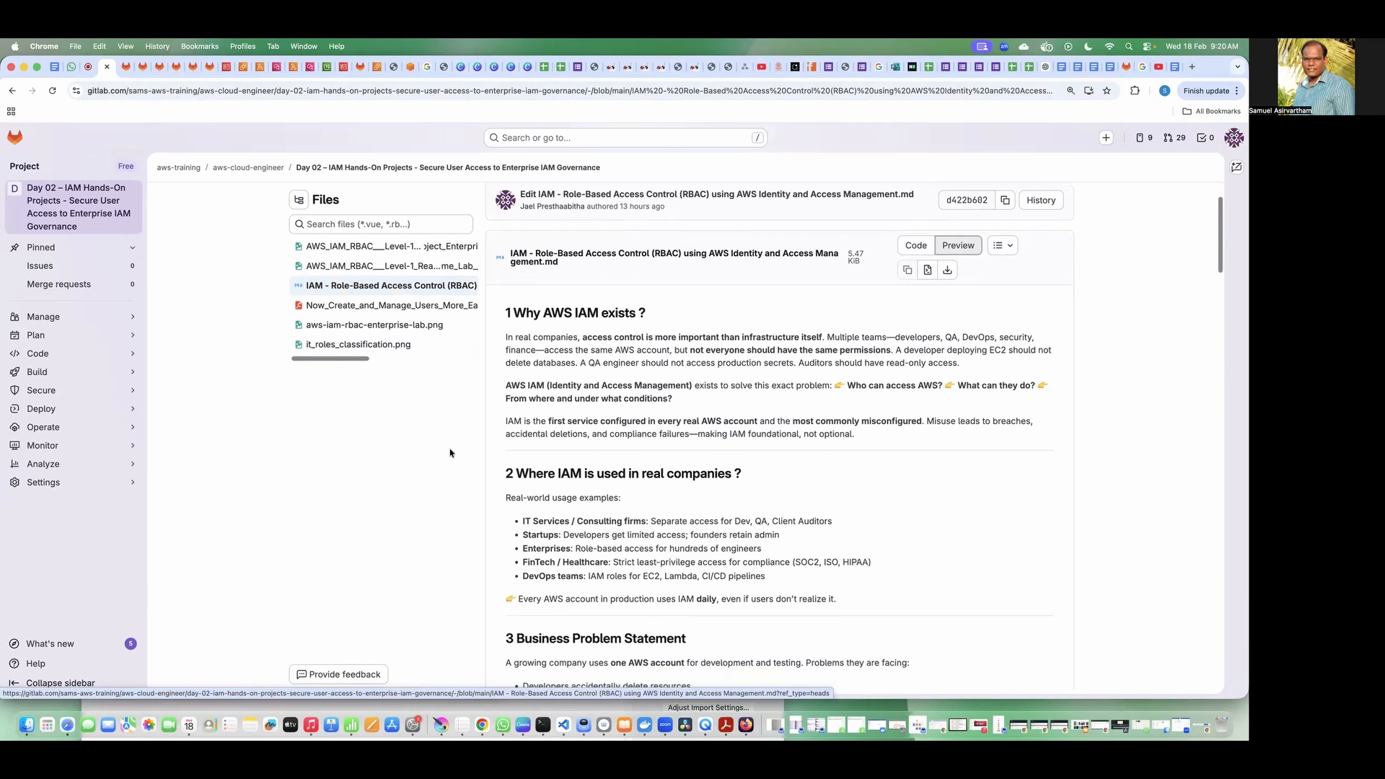
{"action": "left_click_drag", "start_coordinate": [513, 314], "coordinate": [619, 316]}
{"action": "left_click", "coordinate": [657, 412]}
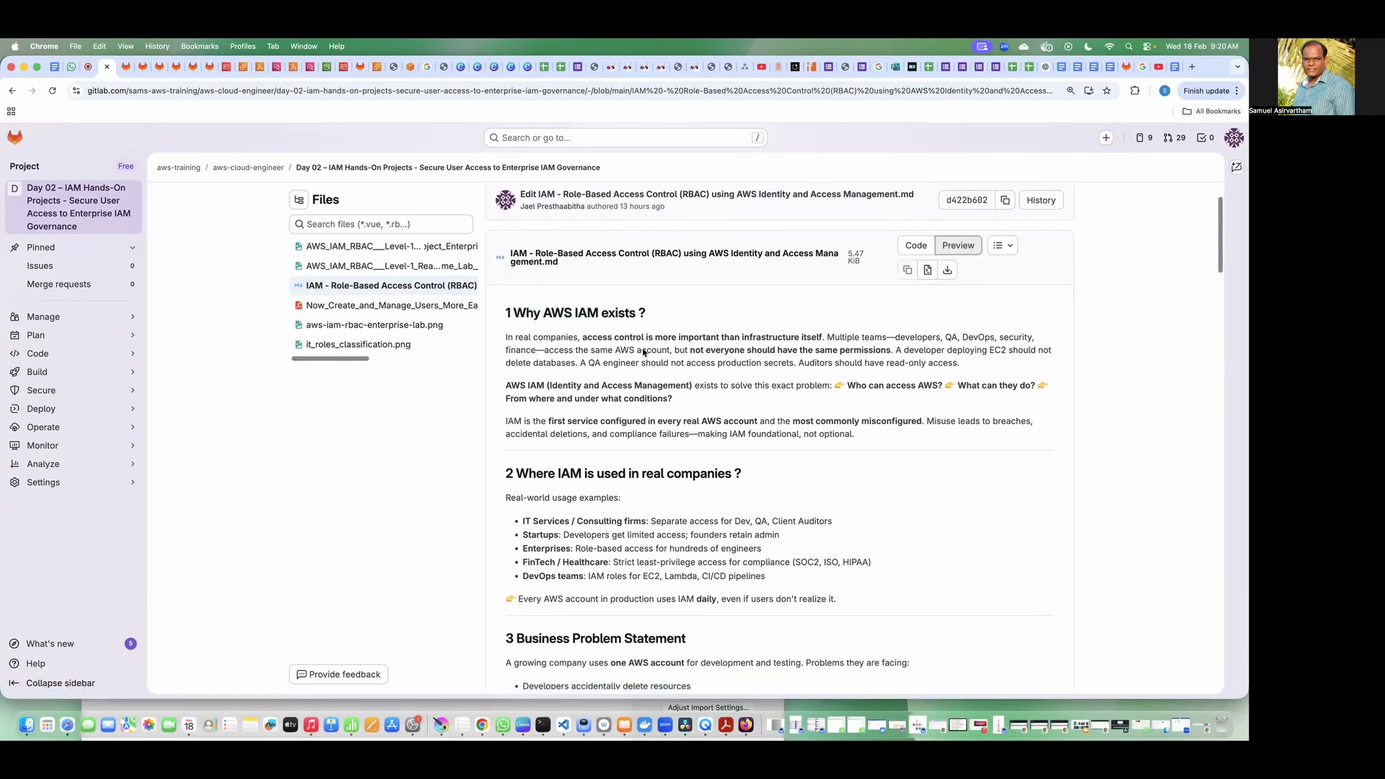
{"action": "left_click_drag", "start_coordinate": [583, 337], "coordinate": [506, 337]}
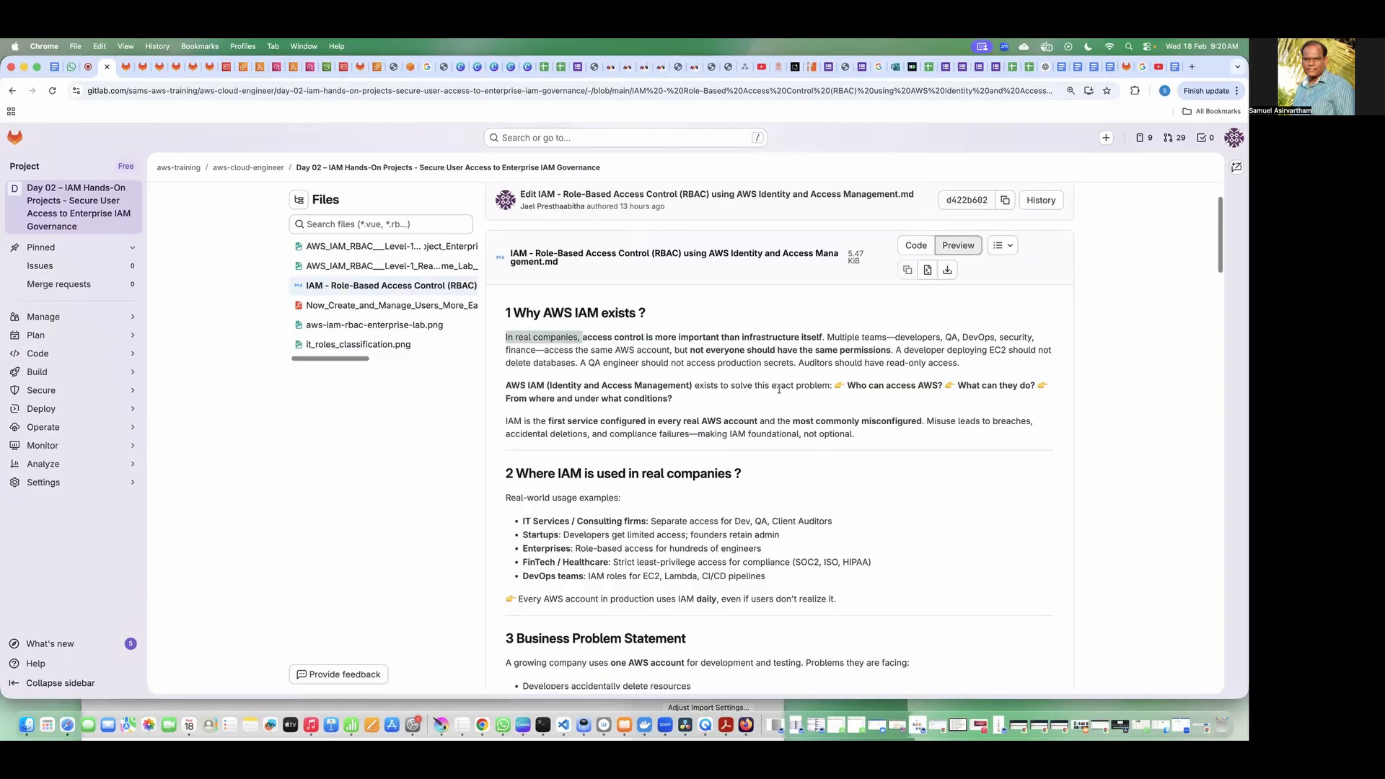
{"action": "left_click", "coordinate": [756, 381]}
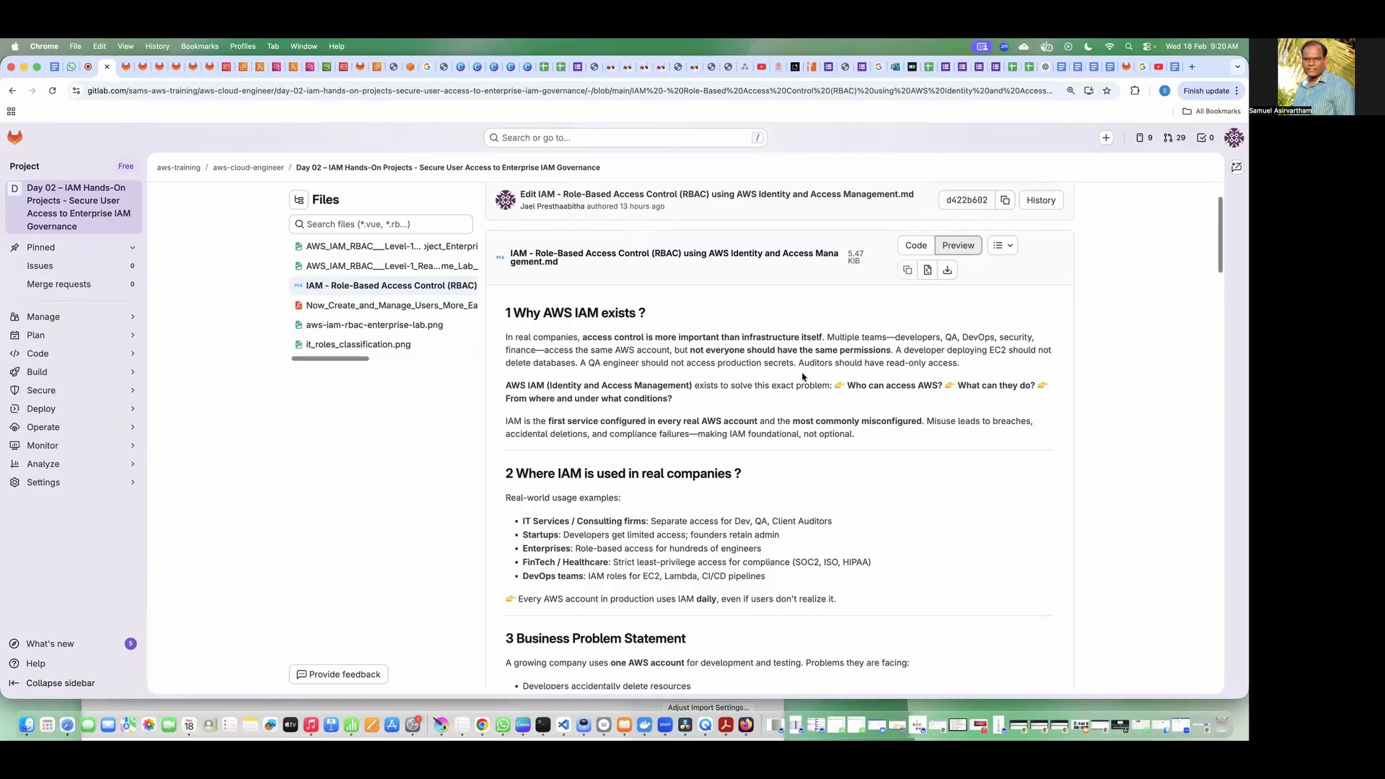
{"action": "left_click_drag", "start_coordinate": [834, 337], "coordinate": [655, 350]}
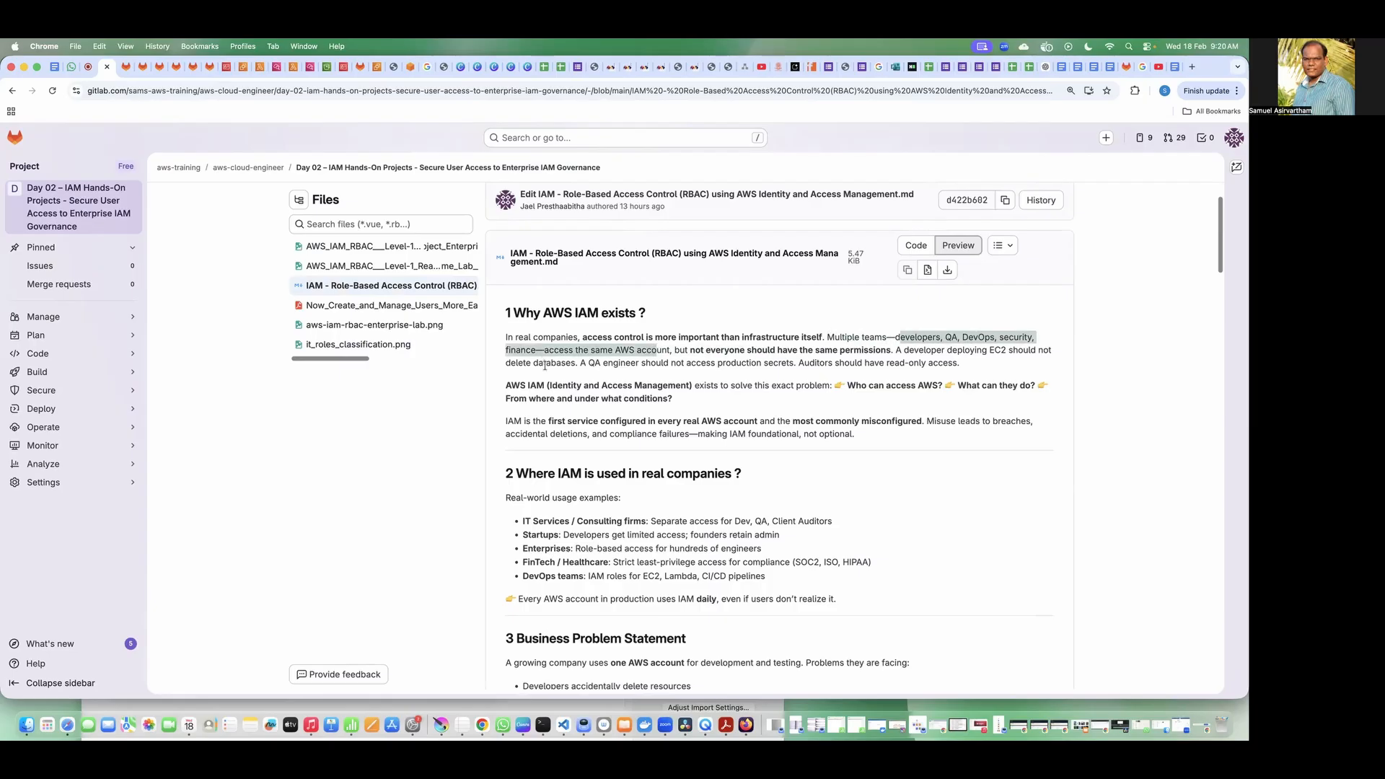
{"action": "double_click", "coordinate": [527, 351]}
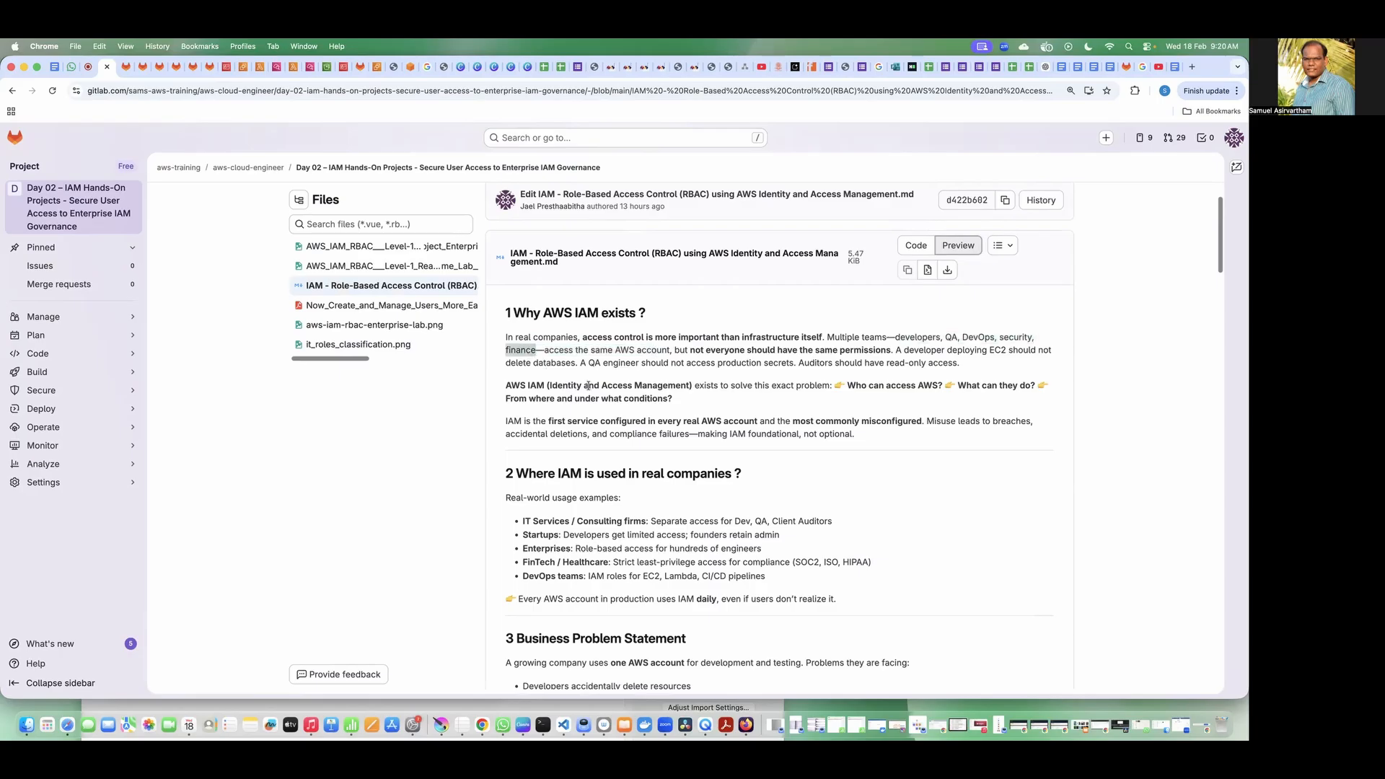
{"action": "left_click_drag", "start_coordinate": [641, 378], "coordinate": [578, 351]}
{"action": "left_click", "coordinate": [629, 421]}
Step: Read the real-world usage examples in the "Where IAM is used in real companies" section
{"action": "scroll", "coordinate": [628, 421], "scroll_direction": "down", "scroll_amount": 5}
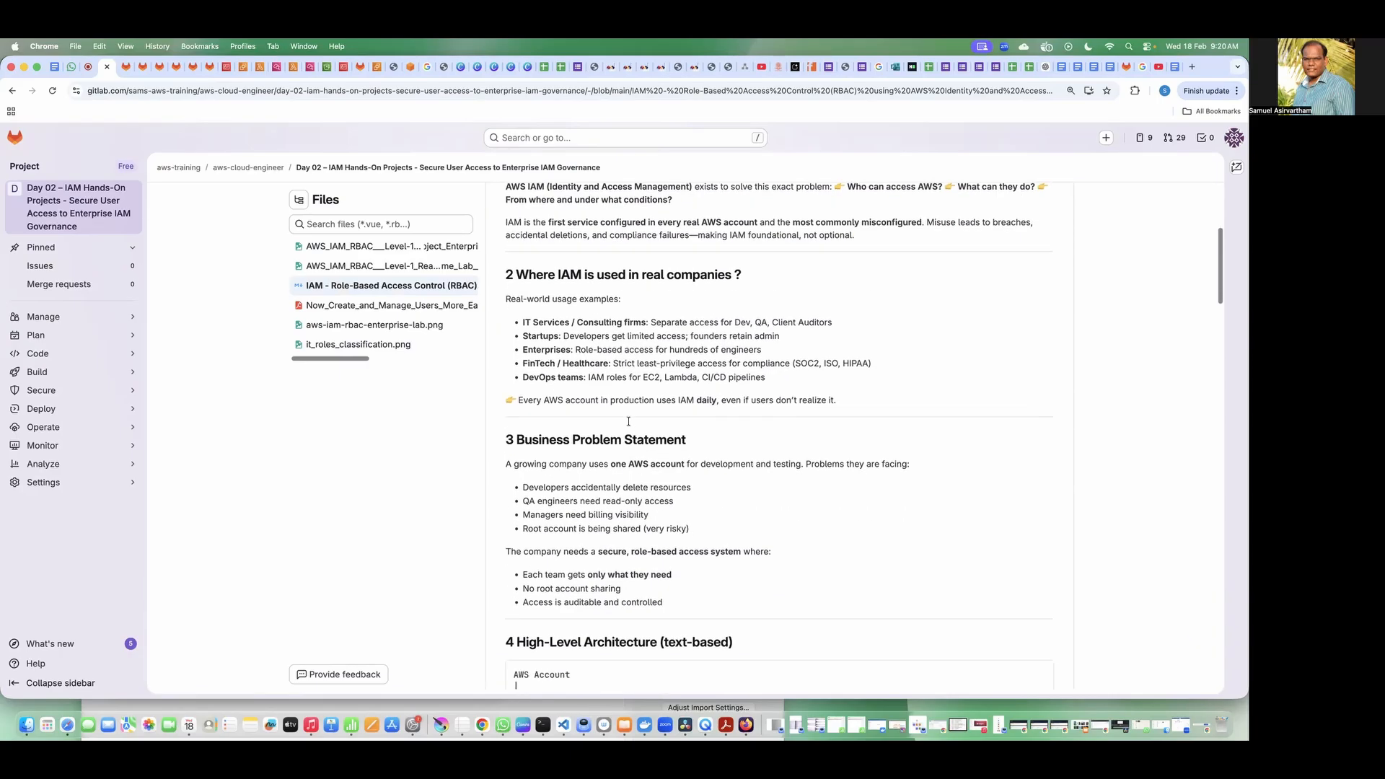
{"action": "left_click_drag", "start_coordinate": [557, 228], "coordinate": [662, 230]}
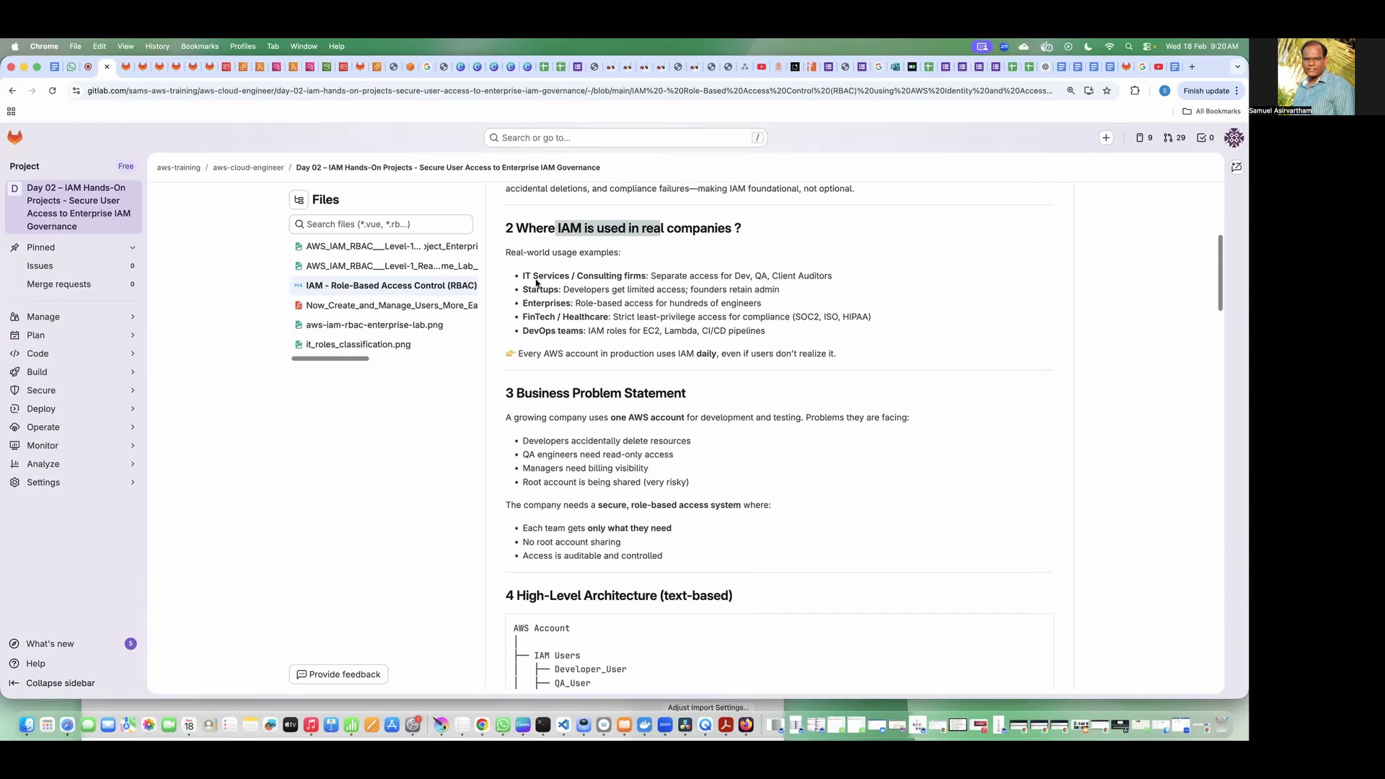
{"action": "left_click_drag", "start_coordinate": [522, 274], "coordinate": [559, 317]}
{"action": "left_click", "coordinate": [598, 334]}
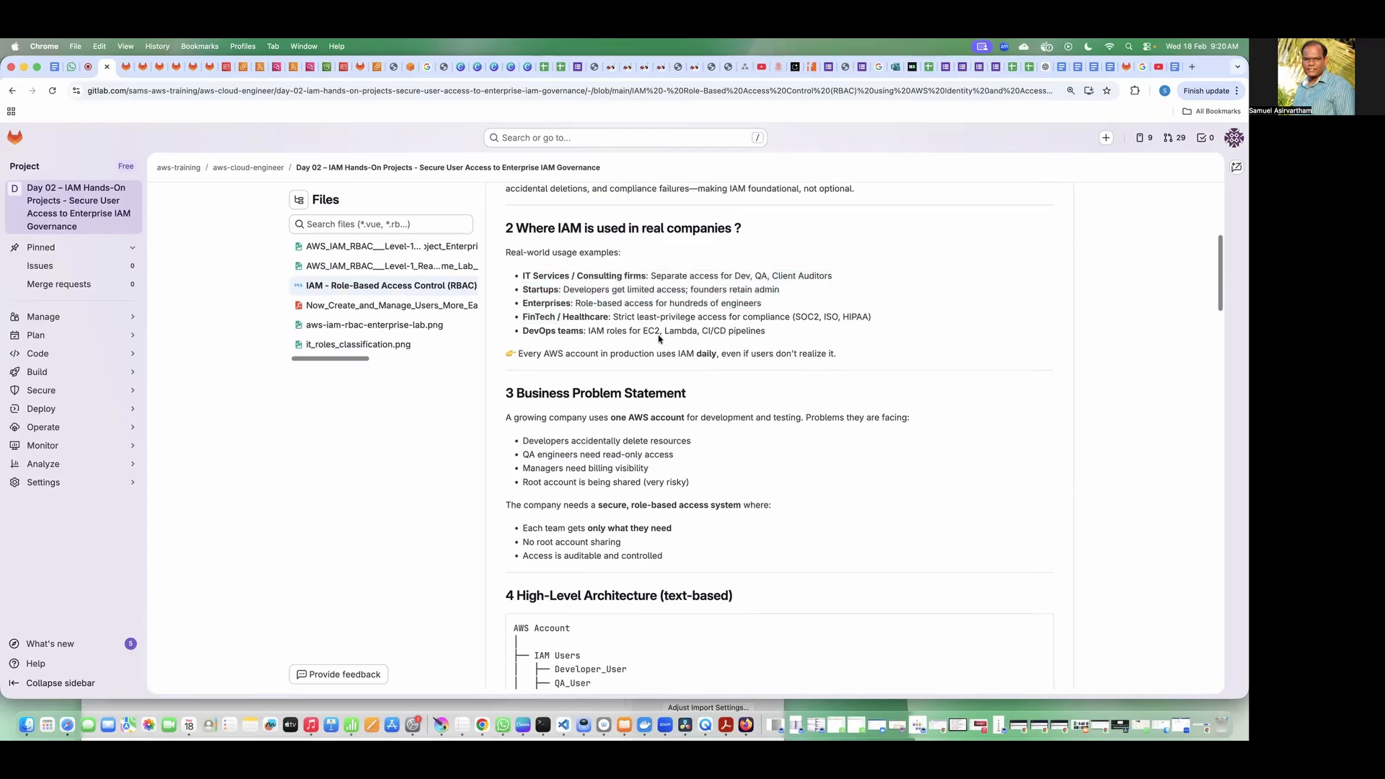
Step: Read the introduction of the Business Problem Statement about using one AWS account for development and testing
{"action": "scroll", "coordinate": [665, 375], "scroll_direction": "down", "scroll_amount": 3}
{"action": "left_click_drag", "start_coordinate": [530, 282], "coordinate": [599, 295]}
{"action": "left_click", "coordinate": [643, 374]}
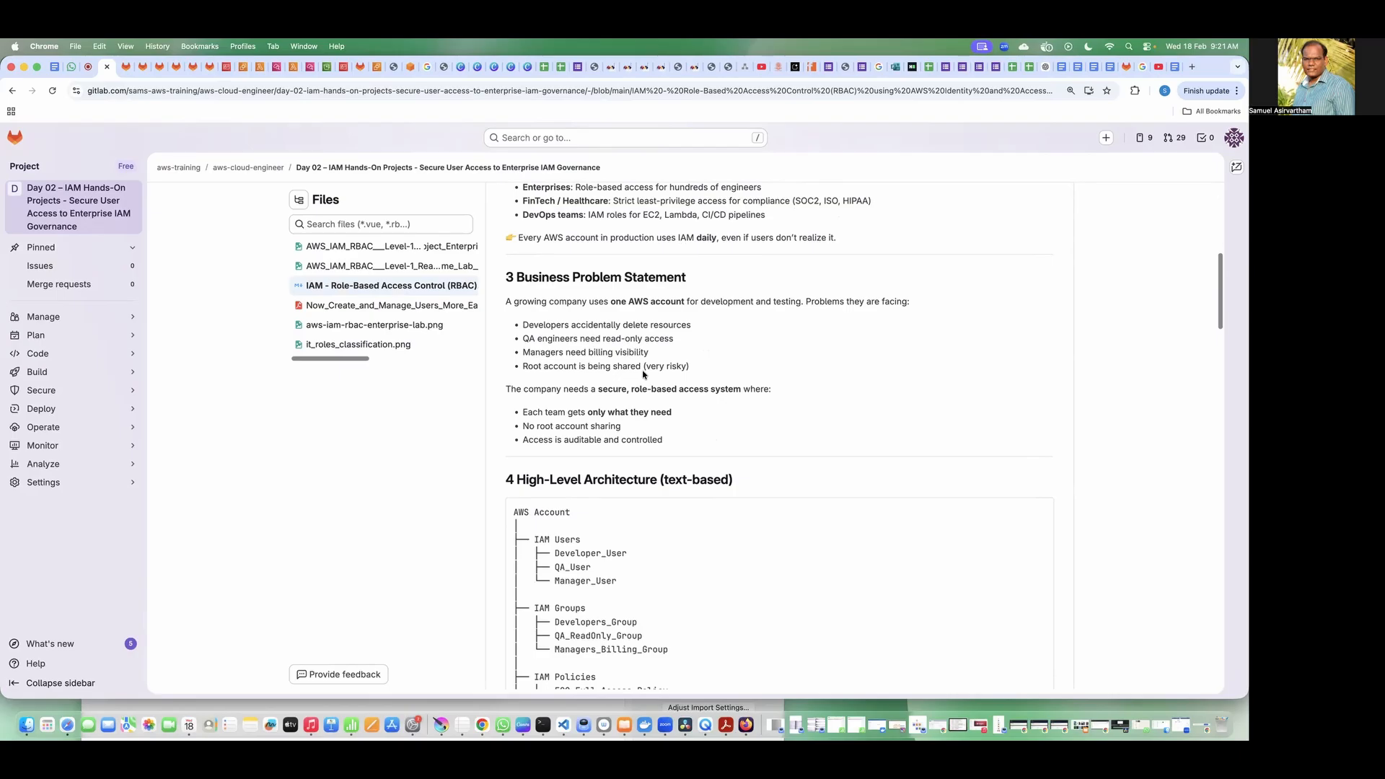
{"action": "left_click_drag", "start_coordinate": [577, 303], "coordinate": [700, 302]}
{"action": "left_click", "coordinate": [689, 344]}
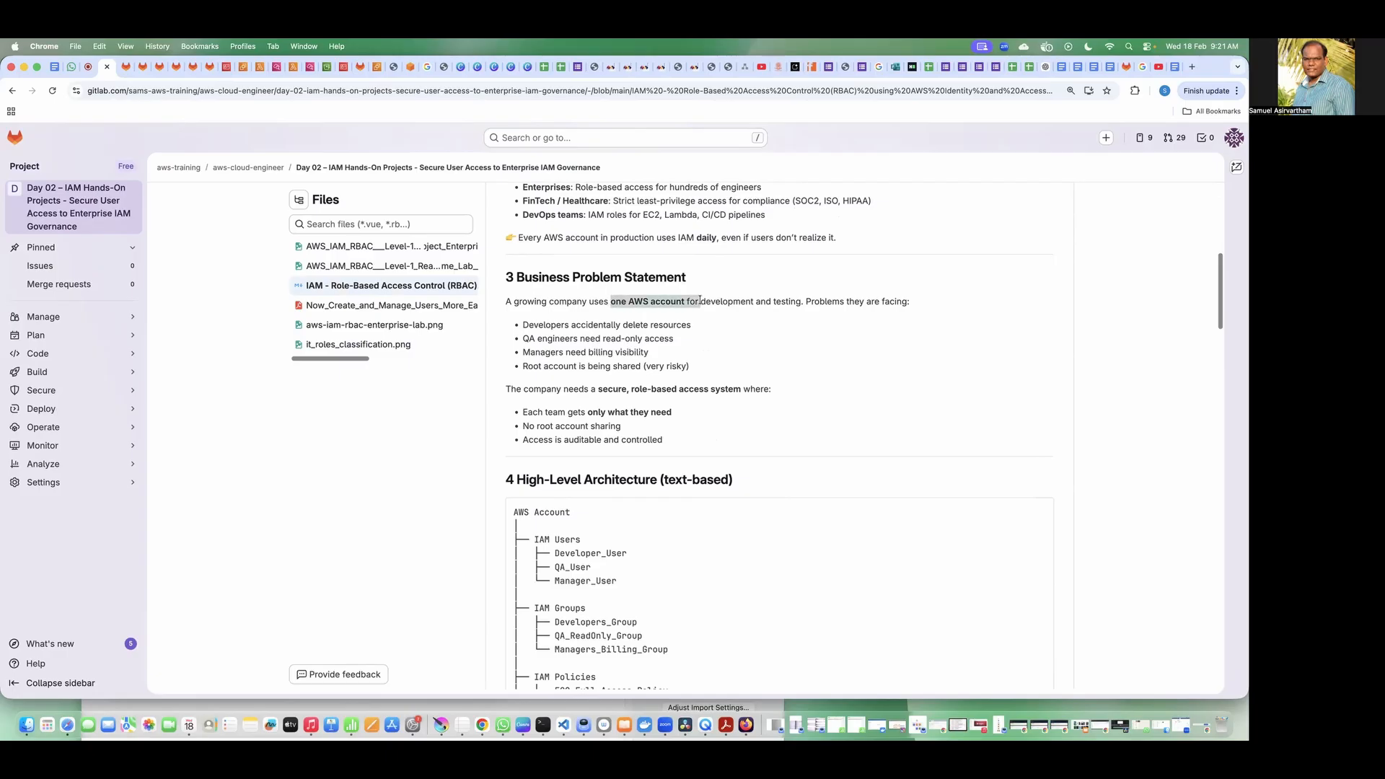
{"action": "left_click", "coordinate": [742, 319]}
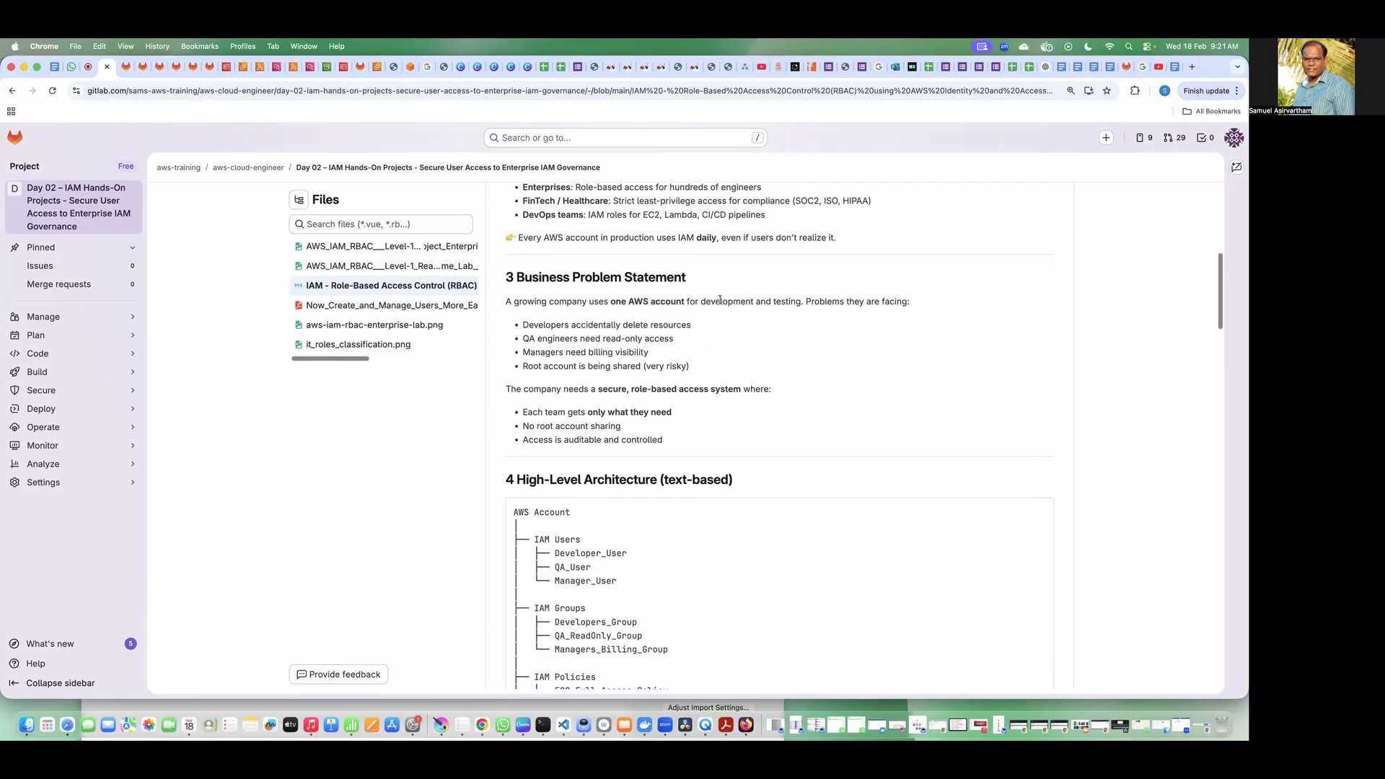
{"action": "double_click", "coordinate": [719, 301]}
{"action": "double_click", "coordinate": [787, 301]}
{"action": "left_click", "coordinate": [805, 388]}
Step: Go through the listed company problems concerning developers, QA engineers, managers and the root account
{"action": "left_click_drag", "start_coordinate": [536, 324], "coordinate": [678, 330]}
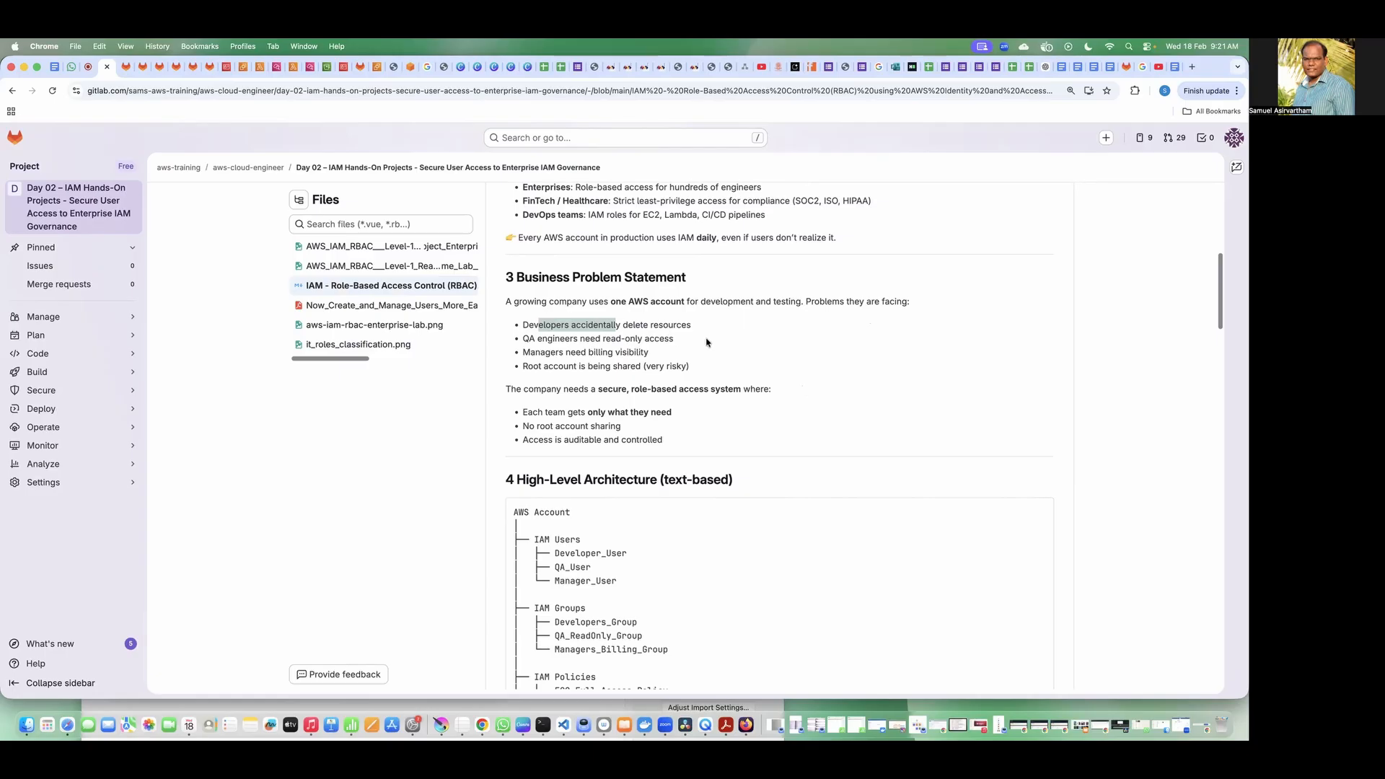
{"action": "triple_click", "coordinate": [695, 327]}
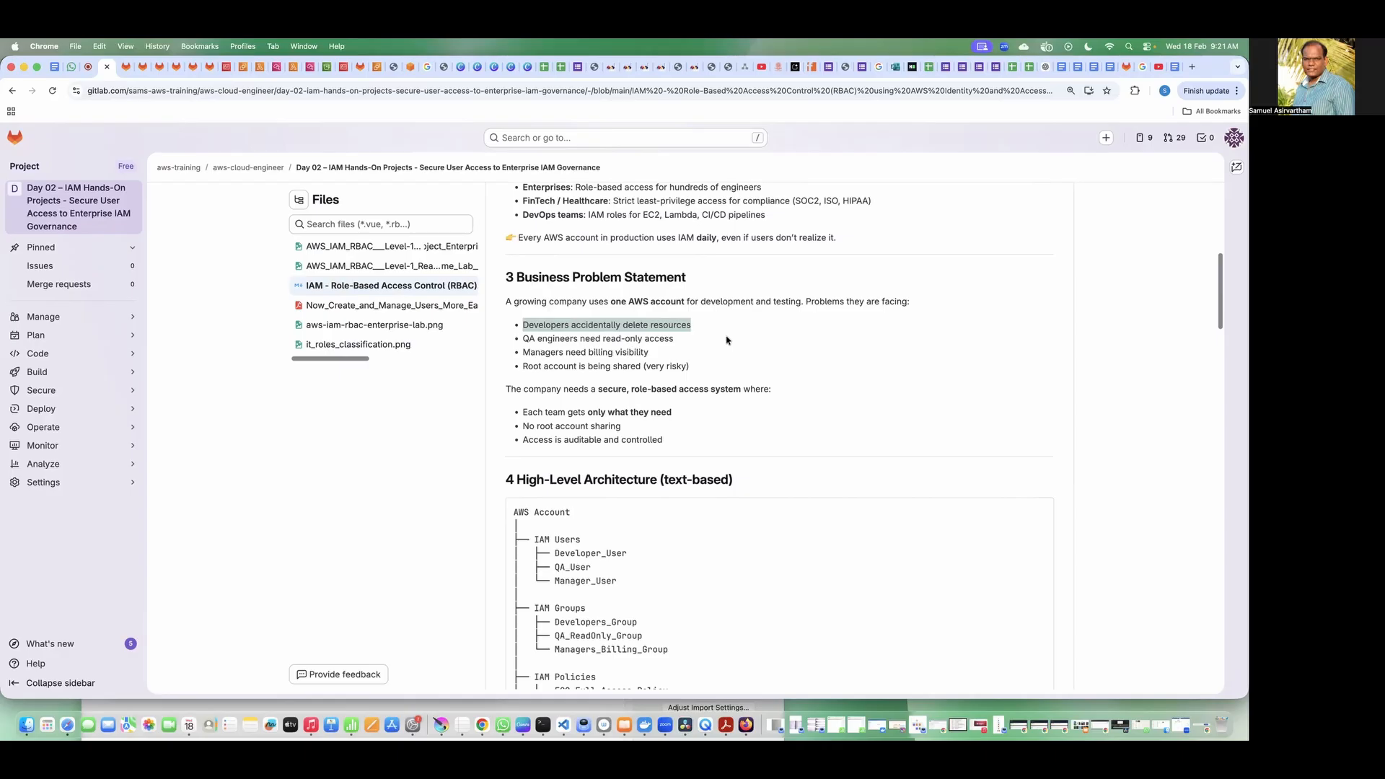
{"action": "left_click", "coordinate": [591, 349]}
{"action": "left_click_drag", "start_coordinate": [523, 339], "coordinate": [625, 339]}
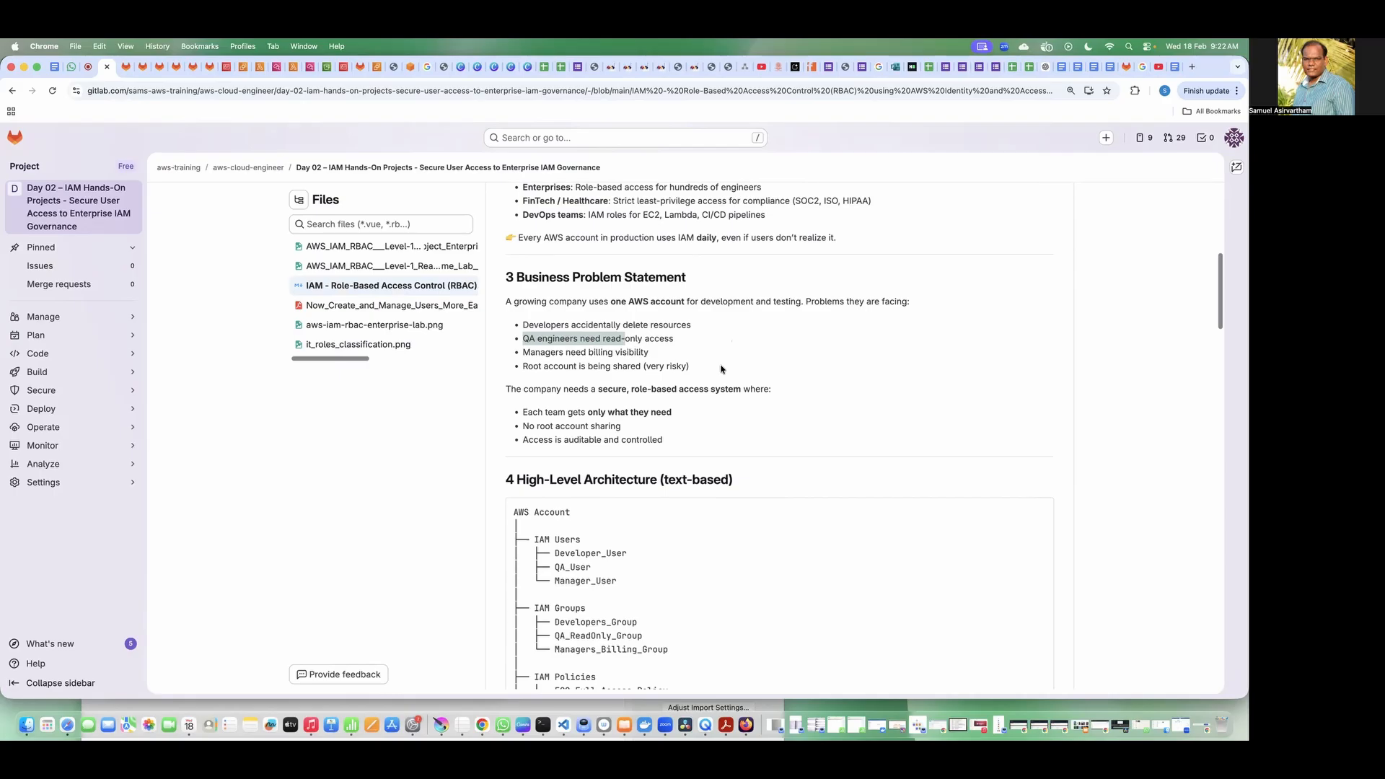
{"action": "left_click_drag", "start_coordinate": [689, 343], "coordinate": [566, 341]}
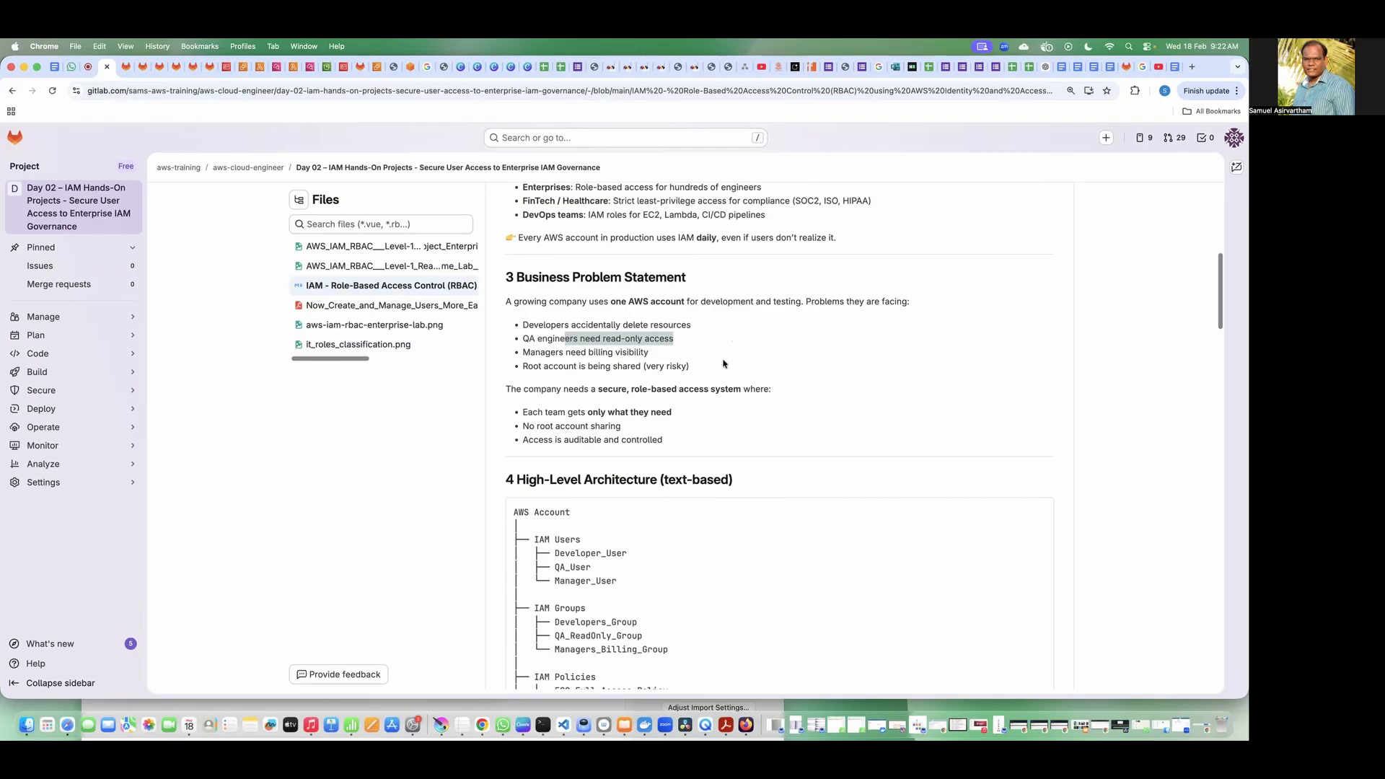
{"action": "left_click", "coordinate": [654, 363]}
{"action": "left_click_drag", "start_coordinate": [650, 356], "coordinate": [522, 353]}
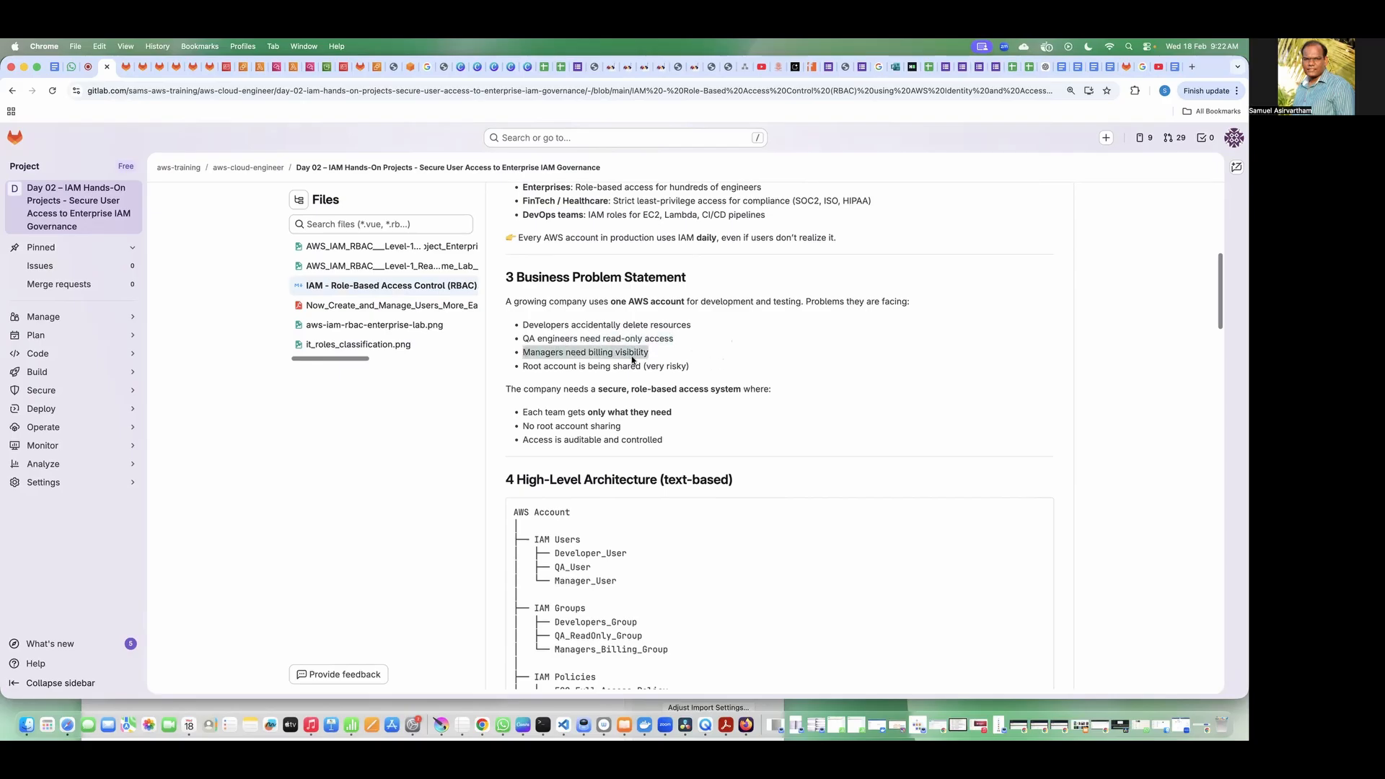
{"action": "left_click", "coordinate": [670, 358]}
{"action": "left_click_drag", "start_coordinate": [719, 370], "coordinate": [495, 366]}
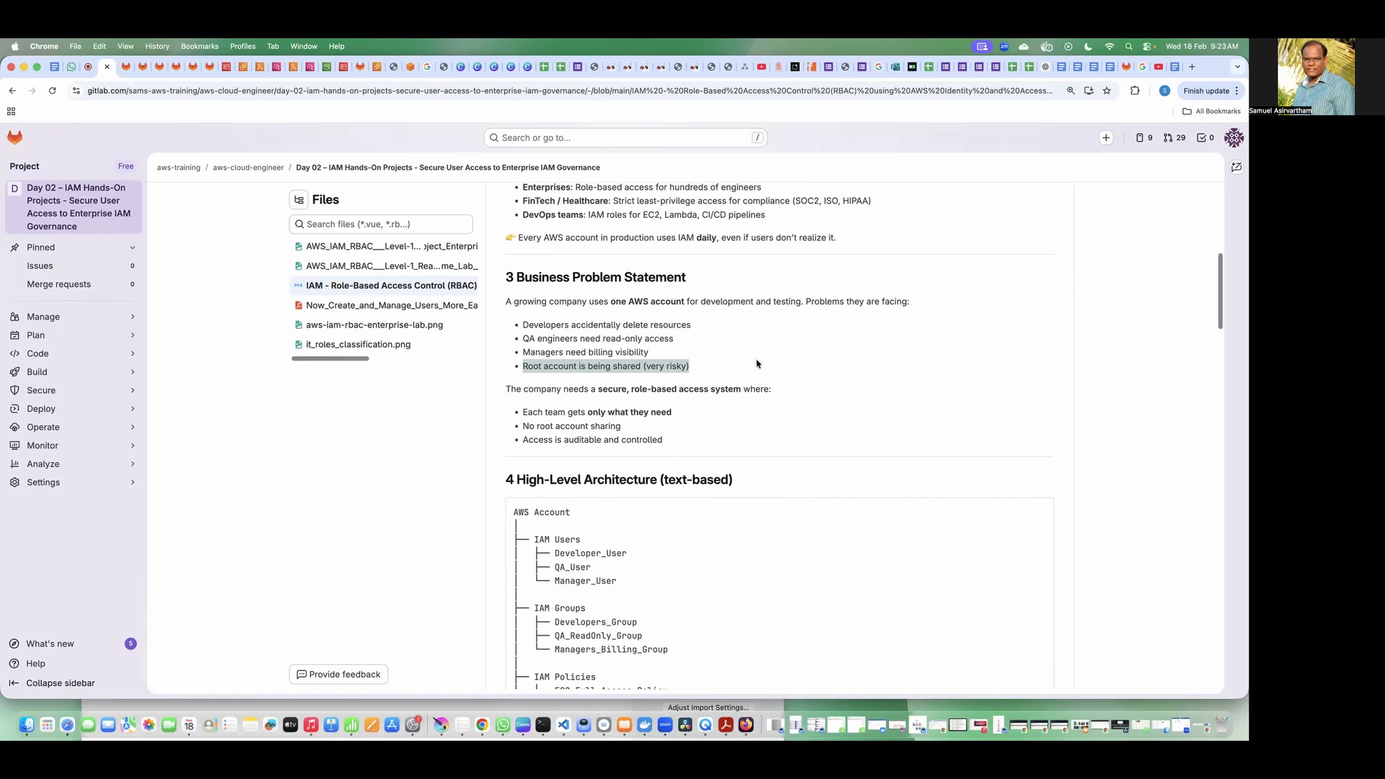
Step: Go through the requirements for a secure, role-based access system, covering team access, root account sharing and auditability
{"action": "left_click", "coordinate": [758, 364]}
{"action": "left_click_drag", "start_coordinate": [505, 390], "coordinate": [726, 380]}
{"action": "left_click", "coordinate": [589, 387]}
{"action": "left_click", "coordinate": [751, 405]}
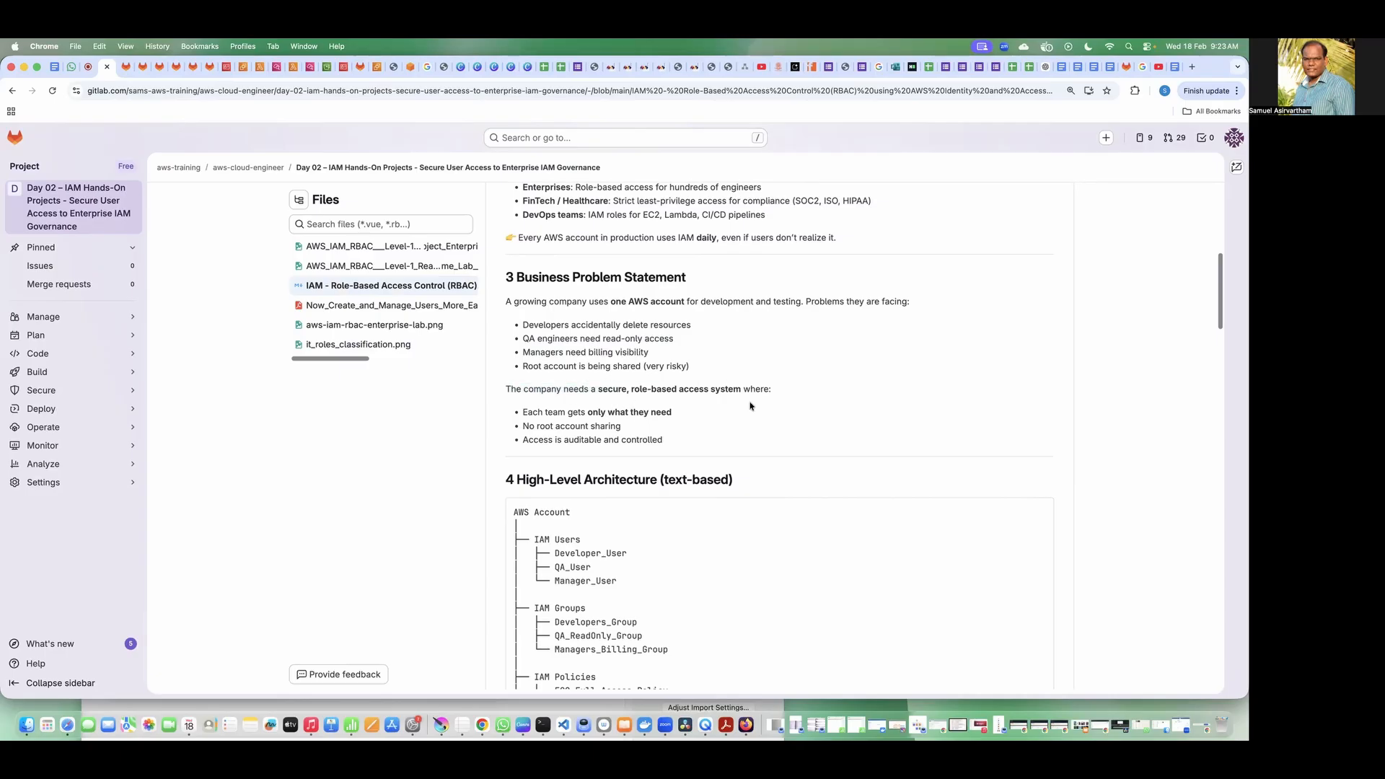
{"action": "left_click_drag", "start_coordinate": [588, 412], "coordinate": [727, 410]}
{"action": "left_click", "coordinate": [737, 422]}
{"action": "scroll", "coordinate": [736, 423], "scroll_direction": "down", "scroll_amount": 3}
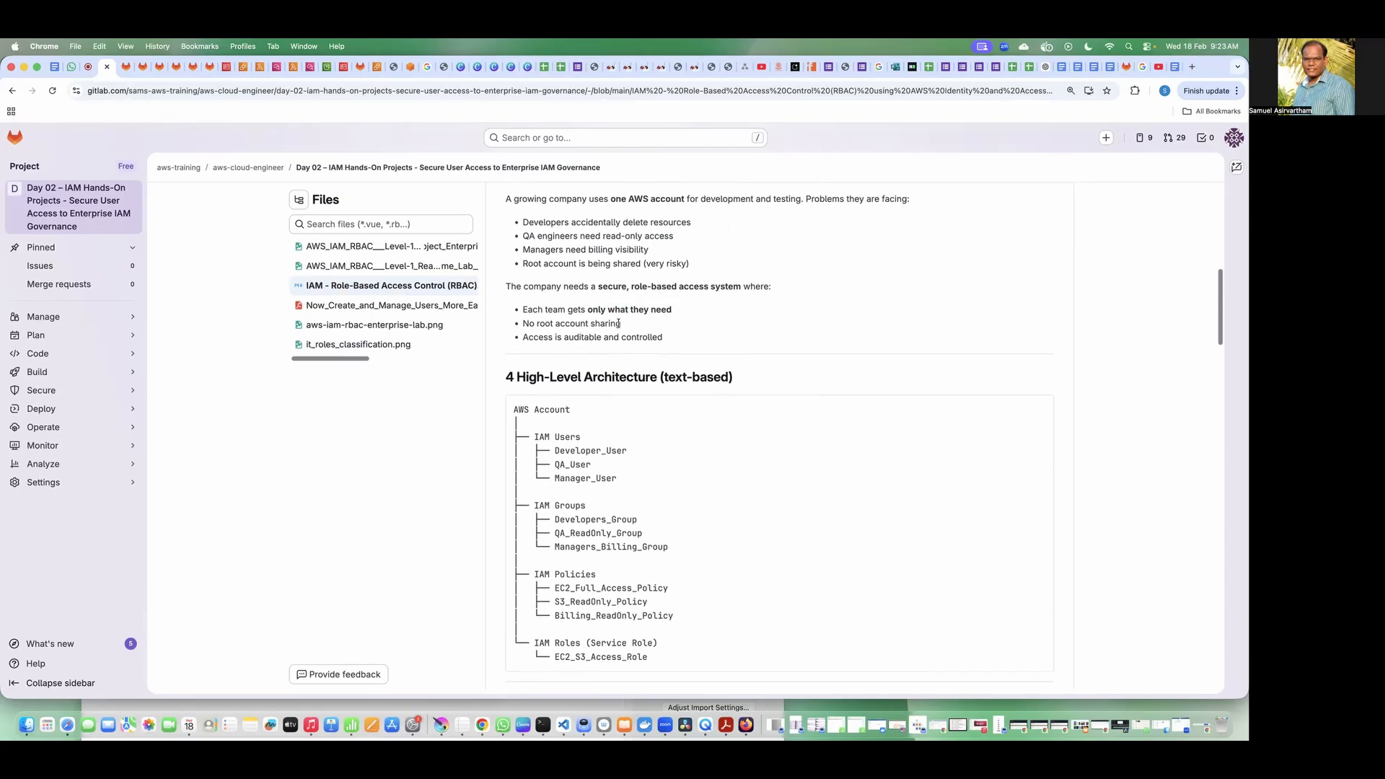
{"action": "left_click_drag", "start_coordinate": [622, 324], "coordinate": [505, 326]}
{"action": "left_click_drag", "start_coordinate": [675, 339], "coordinate": [520, 339]}
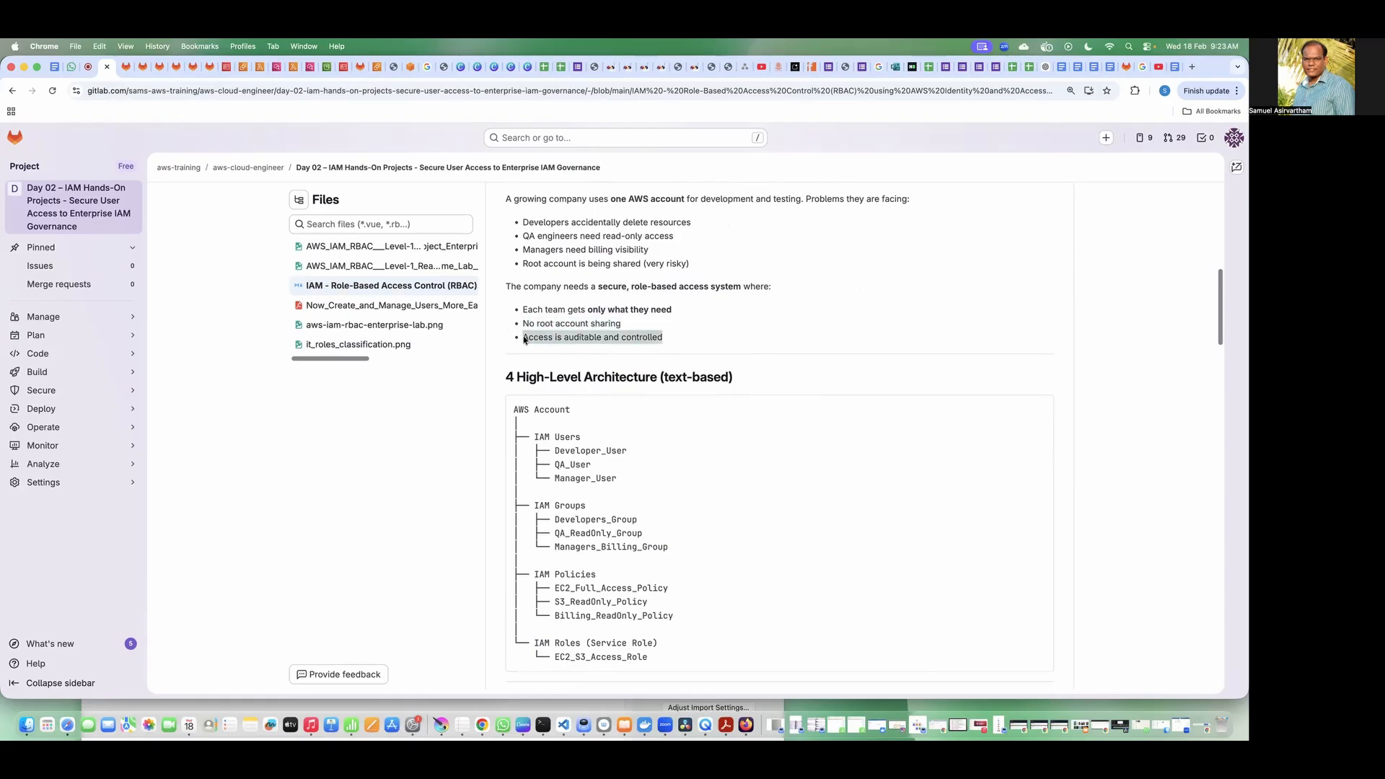
{"action": "double_click", "coordinate": [592, 339]}
{"action": "double_click", "coordinate": [649, 339]}
{"action": "left_click", "coordinate": [720, 342]}
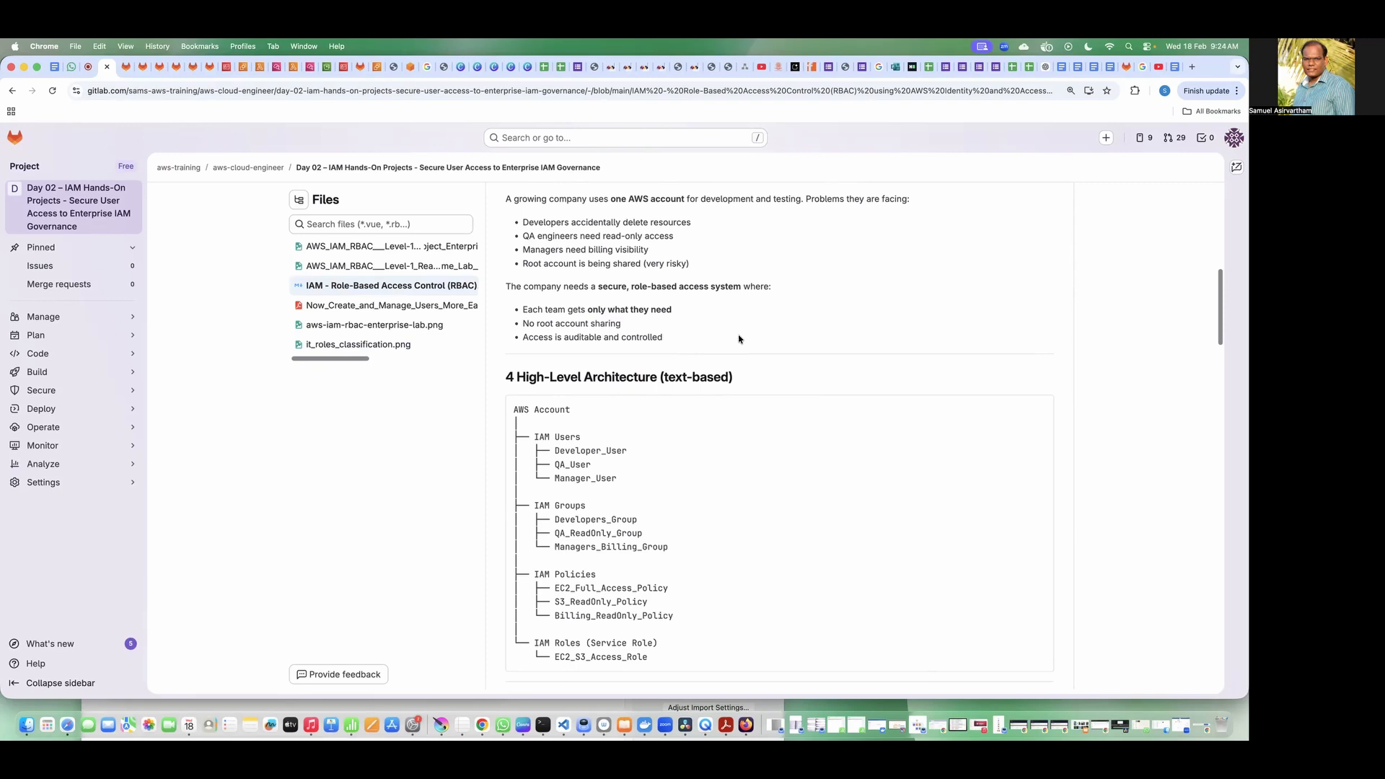
{"action": "left_click_drag", "start_coordinate": [708, 342], "coordinate": [639, 306]}
{"action": "left_click", "coordinate": [728, 336]}
Step: Examine the IAM users, groups and policies in the text-based High-Level Architecture tree
{"action": "scroll", "coordinate": [653, 402], "scroll_direction": "down", "scroll_amount": 2}
{"action": "scroll", "coordinate": [667, 418], "scroll_direction": "down", "scroll_amount": 1}
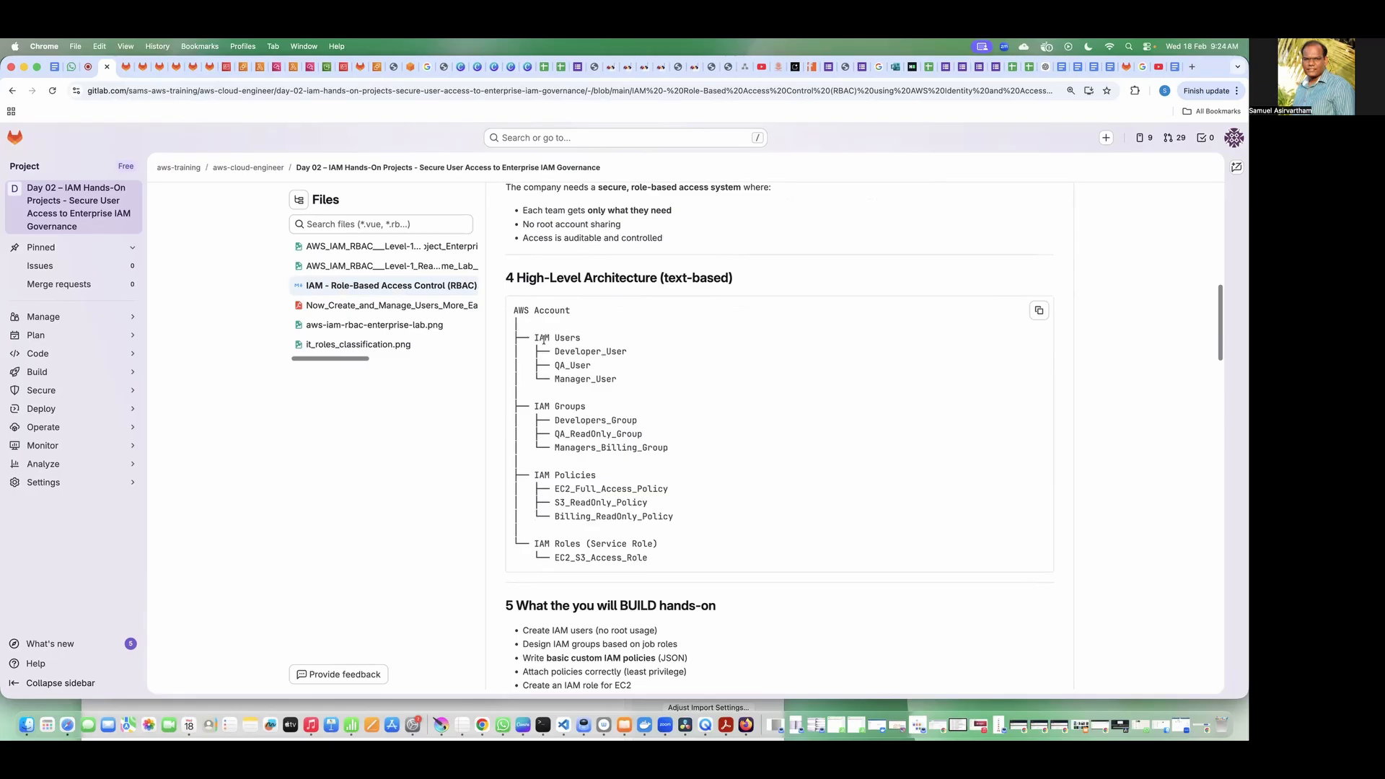
{"action": "mouse_move", "coordinate": [535, 339]}
{"action": "left_mouse_down"}
{"action": "mouse_move", "coordinate": [582, 339]}
{"action": "mouse_move", "coordinate": [534, 366]}
{"action": "left_mouse_up"}
{"action": "left_click_drag", "start_coordinate": [619, 379], "coordinate": [549, 379]}
{"action": "left_click_drag", "start_coordinate": [687, 456], "coordinate": [514, 404]}
{"action": "left_click", "coordinate": [686, 452]}
{"action": "mouse_move", "coordinate": [585, 340]}
{"action": "left_mouse_down"}
{"action": "mouse_move", "coordinate": [524, 339]}
{"action": "mouse_move", "coordinate": [582, 340]}
{"action": "left_mouse_up"}
{"action": "left_click", "coordinate": [586, 345]}
{"action": "left_click_drag", "start_coordinate": [685, 520], "coordinate": [501, 482]}
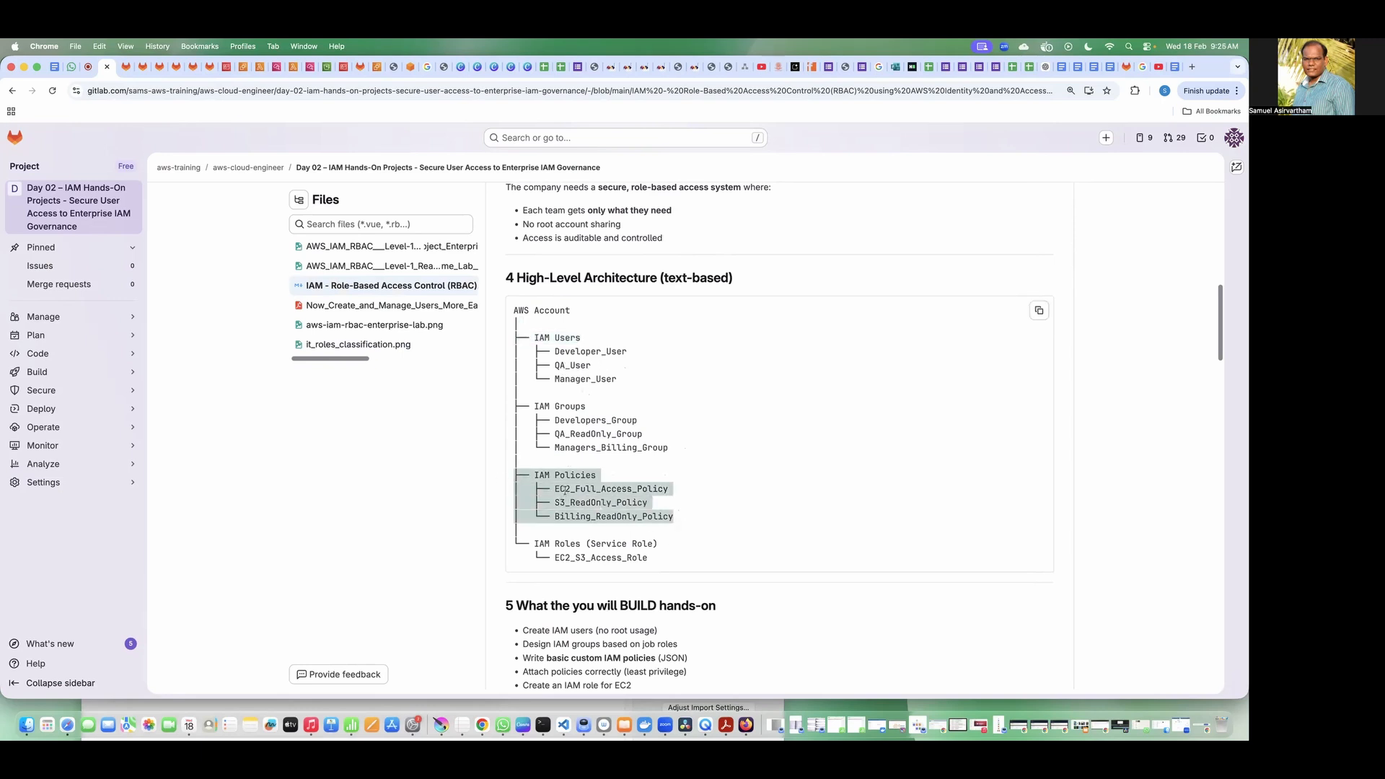
{"action": "left_click", "coordinate": [705, 513]}
{"action": "left_click_drag", "start_coordinate": [679, 517], "coordinate": [513, 479]}
{"action": "left_click", "coordinate": [614, 490]}
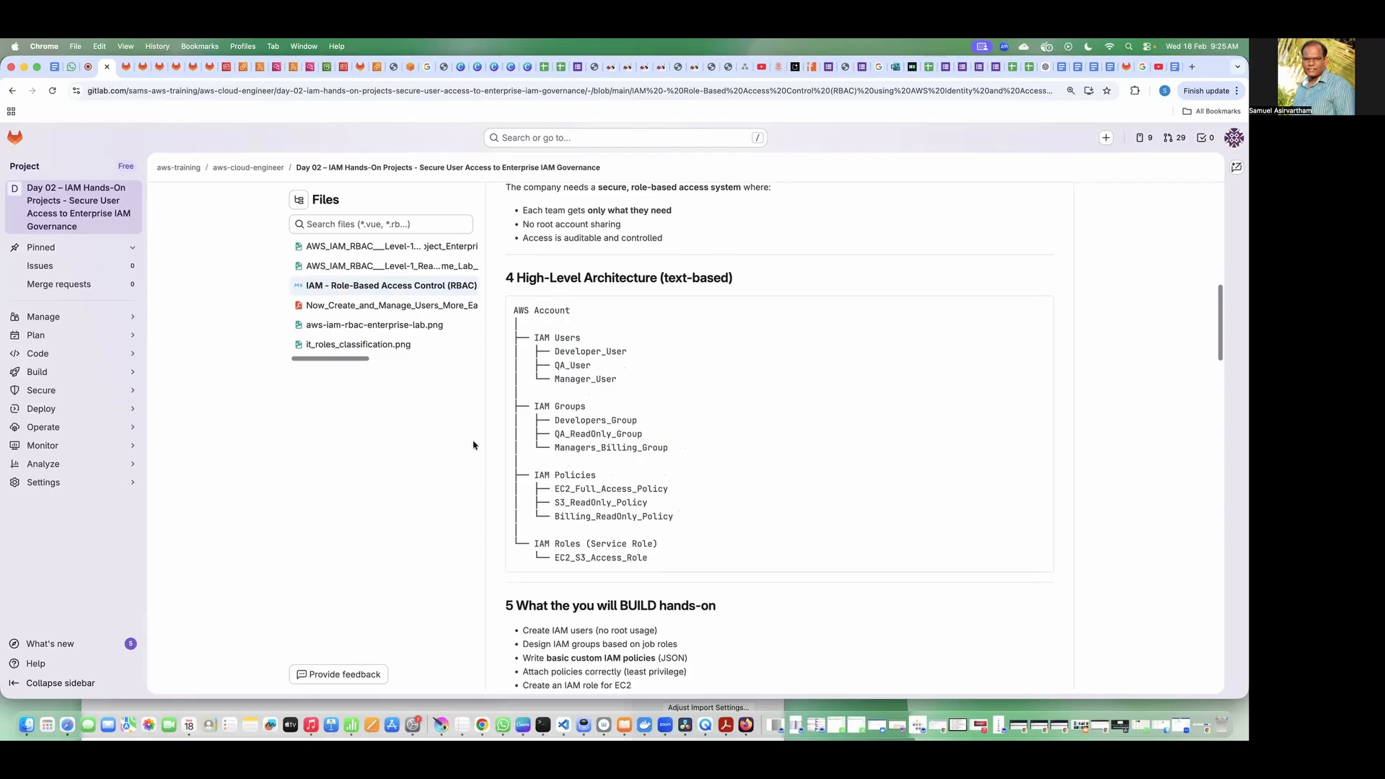
Step: Review the hands-on build list, key AWS concepts, lab overview, starting rules and the Lab 1 instructions for creating IAM groups
{"action": "scroll", "coordinate": [474, 442], "scroll_direction": "down", "scroll_amount": 4}
{"action": "scroll", "coordinate": [473, 446], "scroll_direction": "down", "scroll_amount": 2}
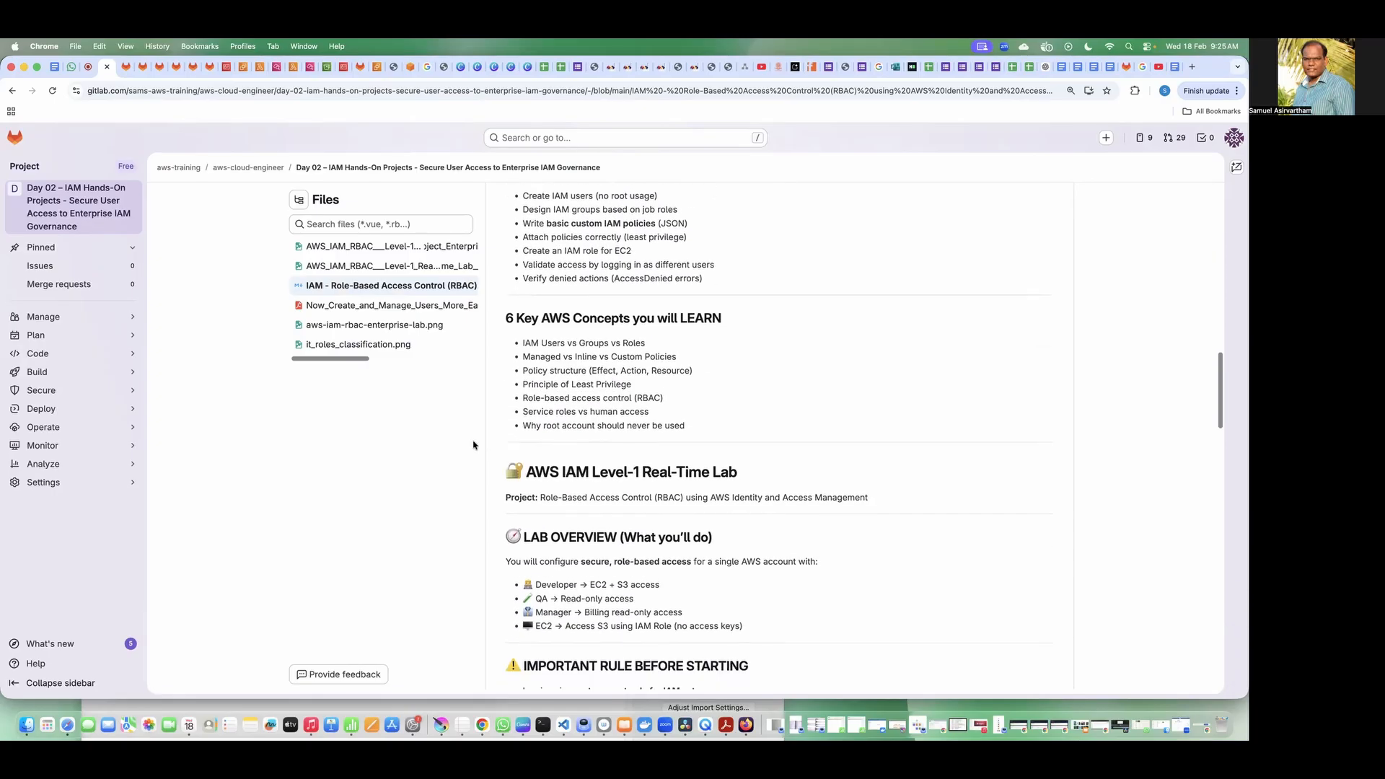
{"action": "scroll", "coordinate": [474, 445], "scroll_direction": "down", "scroll_amount": 3}
{"action": "scroll", "coordinate": [474, 445], "scroll_direction": "down", "scroll_amount": 1}
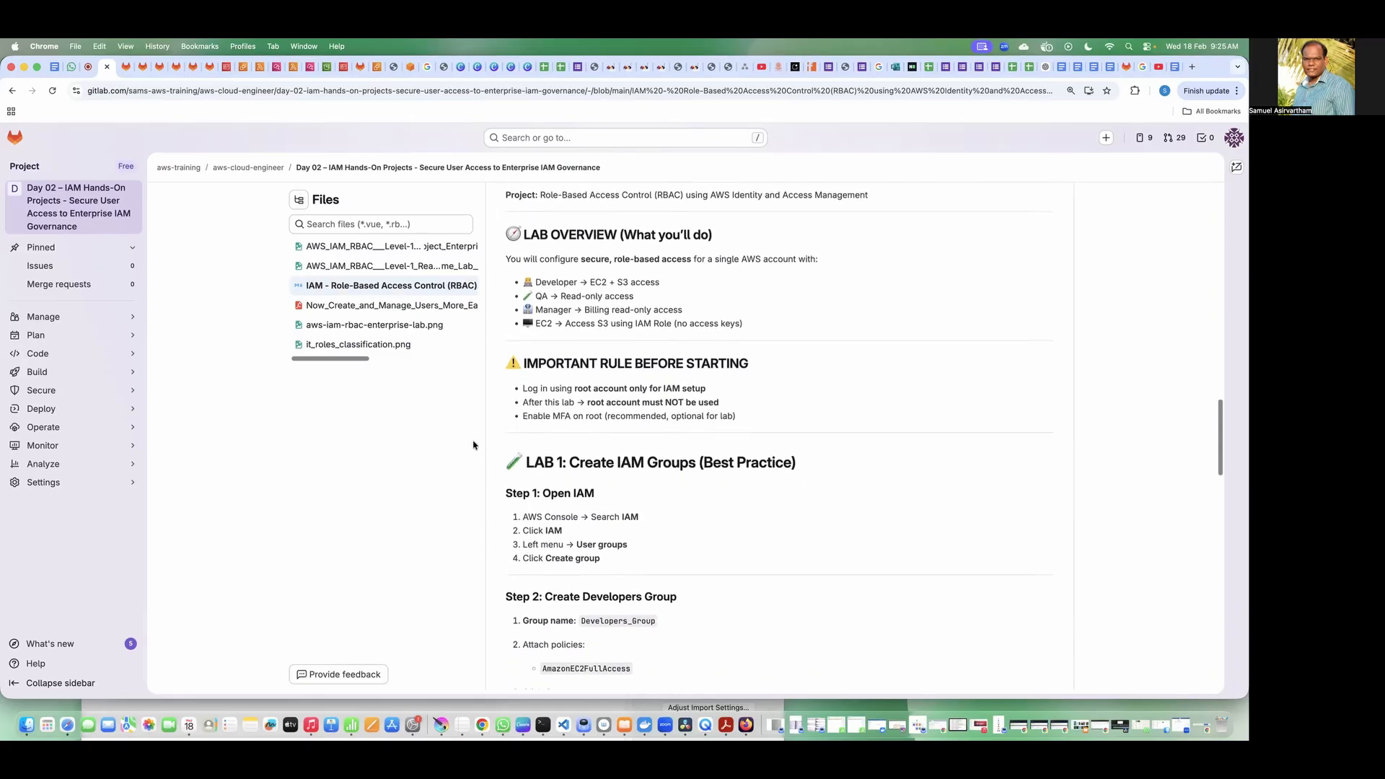
{"action": "scroll", "coordinate": [474, 445], "scroll_direction": "down", "scroll_amount": 2}
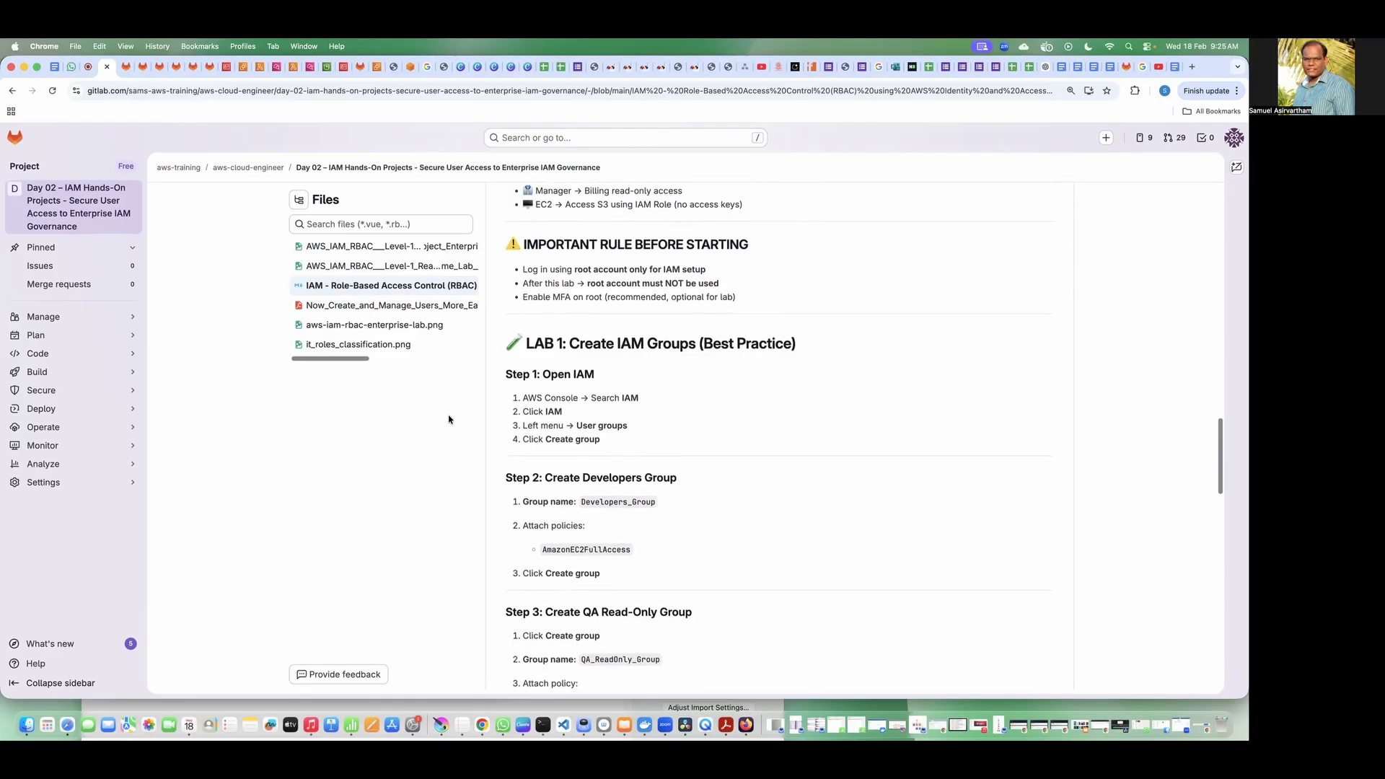
{"action": "scroll", "coordinate": [449, 420], "scroll_direction": "down", "scroll_amount": 2}
{"action": "scroll", "coordinate": [449, 420], "scroll_direction": "up", "scroll_amount": 1}
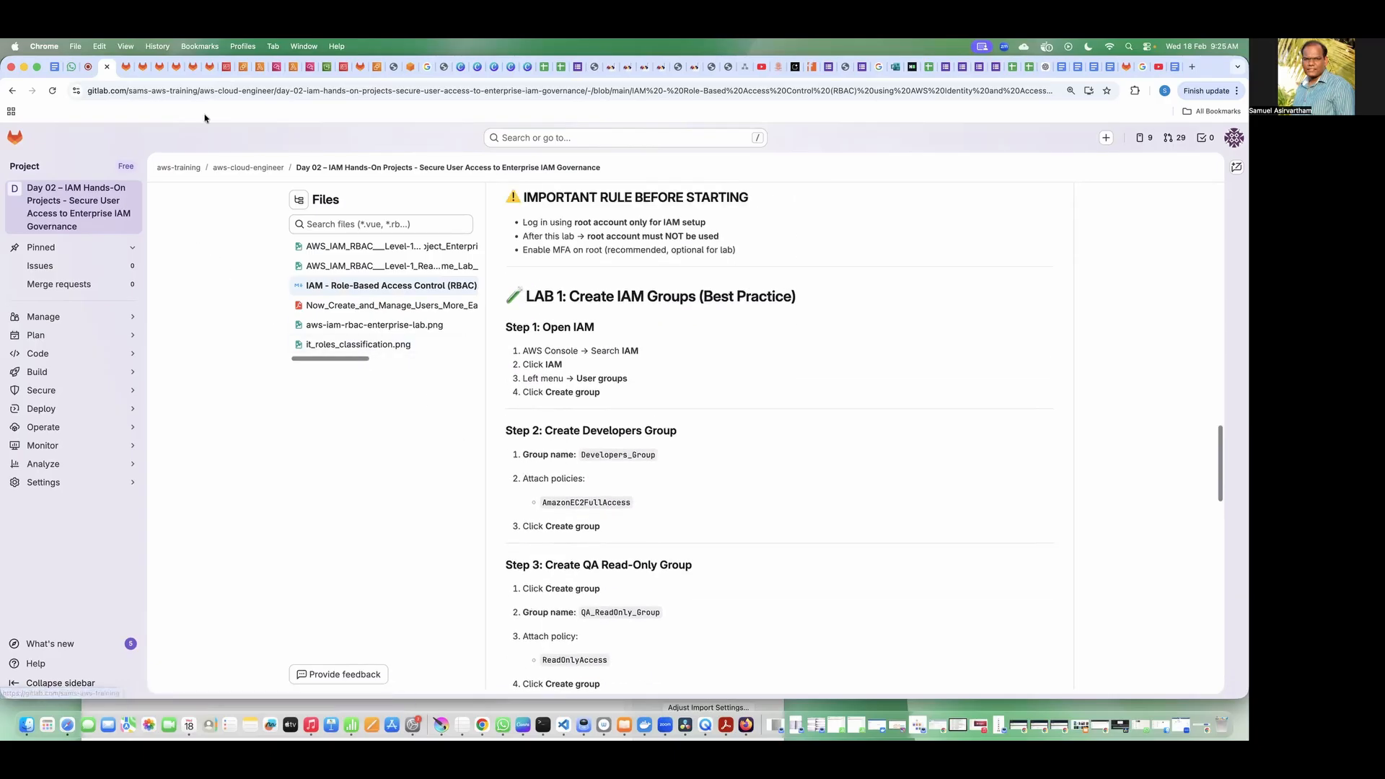
Step: Switch to the AWS console and start creating a new user from the IAM users list
{"action": "left_click", "coordinate": [226, 67]}
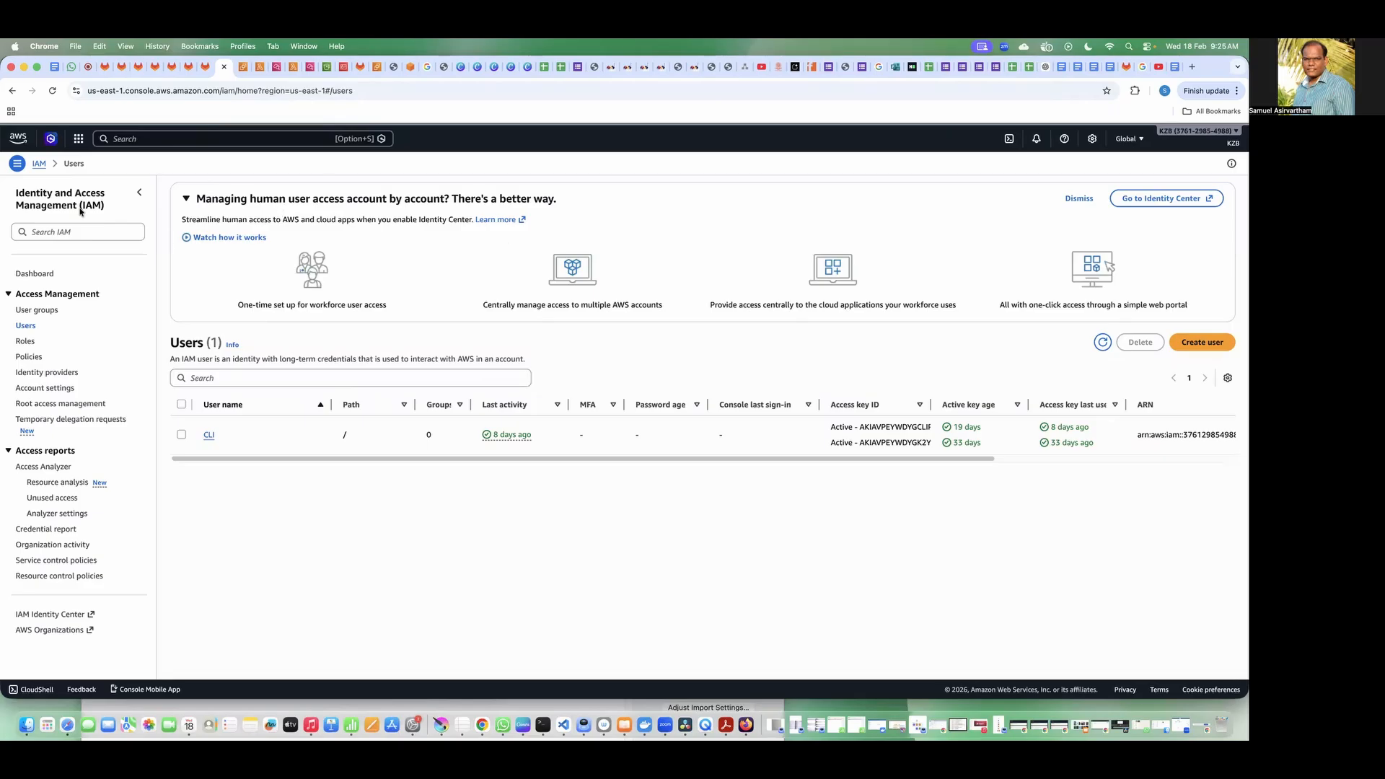
{"action": "left_click", "coordinate": [40, 165]}
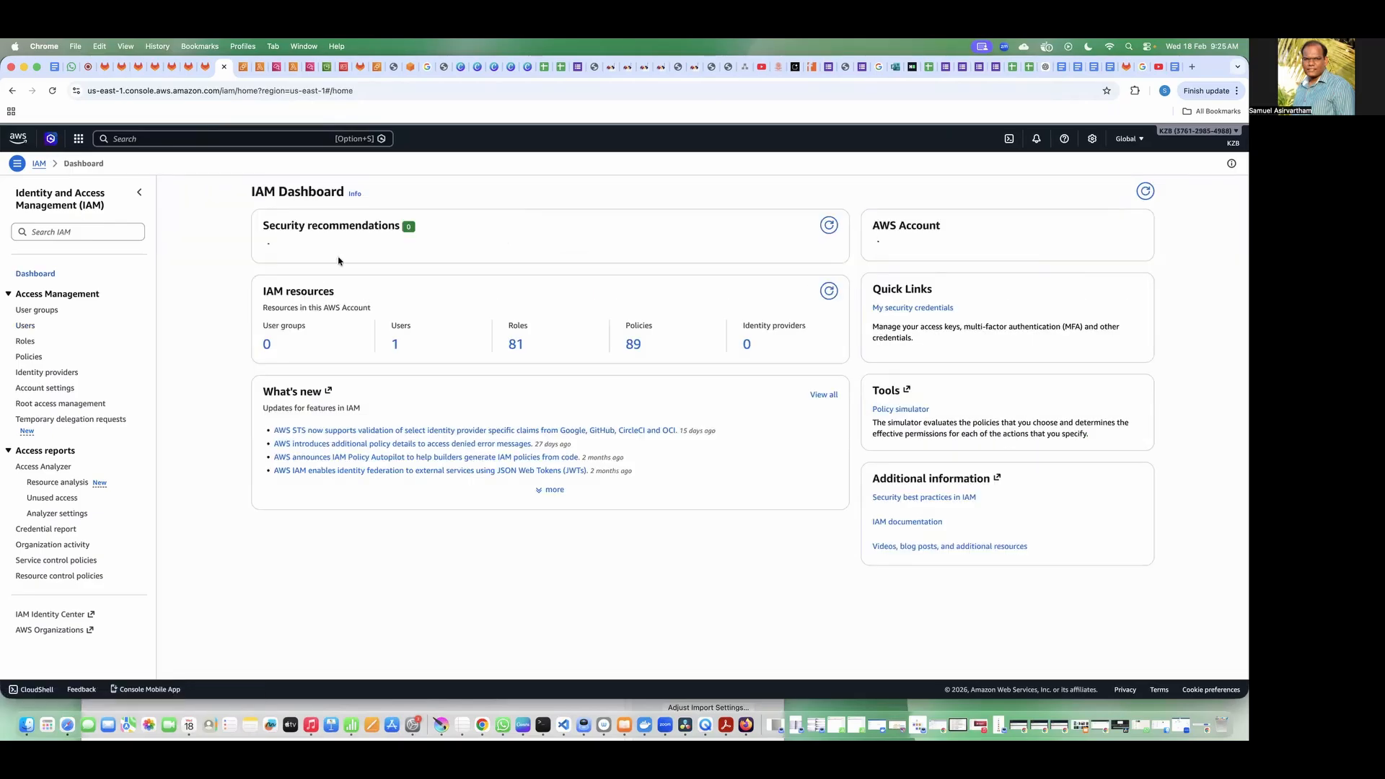
{"action": "left_click", "coordinate": [25, 326]}
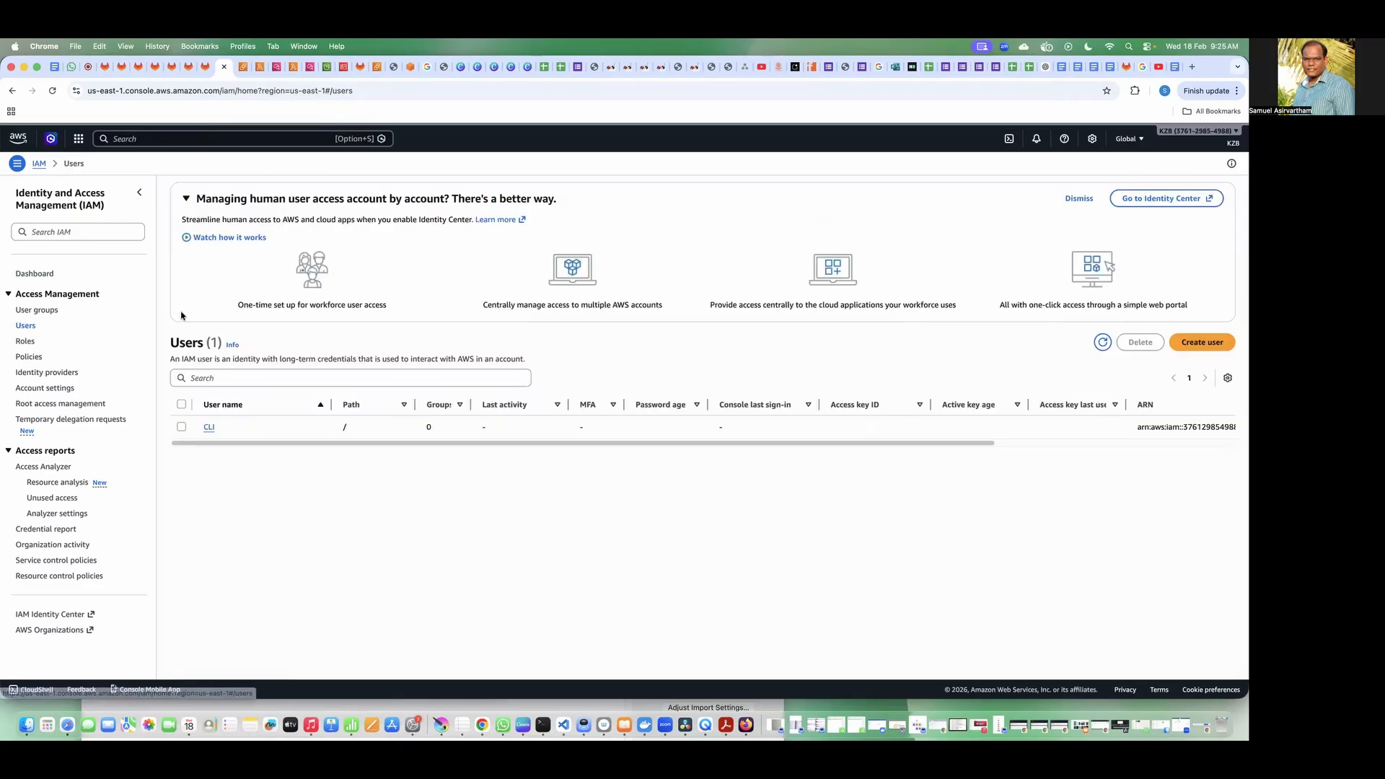
{"action": "left_click", "coordinate": [1197, 350]}
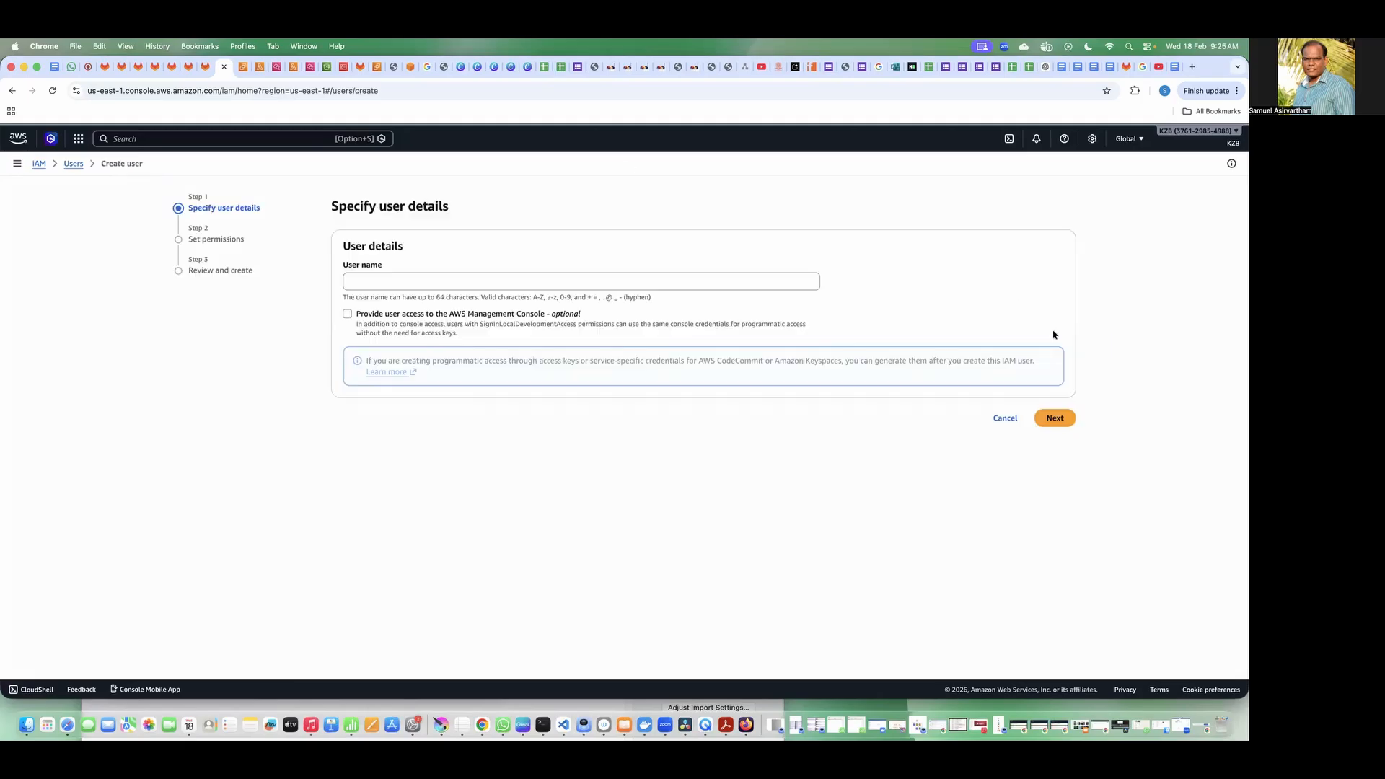
Step: Name the new IAM user with the instructor's first name followed by "-Developer"
{"action": "left_click", "coordinate": [501, 284]}
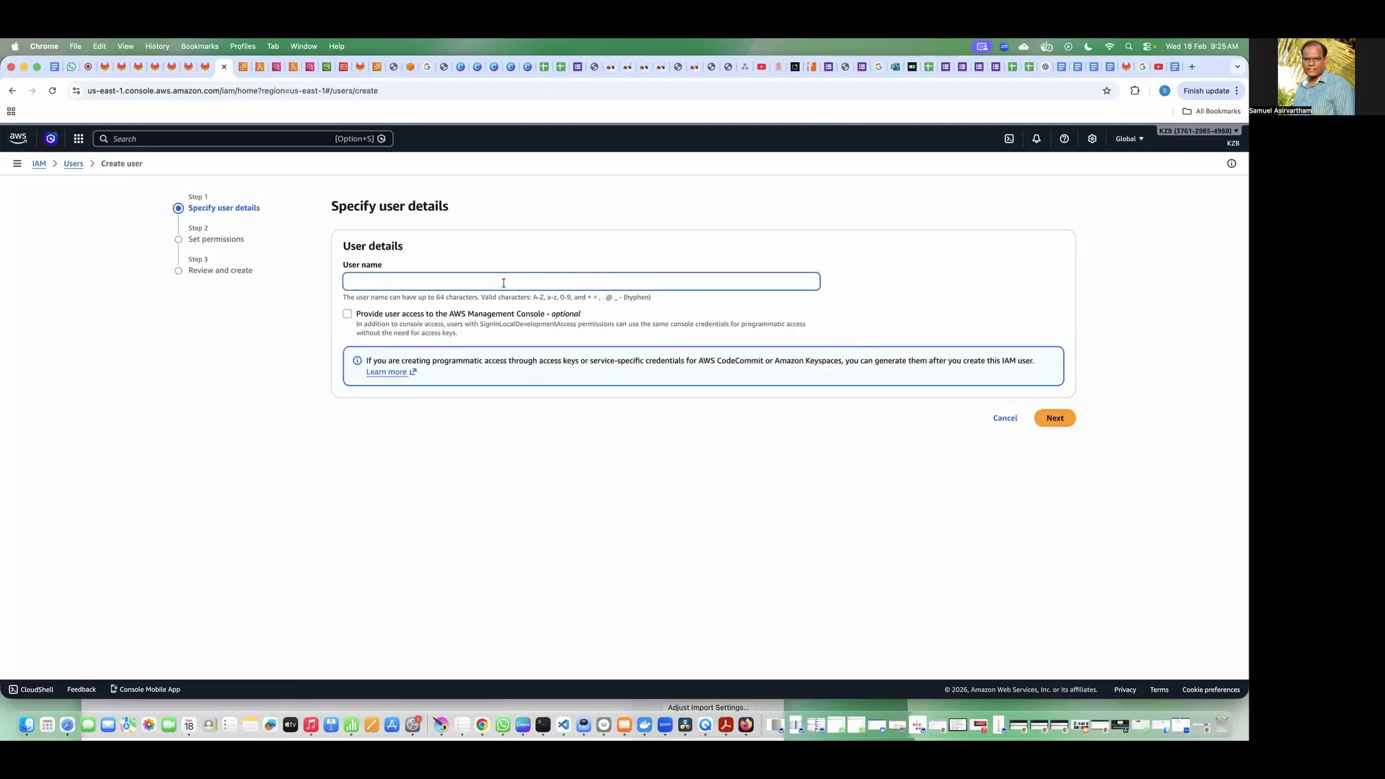
{"action": "type", "text": "De"}
{"action": "key", "text": "BackSpace"}
{"action": "key", "text": "BackSpace"}
{"action": "type", "text": "Dev"}
{"action": "key", "text": "BackSpace"}
{"action": "key", "text": "BackSpace"}
{"action": "type", "text": "Sam-Developer"}
Step: Give the developer AWS Management Console access as an IAM user, keeping the autogenerated password, and choose to attach policies directly
{"action": "left_click", "coordinate": [348, 314]}
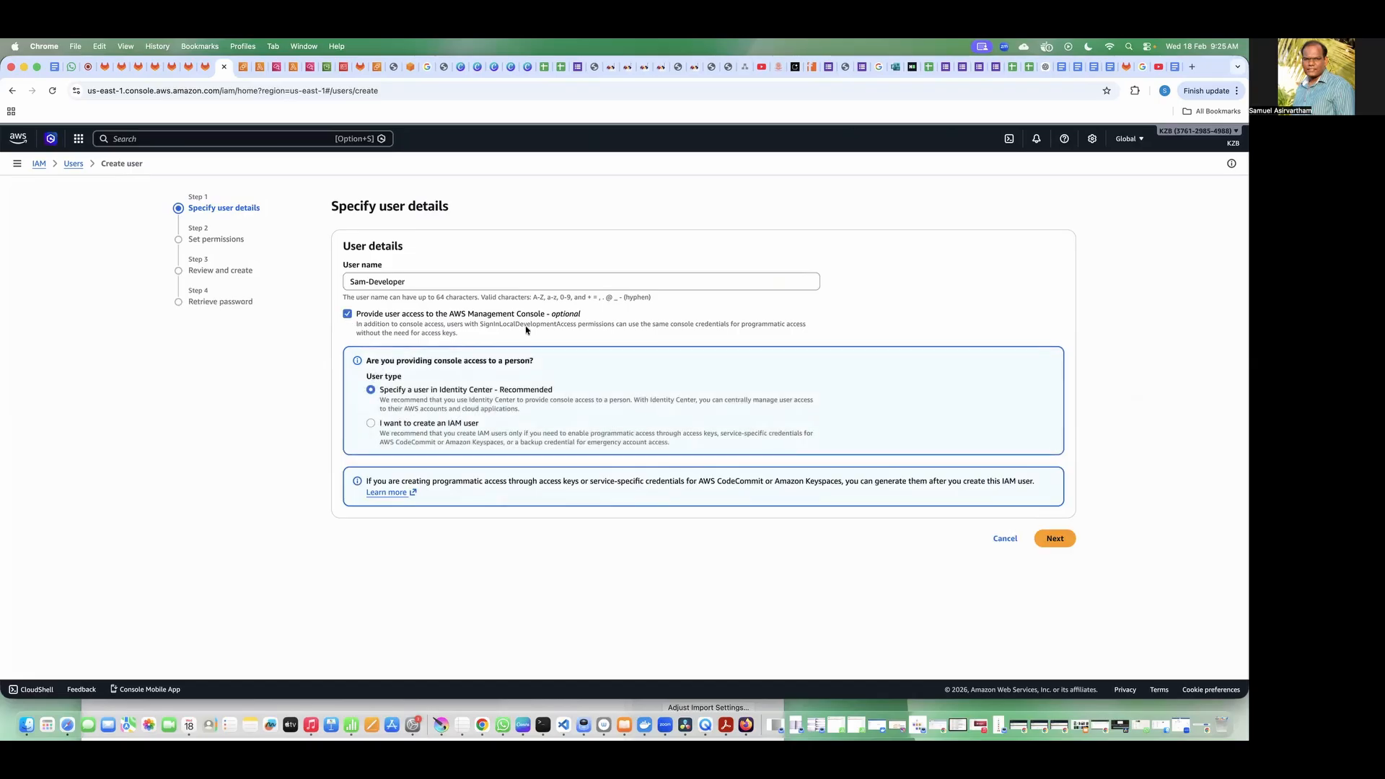
{"action": "left_click", "coordinate": [416, 427]}
{"action": "scroll", "coordinate": [471, 452], "scroll_direction": "down", "scroll_amount": 1}
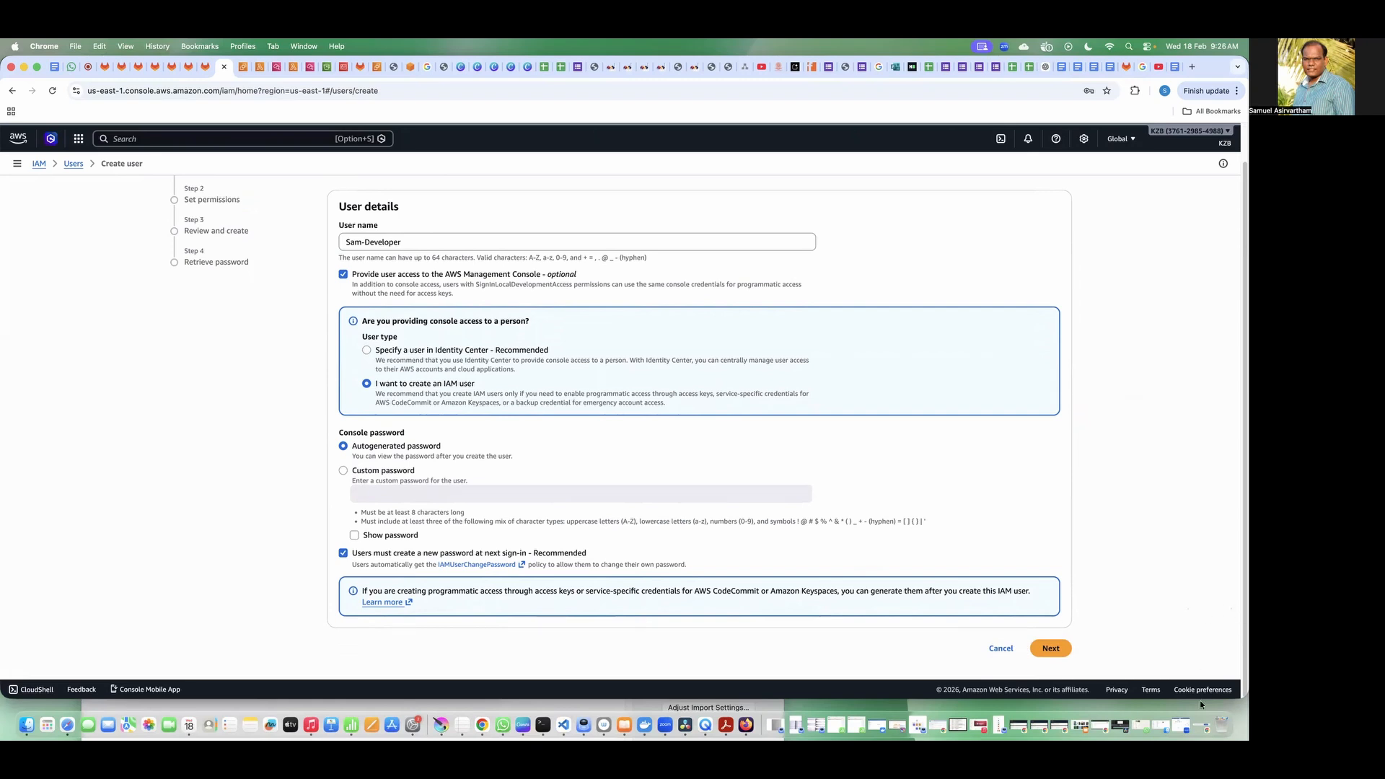
{"action": "left_click", "coordinate": [1066, 648]}
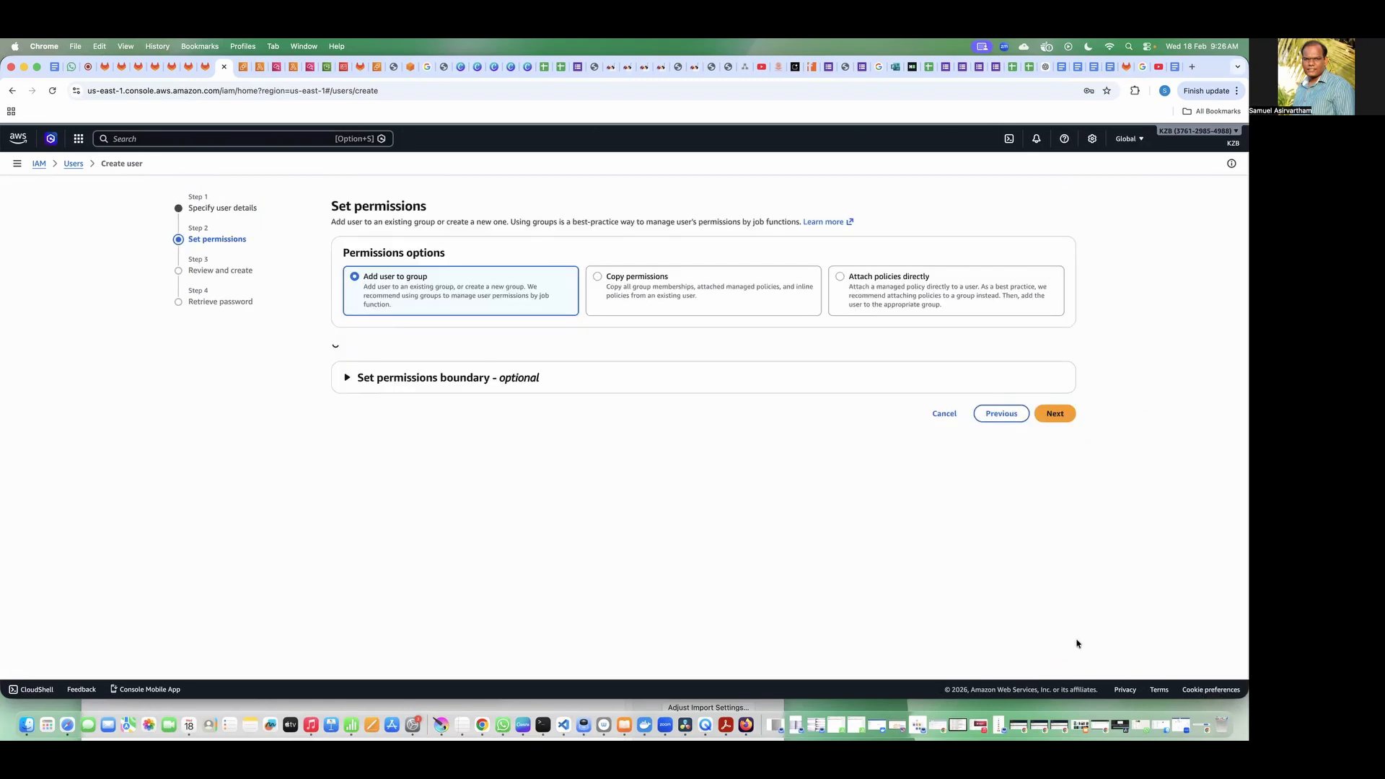
{"action": "left_click", "coordinate": [864, 297]}
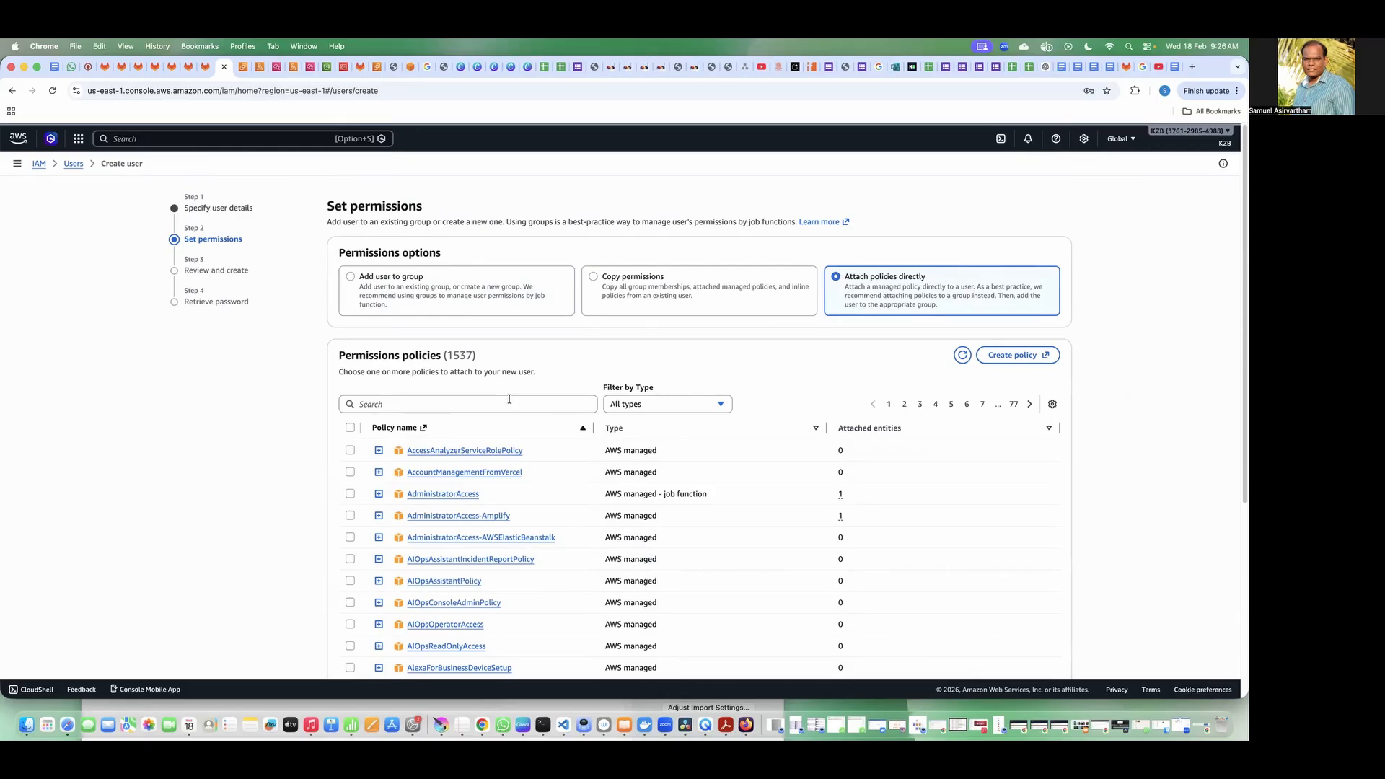
Step: Check the number of available permissions policies, filtering by AWS managed - job function and then returning to all types
{"action": "double_click", "coordinate": [455, 353]}
{"action": "left_click", "coordinate": [687, 404]}
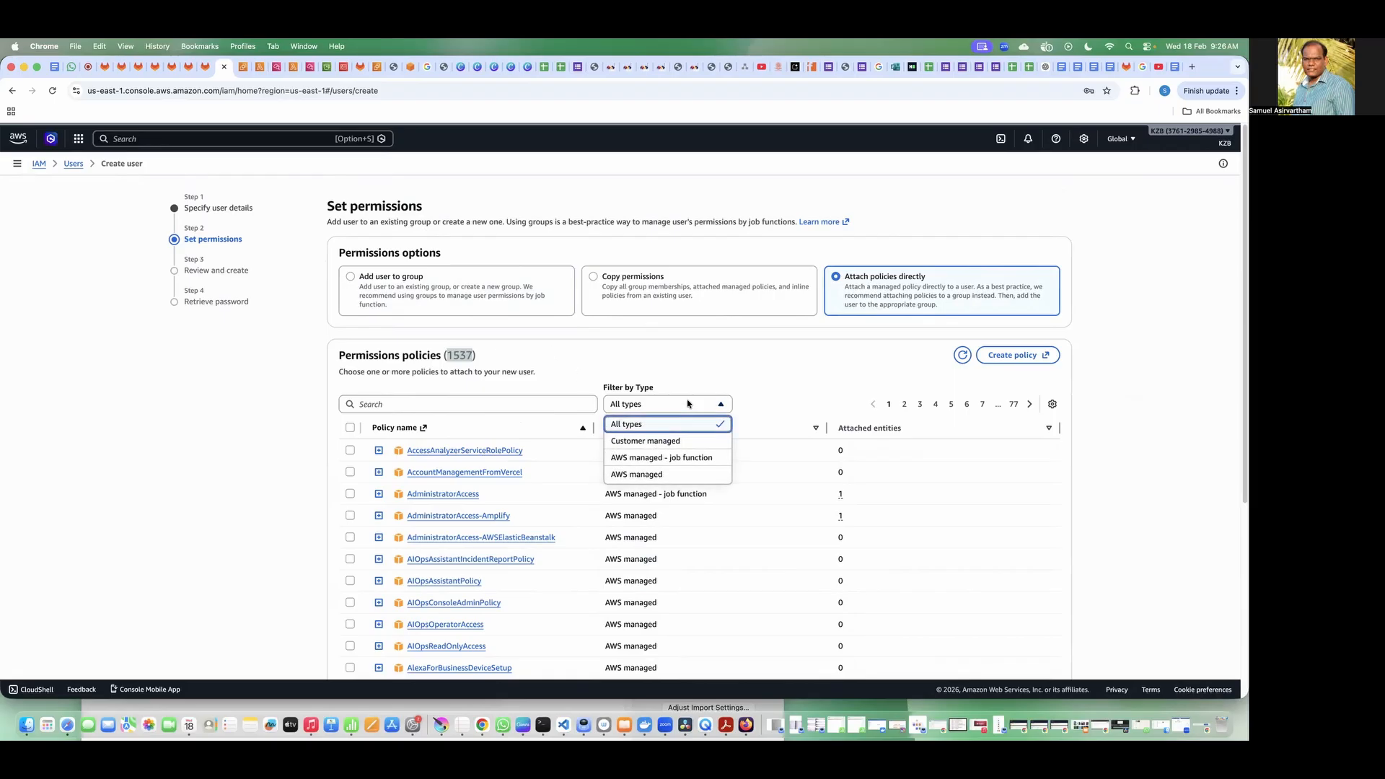
{"action": "left_click", "coordinate": [686, 457]}
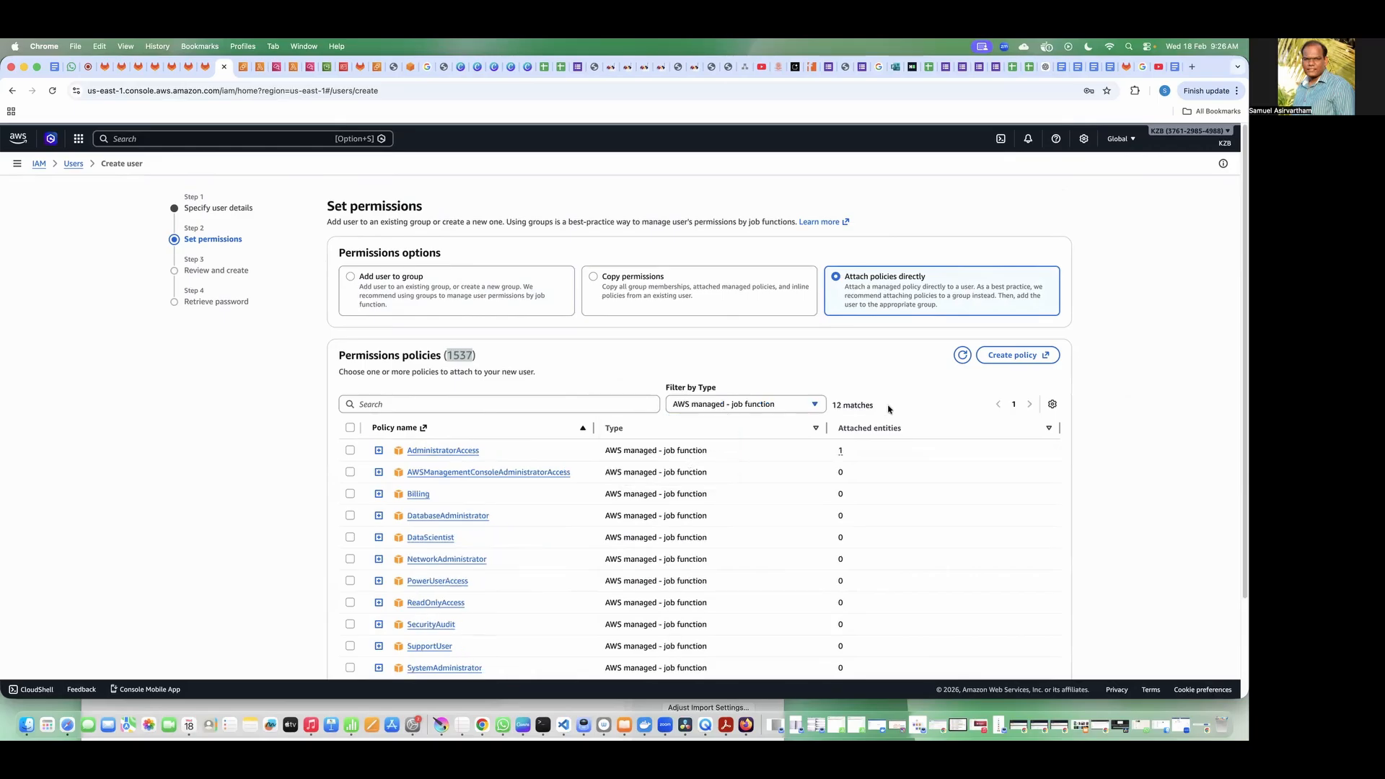
{"action": "left_click_drag", "start_coordinate": [889, 409], "coordinate": [834, 405]}
{"action": "left_click", "coordinate": [741, 406]}
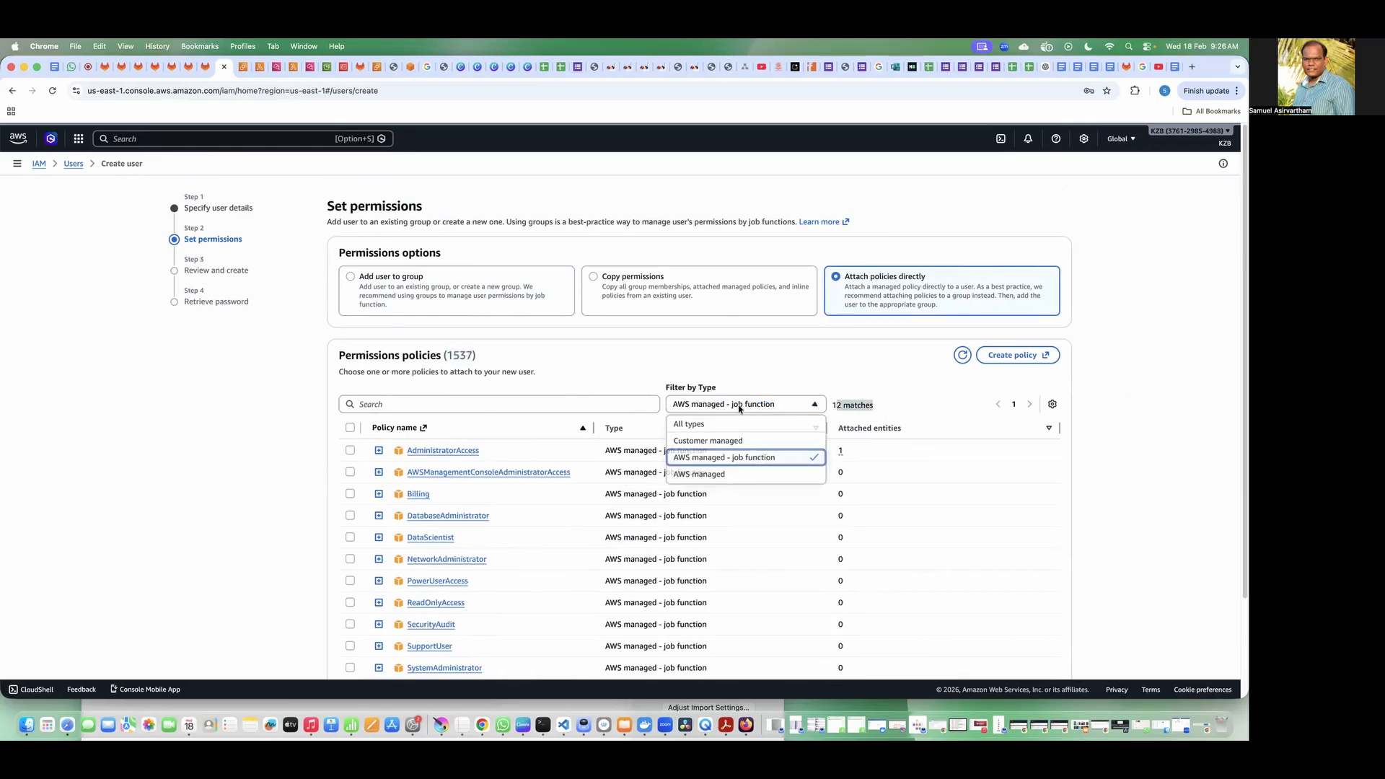
{"action": "left_click", "coordinate": [734, 424]}
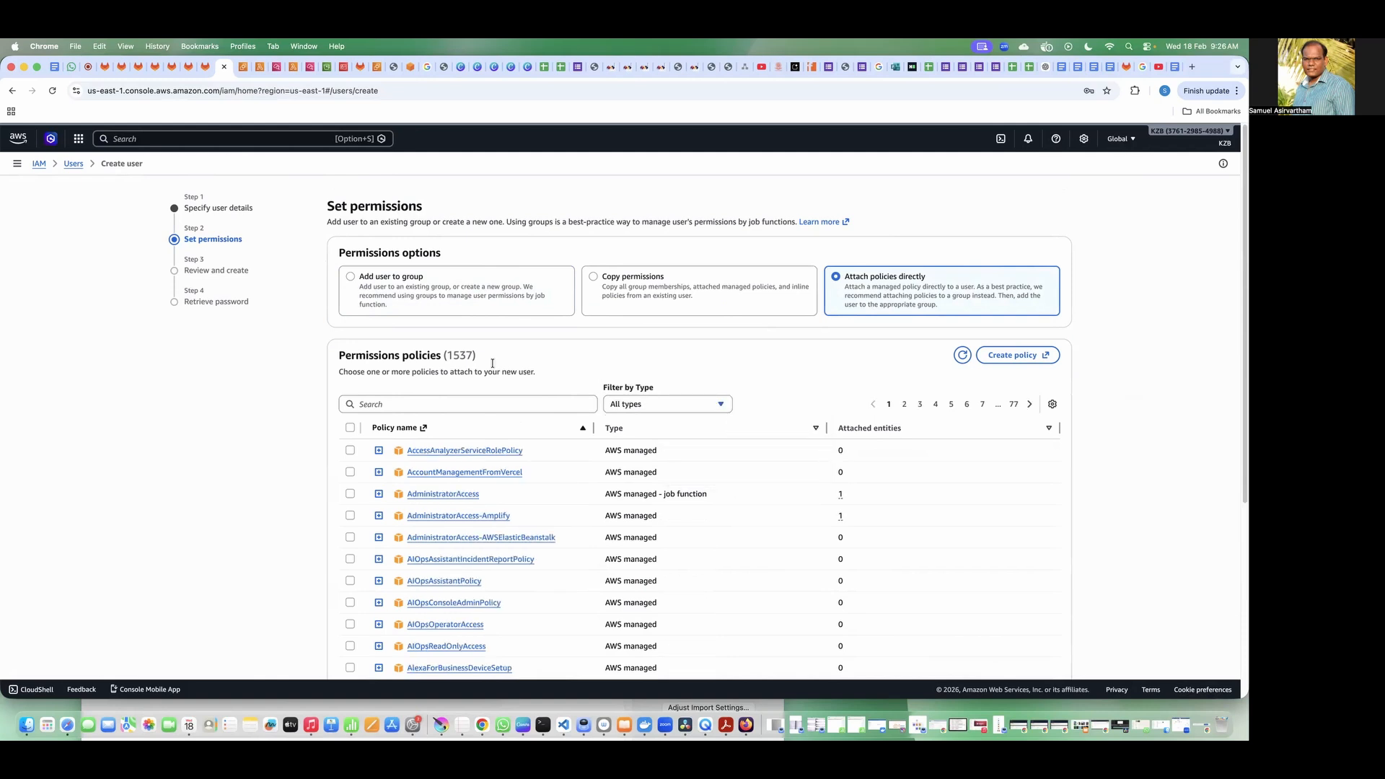
{"action": "left_click_drag", "start_coordinate": [447, 355], "coordinate": [486, 358]}
{"action": "left_click", "coordinate": [444, 355]}
{"action": "left_click_drag", "start_coordinate": [456, 355], "coordinate": [481, 359]}
{"action": "left_click", "coordinate": [451, 356]}
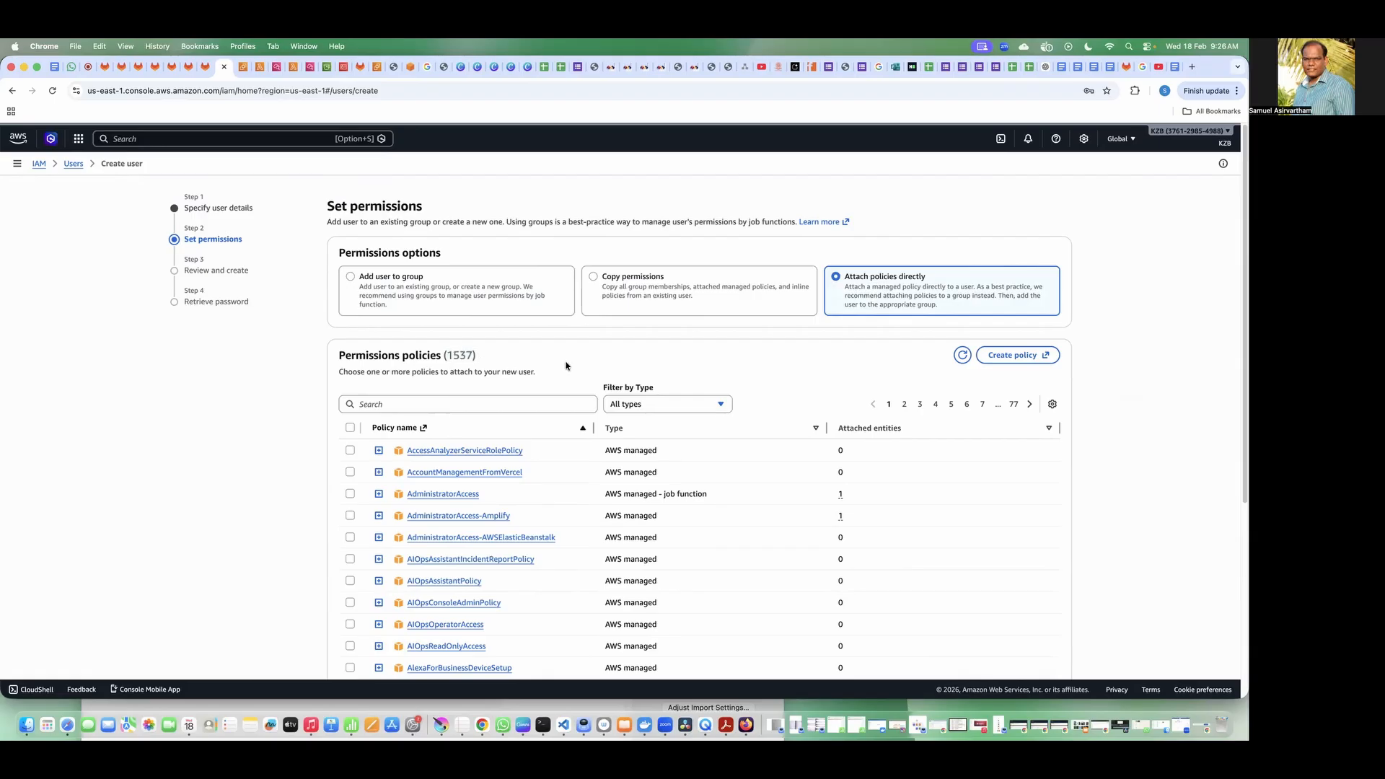
Step: Search the policies for ec2, select AmazonEC2FullAccess for the developer user and continue to the review
{"action": "left_click", "coordinate": [555, 406]}
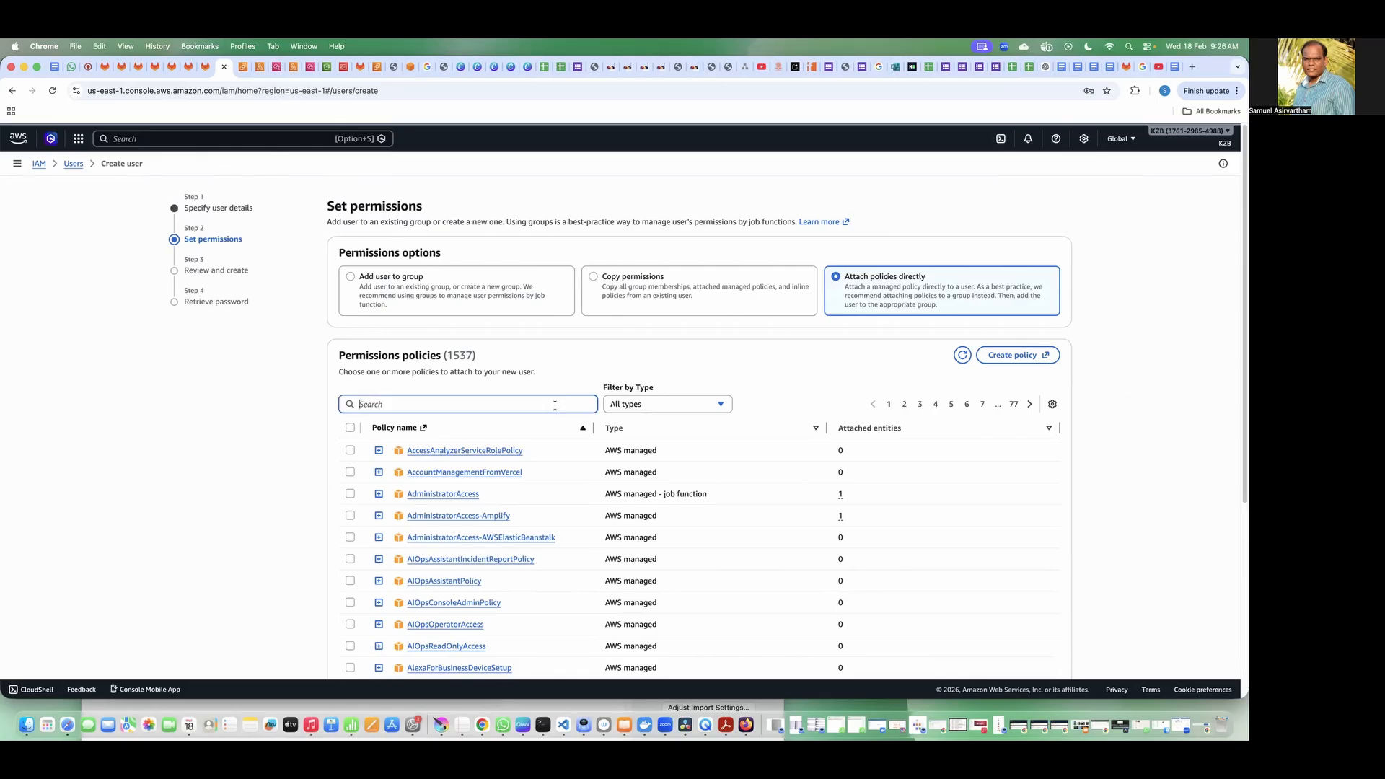
{"action": "type", "text": "ec2"}
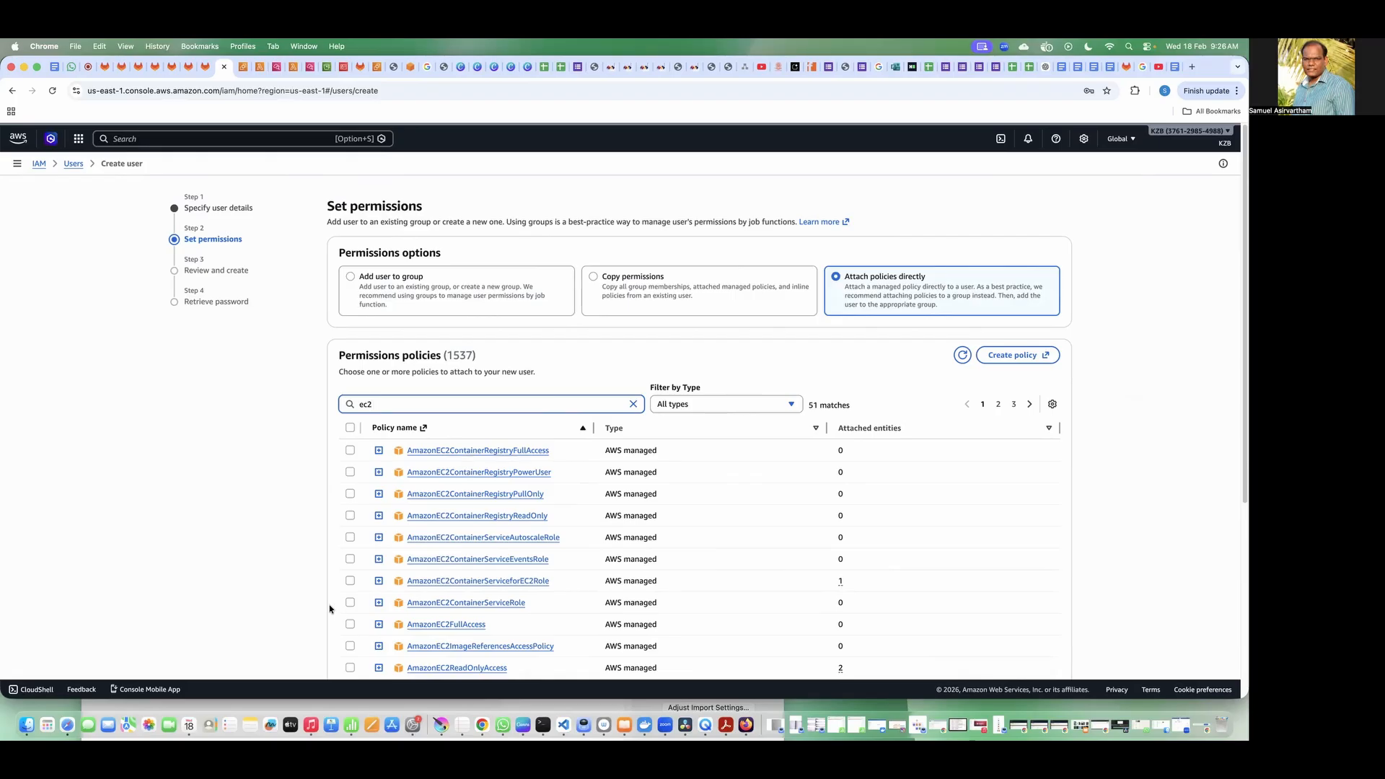
{"action": "left_click", "coordinate": [350, 624]}
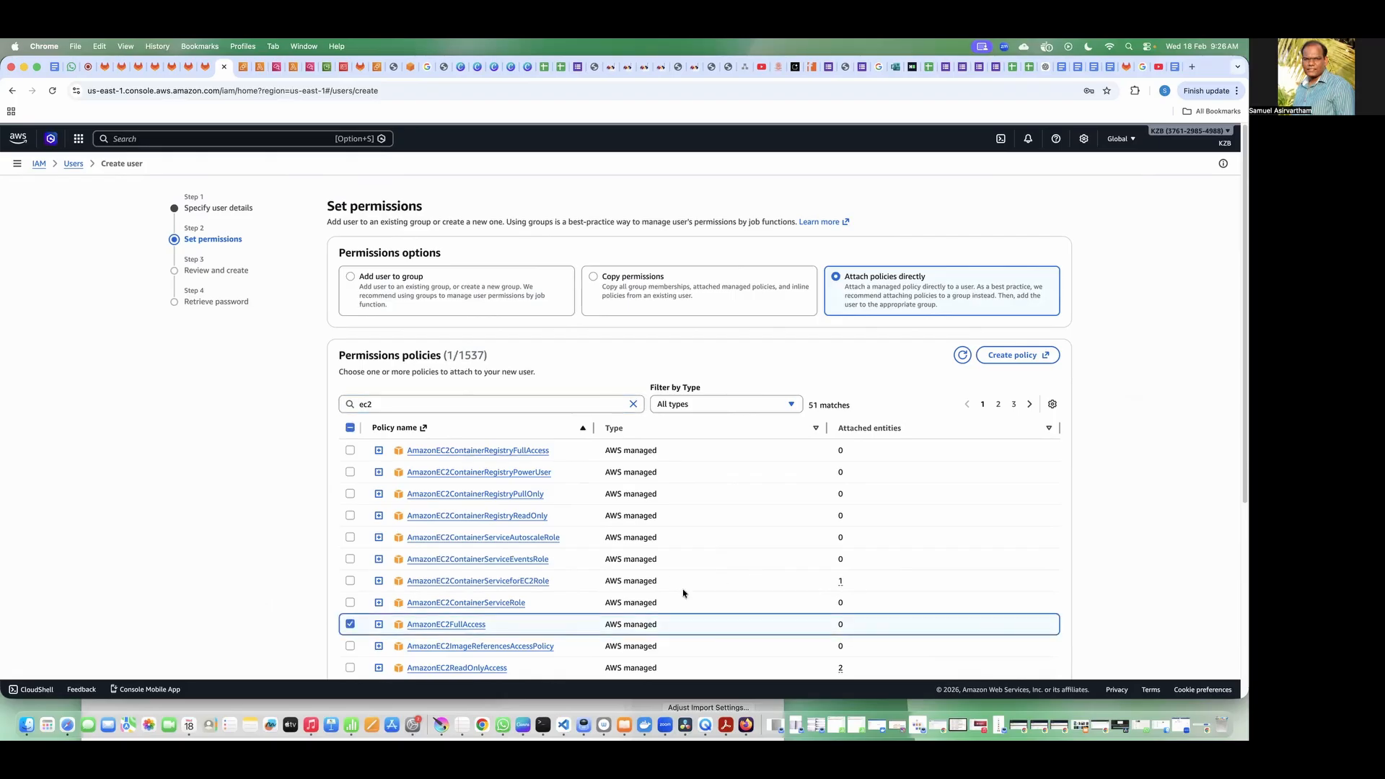
{"action": "scroll", "coordinate": [1082, 519], "scroll_direction": "down", "scroll_amount": 5}
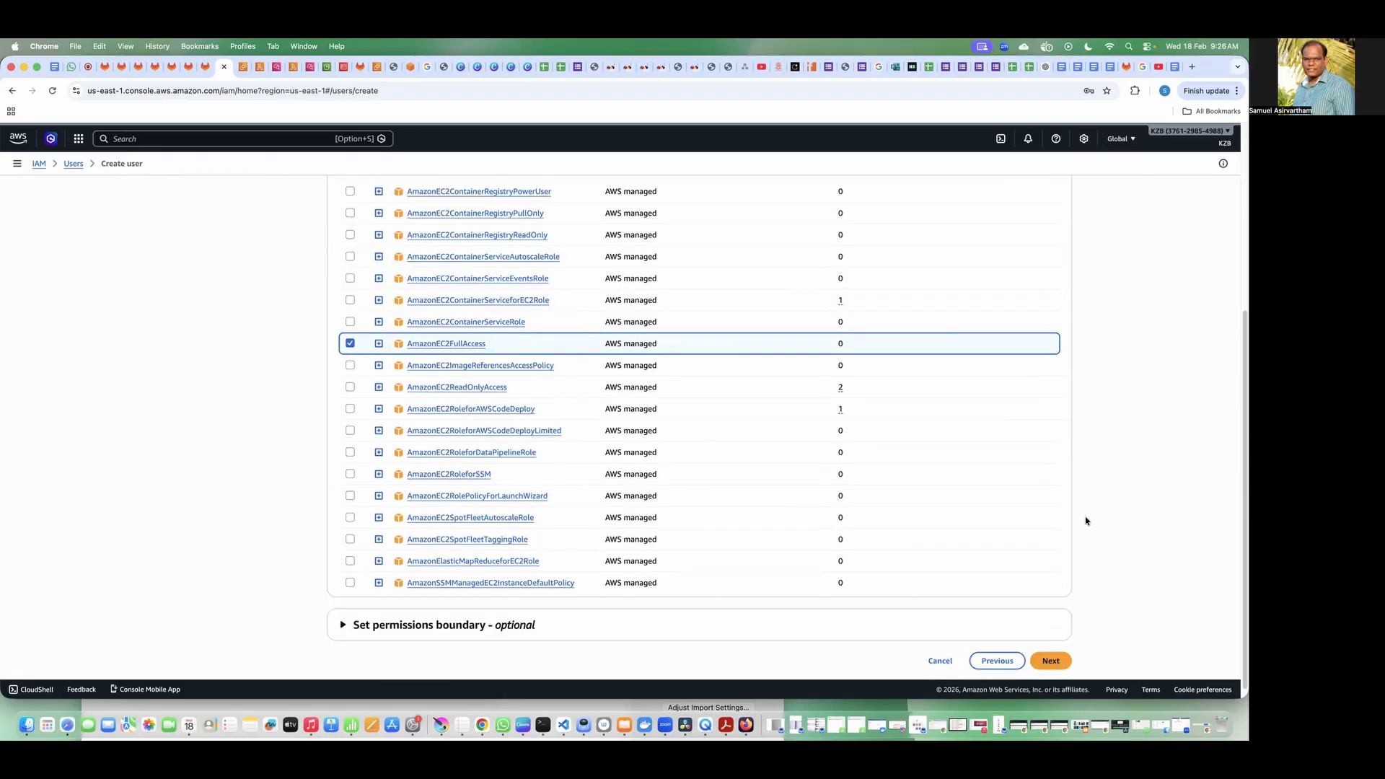
{"action": "left_click", "coordinate": [1051, 649]}
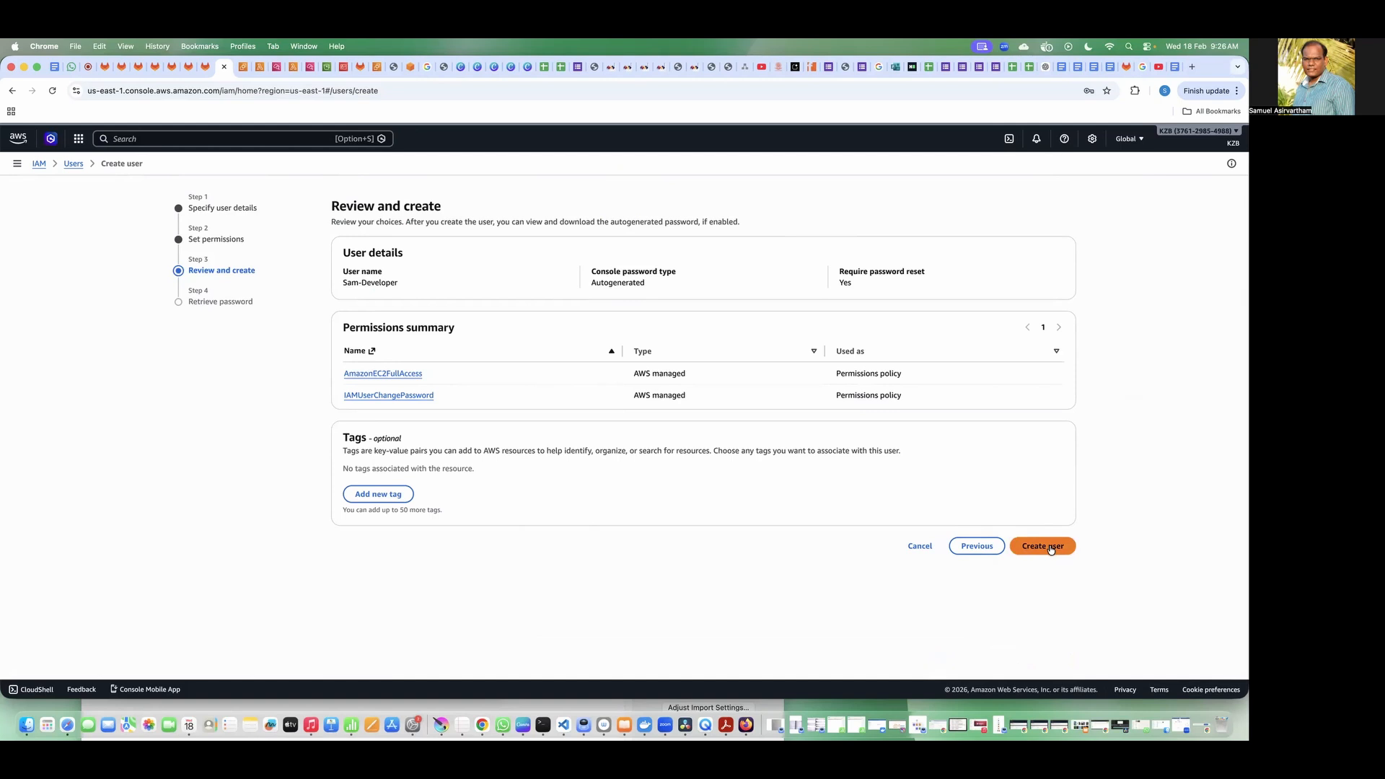
Step: Create the developer user, download the sign-in details as a .csv file and return to the users list
{"action": "left_click", "coordinate": [1044, 546]}
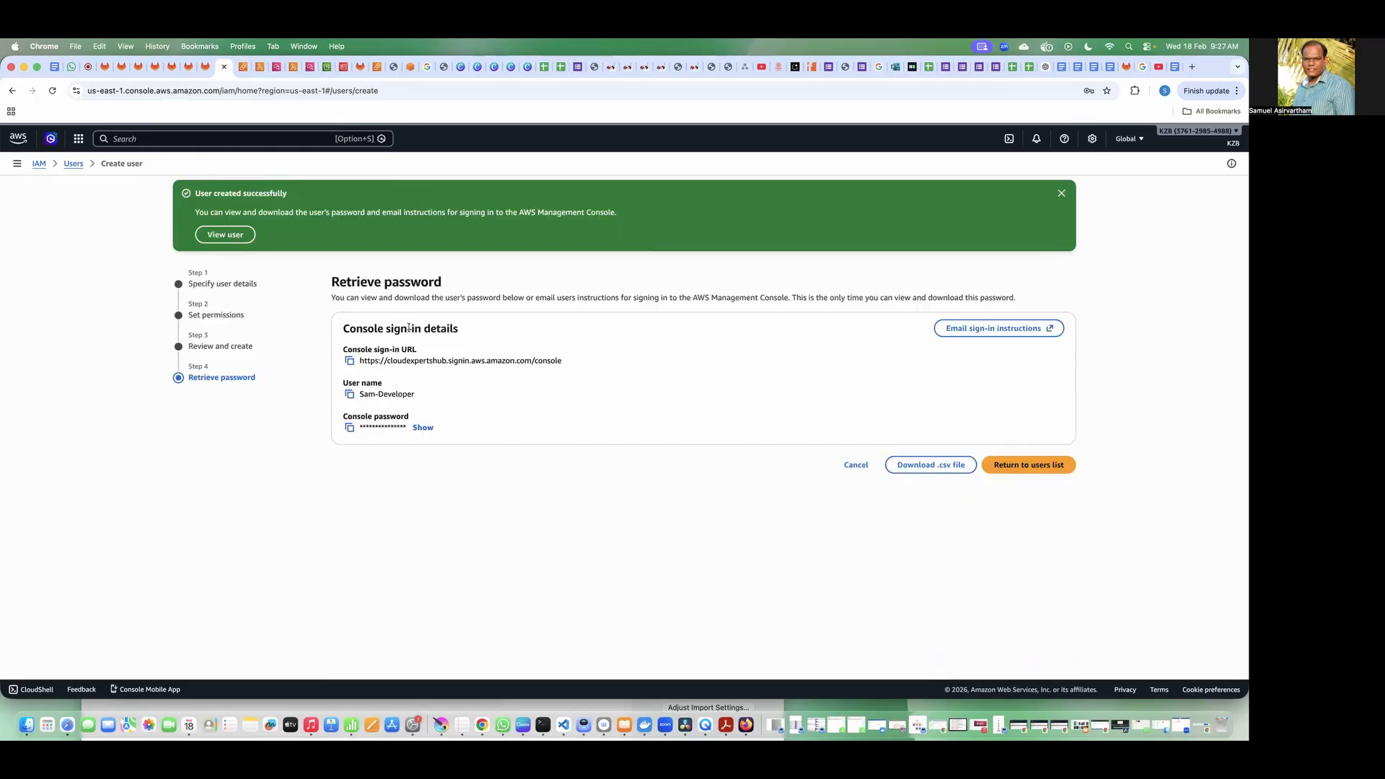
{"action": "left_click", "coordinate": [931, 470]}
{"action": "left_click", "coordinate": [1021, 469]}
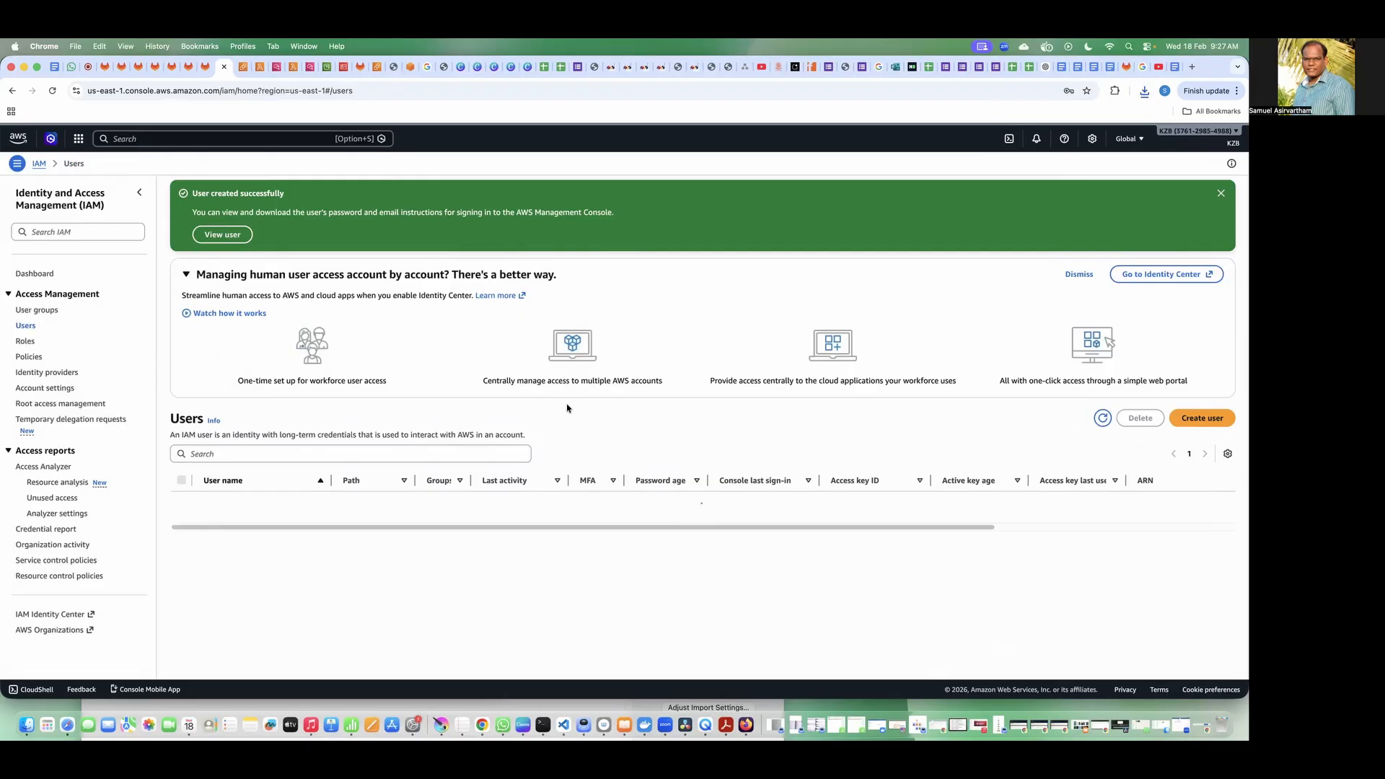
Step: Start another IAM user named with the first name plus "-QA", with console access and an autogenerated password
{"action": "left_click", "coordinate": [1203, 418]}
{"action": "left_click", "coordinate": [434, 282]}
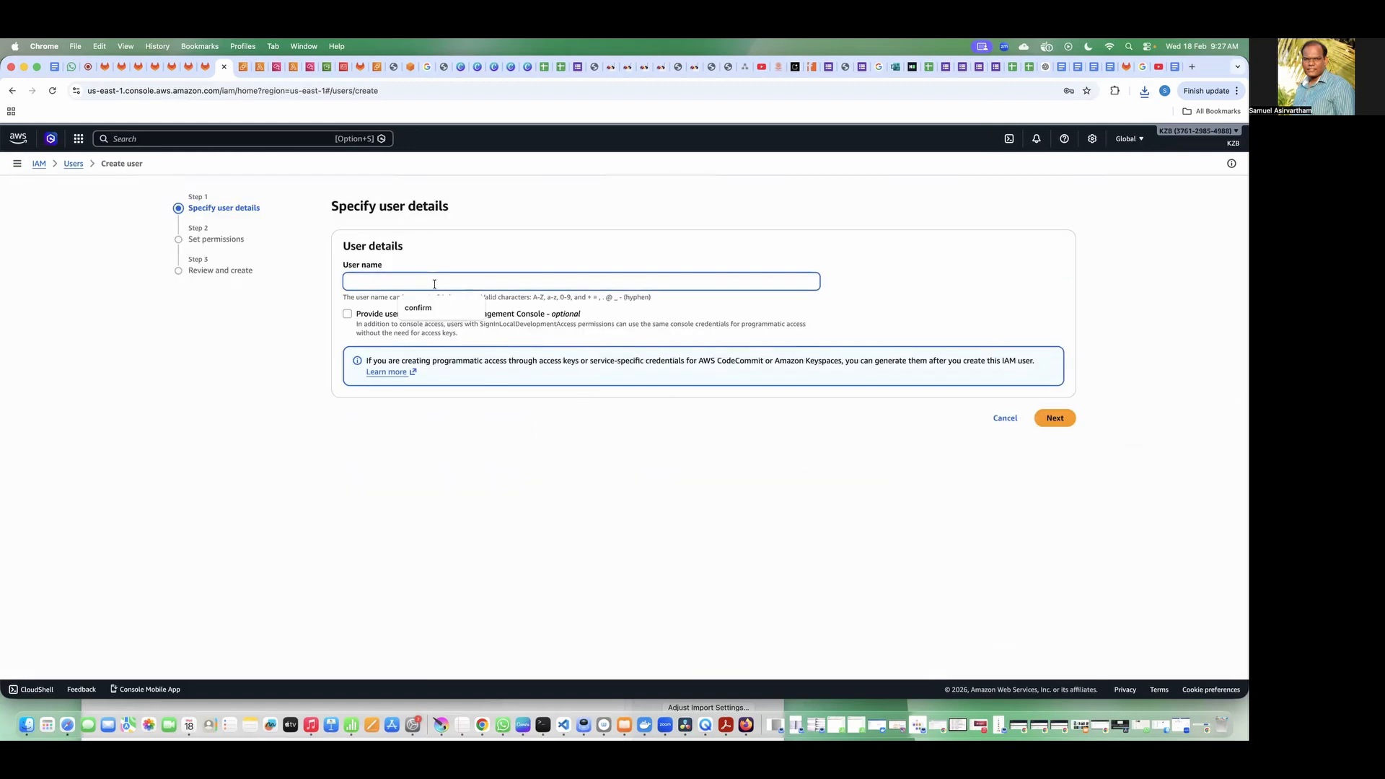
{"action": "type", "text": "Sam-QA"}
{"action": "left_click", "coordinate": [477, 313]}
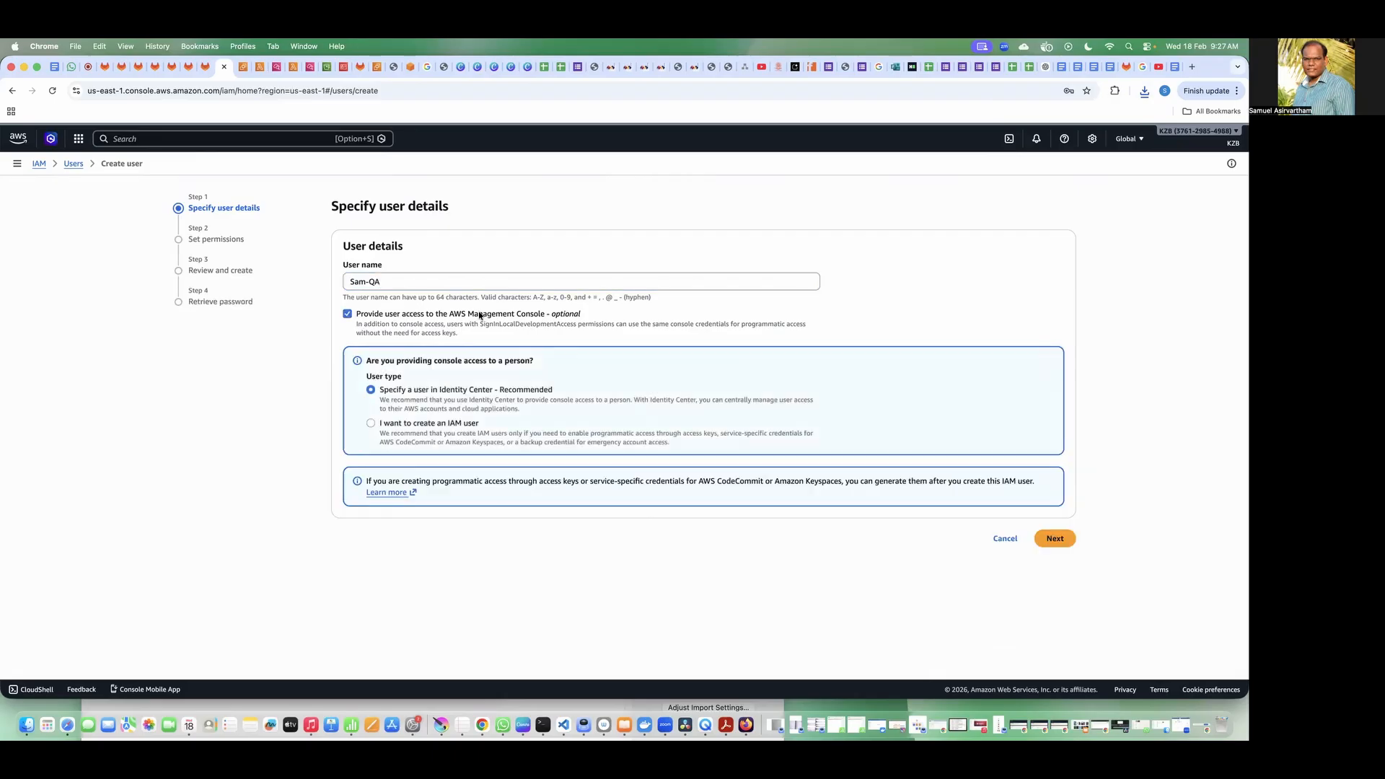
{"action": "left_click", "coordinate": [408, 425]}
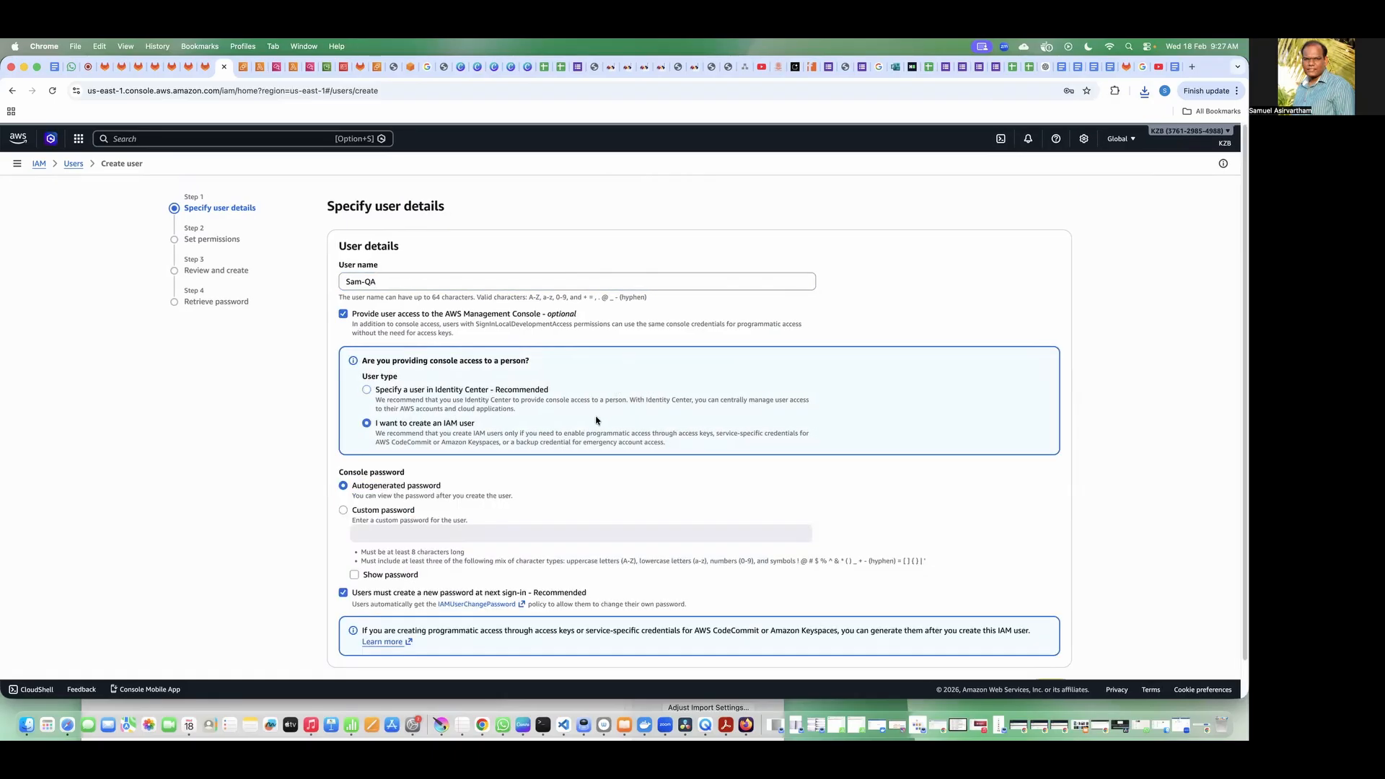
{"action": "scroll", "coordinate": [596, 420], "scroll_direction": "down", "scroll_amount": 1}
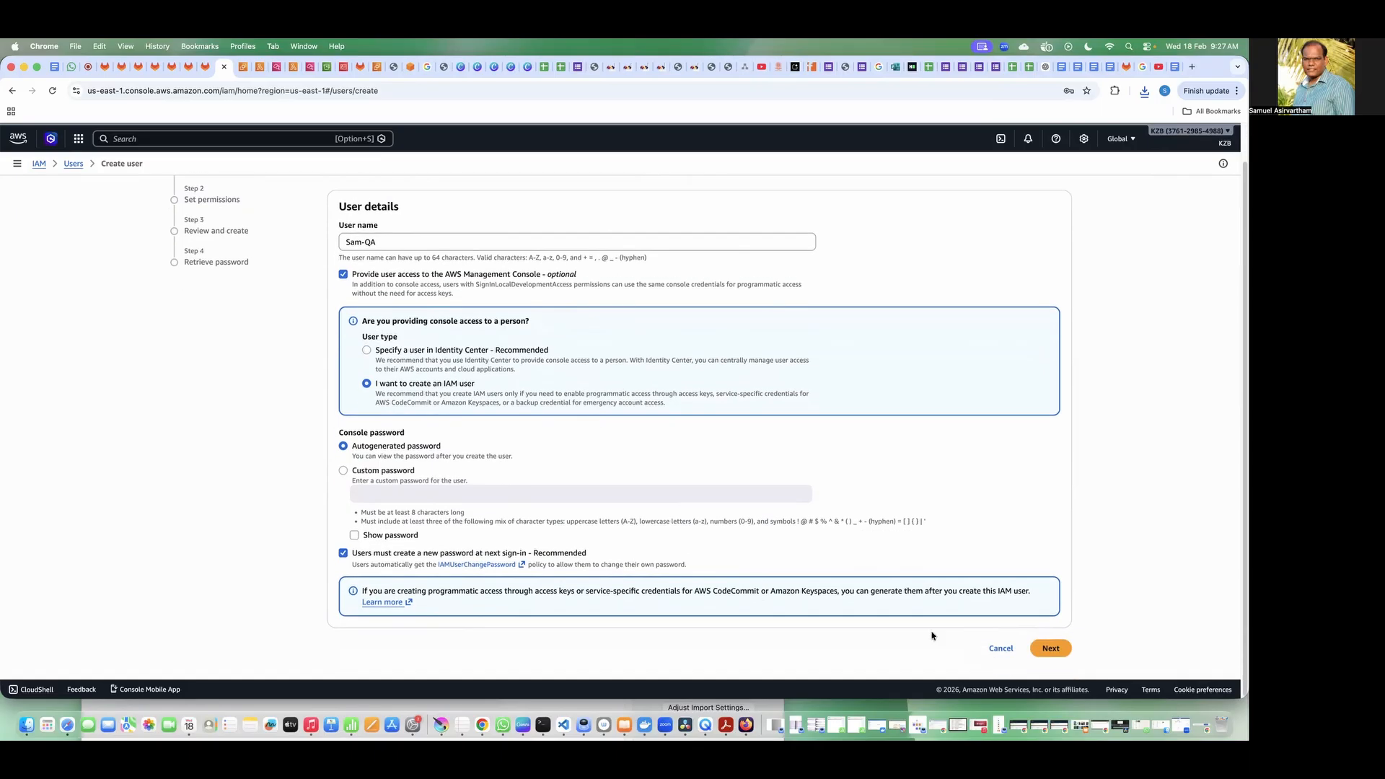
{"action": "left_click", "coordinate": [1053, 651]}
Step: Choose to attach policies directly to the QA user and search the permissions policies for ec2read
{"action": "left_click", "coordinate": [921, 311]}
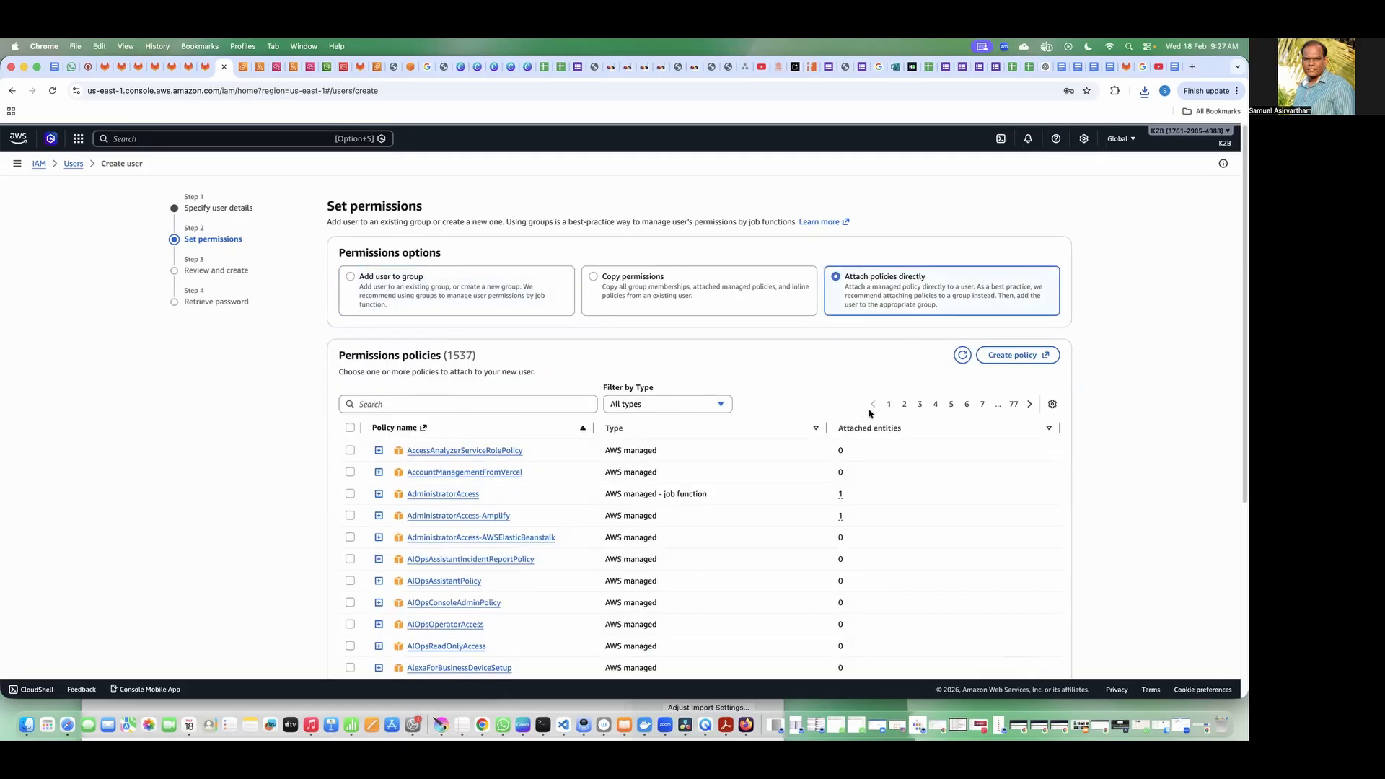
{"action": "left_click", "coordinate": [528, 406]}
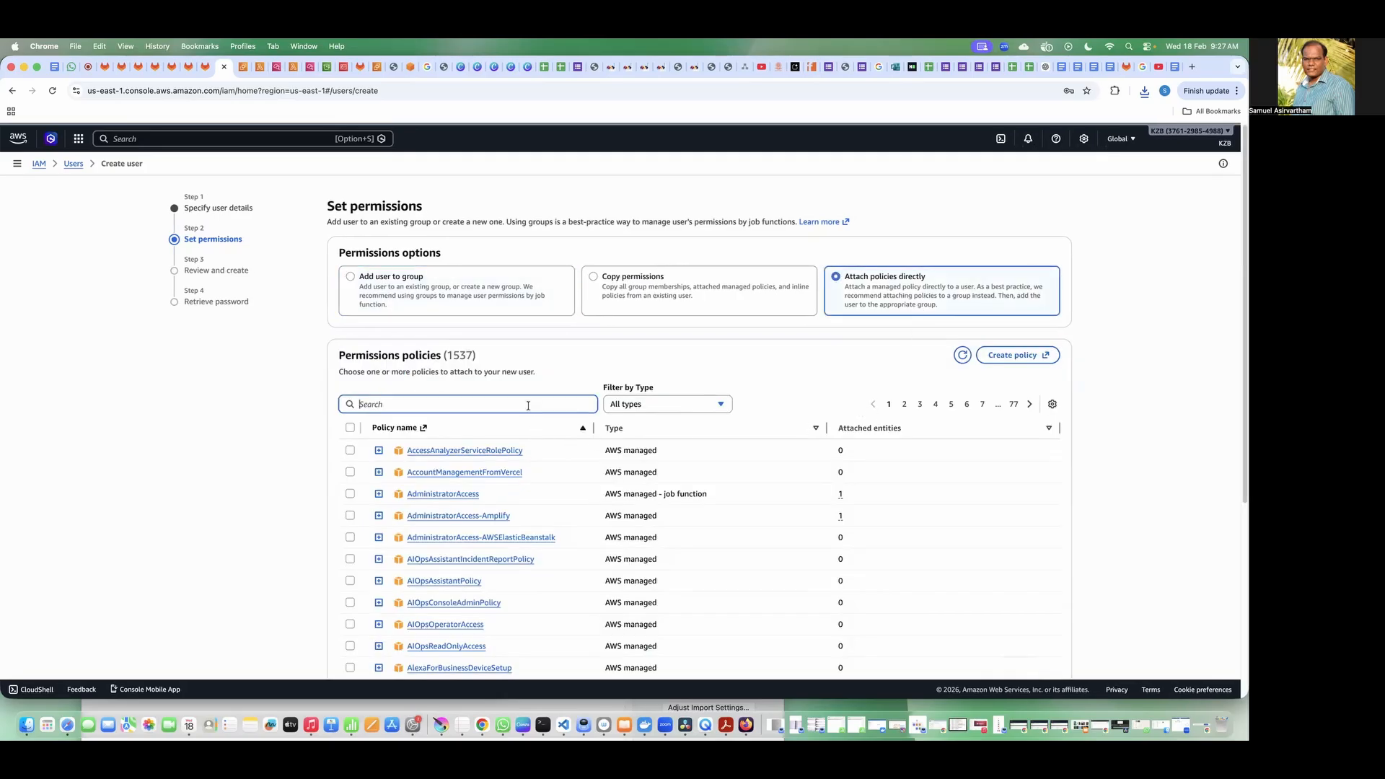
{"action": "type", "text": "readonly"}
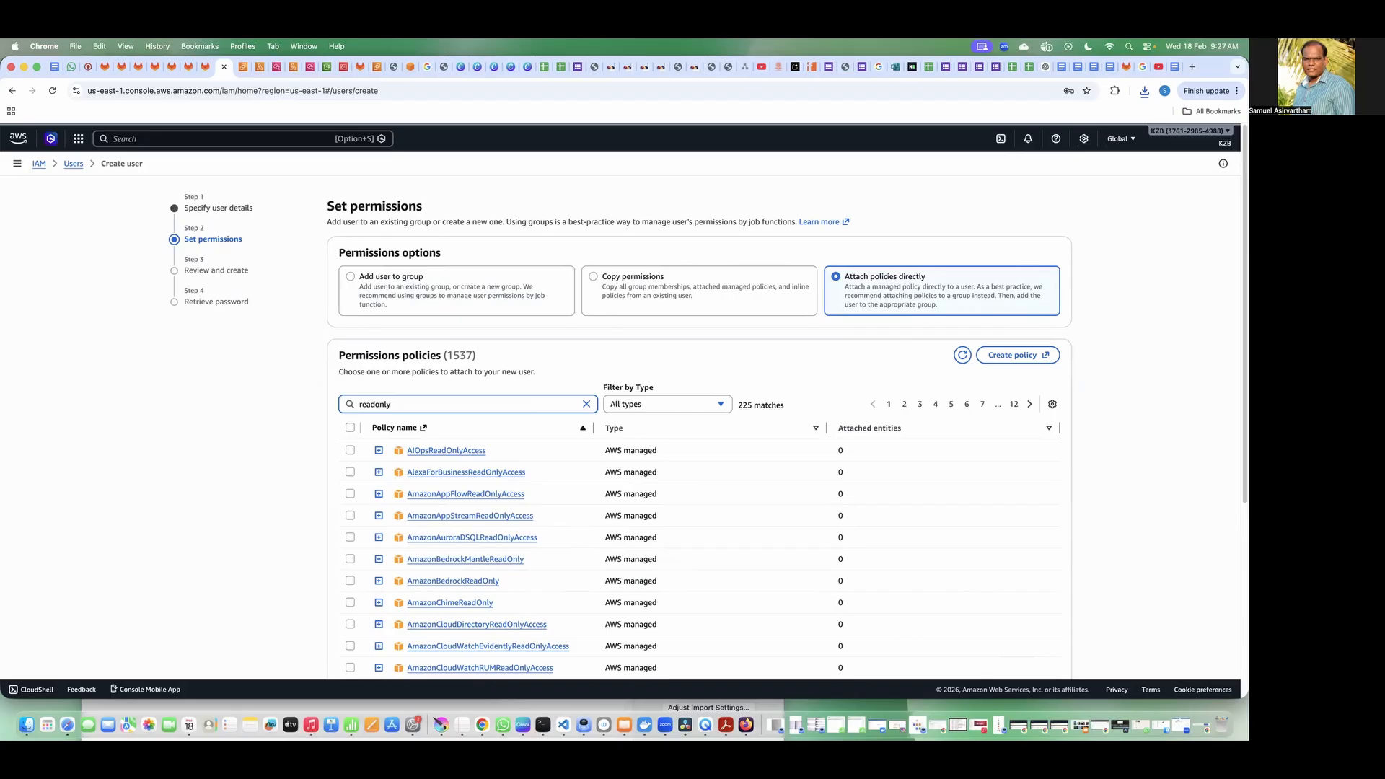
{"action": "double_click", "coordinate": [444, 408]}
{"action": "type", "text": "ec"}
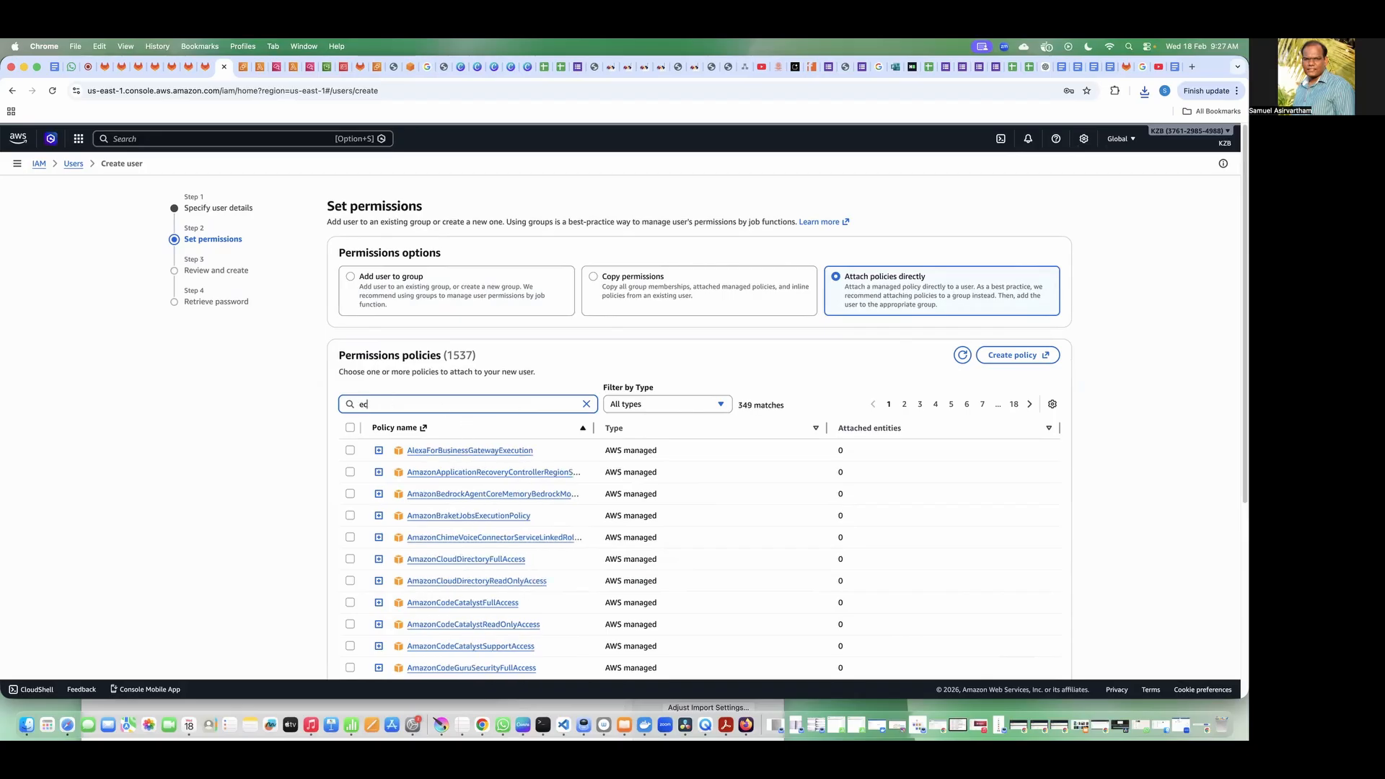
{"action": "type", "text": "2-read"}
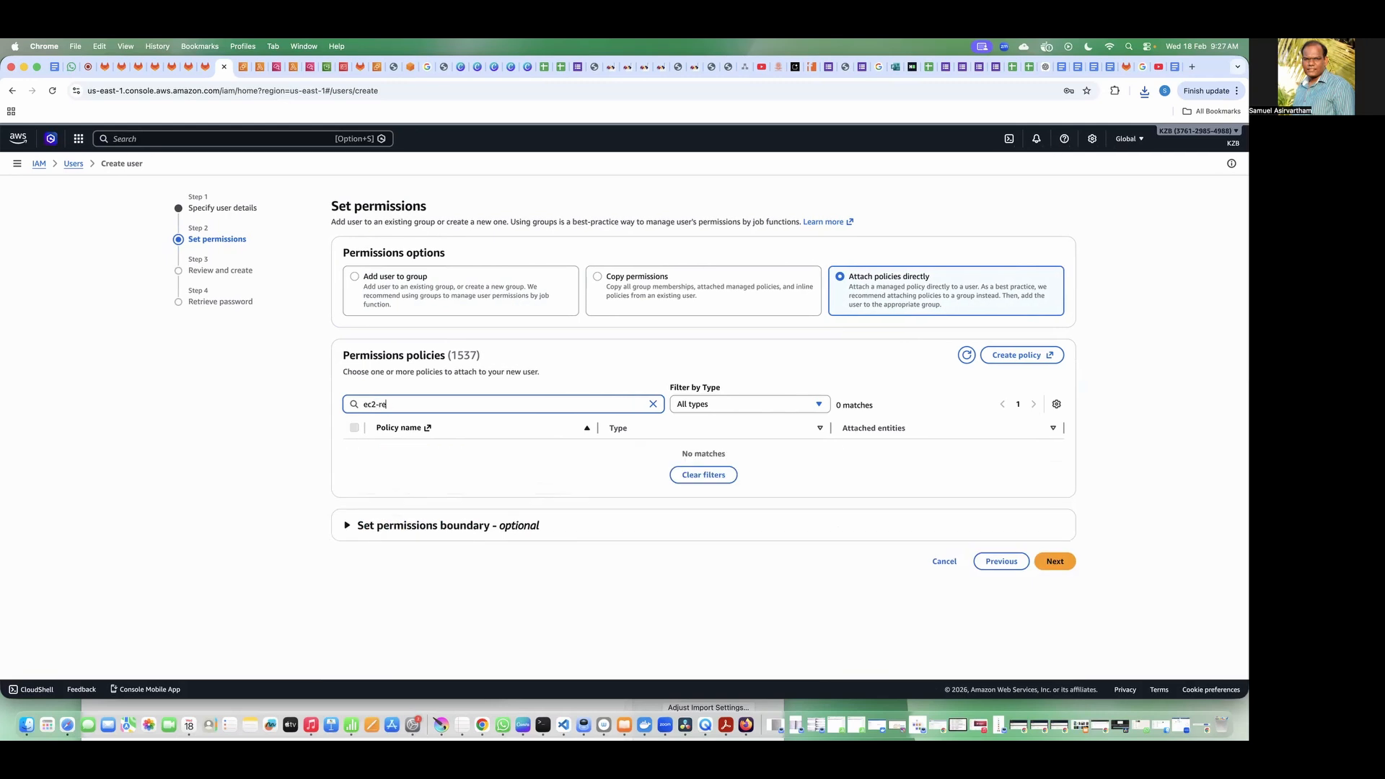
{"action": "key", "text": "BackSpace"}
{"action": "key", "text": "BackSpace"}
{"action": "type", "text": "read"}
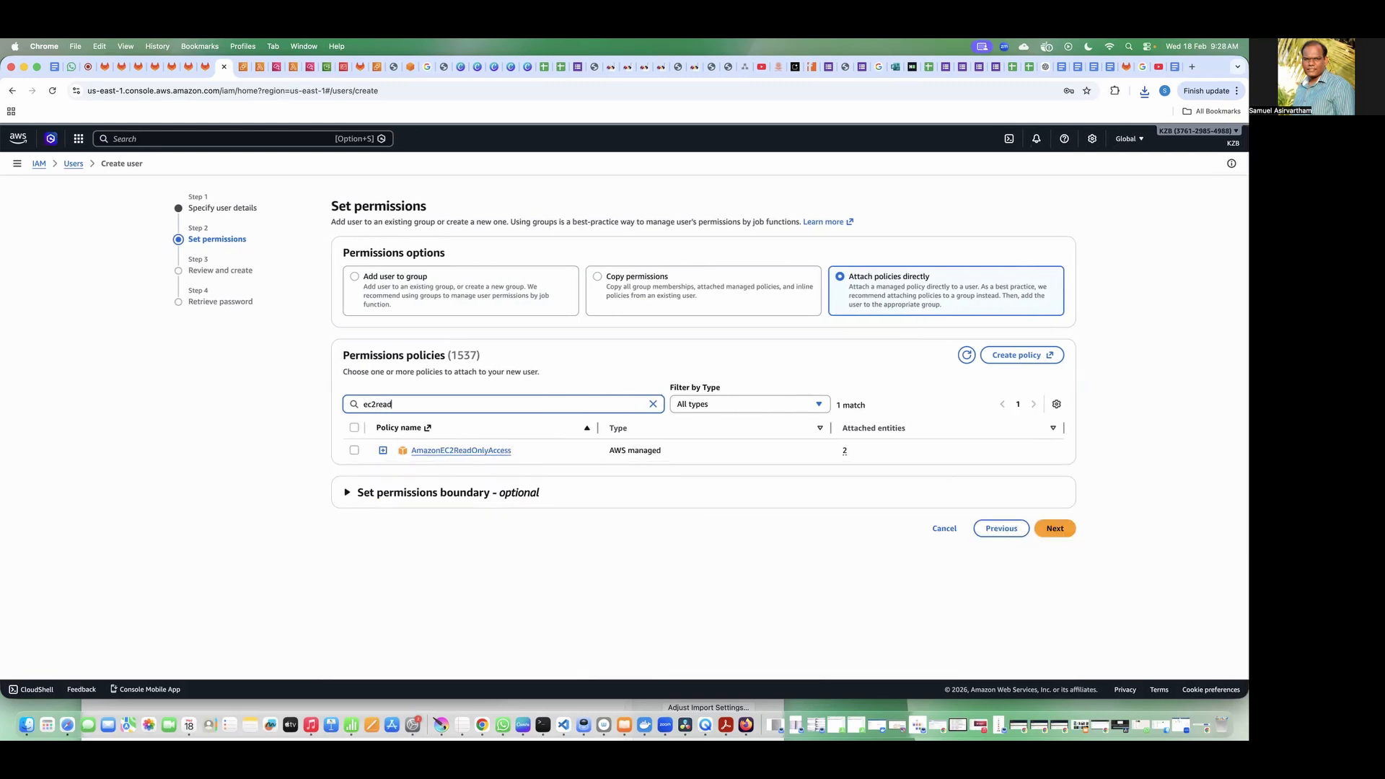
Step: Show the Description column in the policies table and narrow the policy name and type columns to make room for it
{"action": "left_click", "coordinate": [384, 450]}
{"action": "left_click", "coordinate": [1057, 404]}
{"action": "left_click", "coordinate": [835, 451]}
{"action": "left_click", "coordinate": [825, 529]}
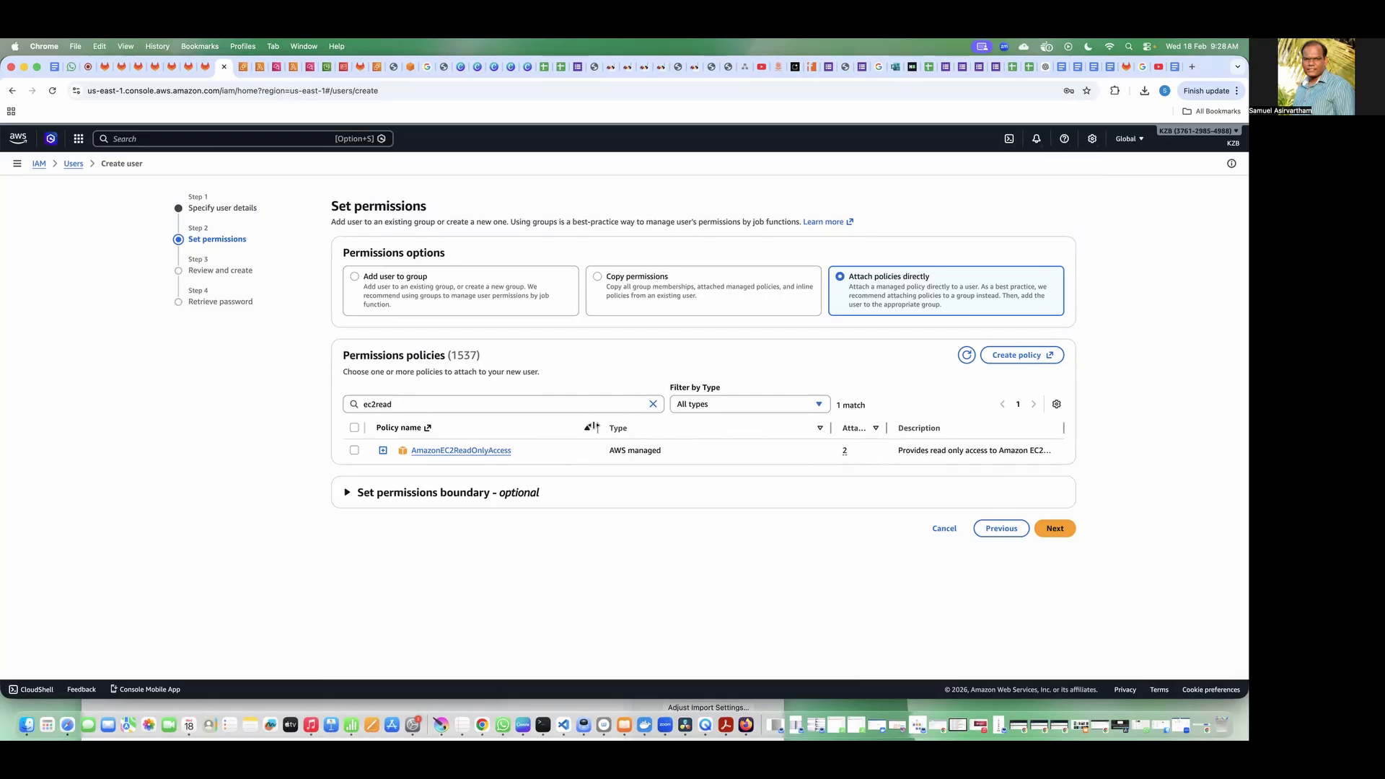
{"action": "left_click_drag", "start_coordinate": [597, 428], "coordinate": [519, 428]}
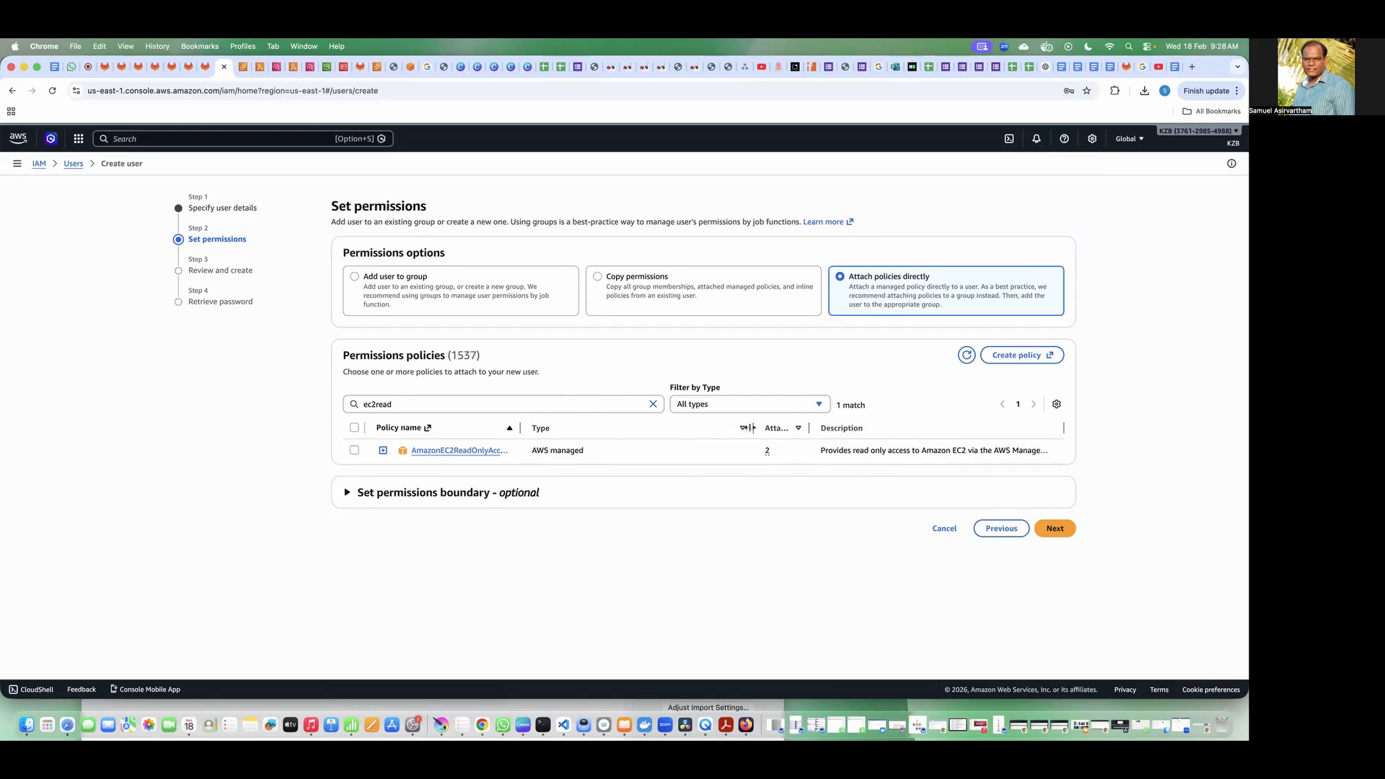
{"action": "left_click_drag", "start_coordinate": [754, 428], "coordinate": [611, 428]}
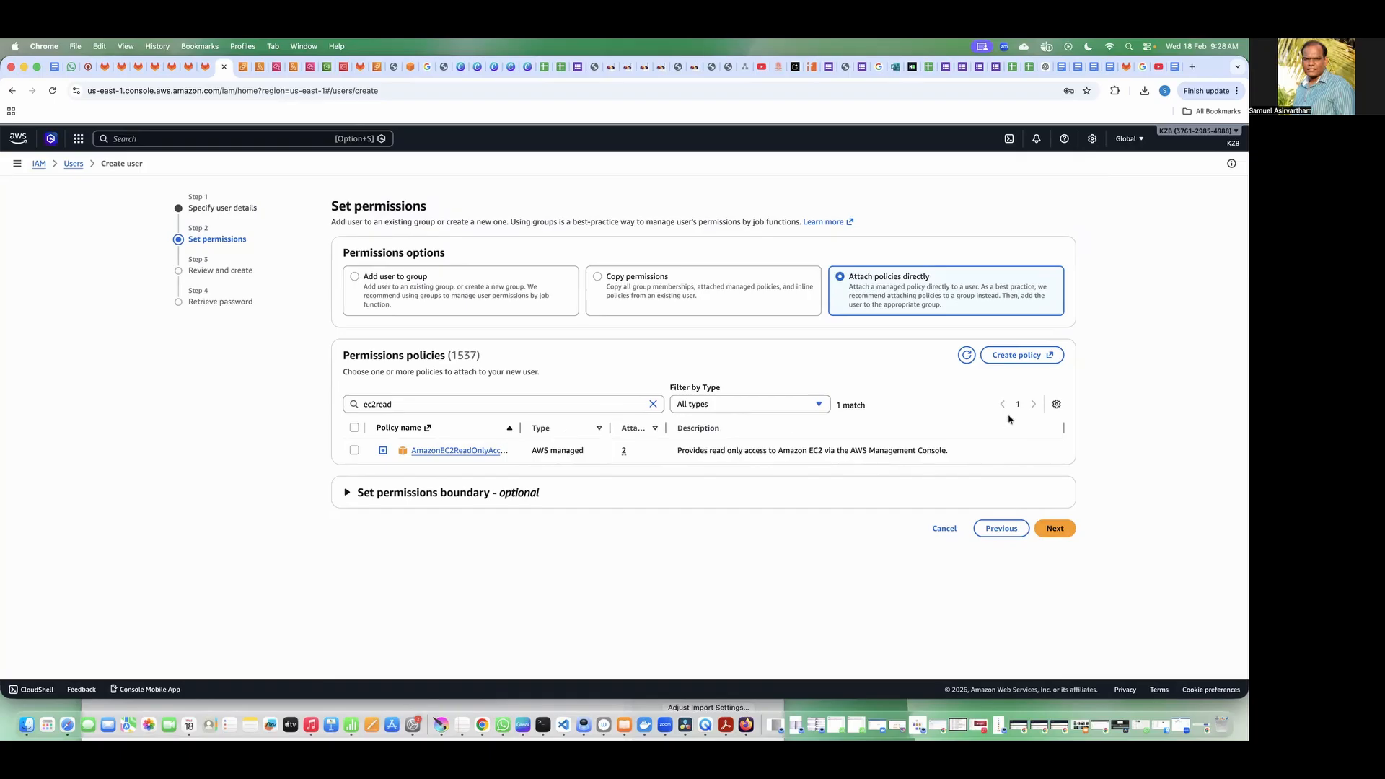
Step: Read the AmazonEC2ReadOnlyAccess description, select that policy for the QA user and continue to the review
{"action": "left_click", "coordinate": [1056, 405]}
{"action": "left_click", "coordinate": [835, 296]}
{"action": "left_click_drag", "start_coordinate": [708, 451], "coordinate": [968, 452]}
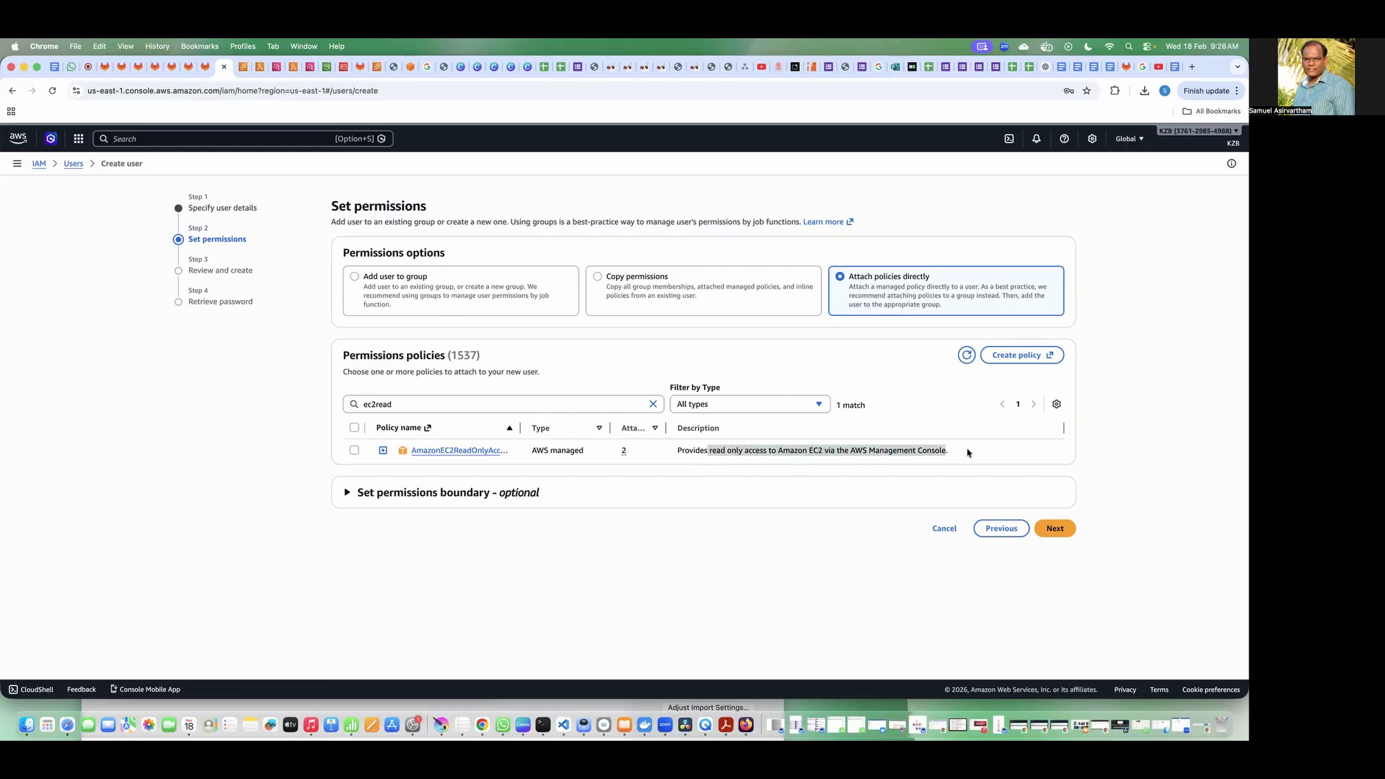
{"action": "left_click", "coordinate": [1145, 443]}
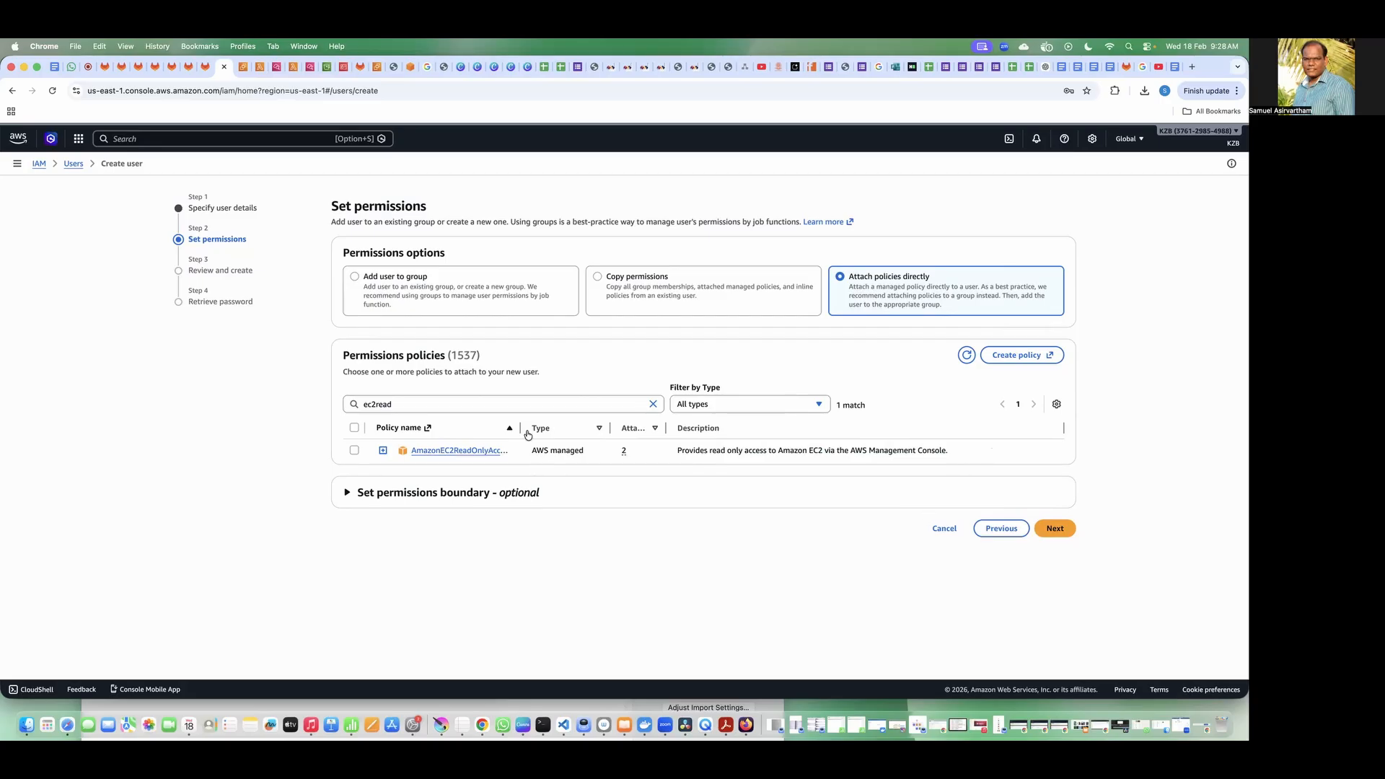
{"action": "left_click_drag", "start_coordinate": [520, 428], "coordinate": [543, 430]}
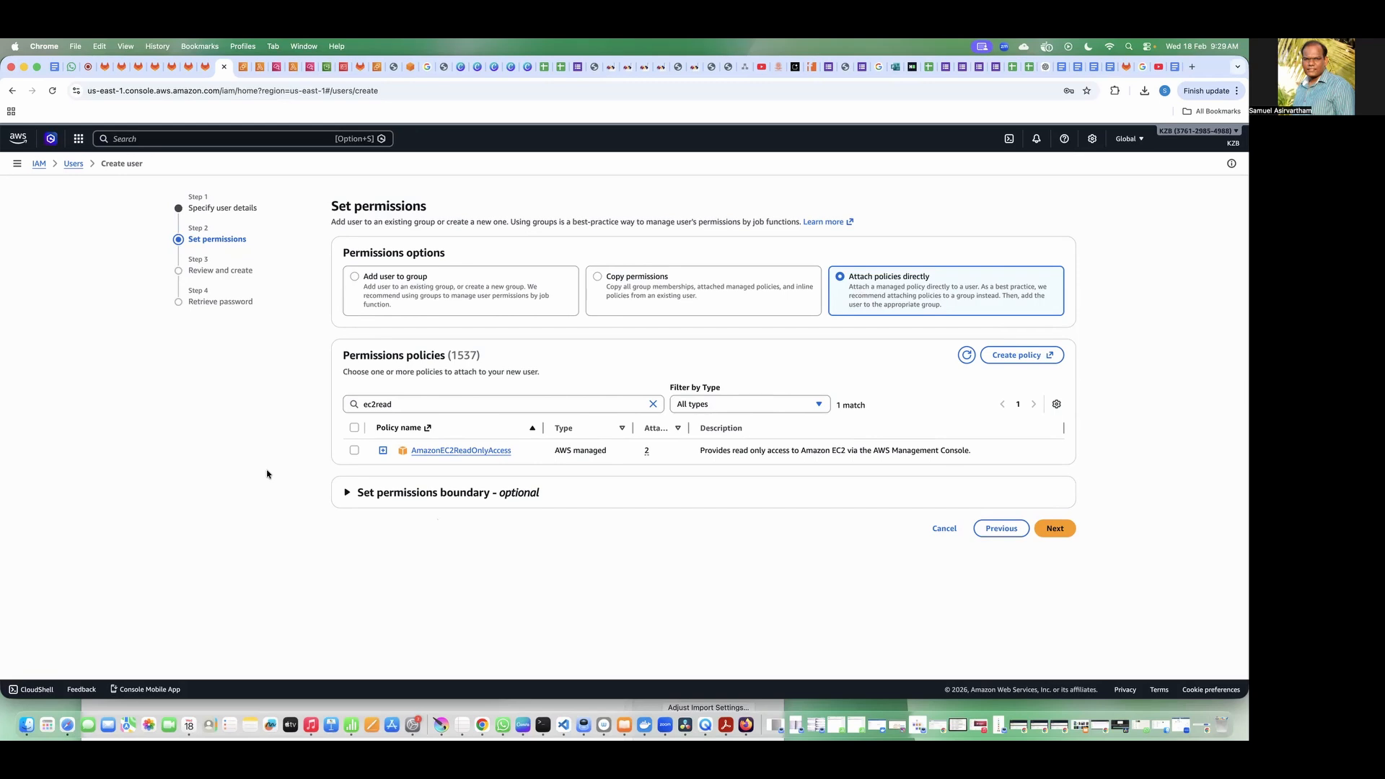
{"action": "left_click", "coordinate": [353, 451]}
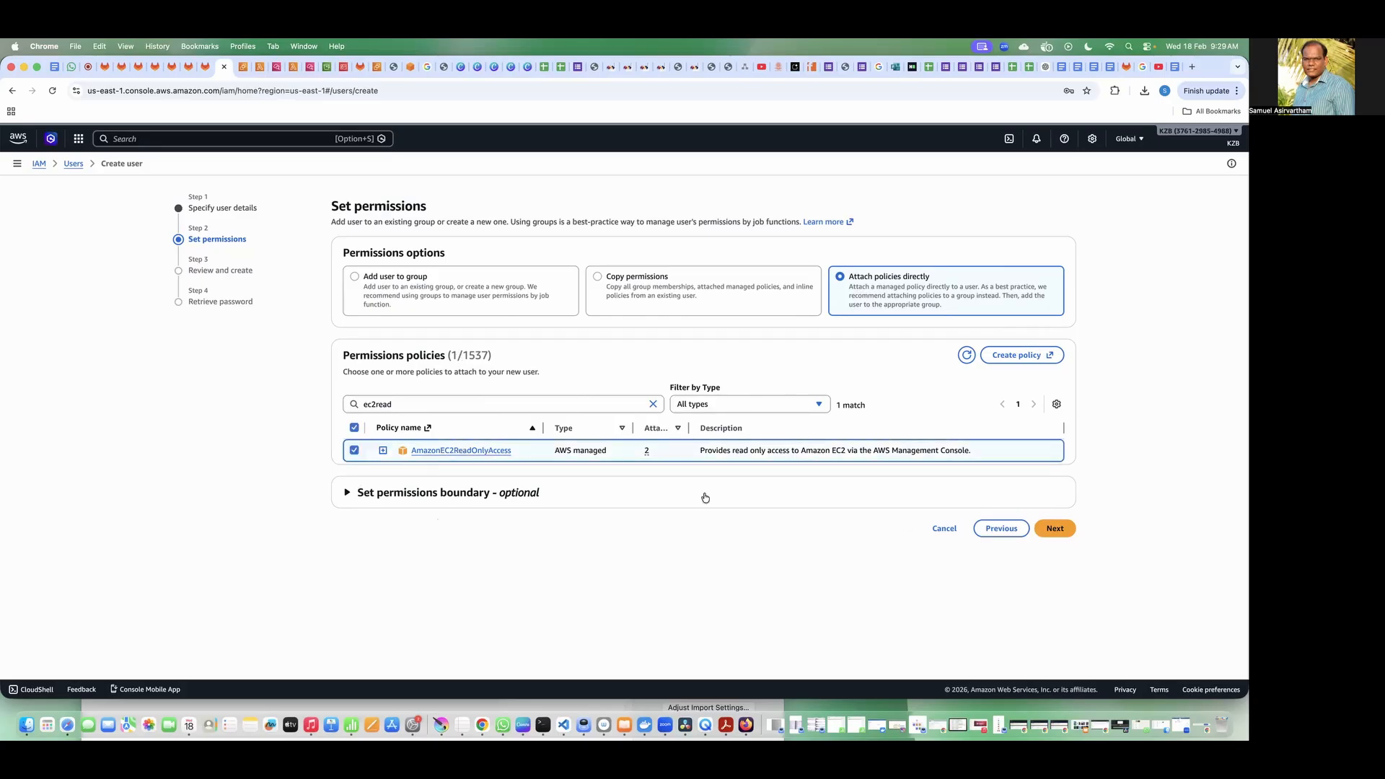
{"action": "left_click", "coordinate": [1065, 538]}
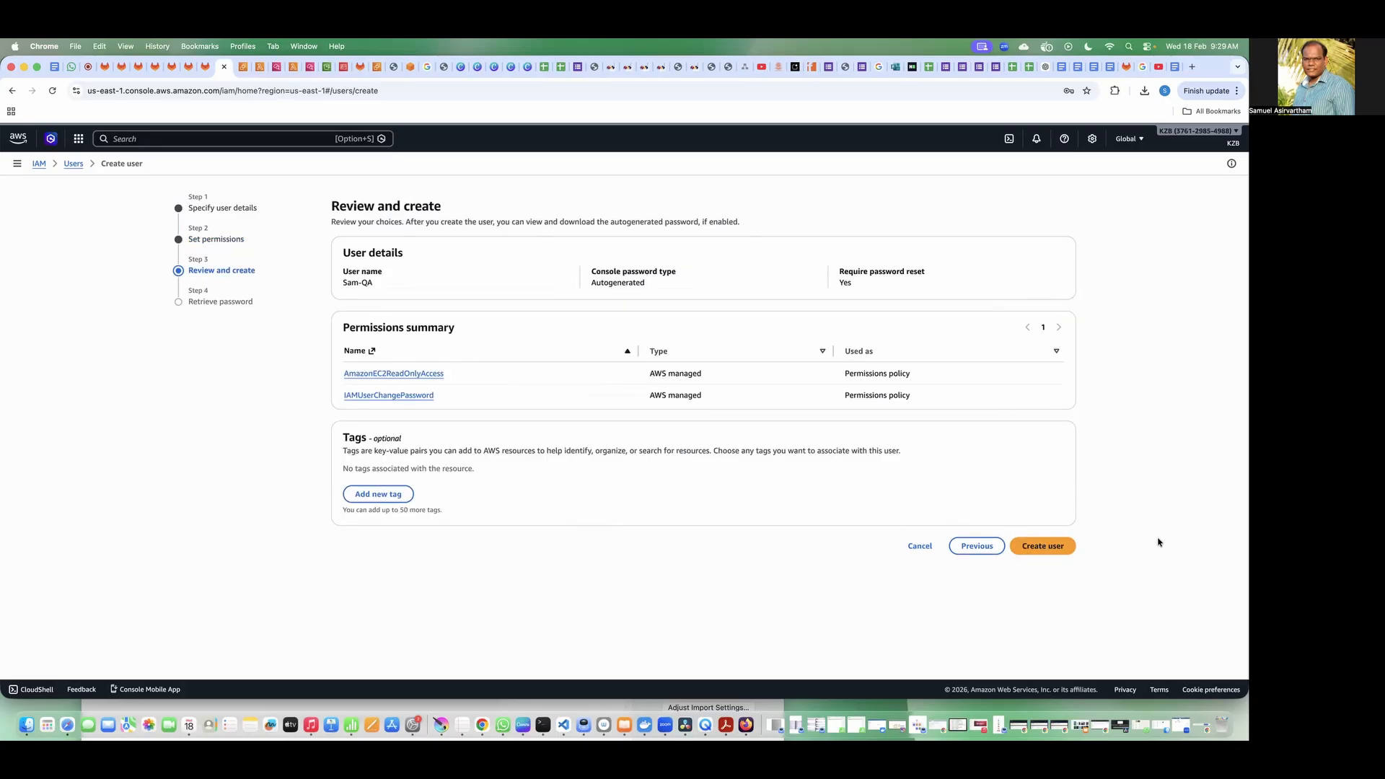
Step: Create the QA user, download its sign-in details as a .csv file and return to the users list
{"action": "left_click", "coordinate": [1059, 552]}
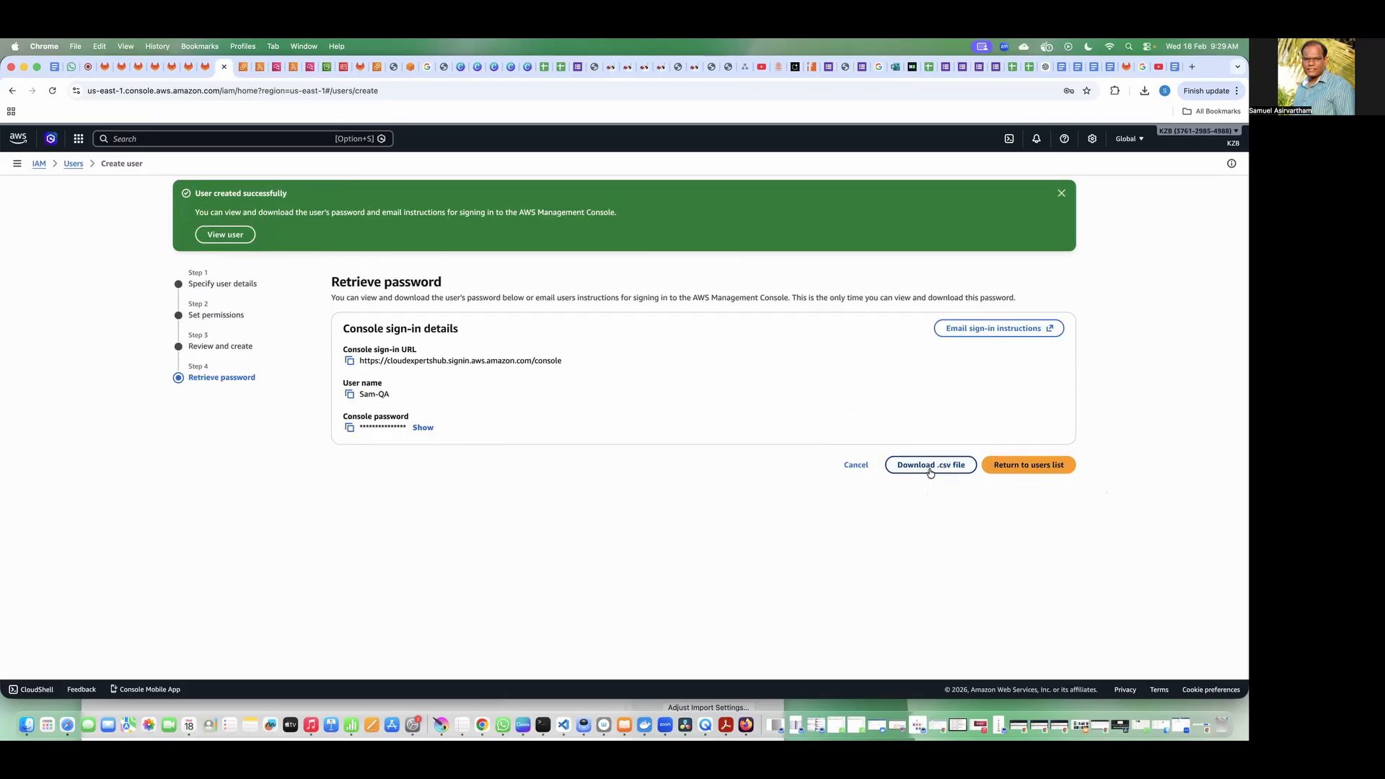
{"action": "left_click", "coordinate": [930, 469]}
{"action": "left_click", "coordinate": [1061, 195]}
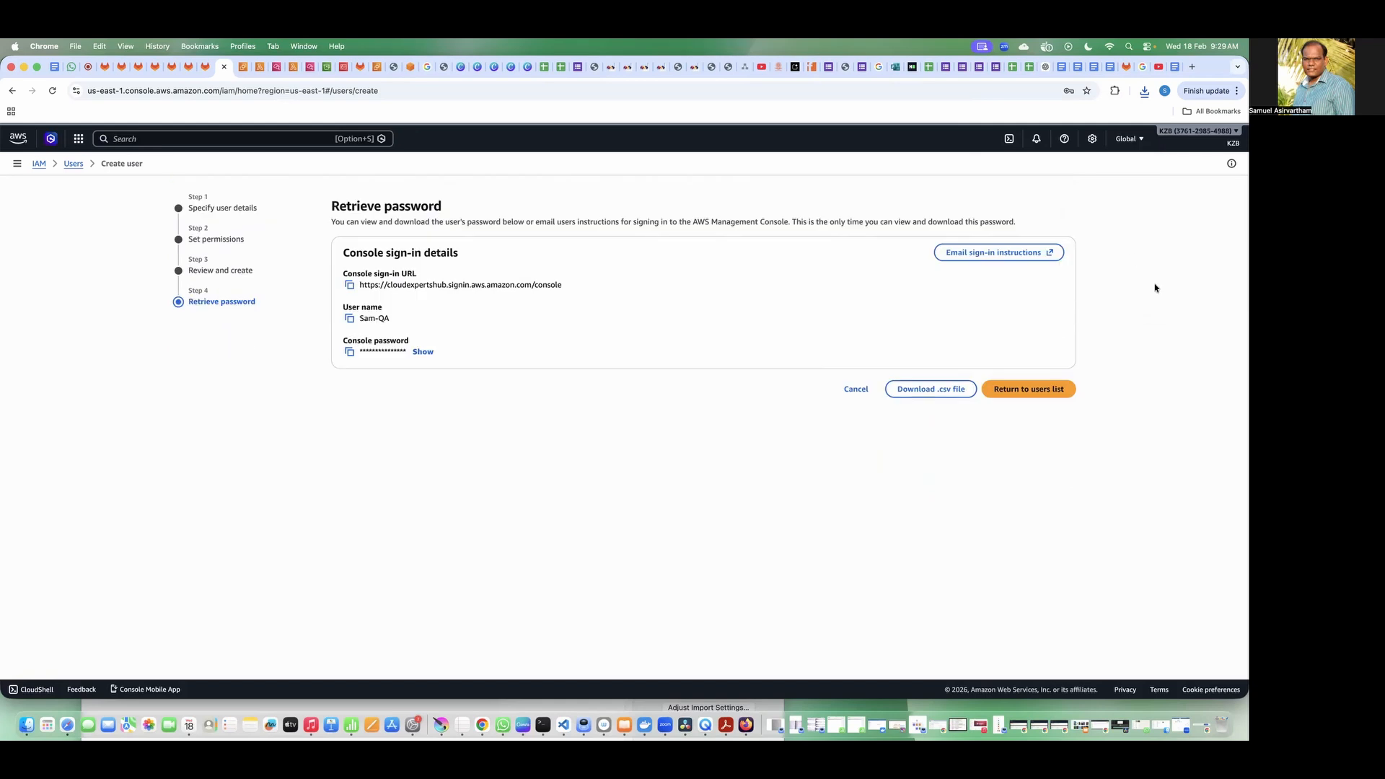
{"action": "left_click", "coordinate": [1026, 390]}
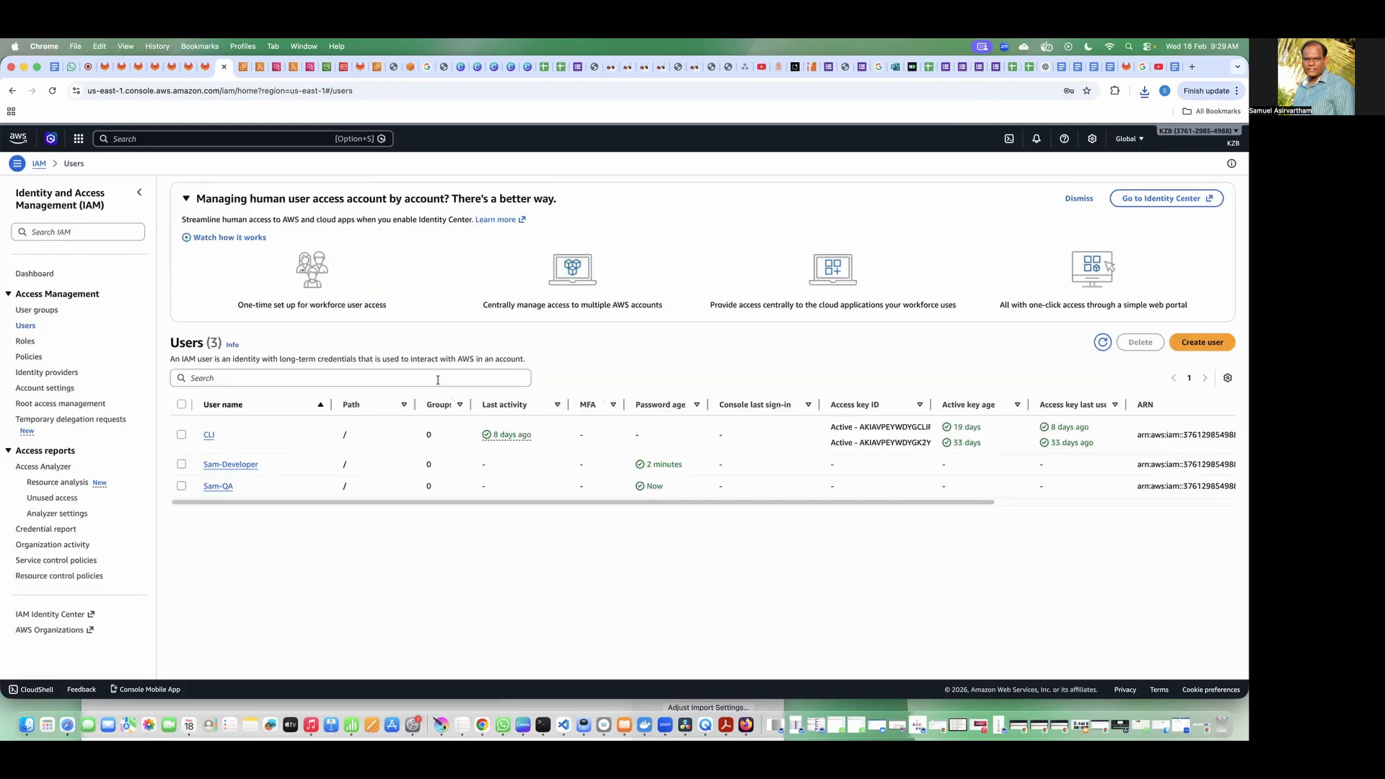
Step: Start an IAM user named with the first name plus "-Manager", with console access and an autogenerated password, and continue to permissions
{"action": "left_click", "coordinate": [1193, 347]}
{"action": "left_click", "coordinate": [519, 282]}
{"action": "type", "text": "Sam-"}
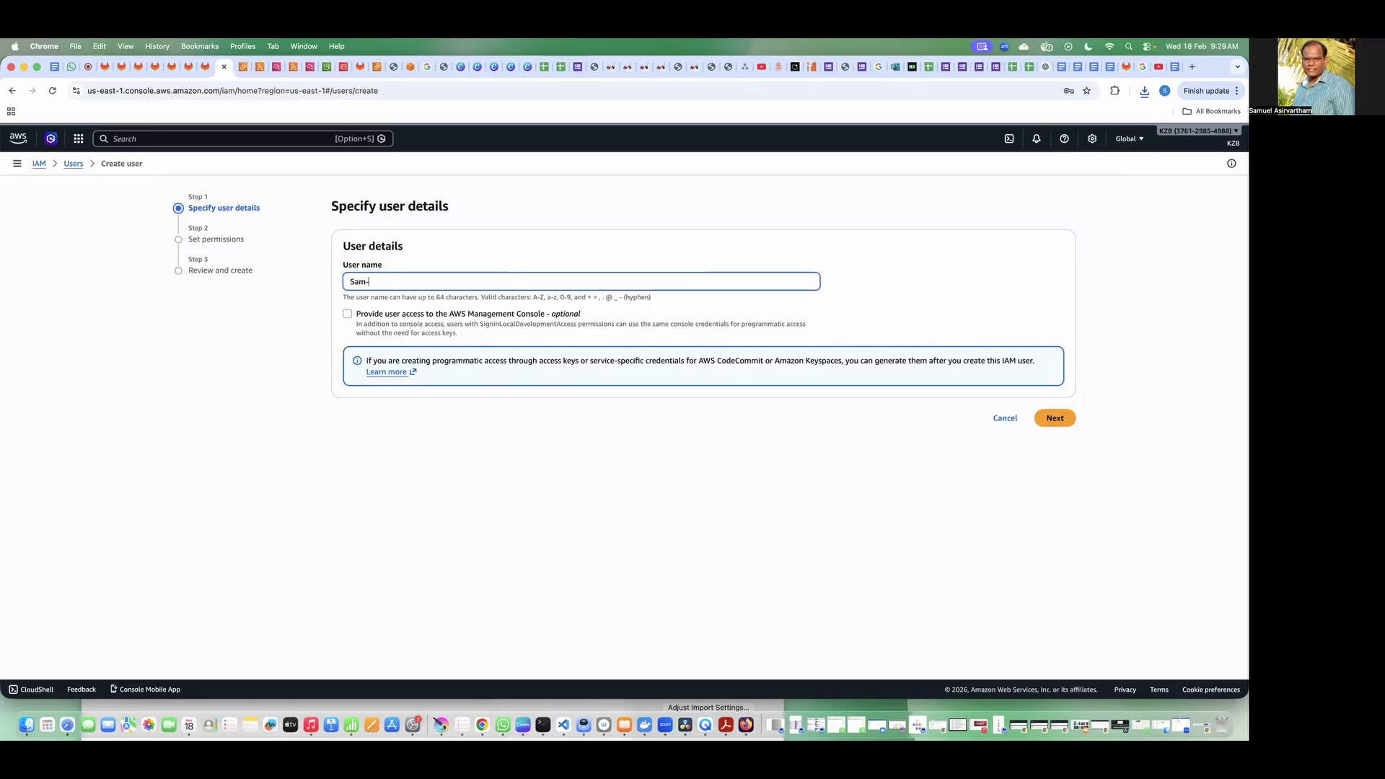
{"action": "type", "text": "Manager"}
{"action": "left_click", "coordinate": [433, 313]}
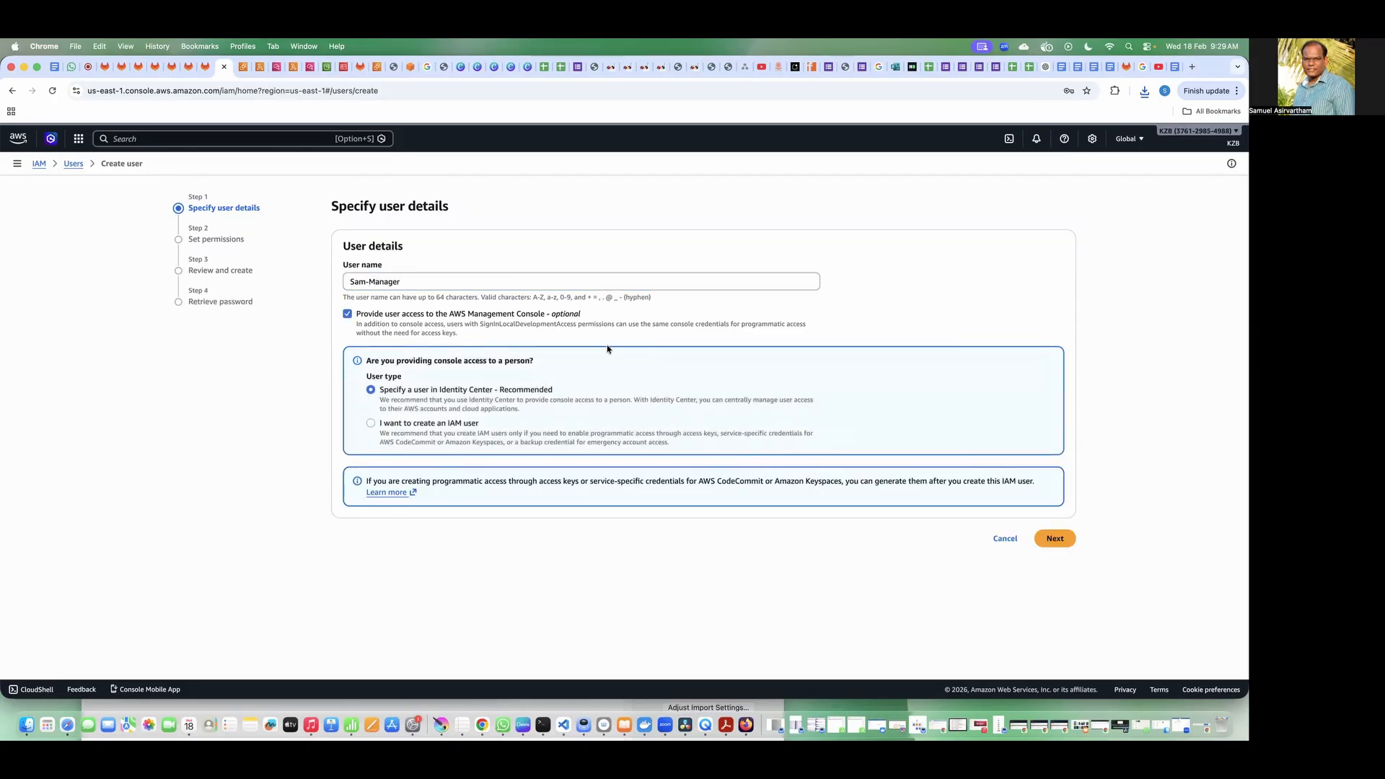
{"action": "left_click", "coordinate": [460, 424]}
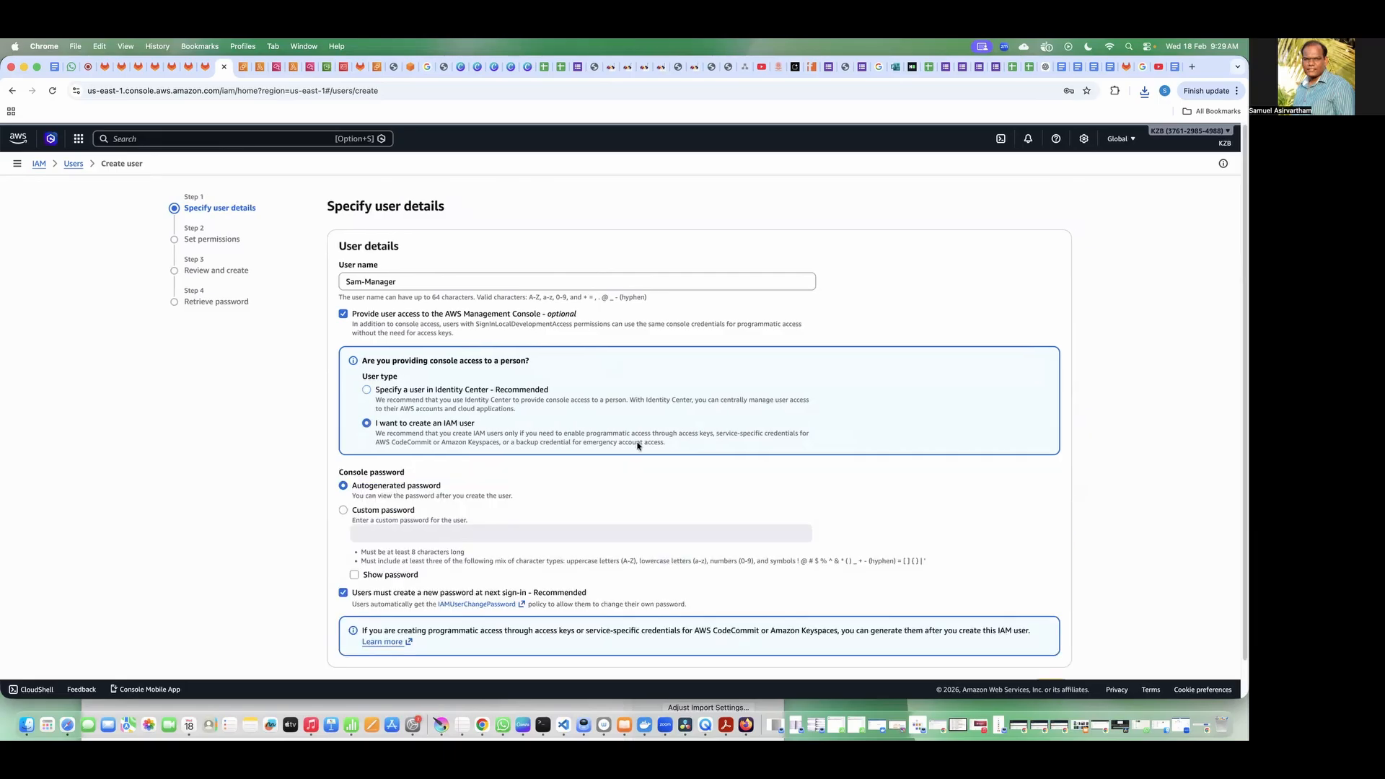
{"action": "scroll", "coordinate": [517, 462], "scroll_direction": "down", "scroll_amount": 1}
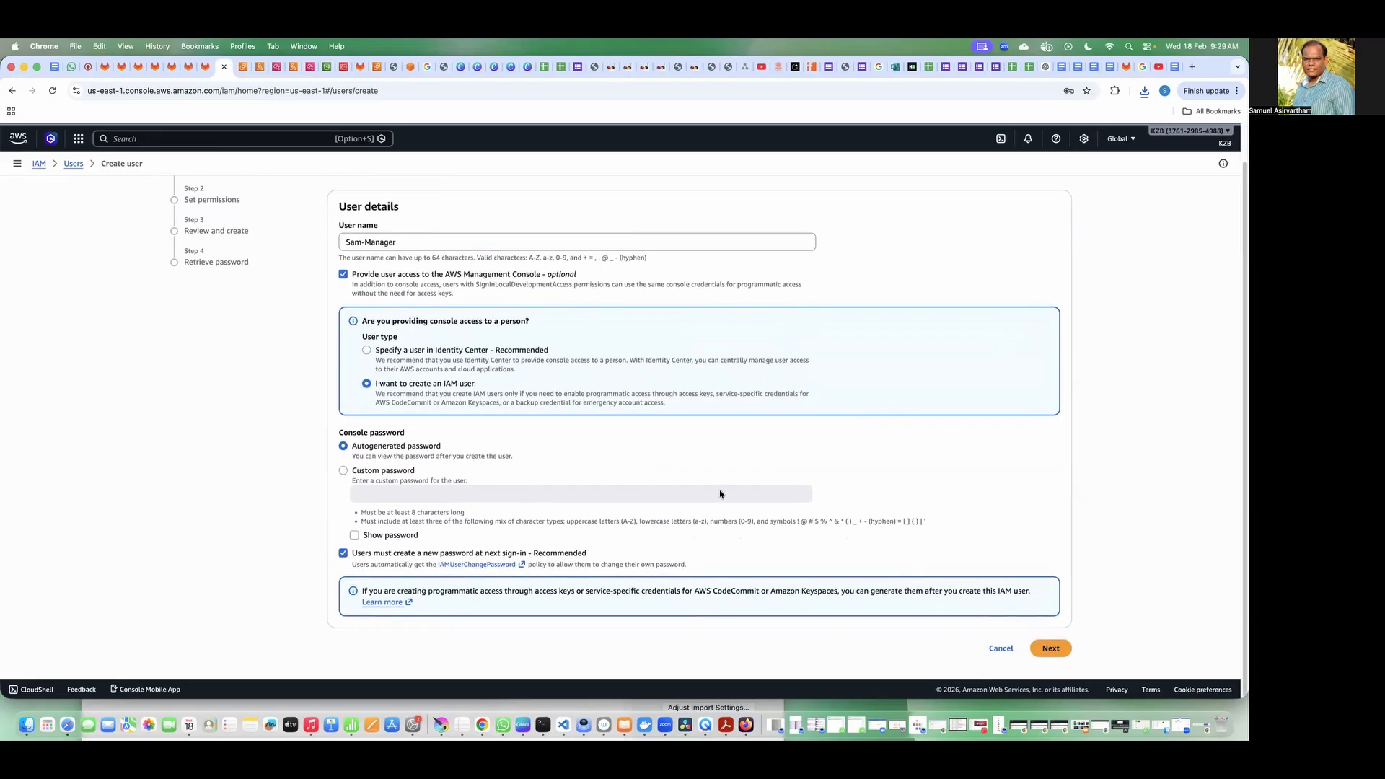
{"action": "left_click", "coordinate": [1050, 648]}
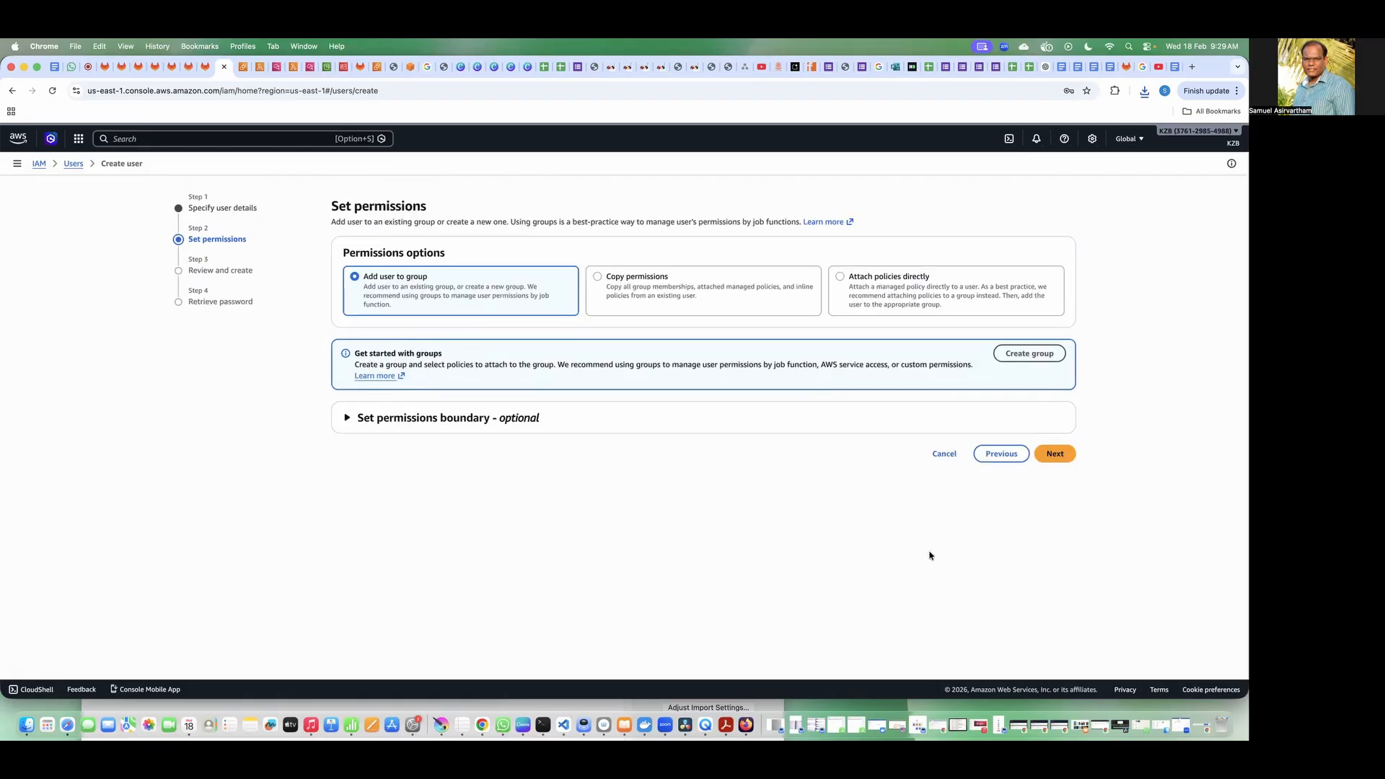
Step: Choose to attach policies directly to the manager user and filter the policies by AWS managed - job function
{"action": "left_click", "coordinate": [900, 291]}
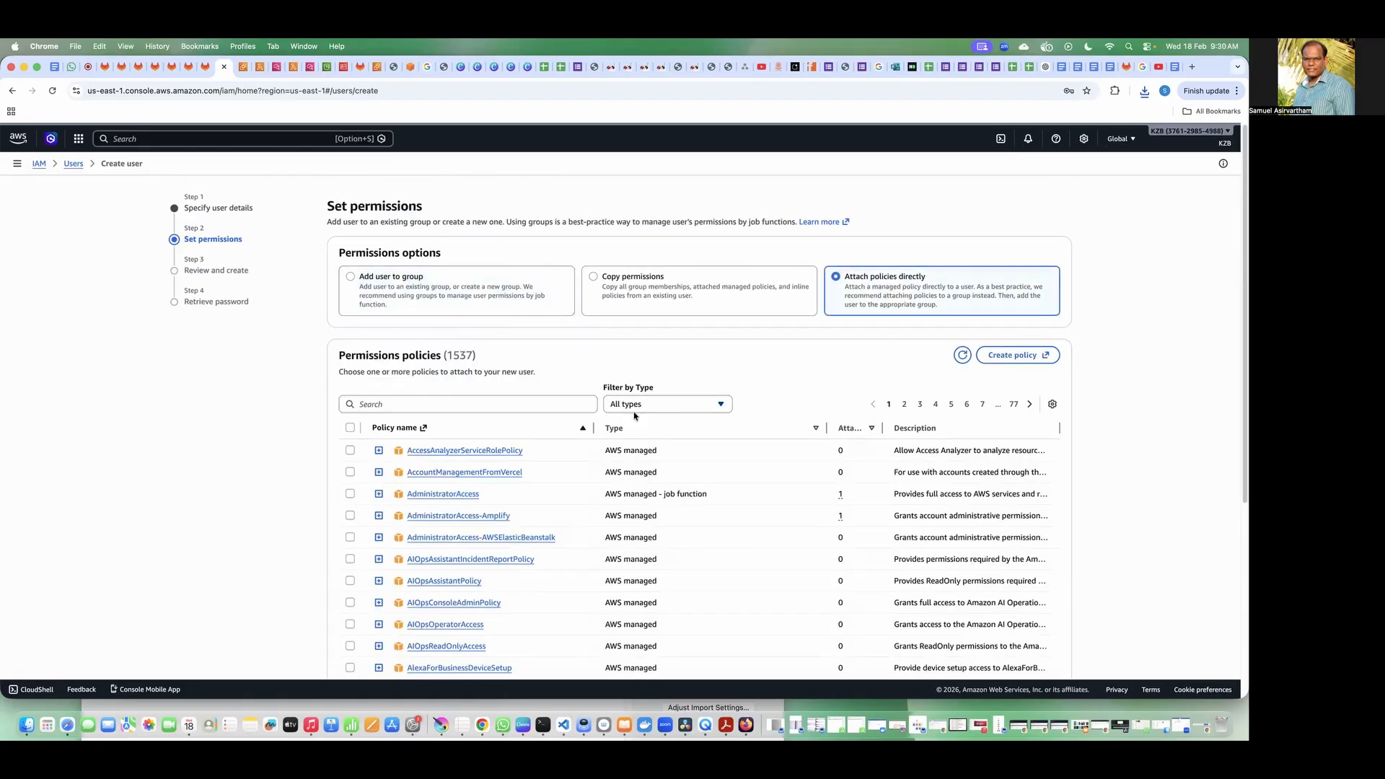
{"action": "left_click", "coordinate": [468, 405]}
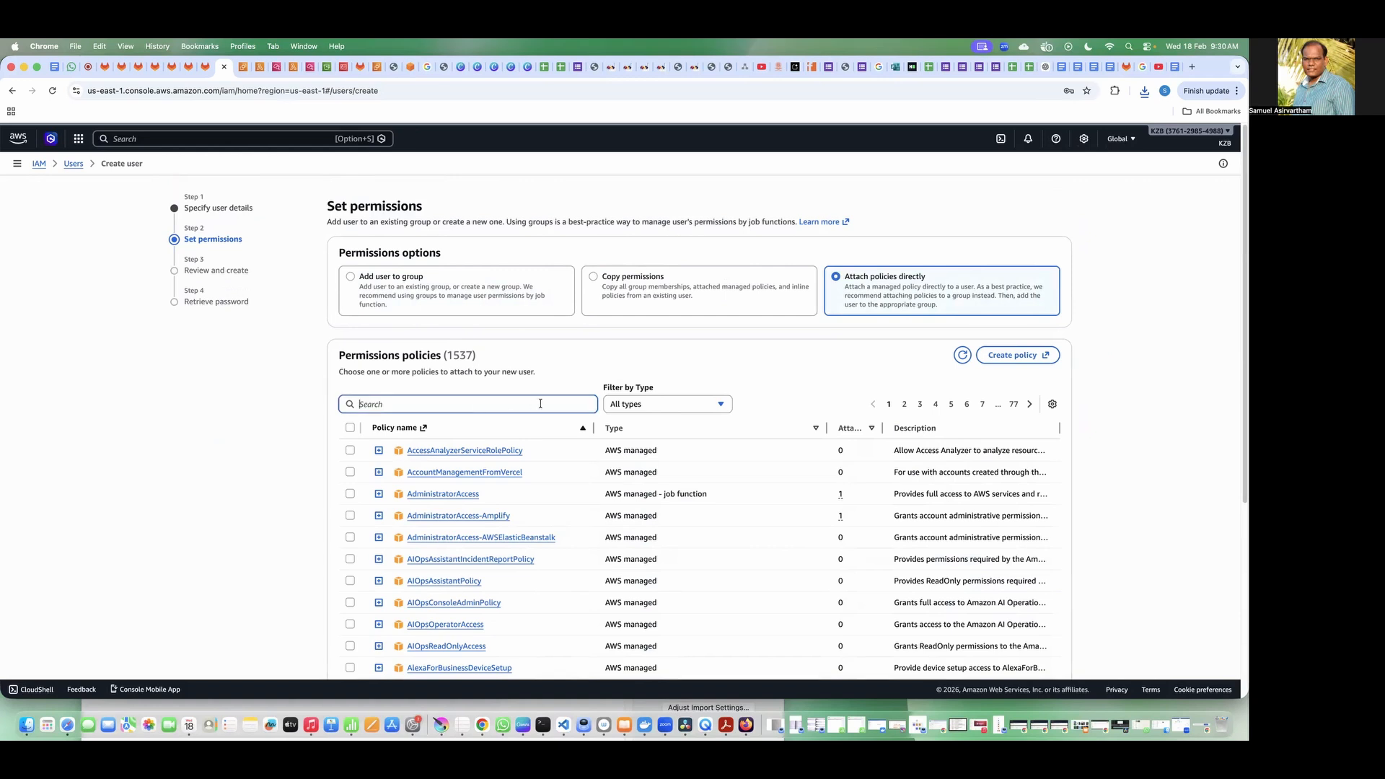
{"action": "left_click", "coordinate": [671, 404]}
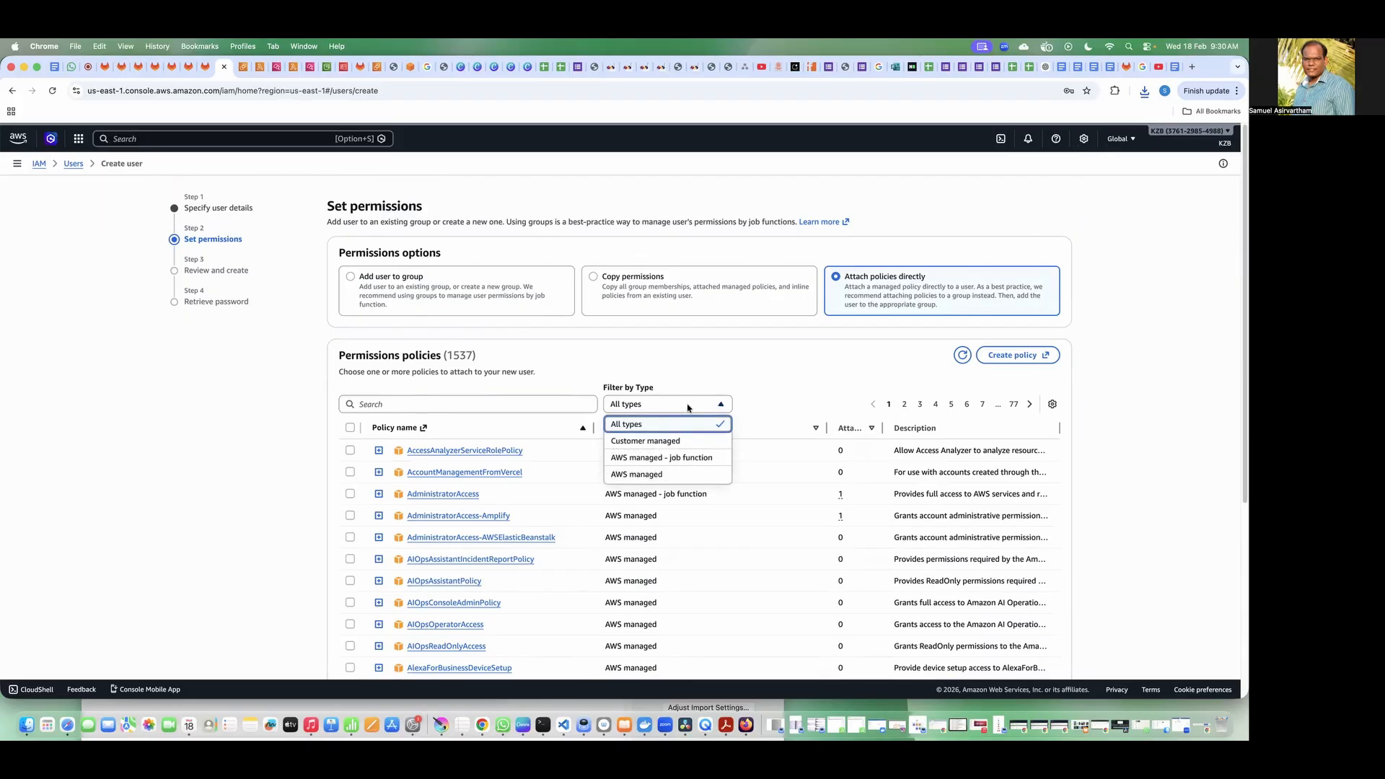
{"action": "left_click", "coordinate": [679, 457]}
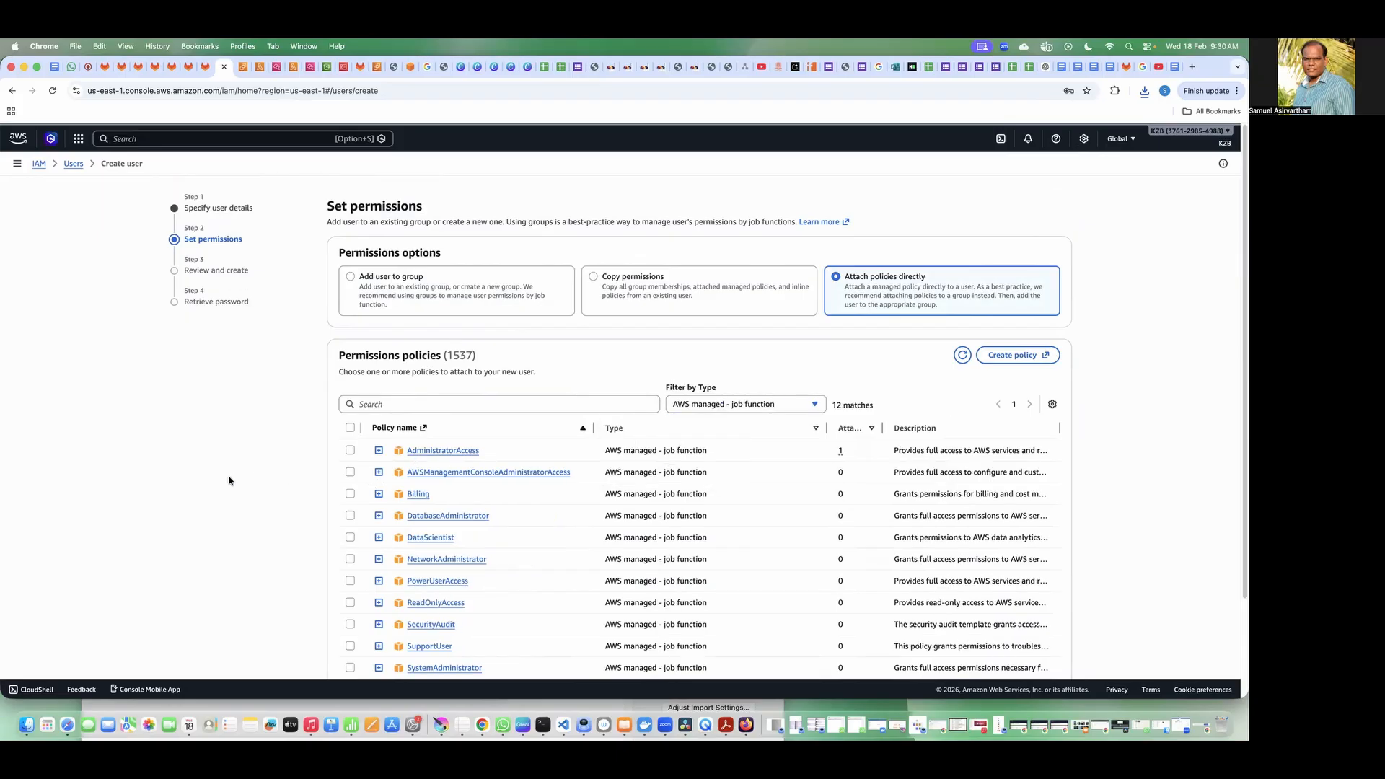
{"action": "scroll", "coordinate": [229, 480], "scroll_direction": "down", "scroll_amount": 2}
{"action": "scroll", "coordinate": [230, 480], "scroll_direction": "down", "scroll_amount": 1}
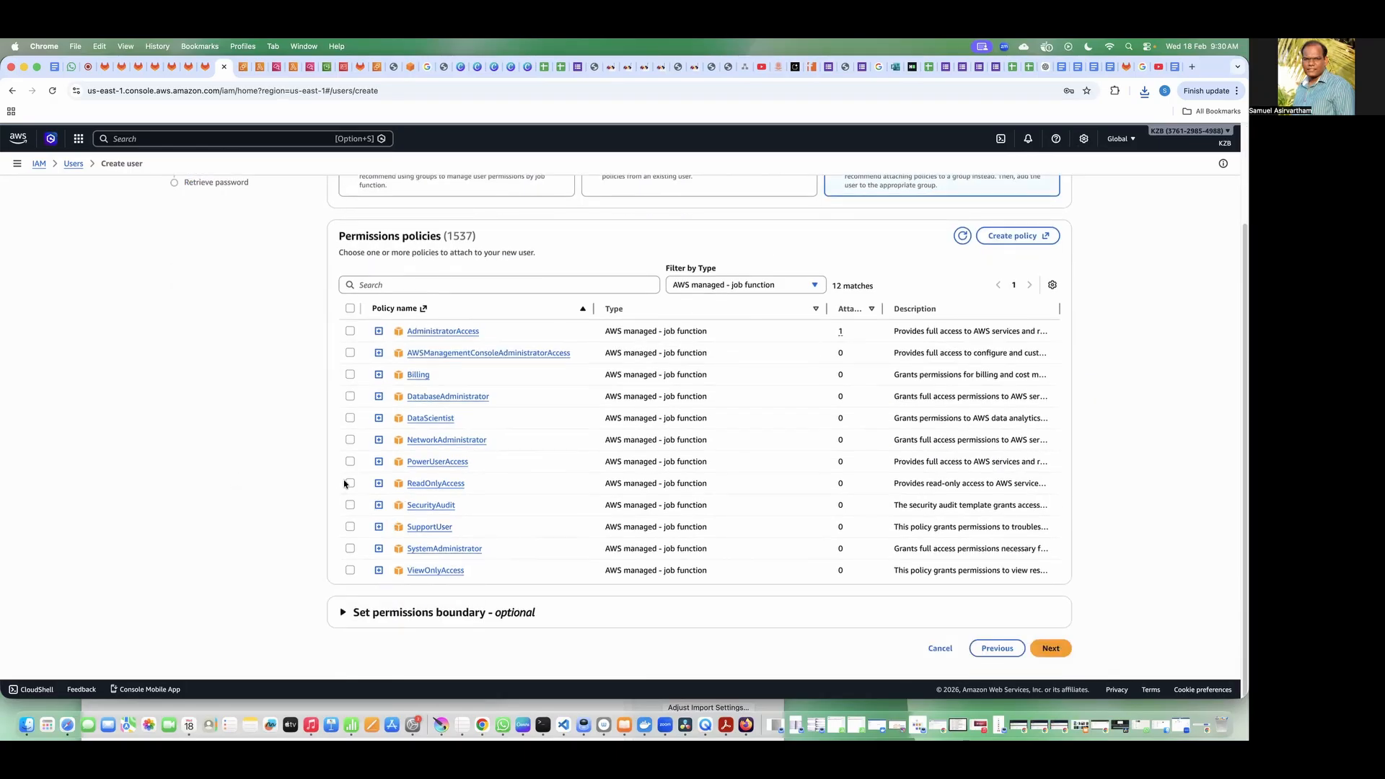
Step: Preview the ReadOnlyAccess policy and widen the Description column to read what it grants, and close the preview
{"action": "left_click", "coordinate": [378, 483]}
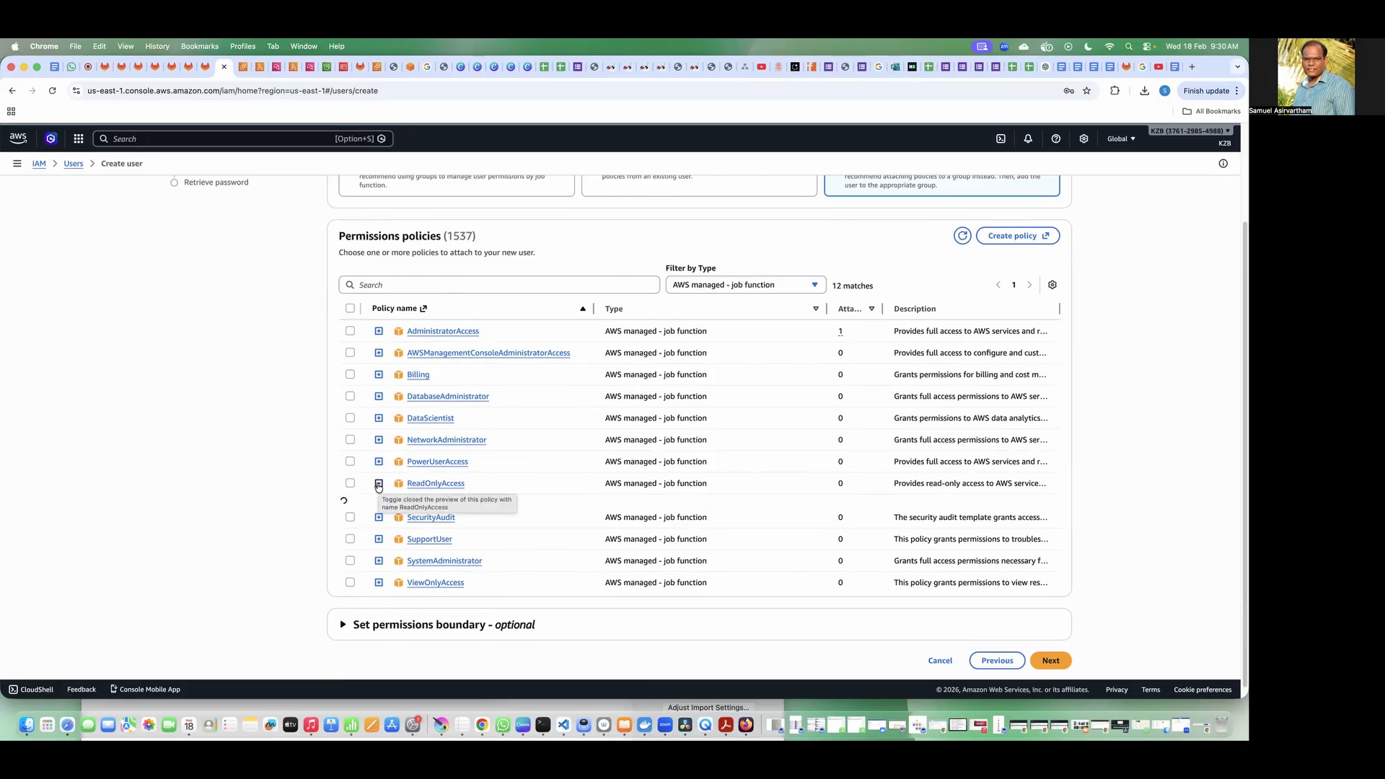
{"action": "left_click_drag", "start_coordinate": [827, 308], "coordinate": [513, 309]}
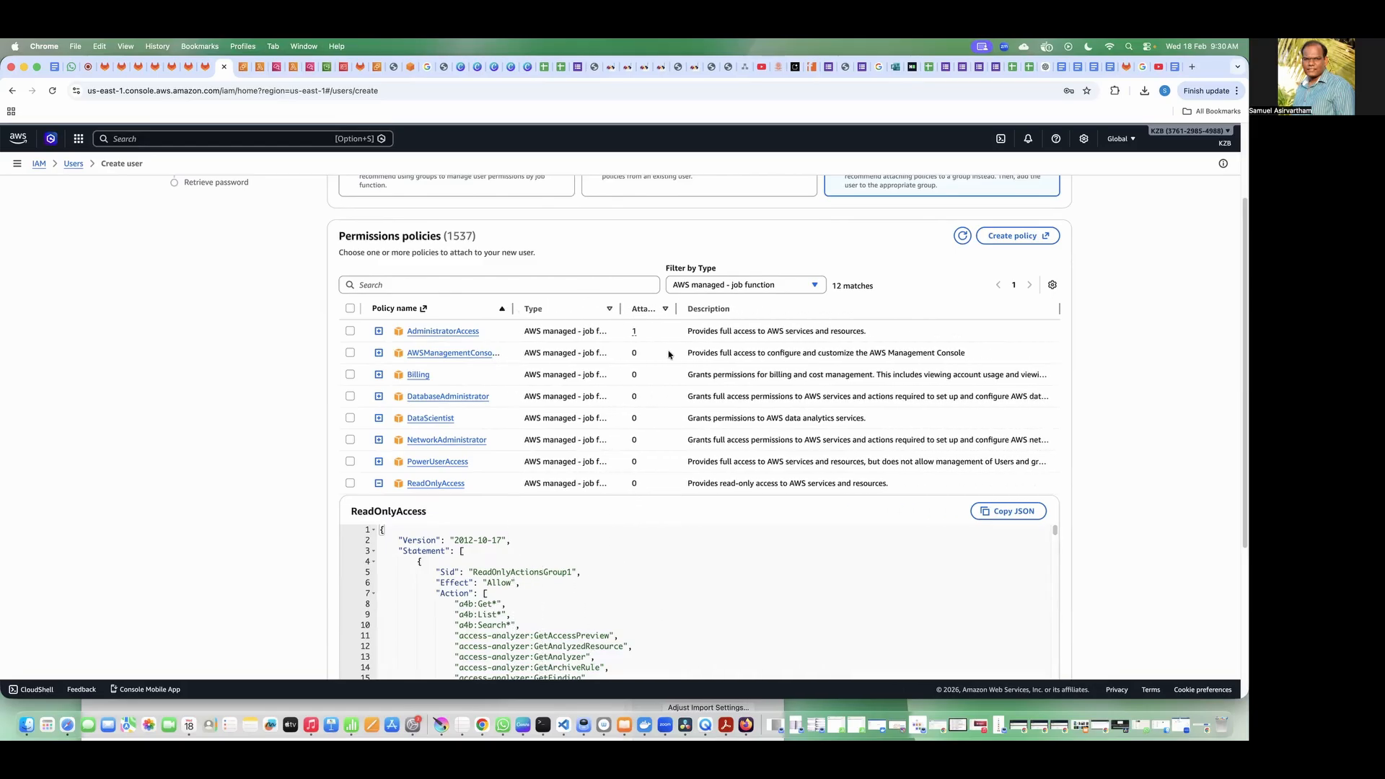
{"action": "left_click_drag", "start_coordinate": [686, 483], "coordinate": [907, 490]}
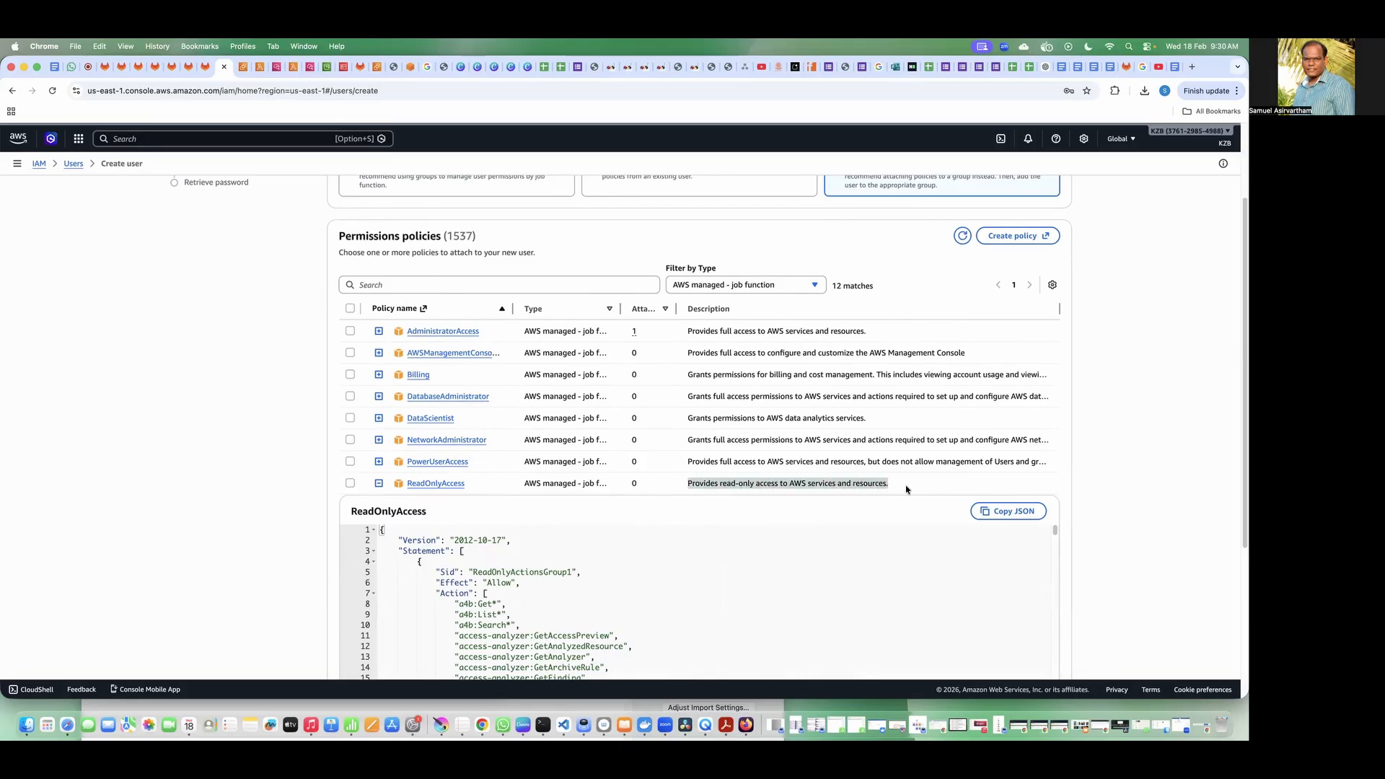
{"action": "left_click", "coordinate": [379, 484]}
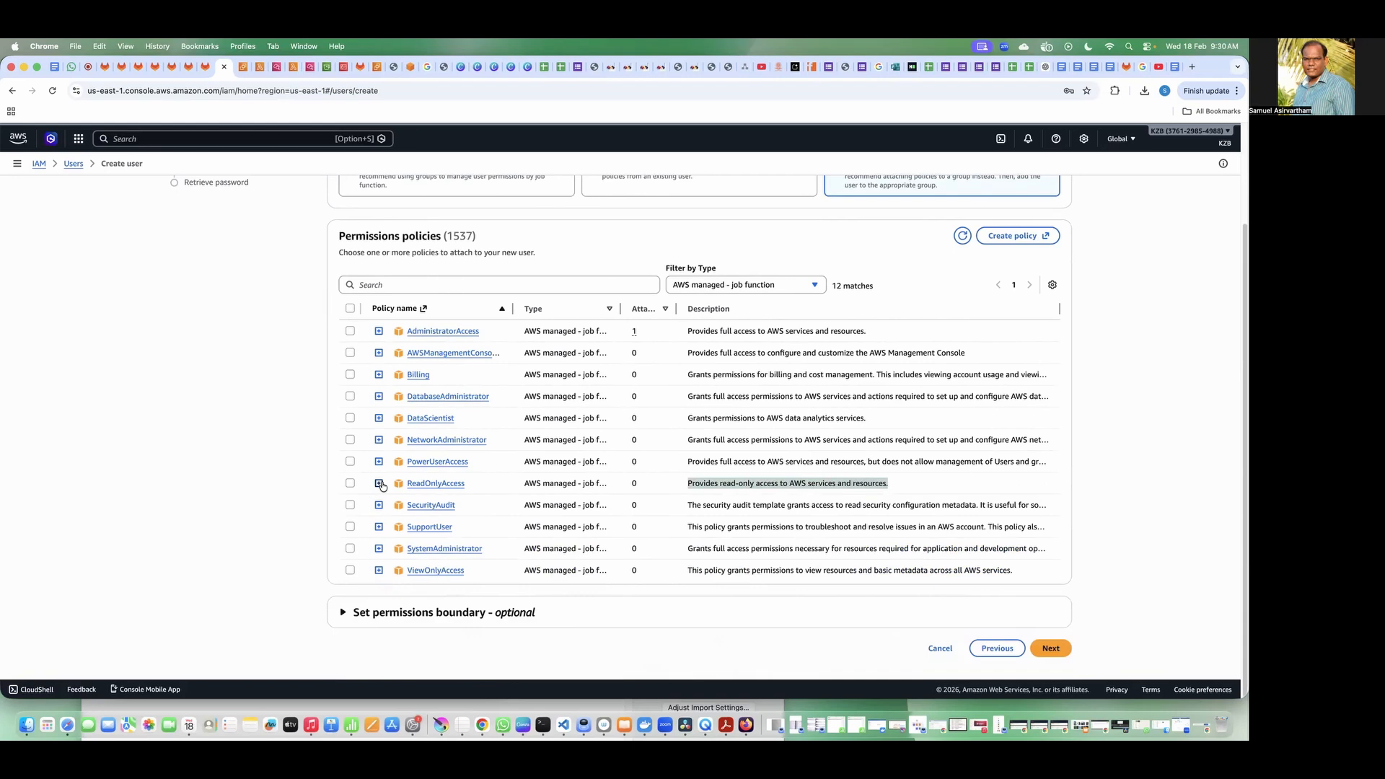
Step: Preview the Billing policy and its description, select it for the manager user and continue to the review
{"action": "left_click", "coordinate": [377, 375]}
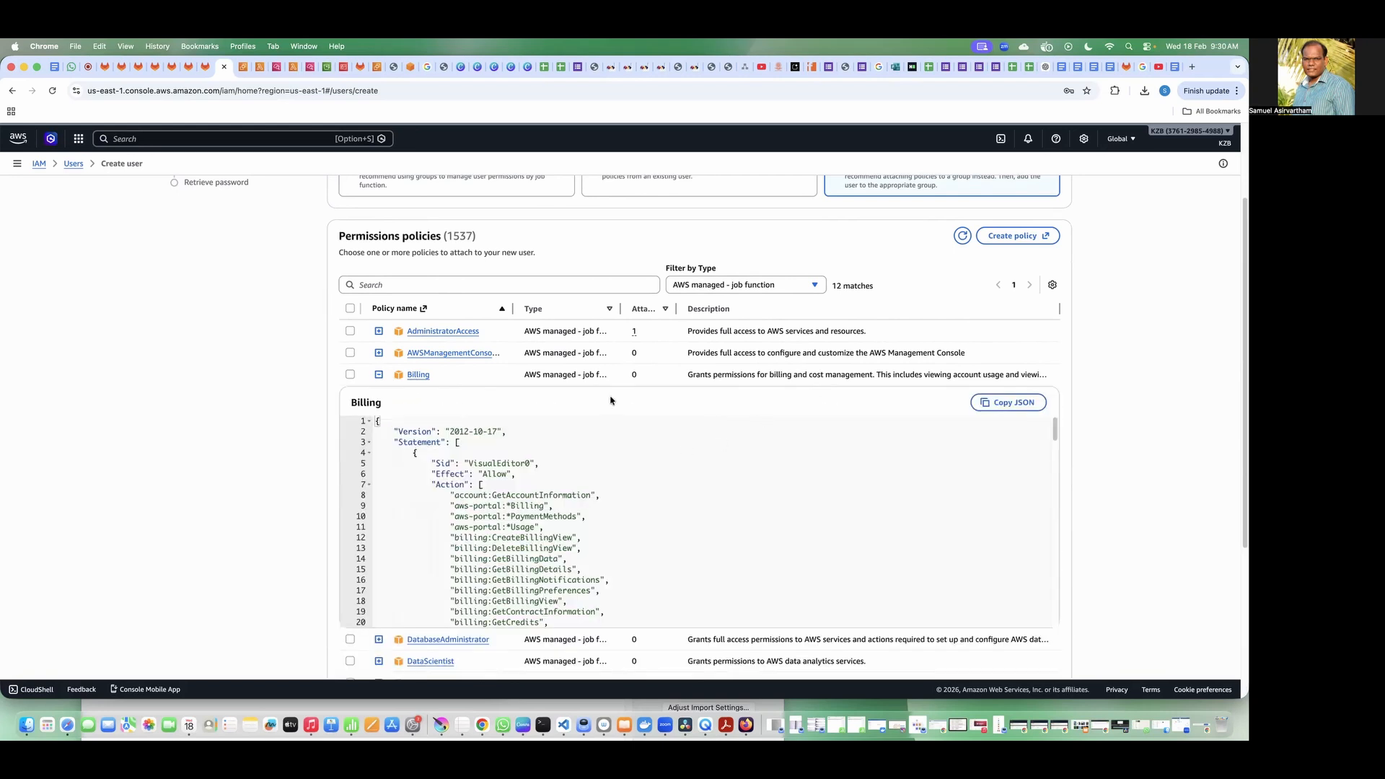
{"action": "left_click_drag", "start_coordinate": [686, 375], "coordinate": [900, 372]}
{"action": "left_click", "coordinate": [350, 374]}
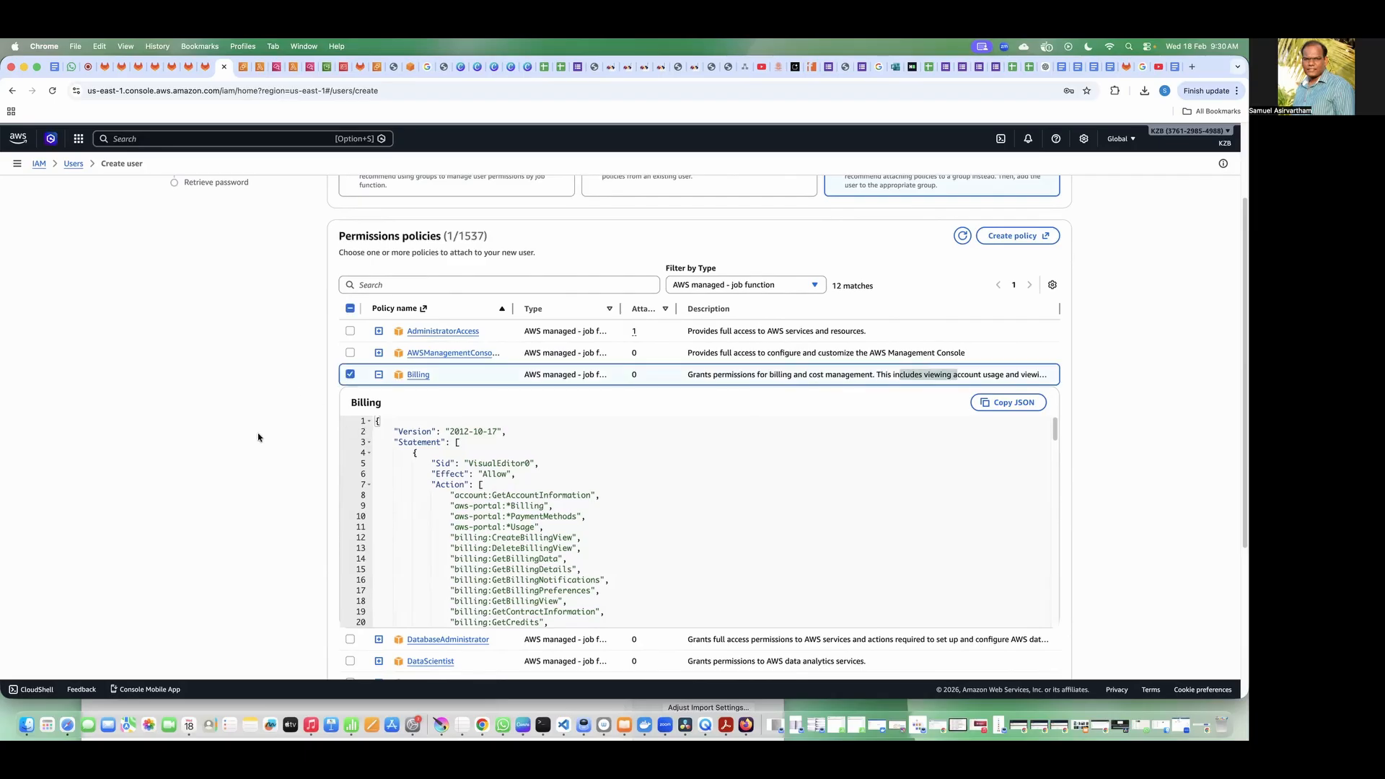
{"action": "scroll", "coordinate": [247, 452], "scroll_direction": "up", "scroll_amount": 3}
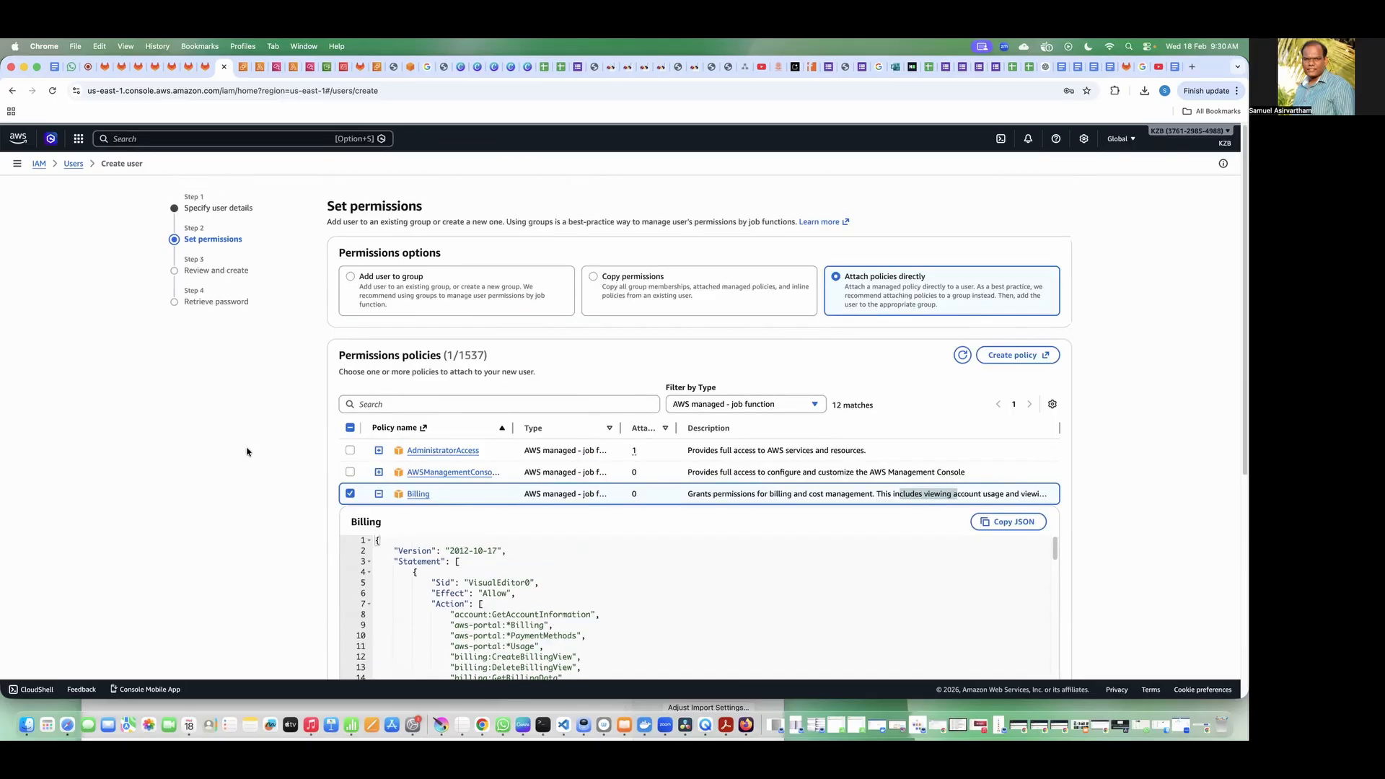
{"action": "scroll", "coordinate": [247, 452], "scroll_direction": "down", "scroll_amount": 10}
{"action": "left_click", "coordinate": [1053, 654]}
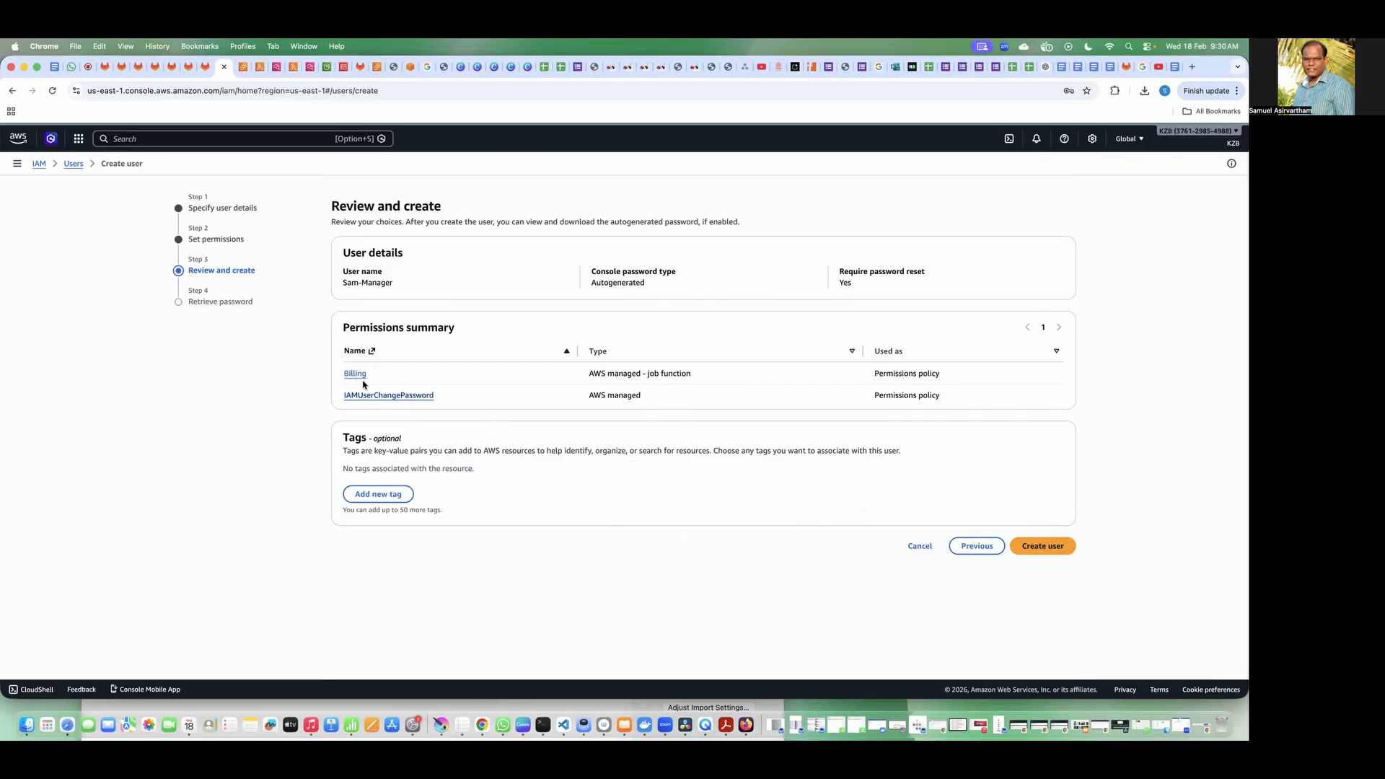
Step: Create the manager user with the Billing policy and return to the users list to review all accounts
{"action": "left_click", "coordinate": [1042, 547]}
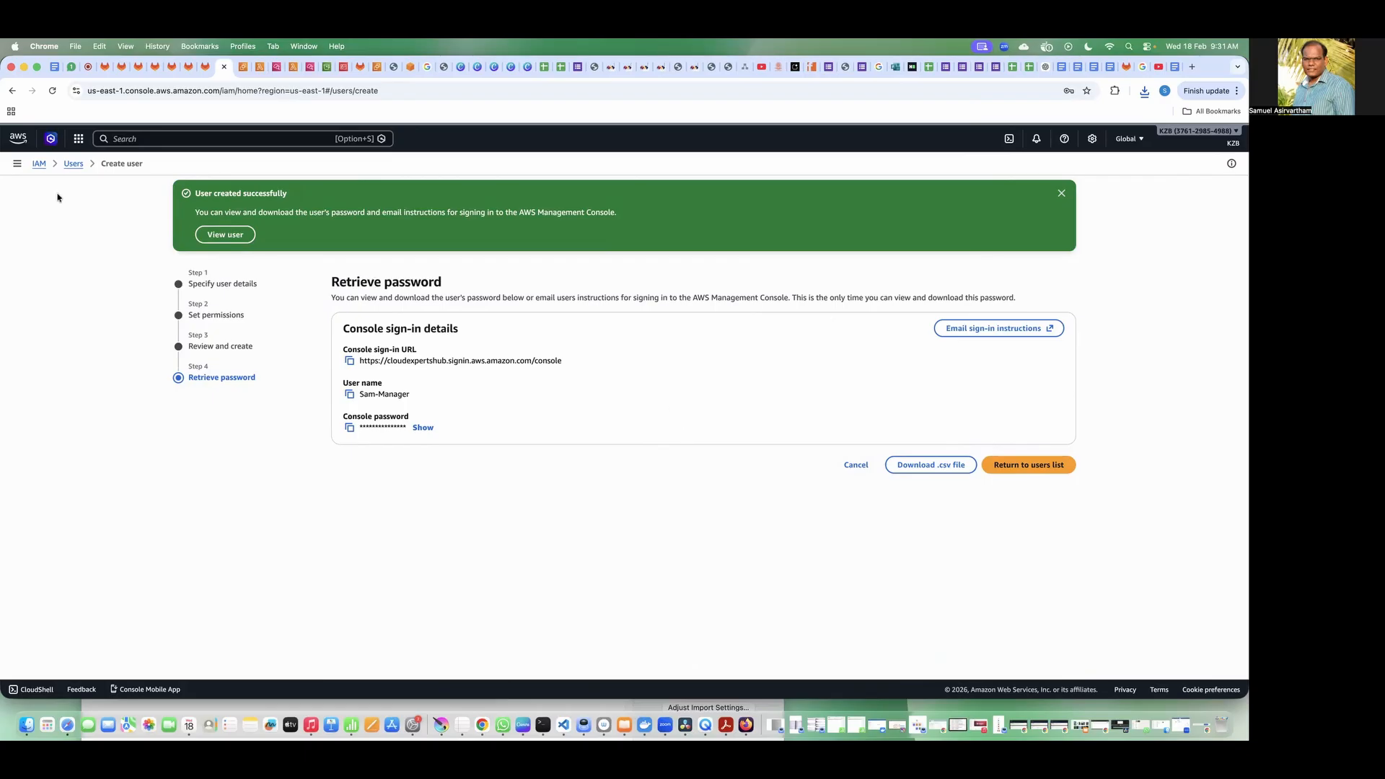
{"action": "left_click", "coordinate": [74, 164]}
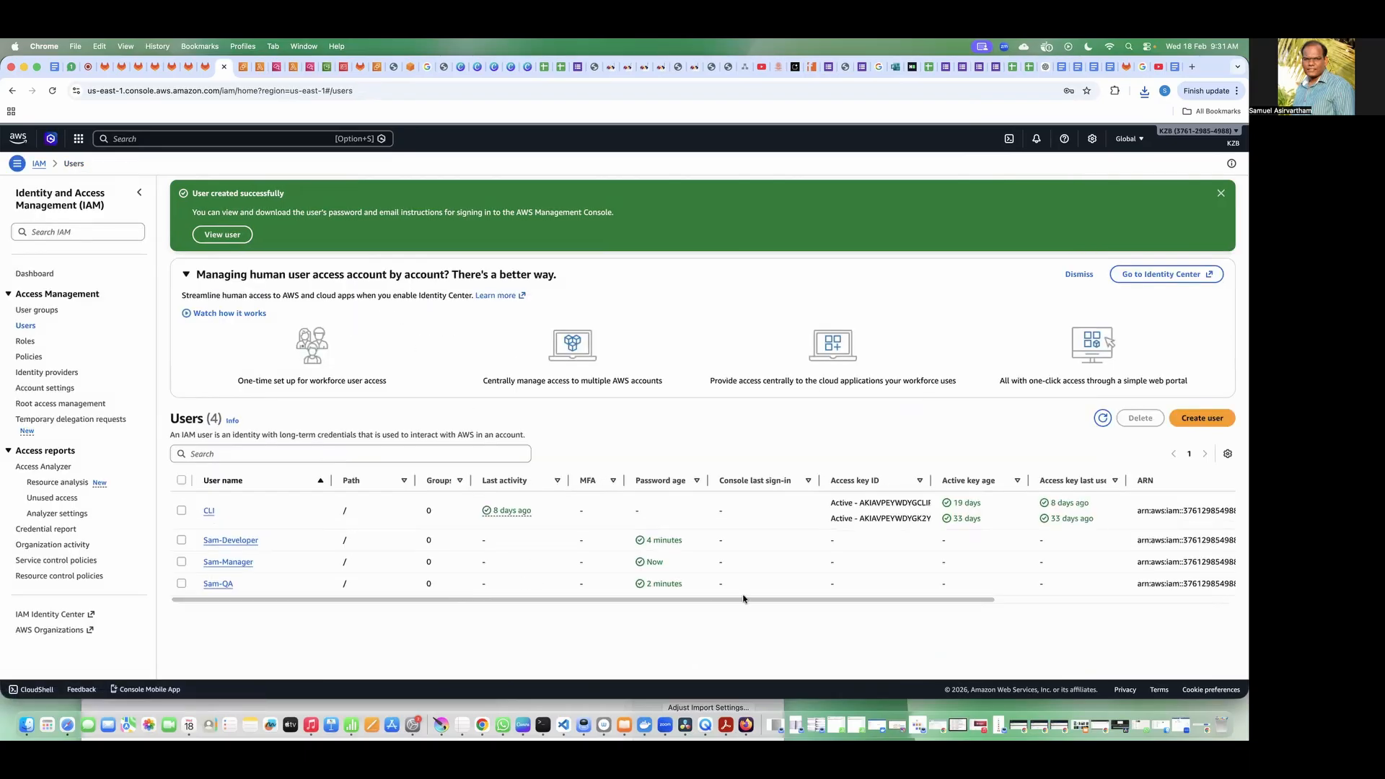
{"action": "left_click_drag", "start_coordinate": [856, 601], "coordinate": [614, 620]}
Step: Open a new Incognito window and the developer user's credentials CSV from Downloads, closing the older credentials sheet
{"action": "left_click", "coordinate": [1236, 91]}
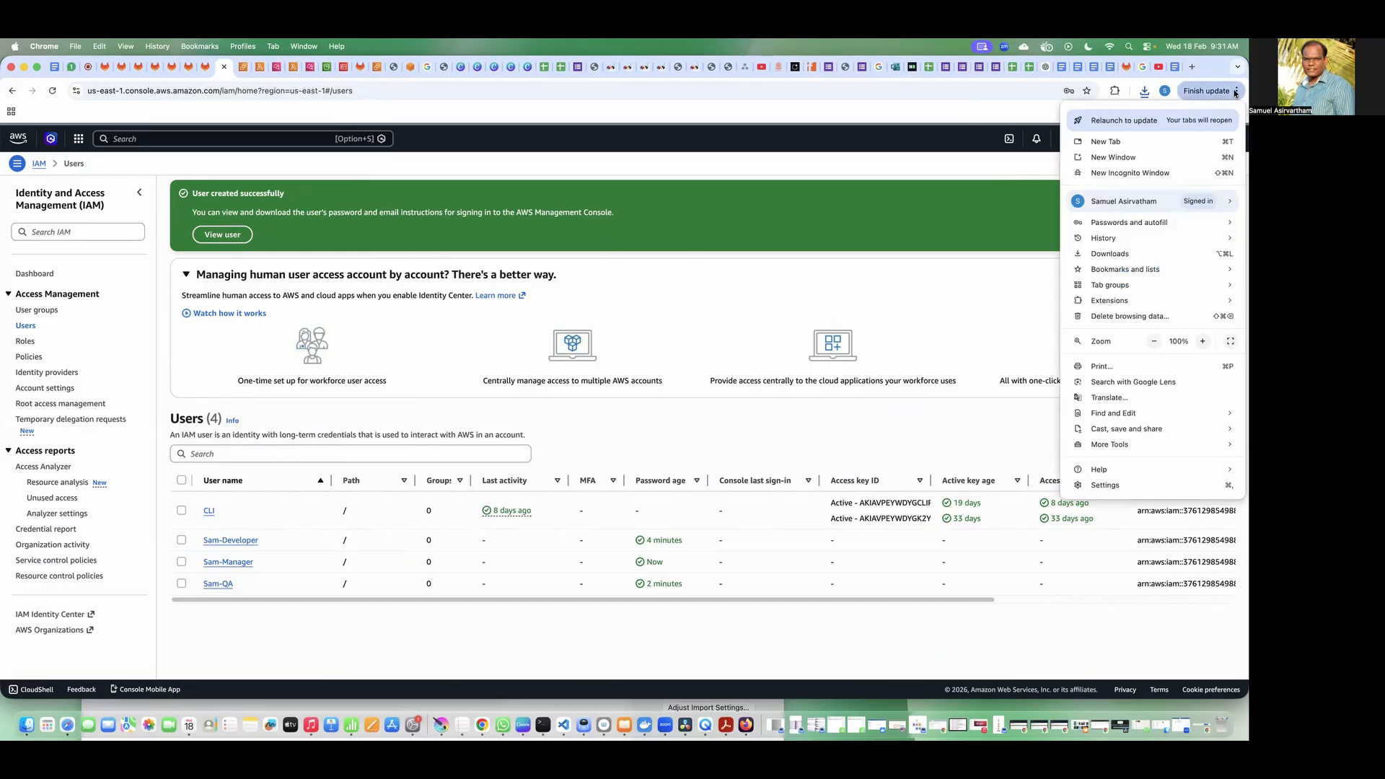
{"action": "left_click", "coordinate": [1120, 173]}
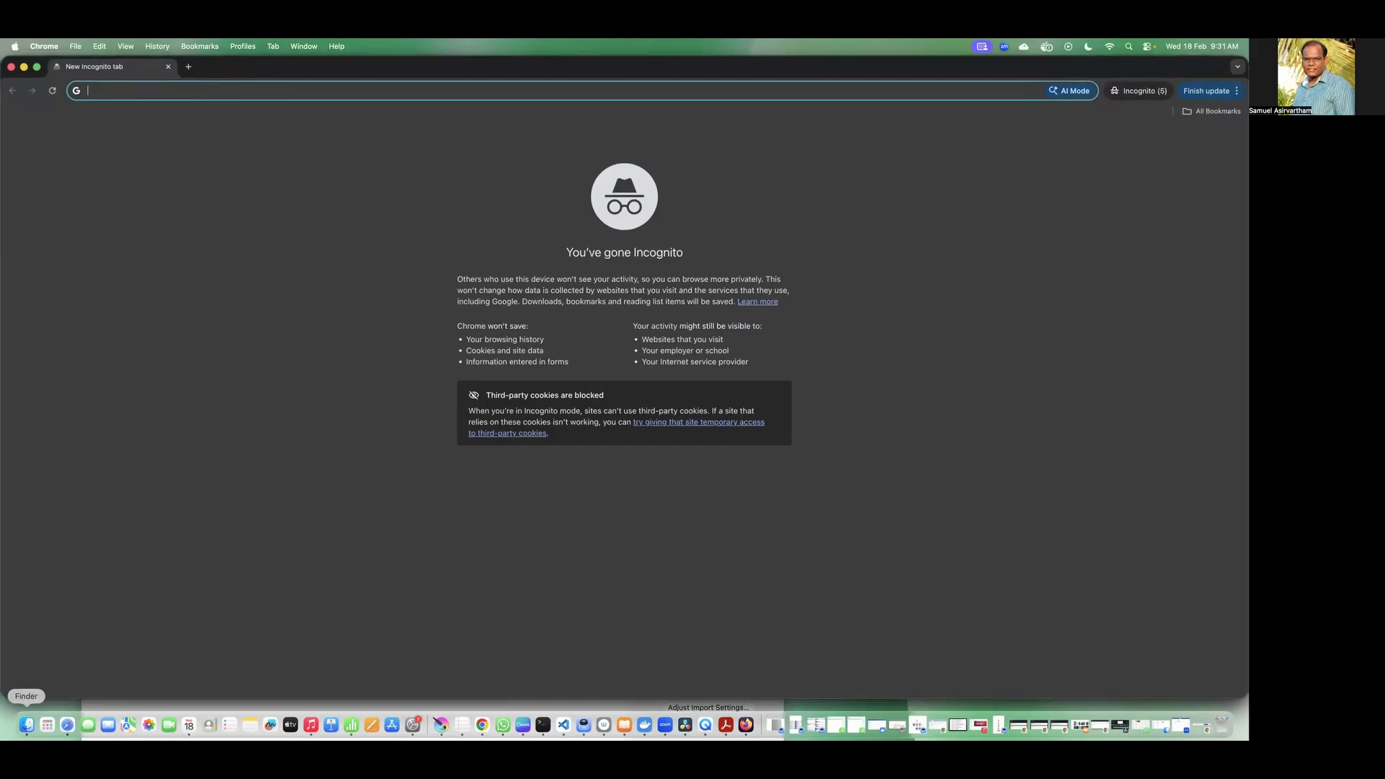
{"action": "left_click", "coordinate": [27, 725]}
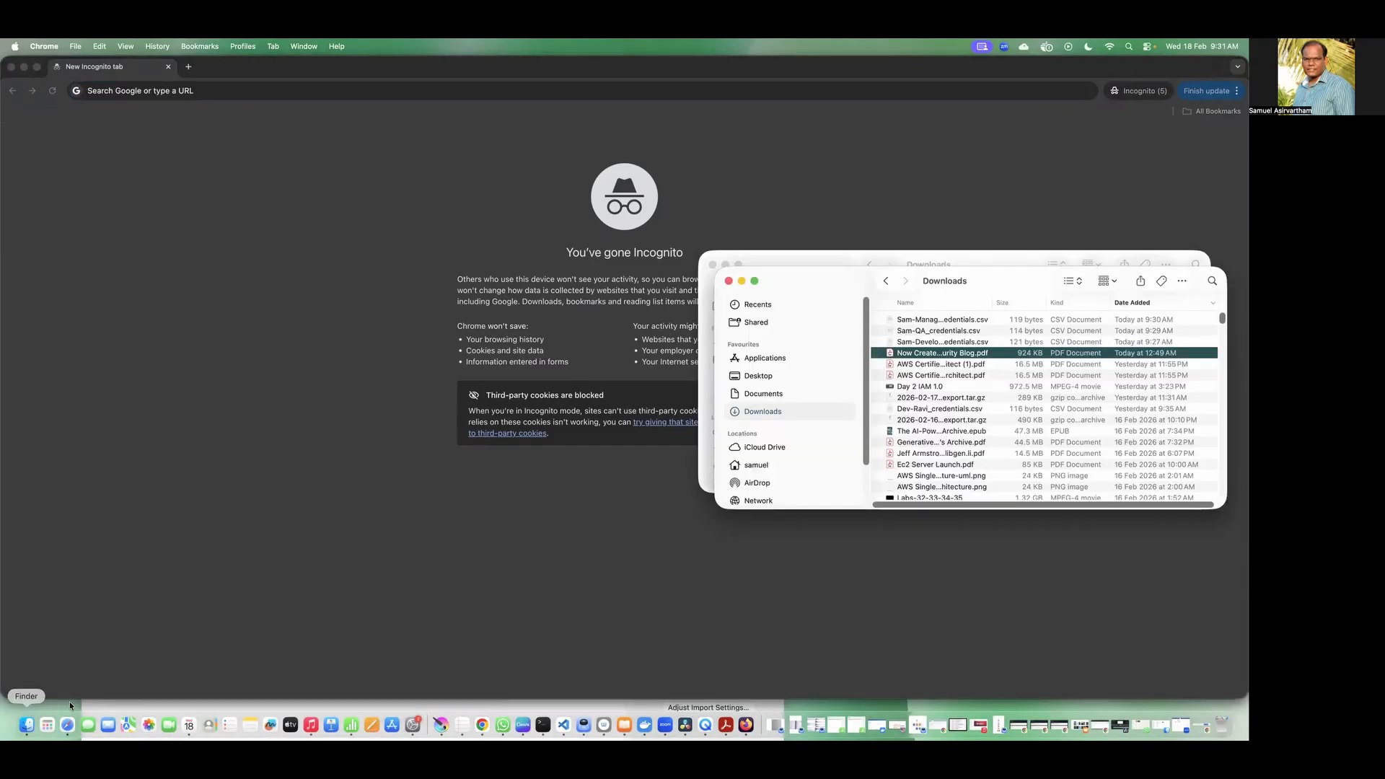
{"action": "double_click", "coordinate": [964, 342]}
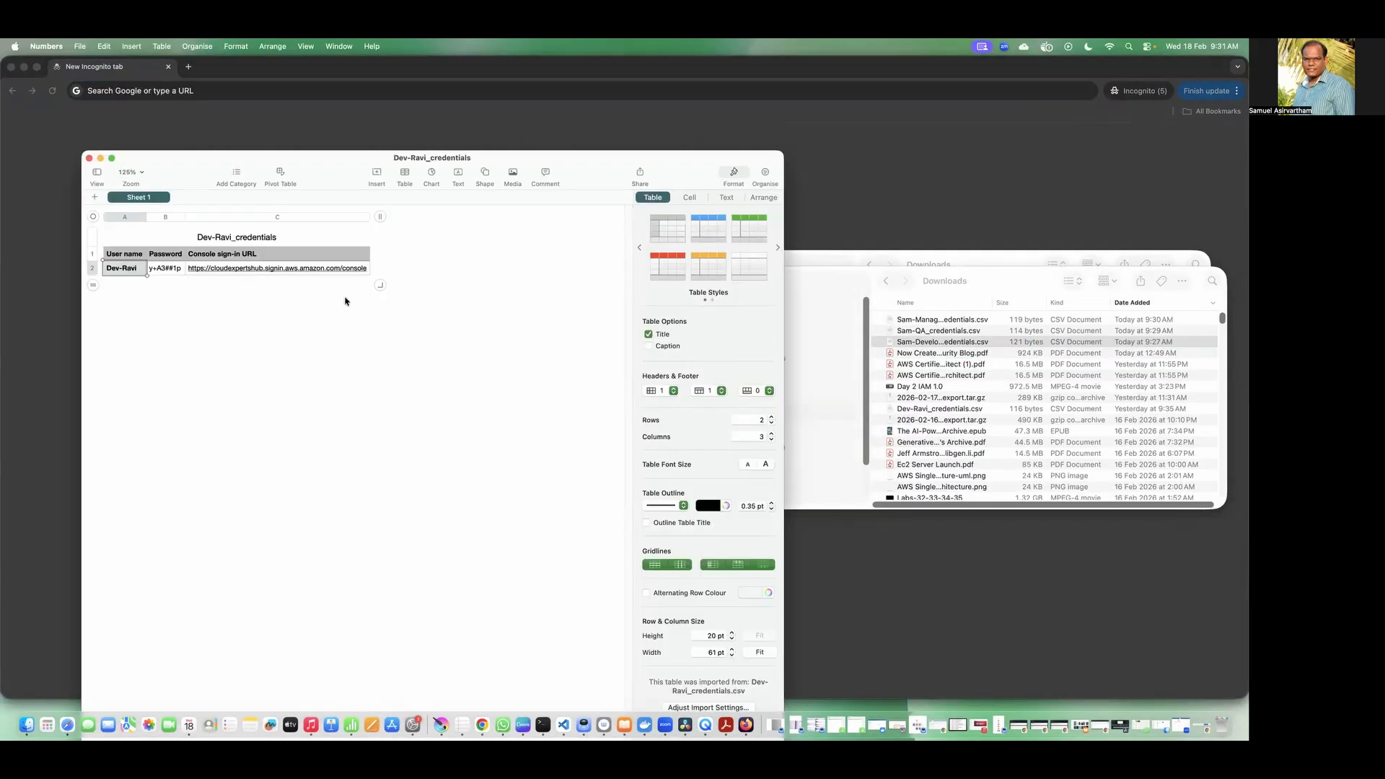
{"action": "left_click", "coordinate": [177, 271]}
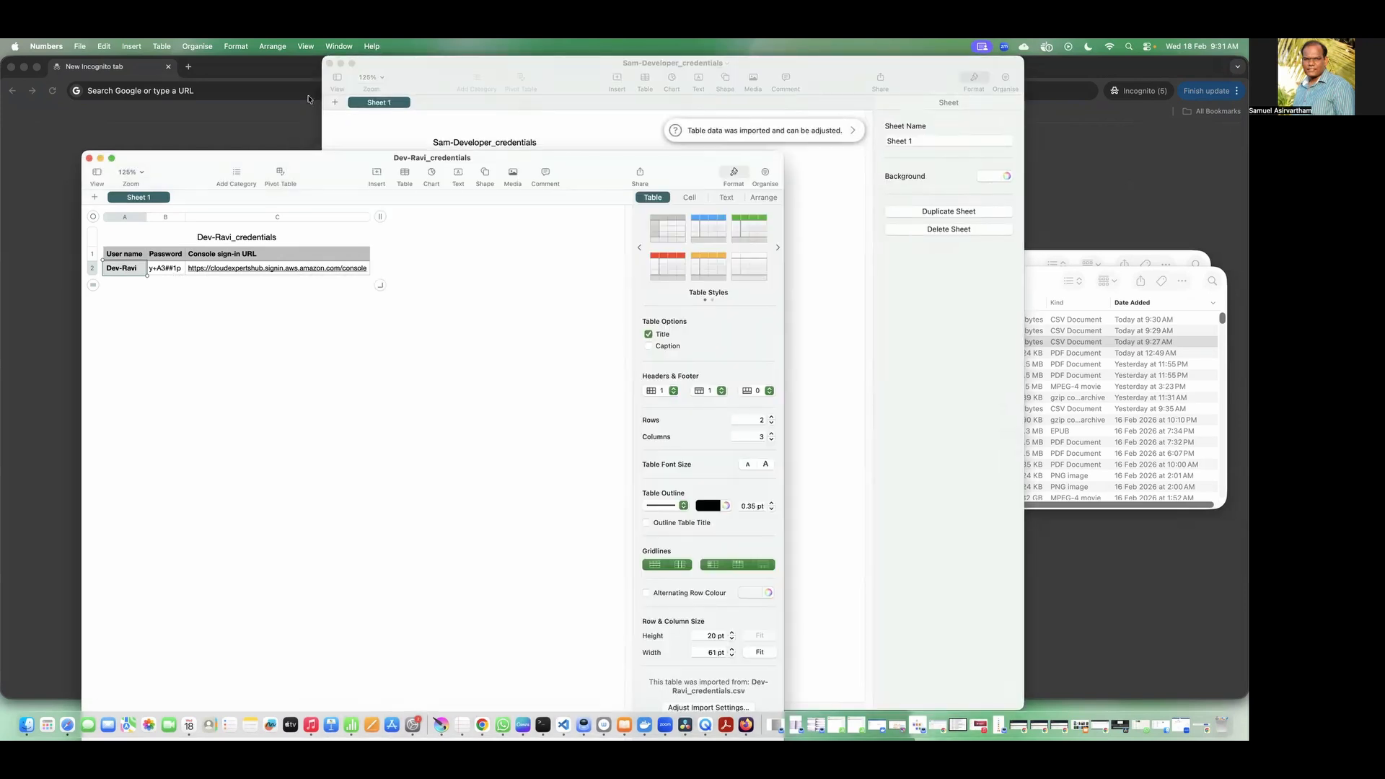
{"action": "left_click", "coordinate": [88, 158]}
{"action": "left_click", "coordinate": [421, 174]}
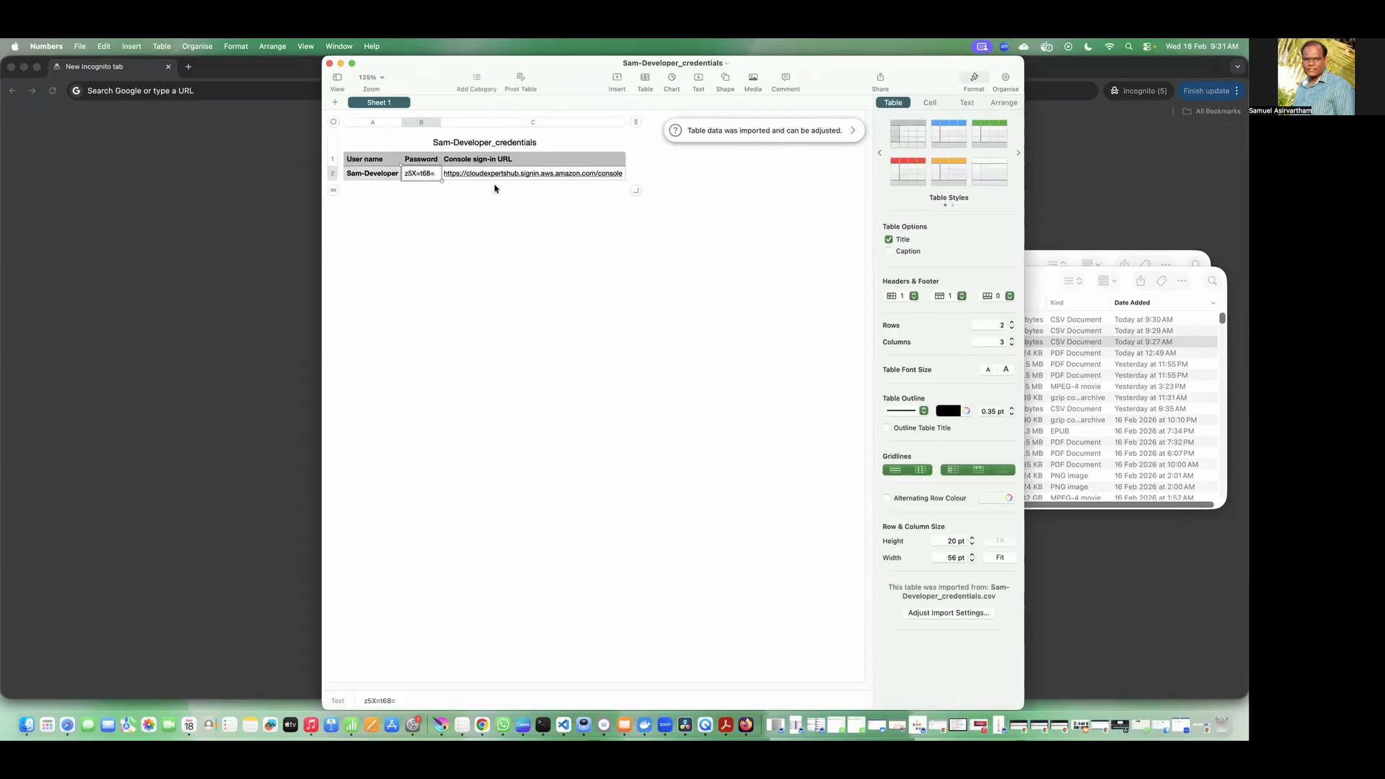
Step: Copy the console sign-in URL from the developer credentials sheet and load it in the Incognito window, keeping the sheet's contents intact
{"action": "key", "text": "Tab"}
{"action": "type", "text": "Renuka AWS CET Feb-Morning"}
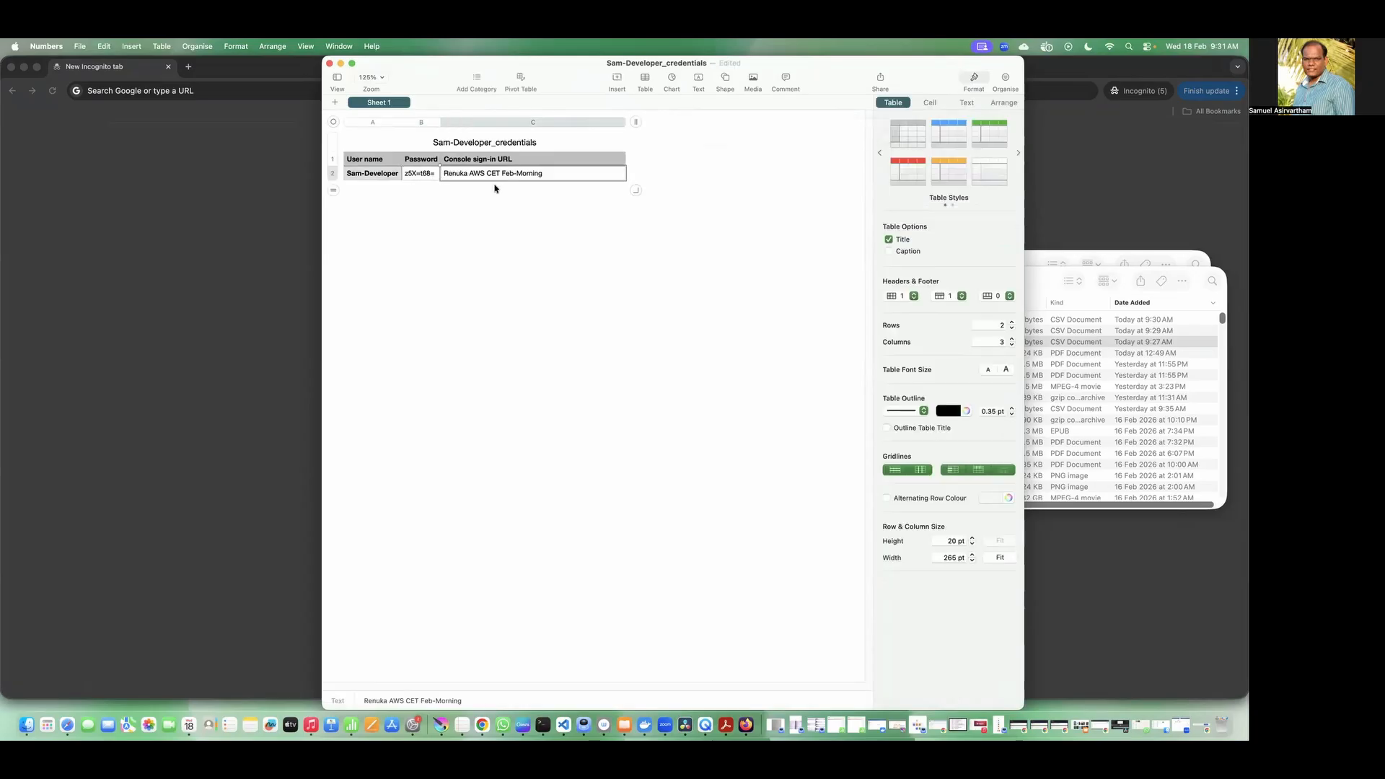
{"action": "key", "text": "super+z"}
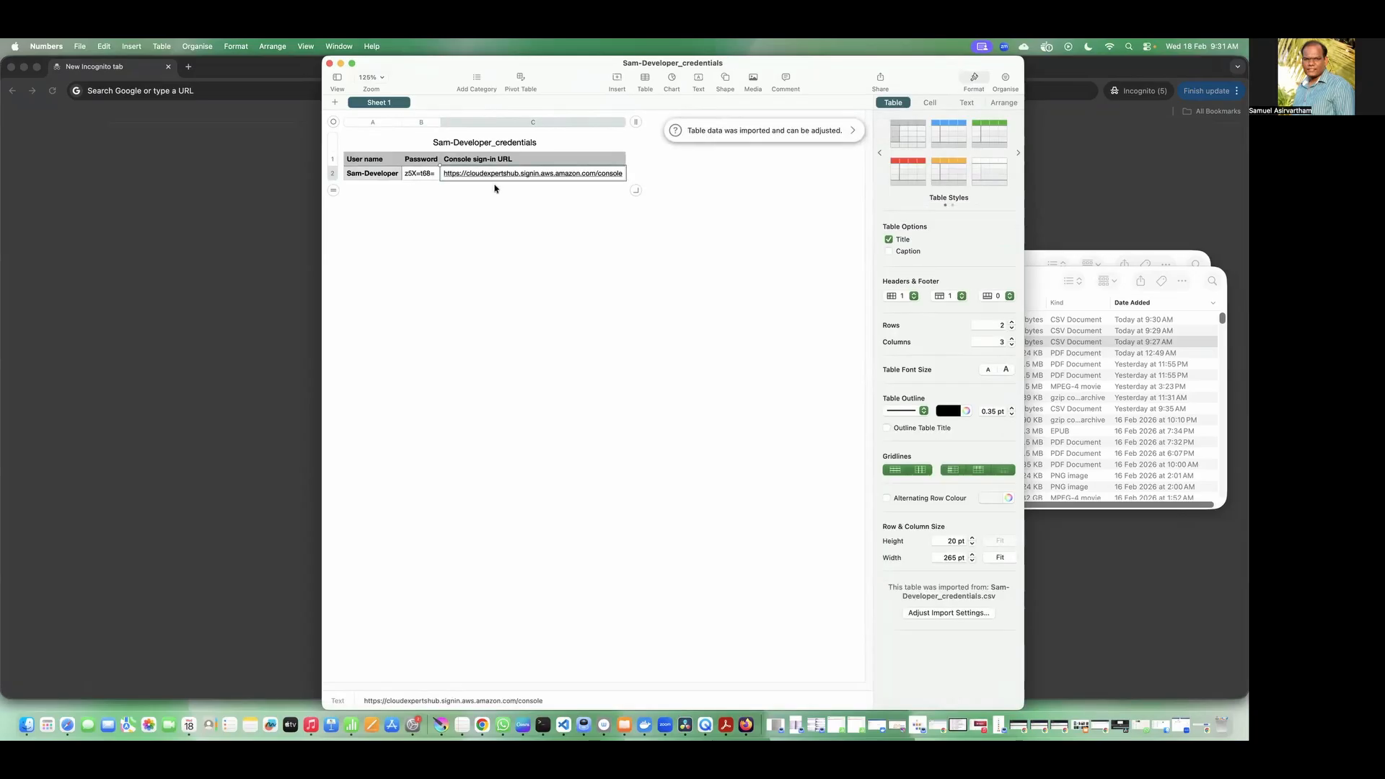
{"action": "key", "text": "super+Tab"}
{"action": "left_click", "coordinate": [207, 91]}
{"action": "type", "text": "https://cloudexpertshub.signin.aws.amazon.com/console"}
{"action": "key", "text": "Return"}
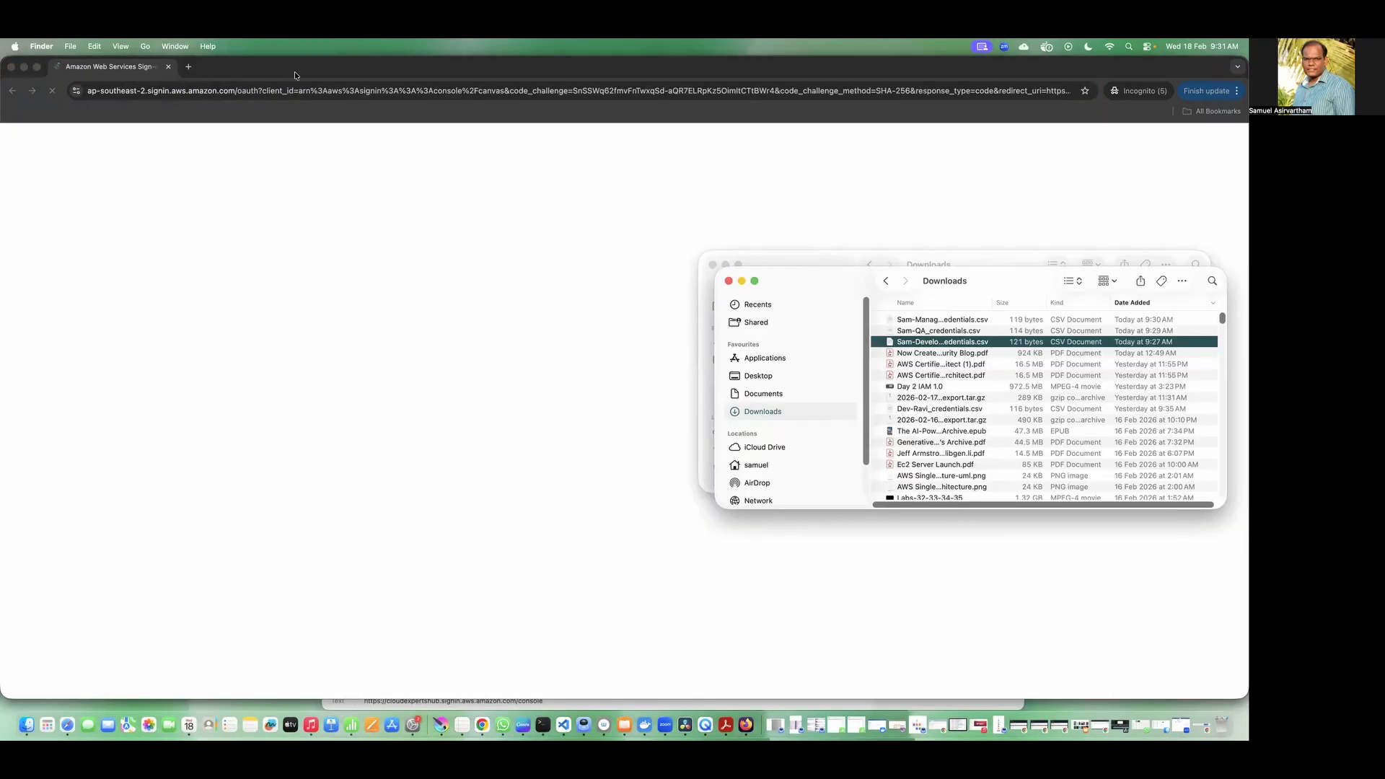
{"action": "left_click_drag", "start_coordinate": [294, 71], "coordinate": [340, 225]}
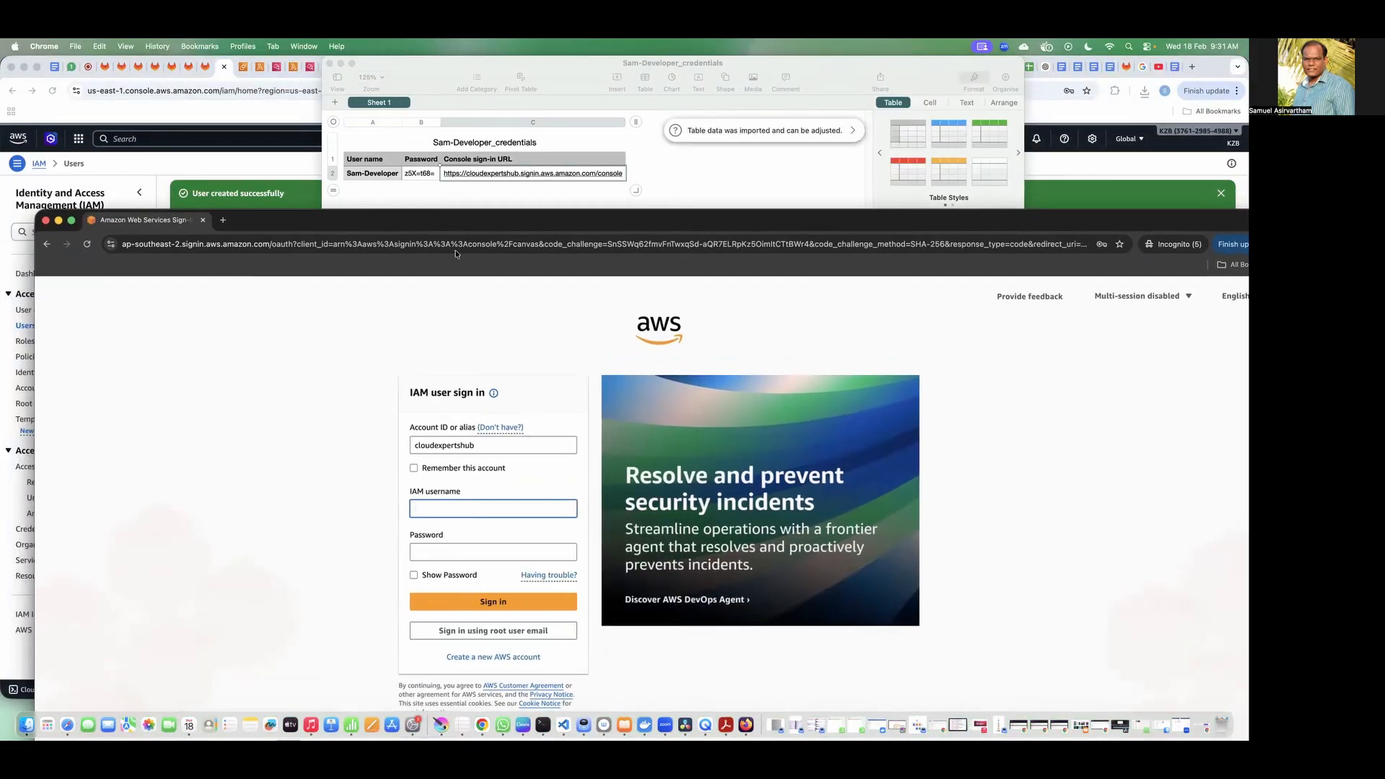
Step: Sign in as the developer IAM user with the user name and password copied from the credentials sheet
{"action": "left_click", "coordinate": [376, 174]}
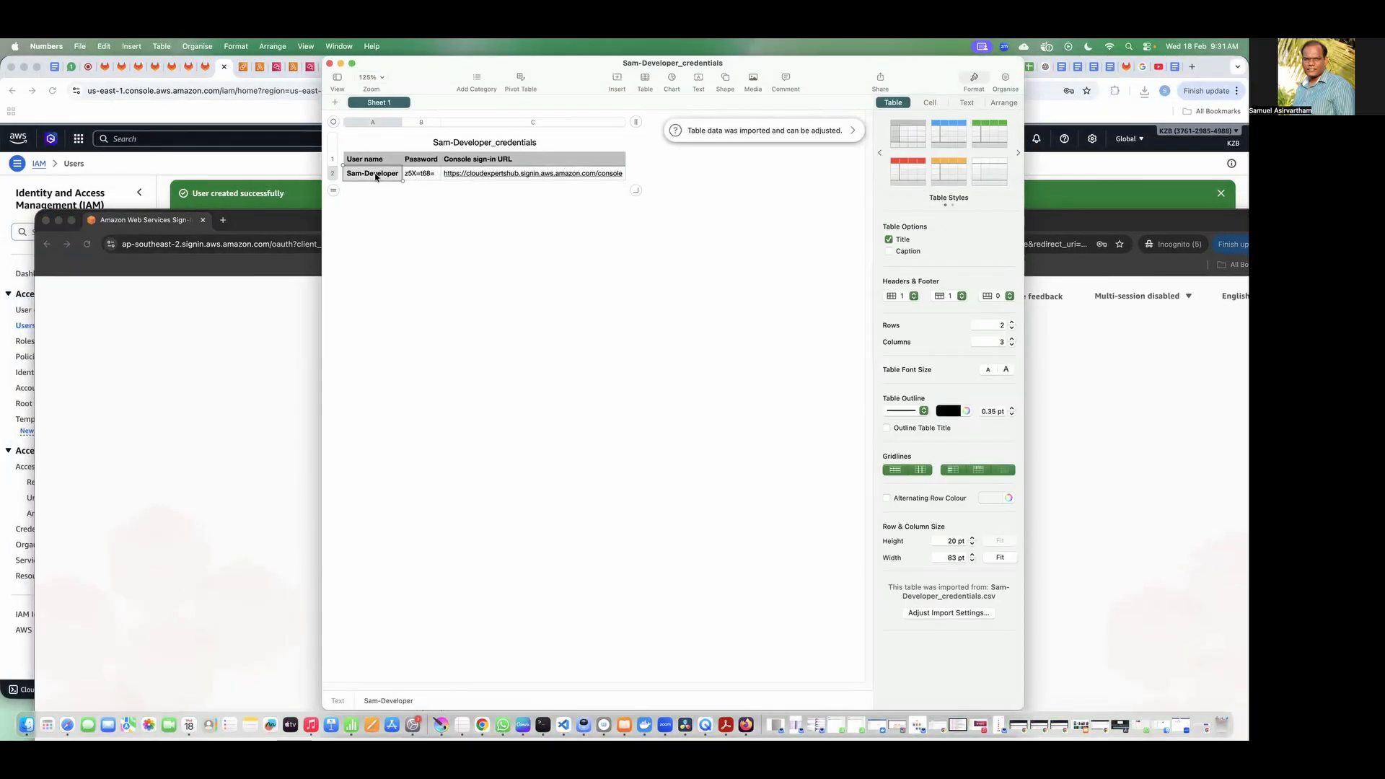
{"action": "key", "text": "super+Tab"}
{"action": "type", "text": "Sam-Developer"}
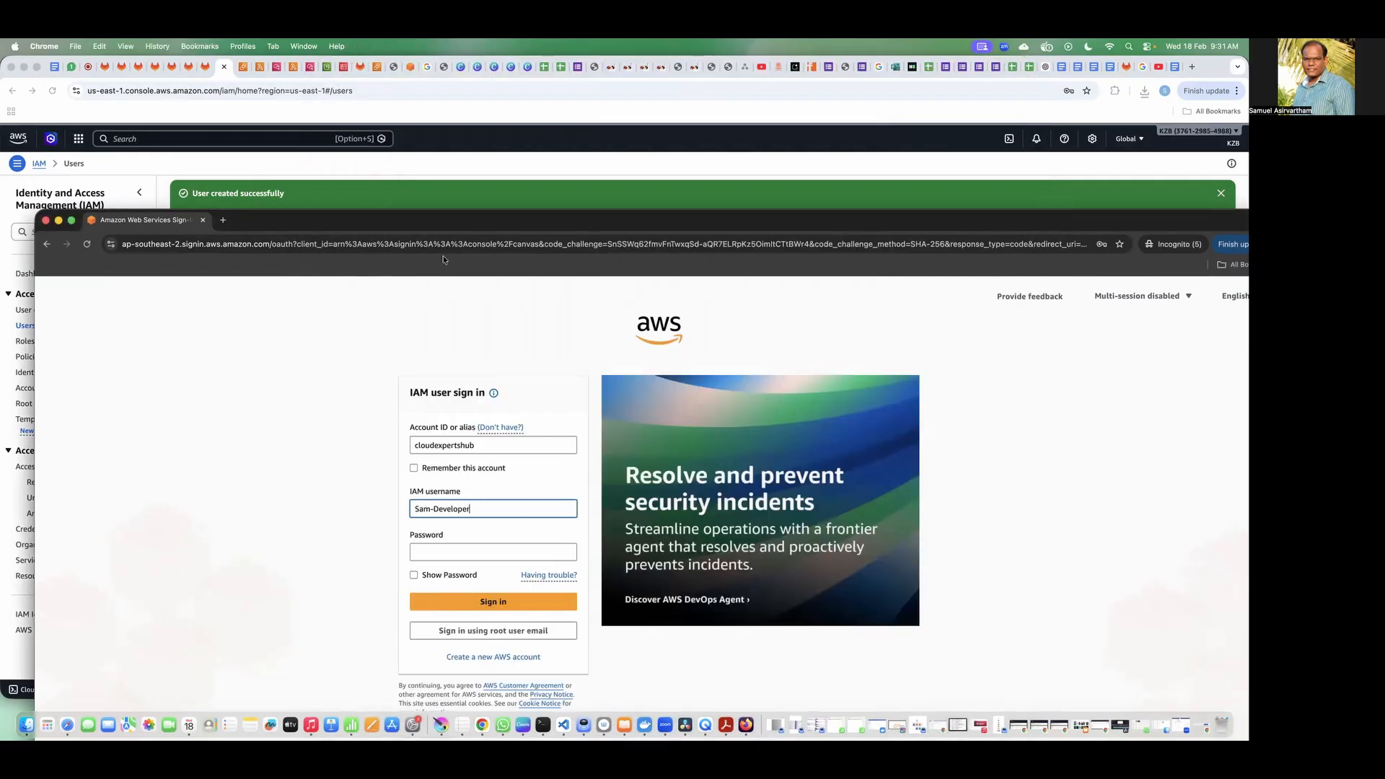
{"action": "key", "text": "super+Tab"}
{"action": "left_click", "coordinate": [424, 174]}
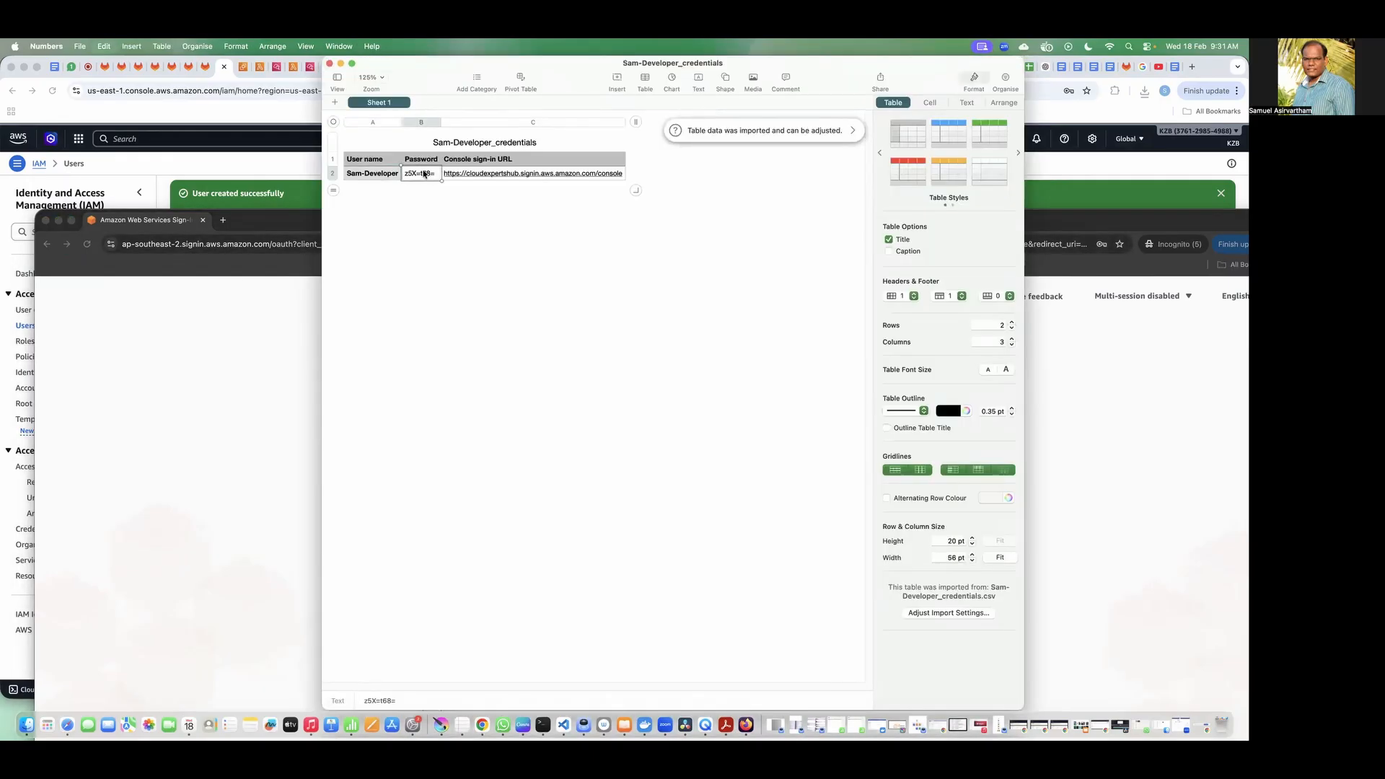
{"action": "key", "text": "super+Tab"}
{"action": "left_click", "coordinate": [445, 550]}
{"action": "key", "text": "super+v"}
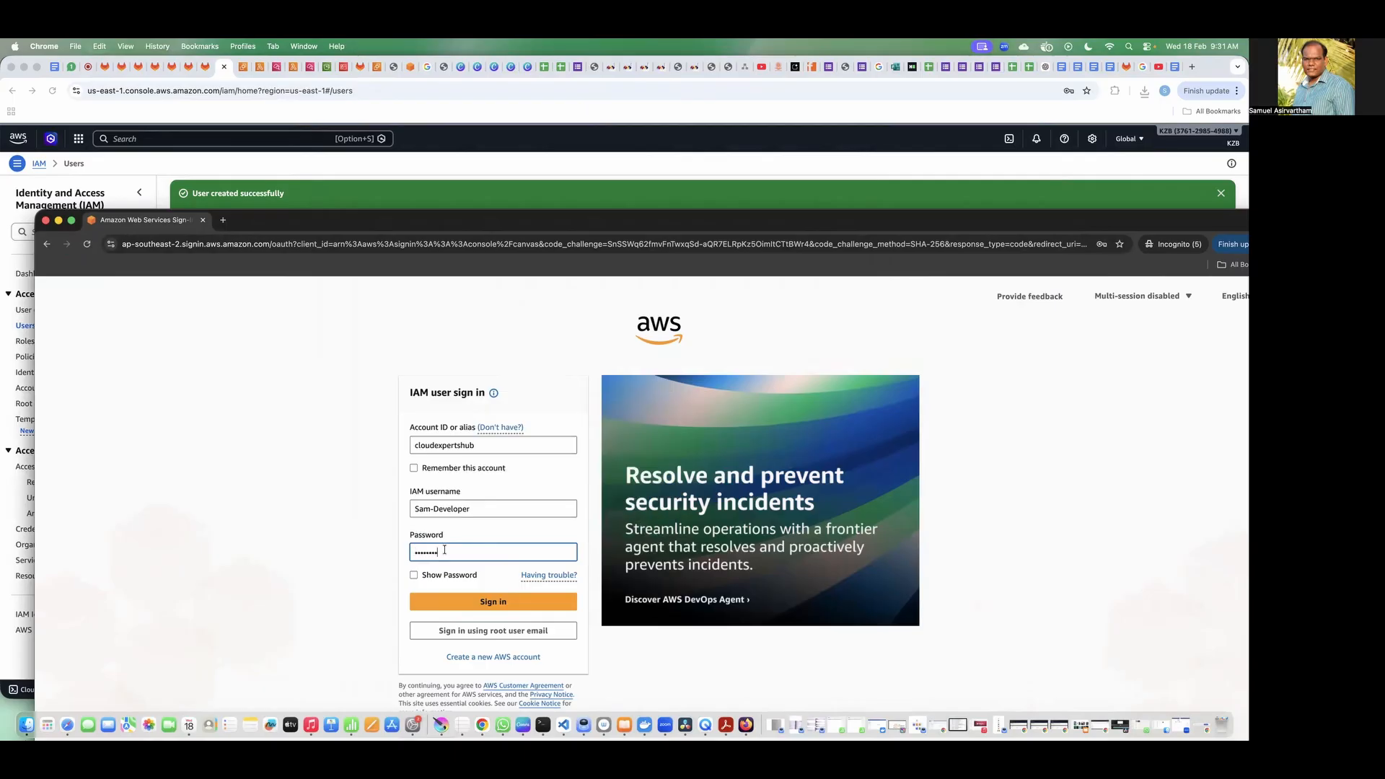
{"action": "left_click", "coordinate": [461, 601]}
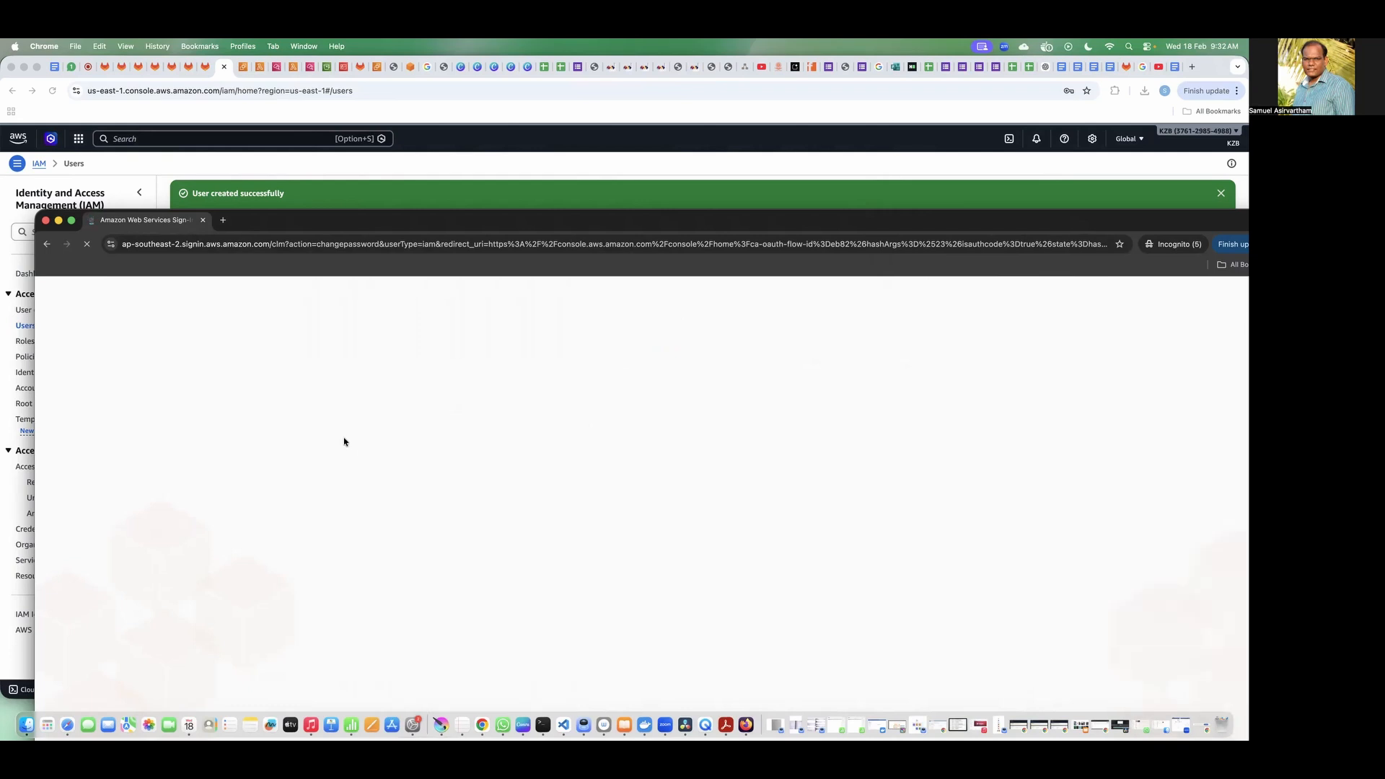
Step: Reset the developer user's password by entering the old password and a new password twice, and continue to the console
{"action": "left_click", "coordinate": [614, 514]}
{"action": "key", "text": "super+v"}
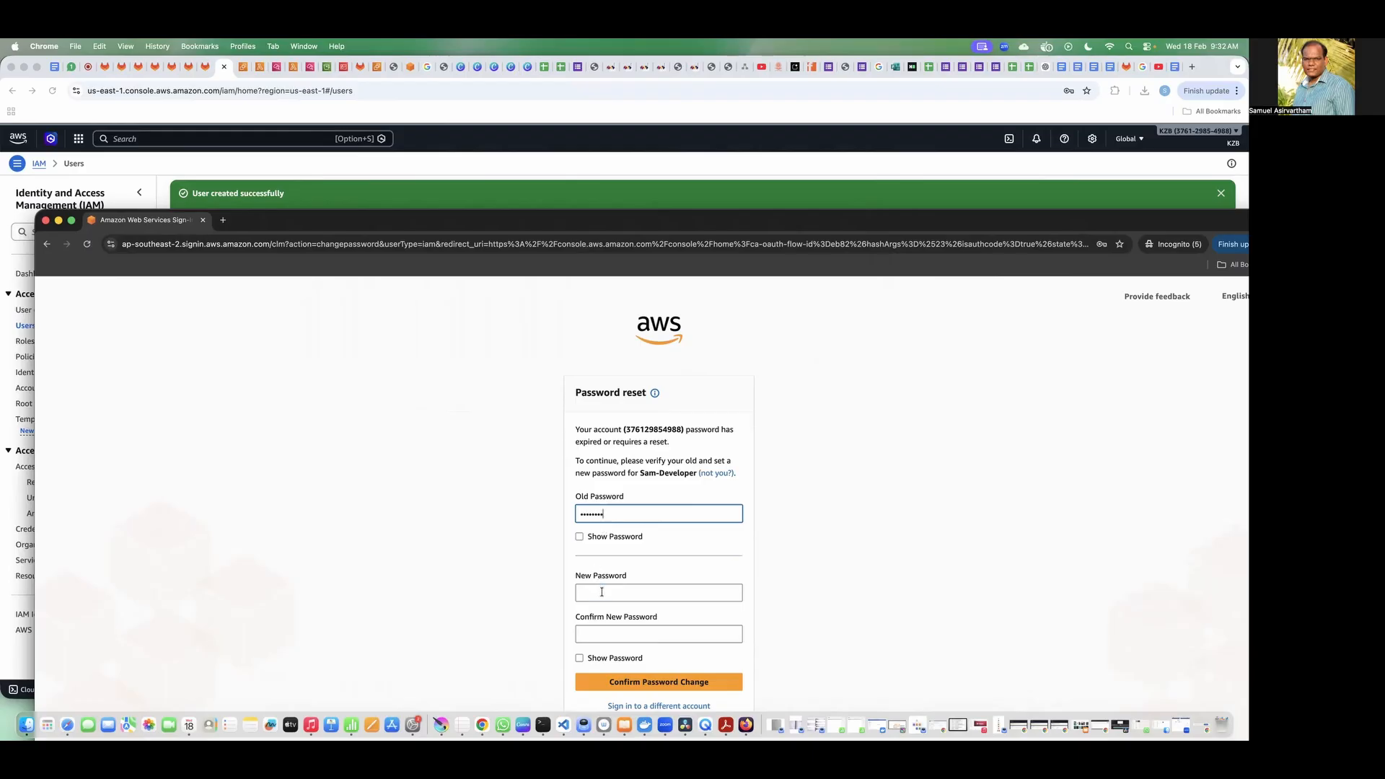
{"action": "left_click", "coordinate": [602, 592]}
{"action": "key", "text": "super+v"}
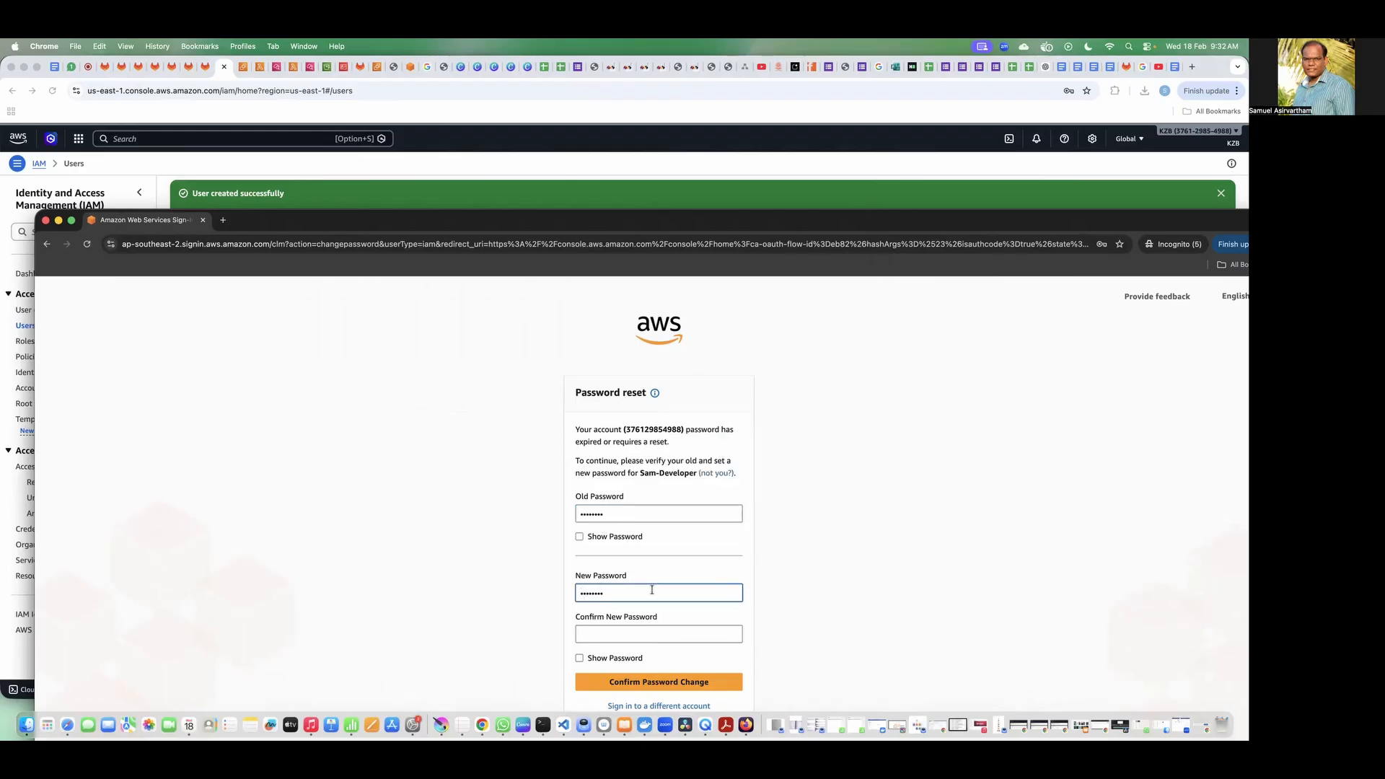
{"action": "left_click", "coordinate": [612, 638]}
{"action": "key", "text": "super+v"}
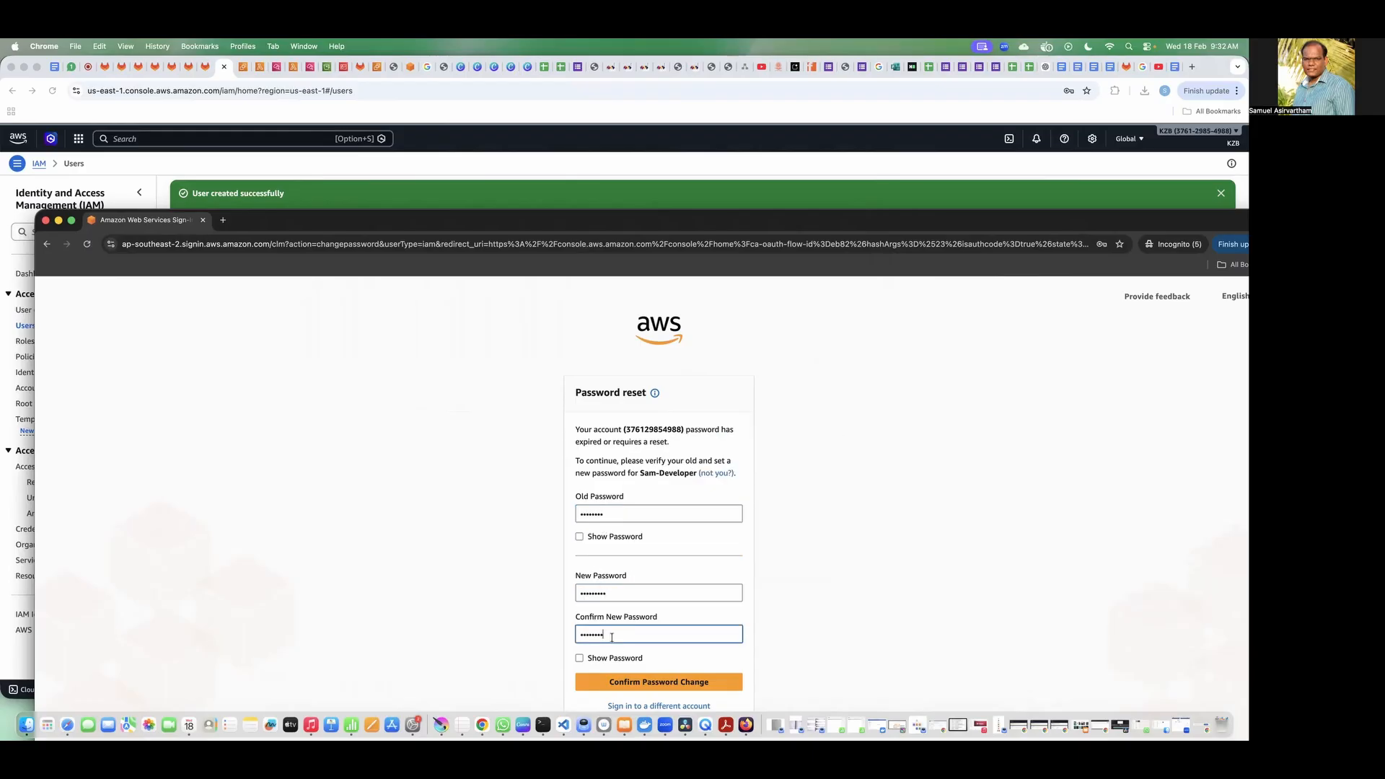
{"action": "type", "text": "•"}
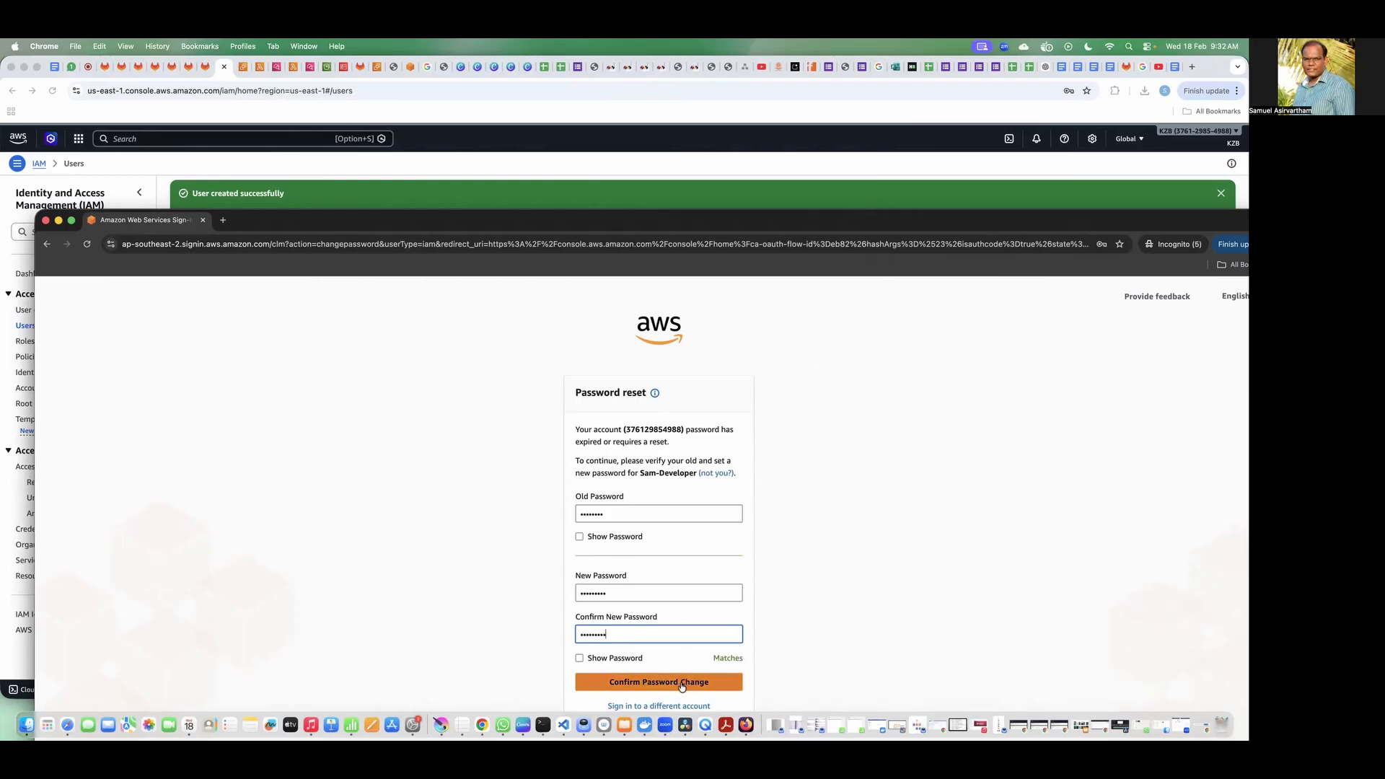
{"action": "left_click", "coordinate": [681, 683]}
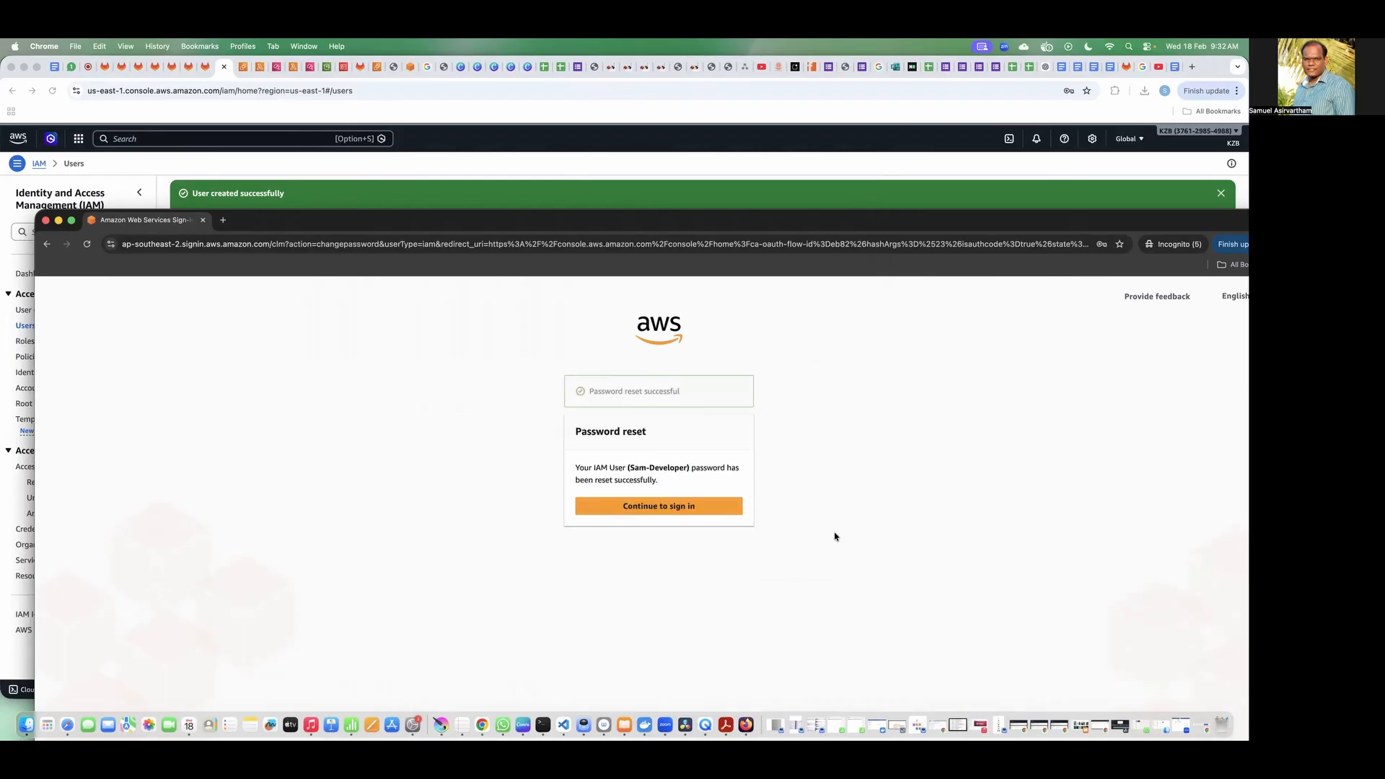
{"action": "left_click", "coordinate": [689, 509]}
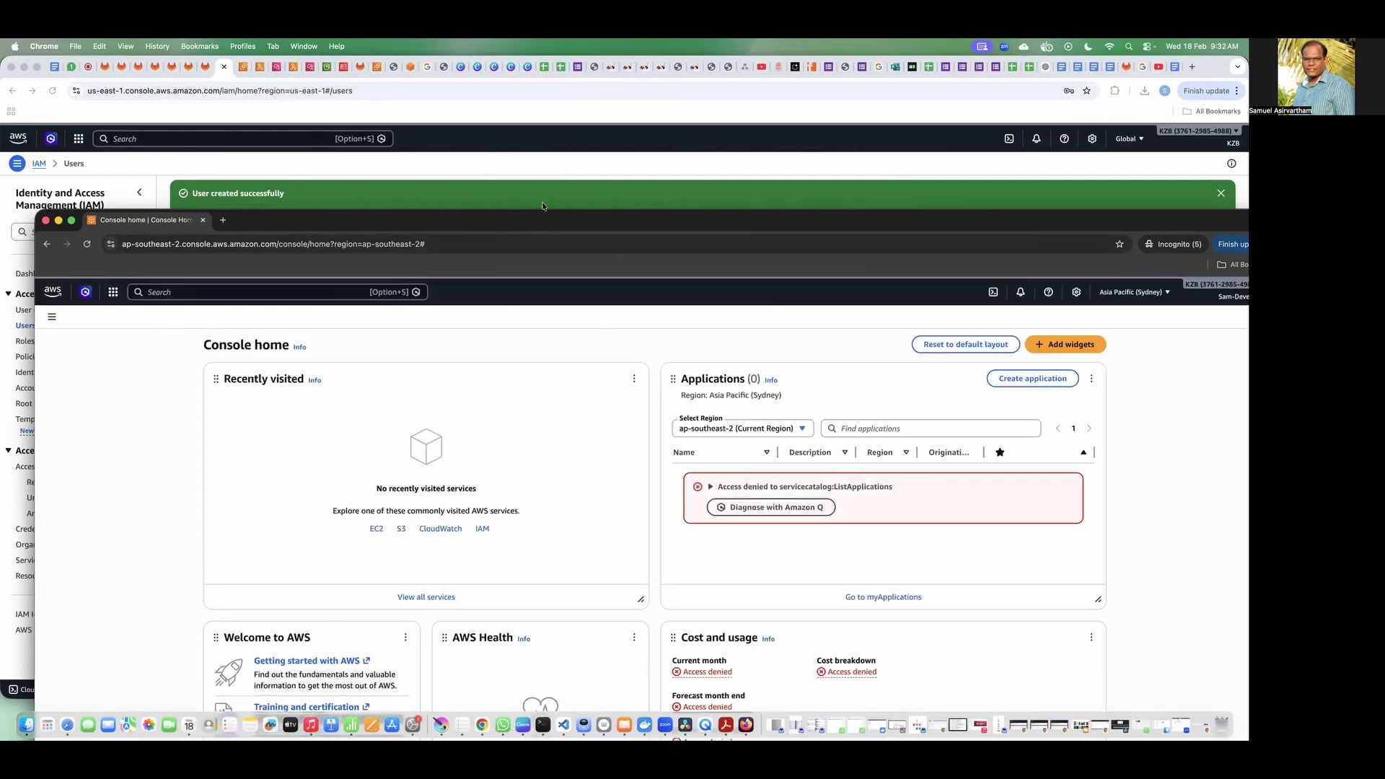
Step: Browse the list of all AWS services from the developer's console home
{"action": "left_click_drag", "start_coordinate": [542, 205], "coordinate": [561, 120]}
{"action": "left_click", "coordinate": [125, 205]}
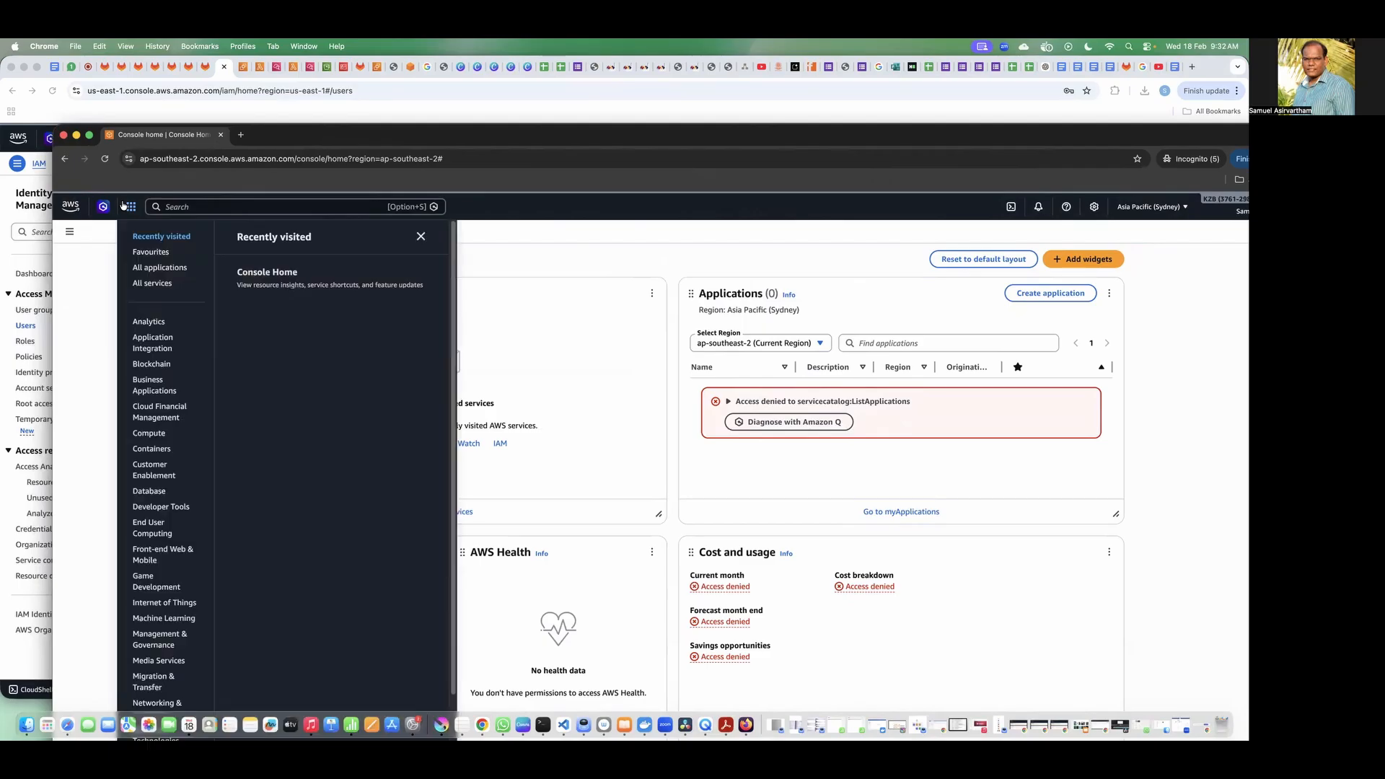
{"action": "left_click", "coordinate": [153, 283]}
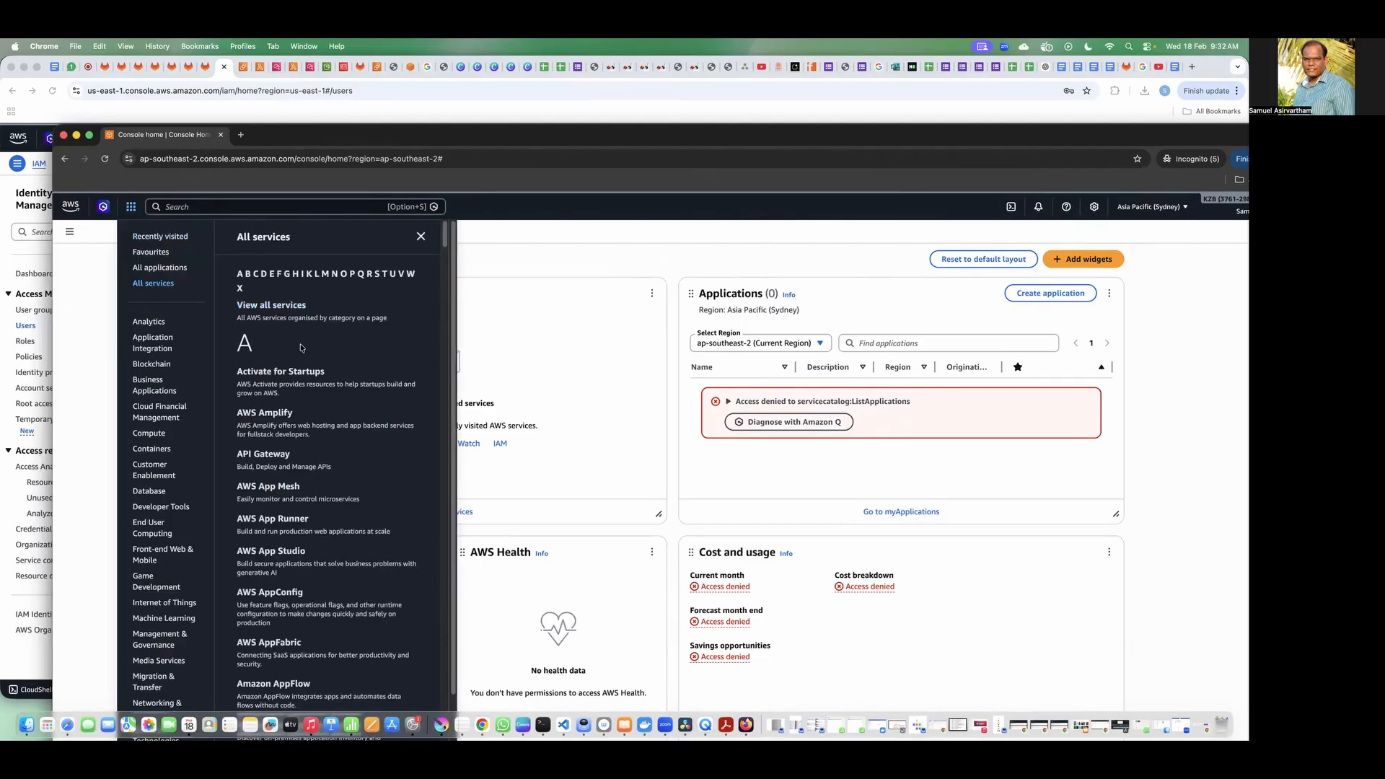
{"action": "scroll", "coordinate": [301, 348], "scroll_direction": "down", "scroll_amount": 20}
{"action": "scroll", "coordinate": [302, 350], "scroll_direction": "up", "scroll_amount": 20}
Step: Search the console for database, storage and networking services, and clear the search
{"action": "left_click", "coordinate": [217, 207]}
{"action": "type", "text": "datab"}
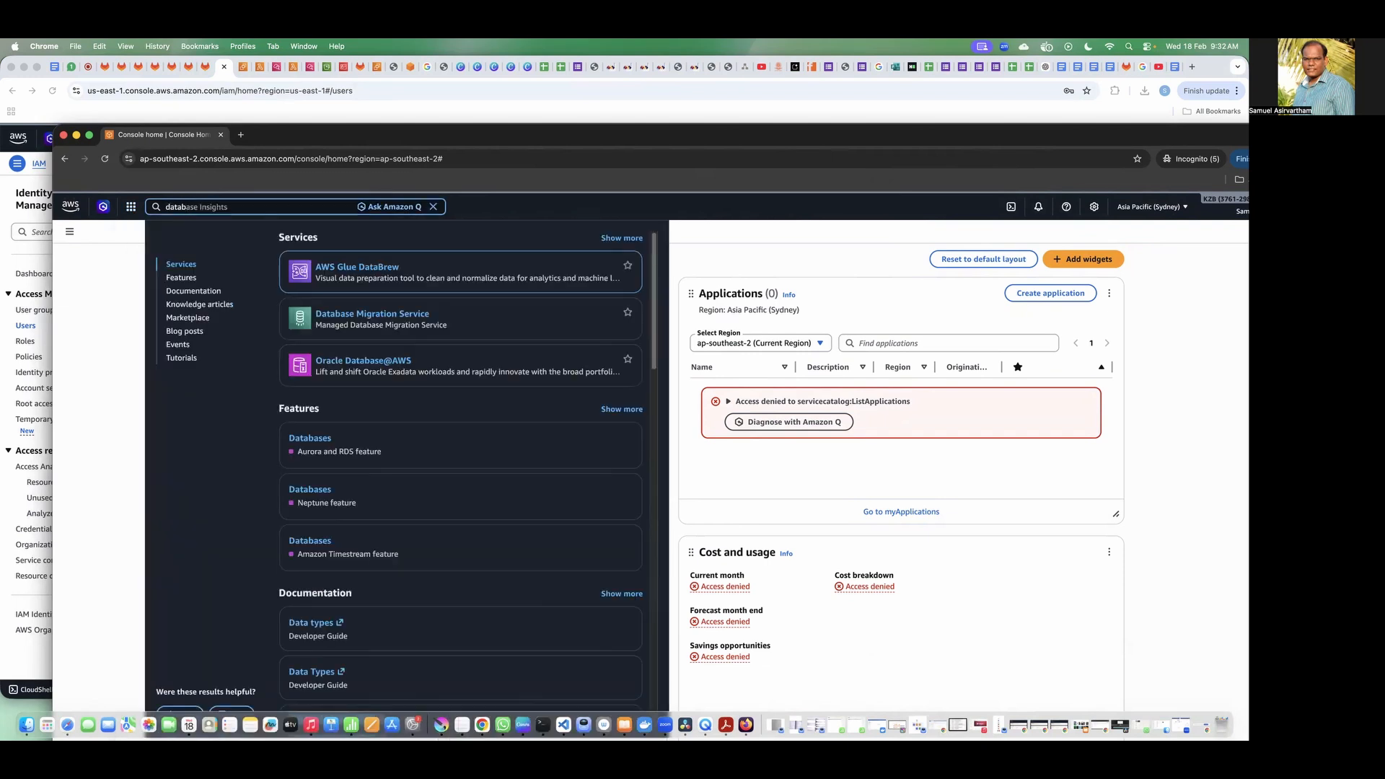
{"action": "left_click_drag", "start_coordinate": [349, 442], "coordinate": [290, 441]}
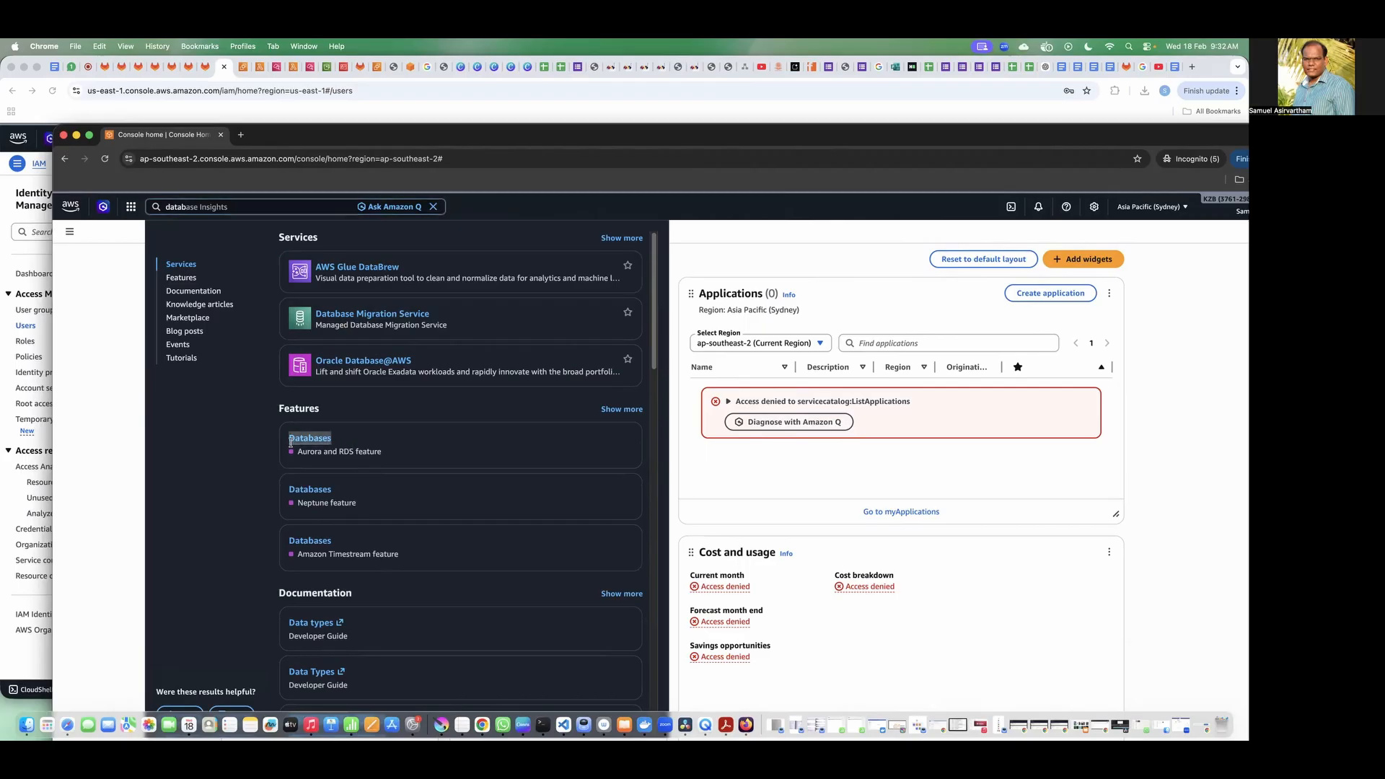
{"action": "left_click", "coordinate": [206, 209]}
{"action": "key", "text": "BackSpace"}
{"action": "type", "text": "storage"}
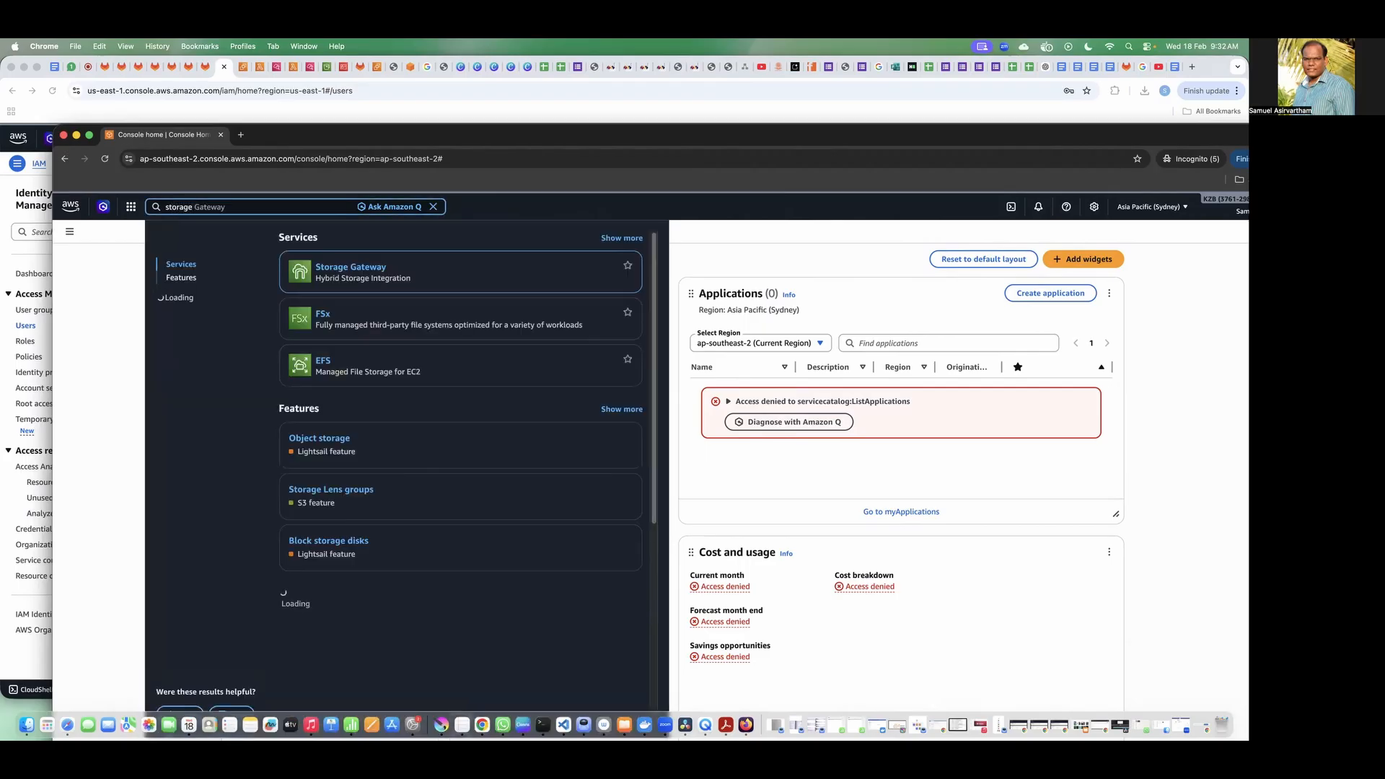
{"action": "left_click", "coordinate": [212, 208]}
{"action": "type", "text": "netowrking"}
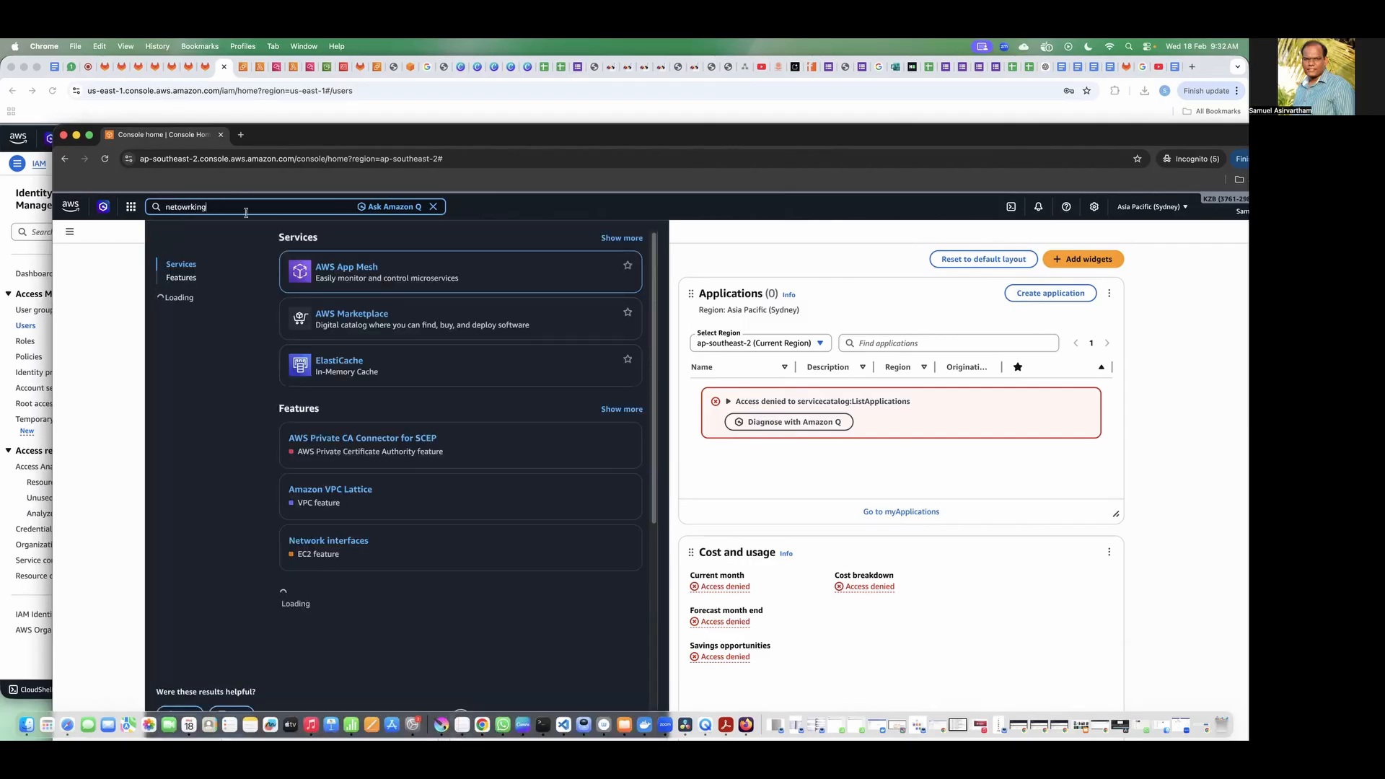
{"action": "left_click", "coordinate": [433, 207]}
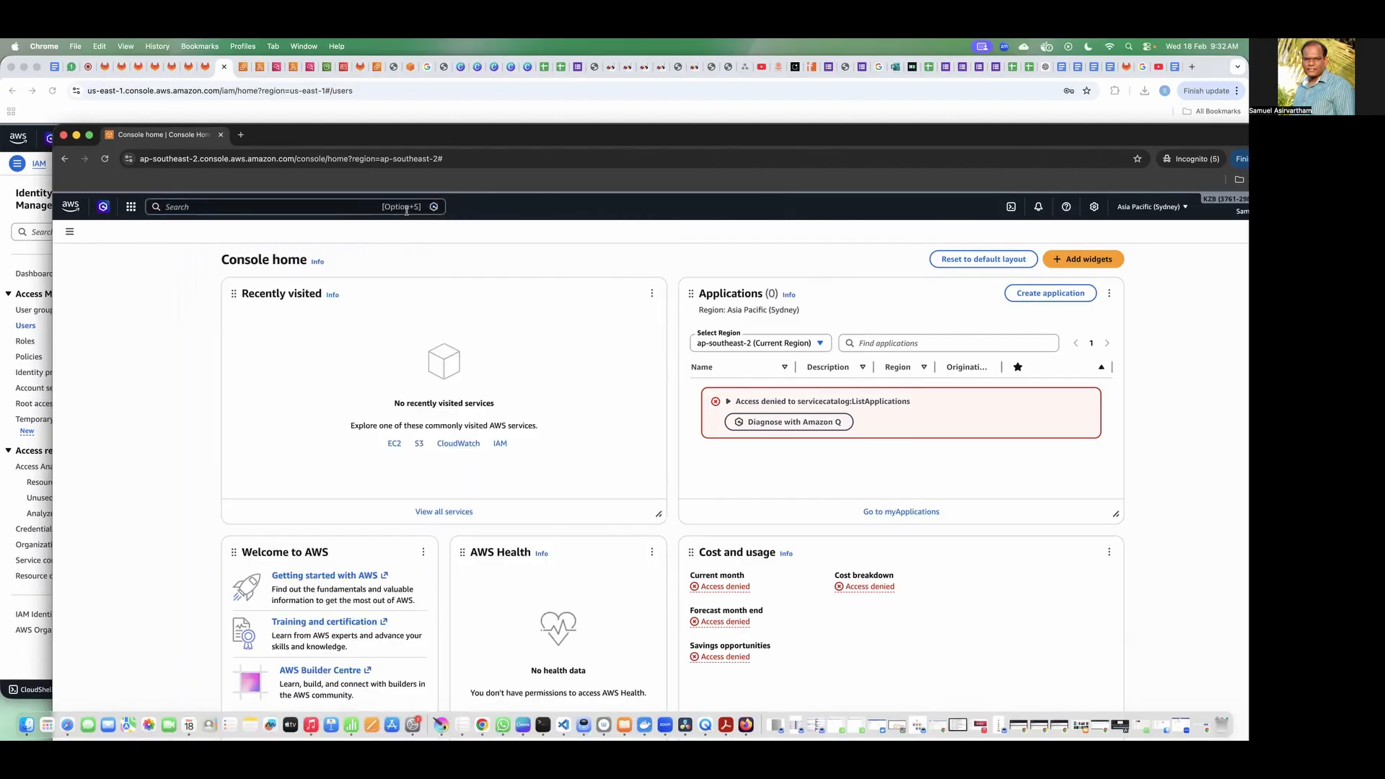
Step: Find EC2 through the console search and open its dashboard, moving the browser window fully into view
{"action": "type", "text": "ec2"}
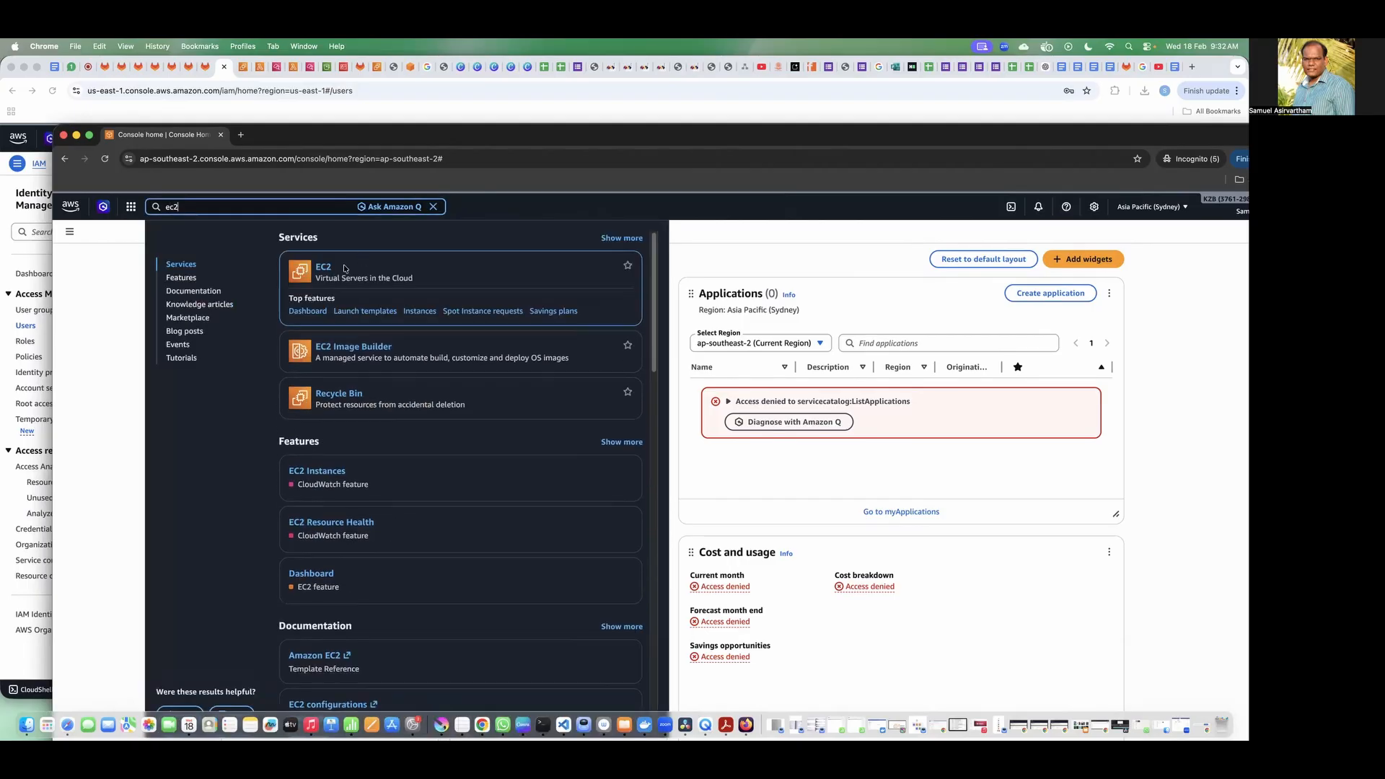
{"action": "left_click", "coordinate": [324, 268]}
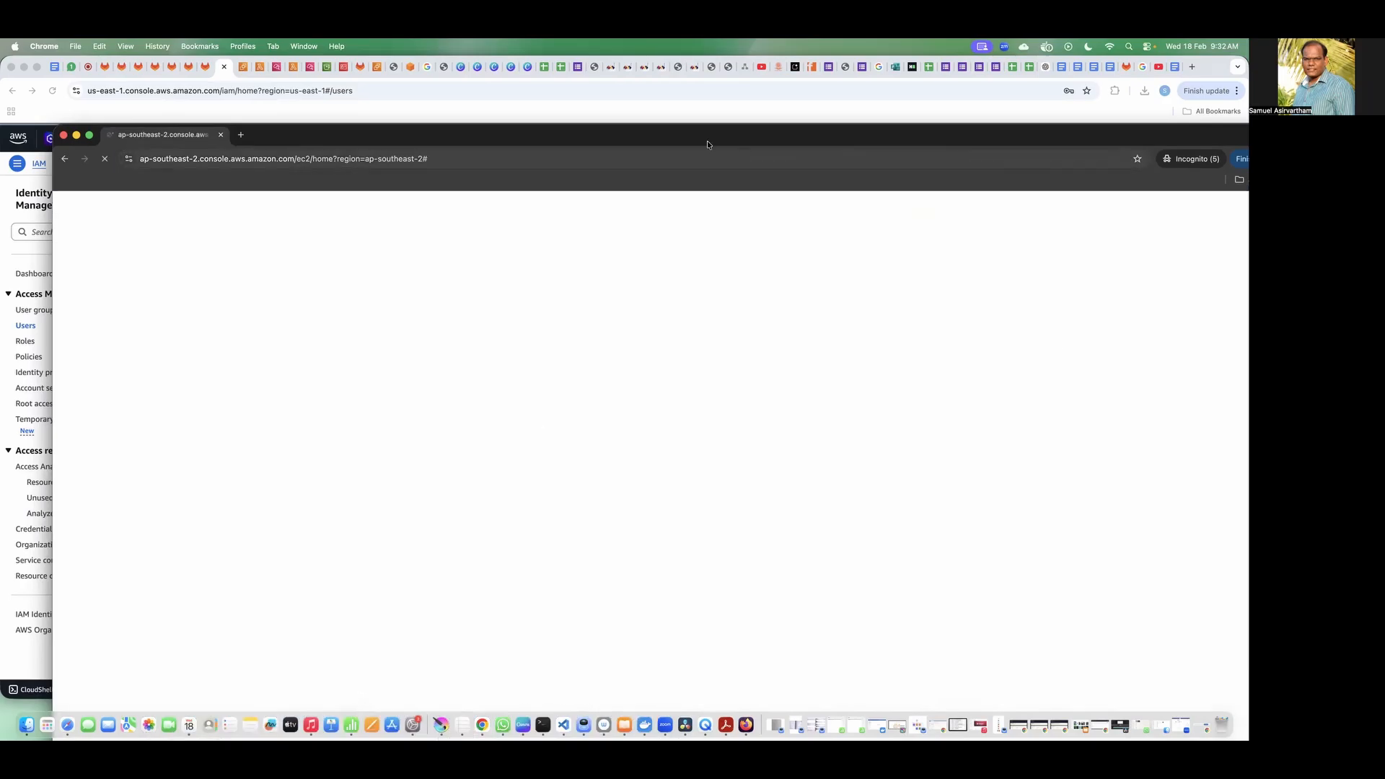
{"action": "left_click_drag", "start_coordinate": [678, 125], "coordinate": [631, 86]}
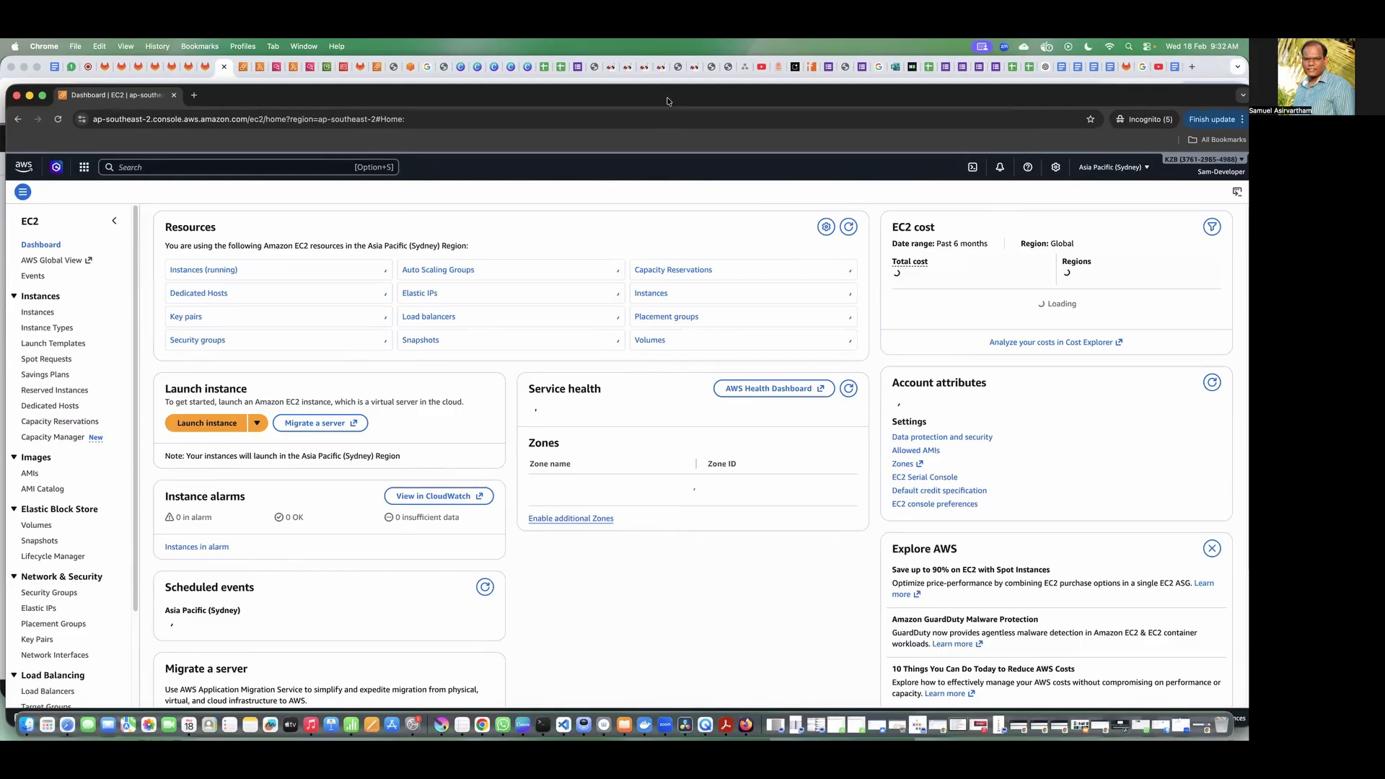
Step: Launch an EC2 instance named MyDevServer with the default settings, proceeding without a key pair
{"action": "left_click", "coordinate": [207, 430]}
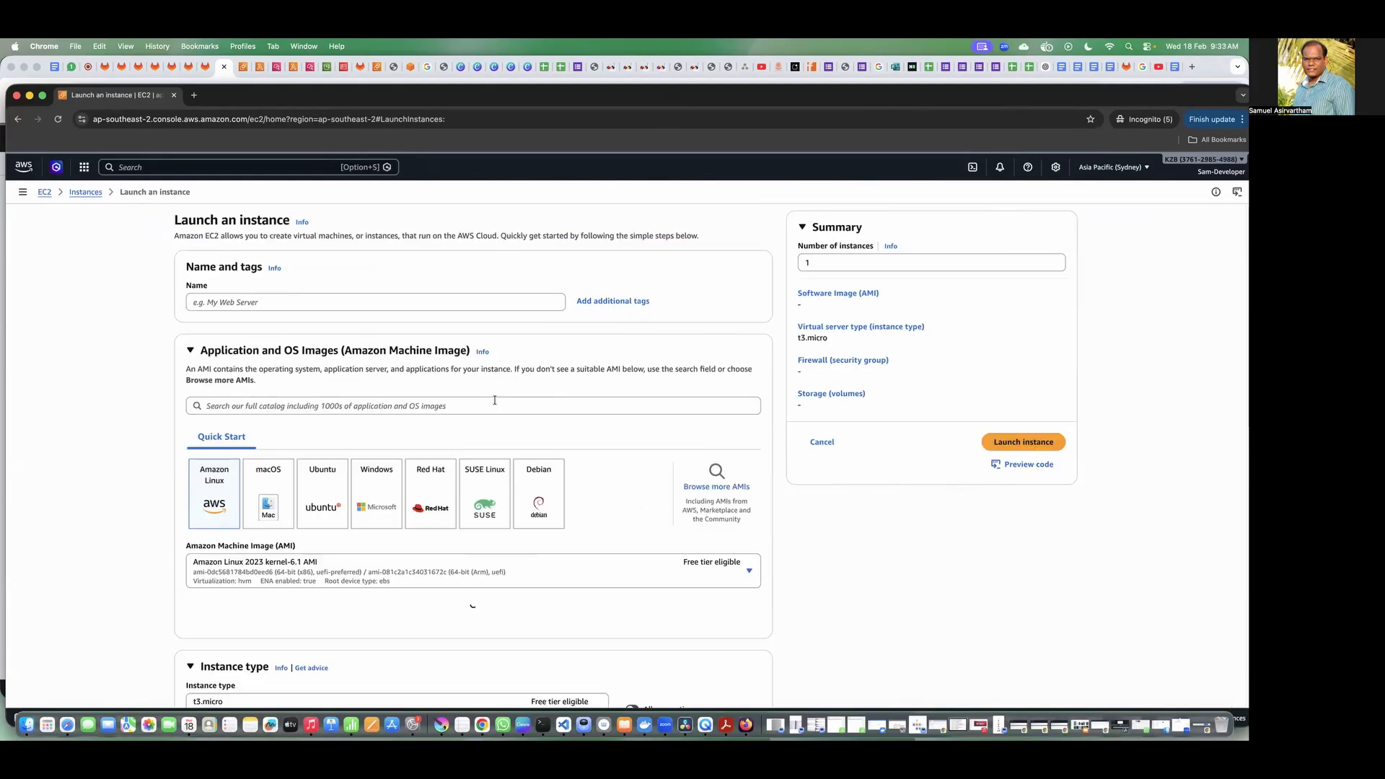
{"action": "left_click", "coordinate": [293, 298]}
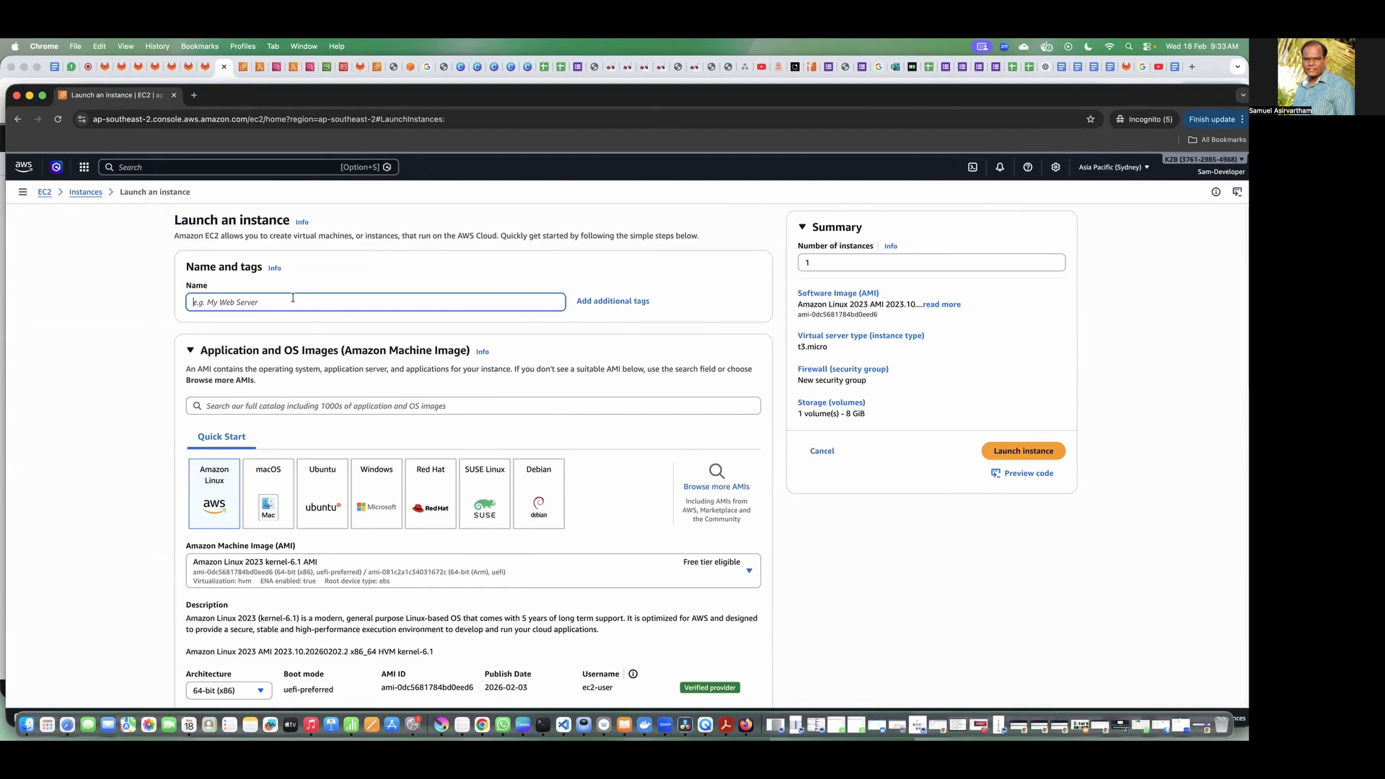
{"action": "type", "text": "MyDevServer"}
{"action": "scroll", "coordinate": [244, 418], "scroll_direction": "down", "scroll_amount": 6}
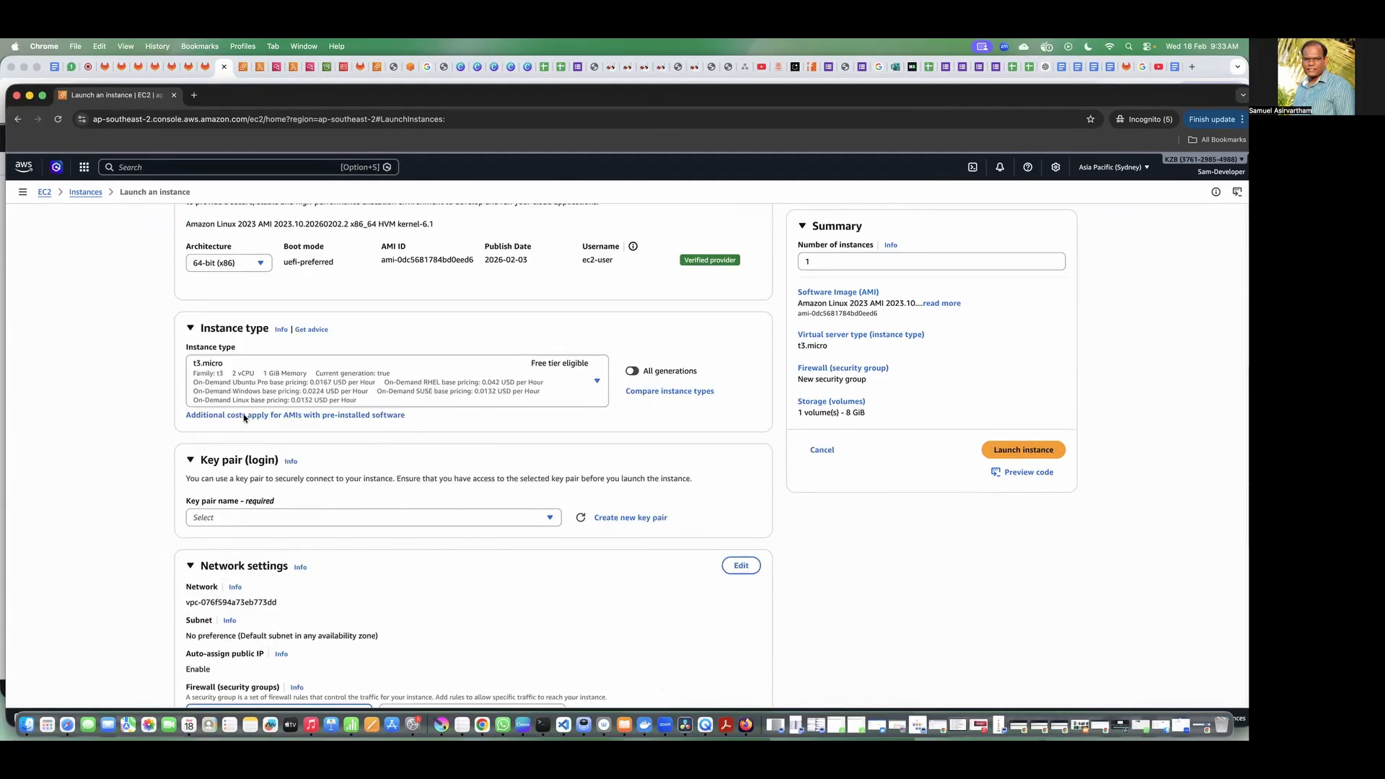
{"action": "left_click", "coordinate": [1001, 451]}
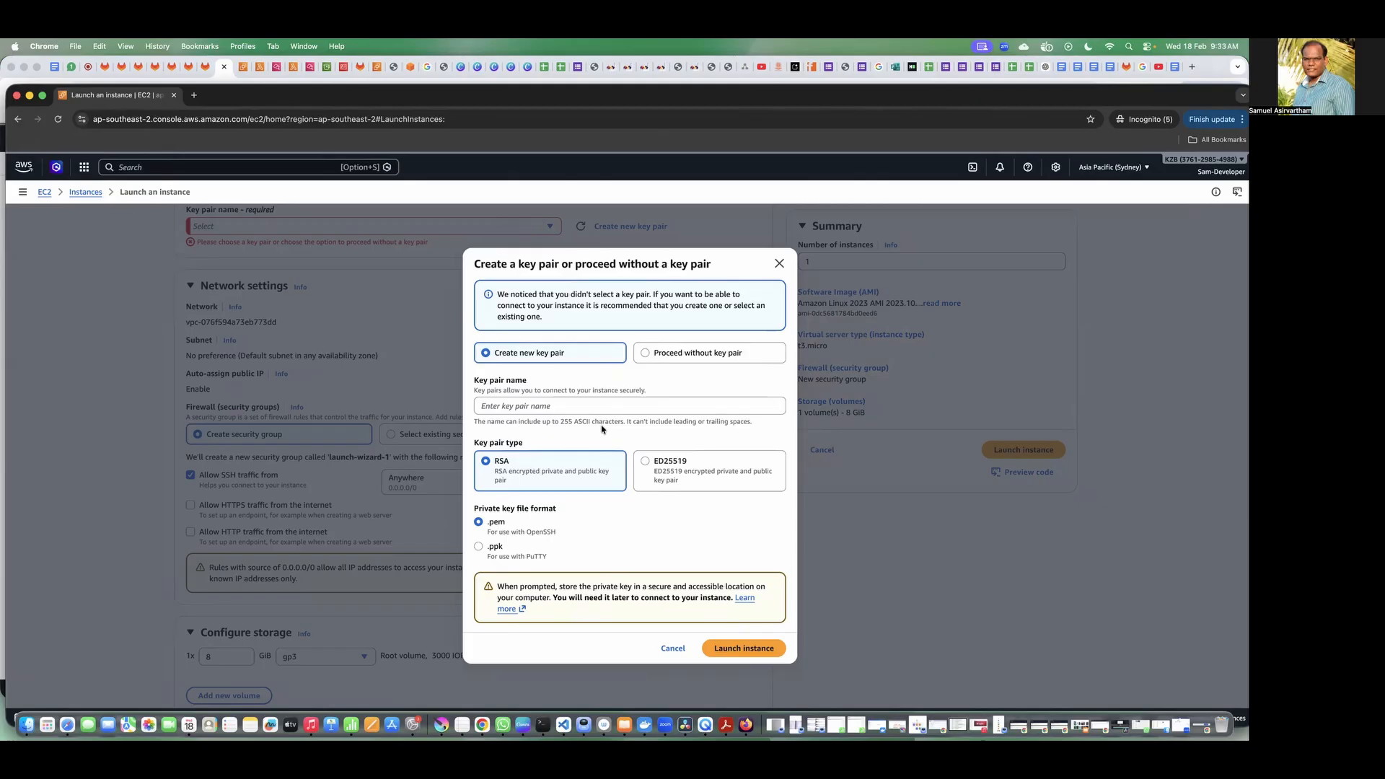
{"action": "left_click", "coordinate": [664, 353]}
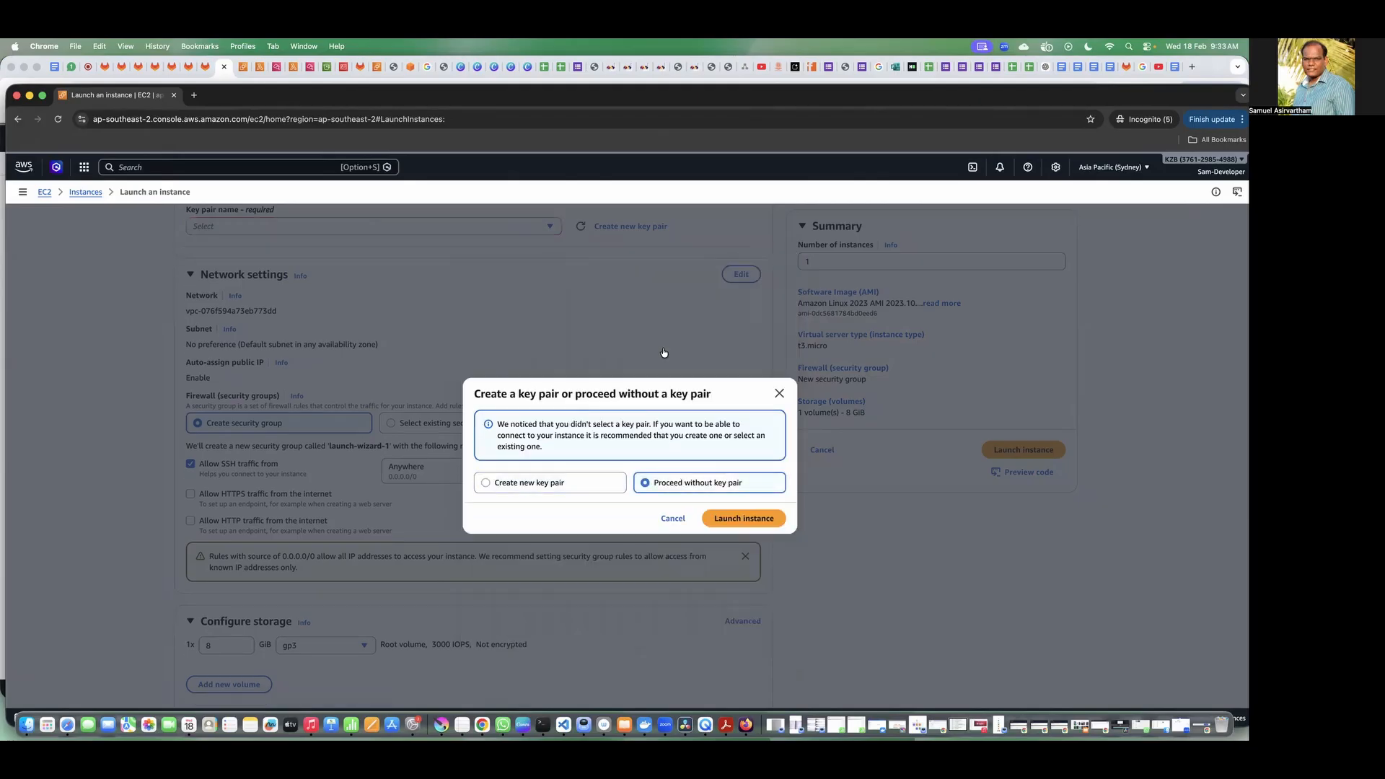
{"action": "left_click", "coordinate": [737, 517]}
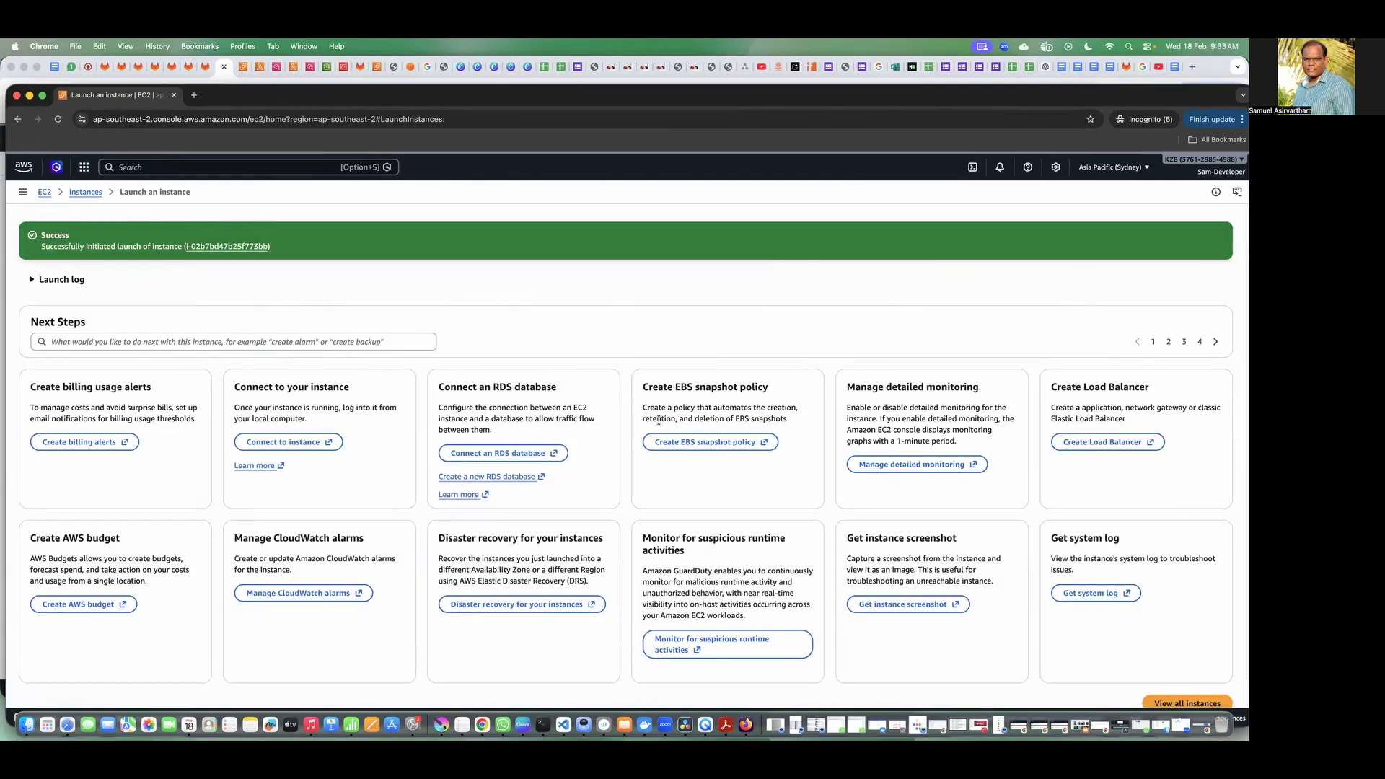
Step: Open the list of EC2 instances and view the details of MyDevServer
{"action": "left_click", "coordinate": [86, 192]}
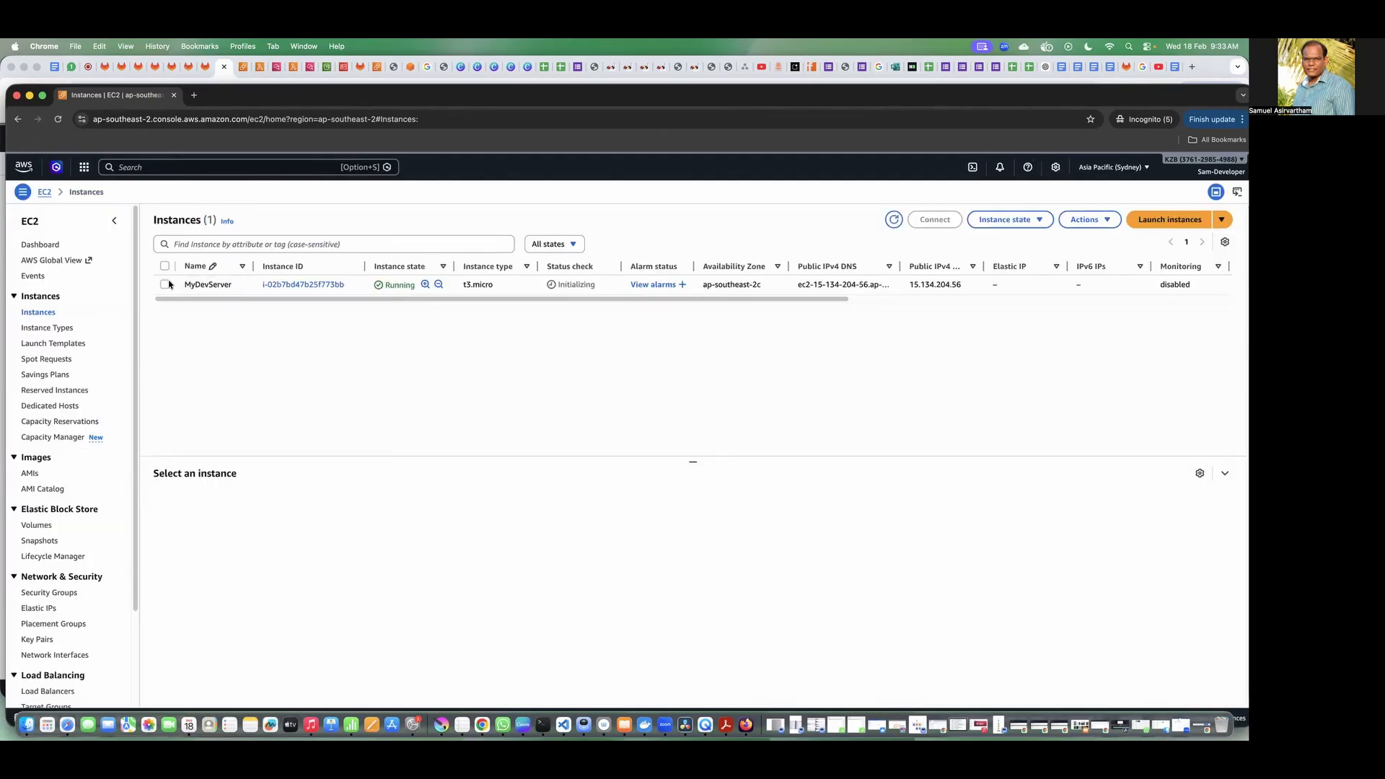
{"action": "left_click", "coordinate": [168, 284]}
{"action": "left_click", "coordinate": [520, 563]}
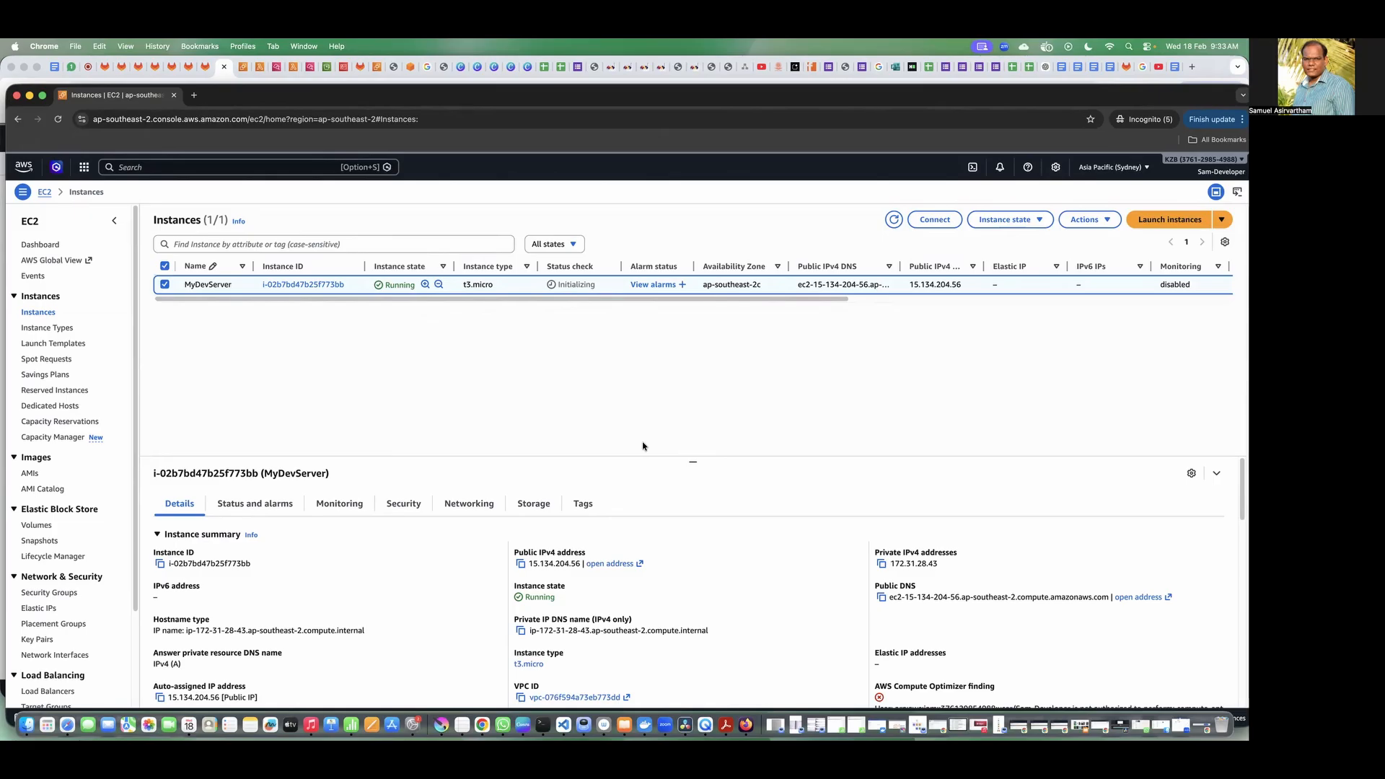
Step: Find S3 through the console search, open the service and start creating a bucket
{"action": "left_click", "coordinate": [182, 164]}
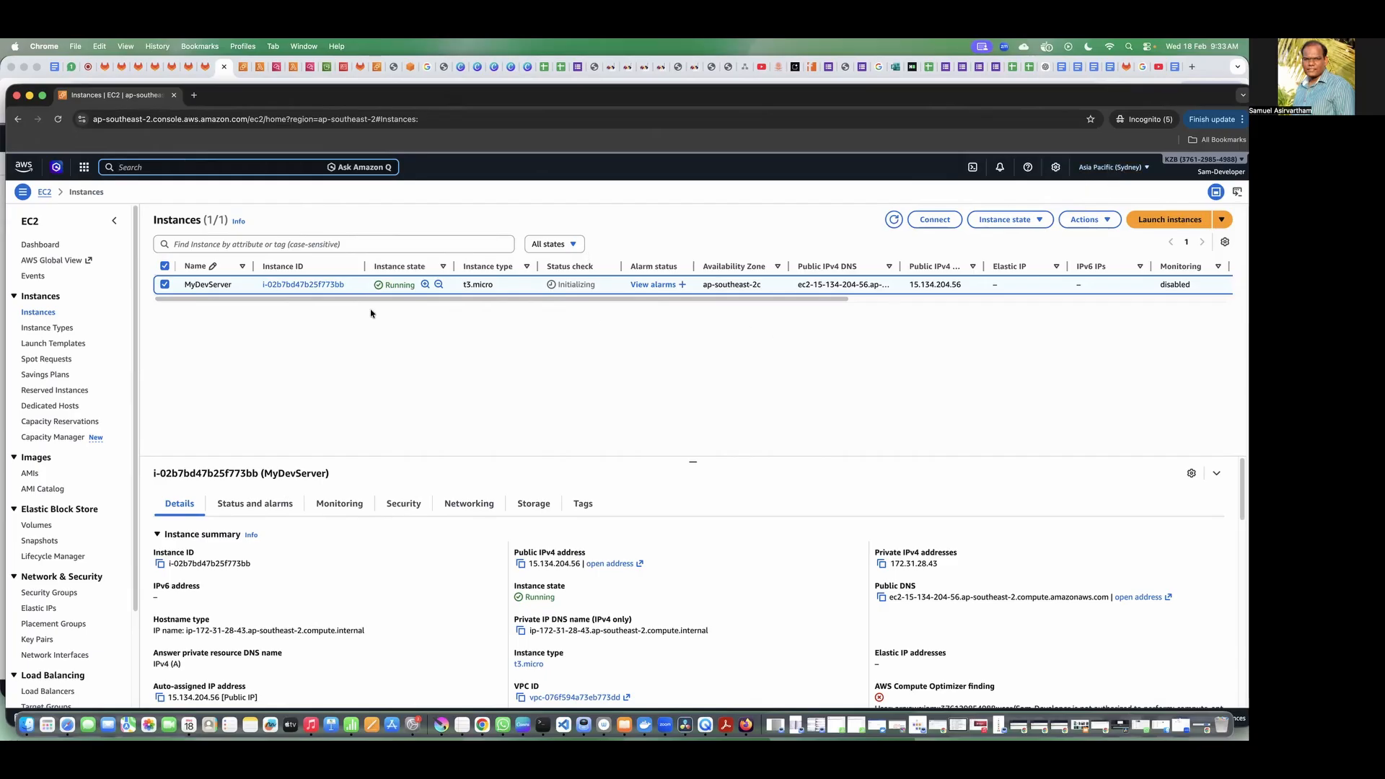
{"action": "left_click", "coordinate": [158, 169]}
{"action": "type", "text": "s3"}
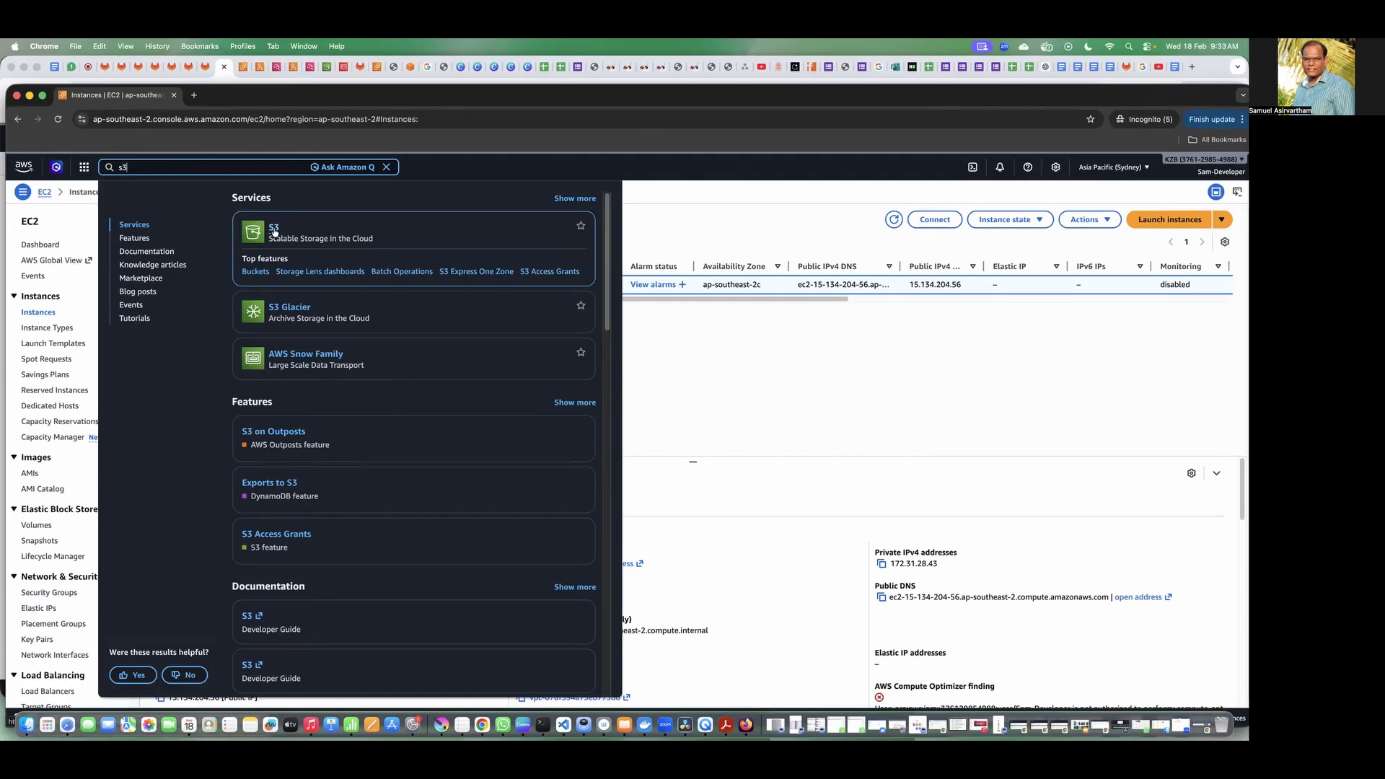
{"action": "left_click_drag", "start_coordinate": [382, 241], "coordinate": [265, 242]}
{"action": "left_click", "coordinate": [357, 236]}
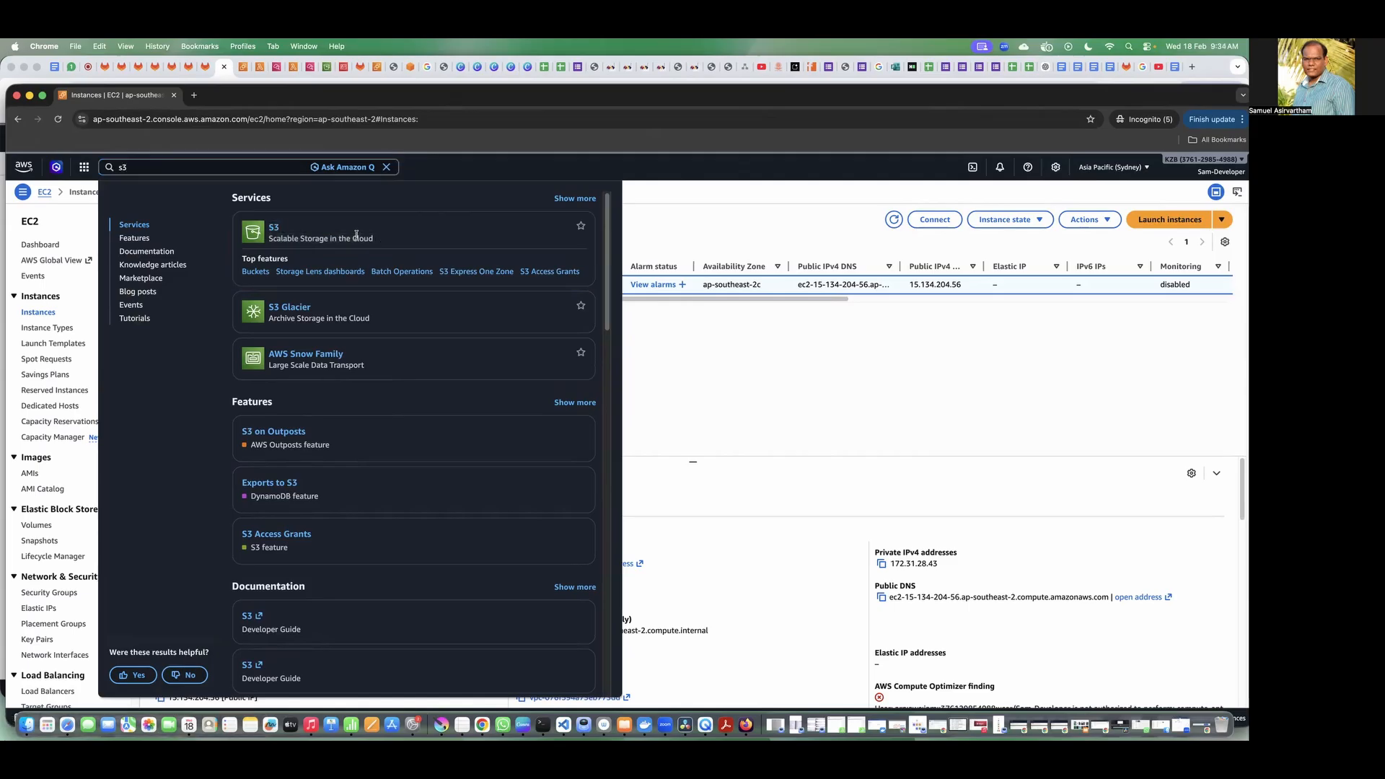
{"action": "left_click", "coordinate": [277, 233]}
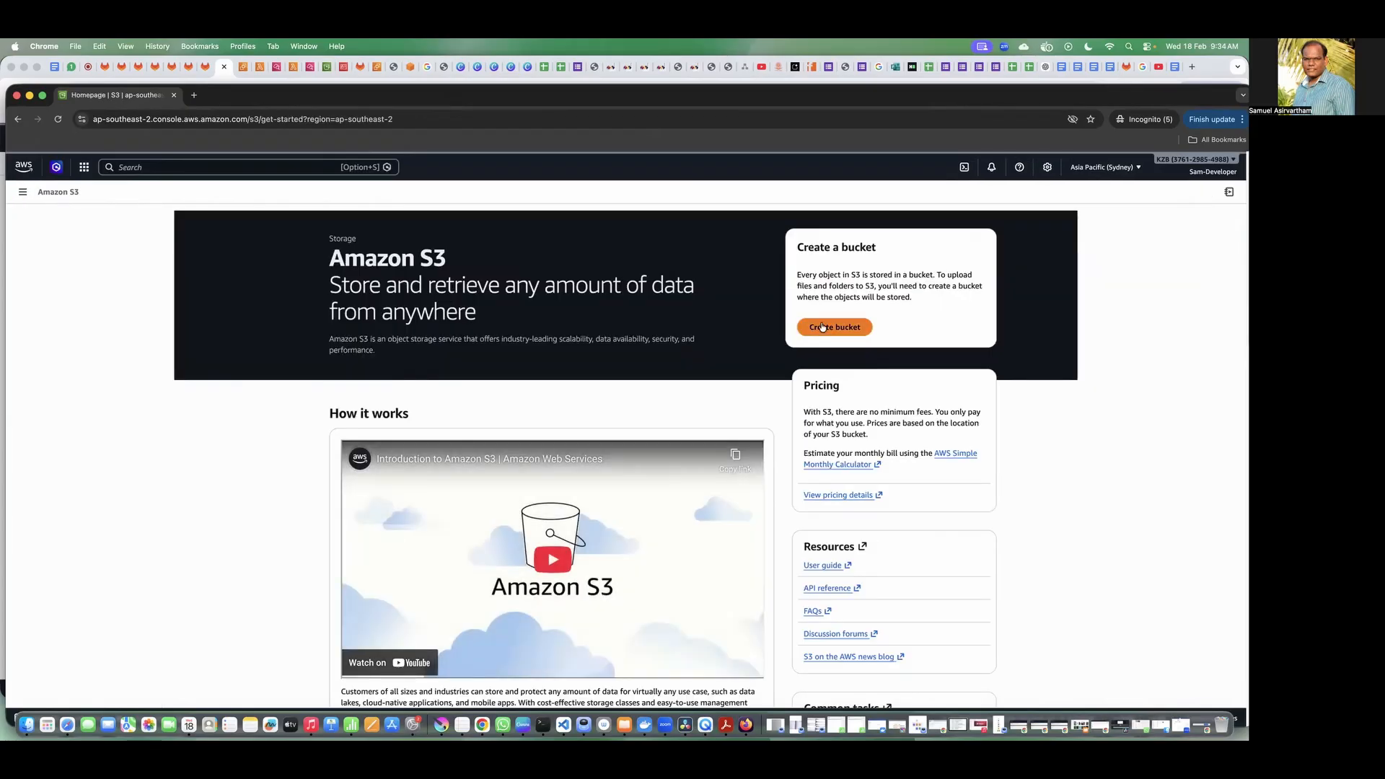
{"action": "left_click", "coordinate": [823, 327]}
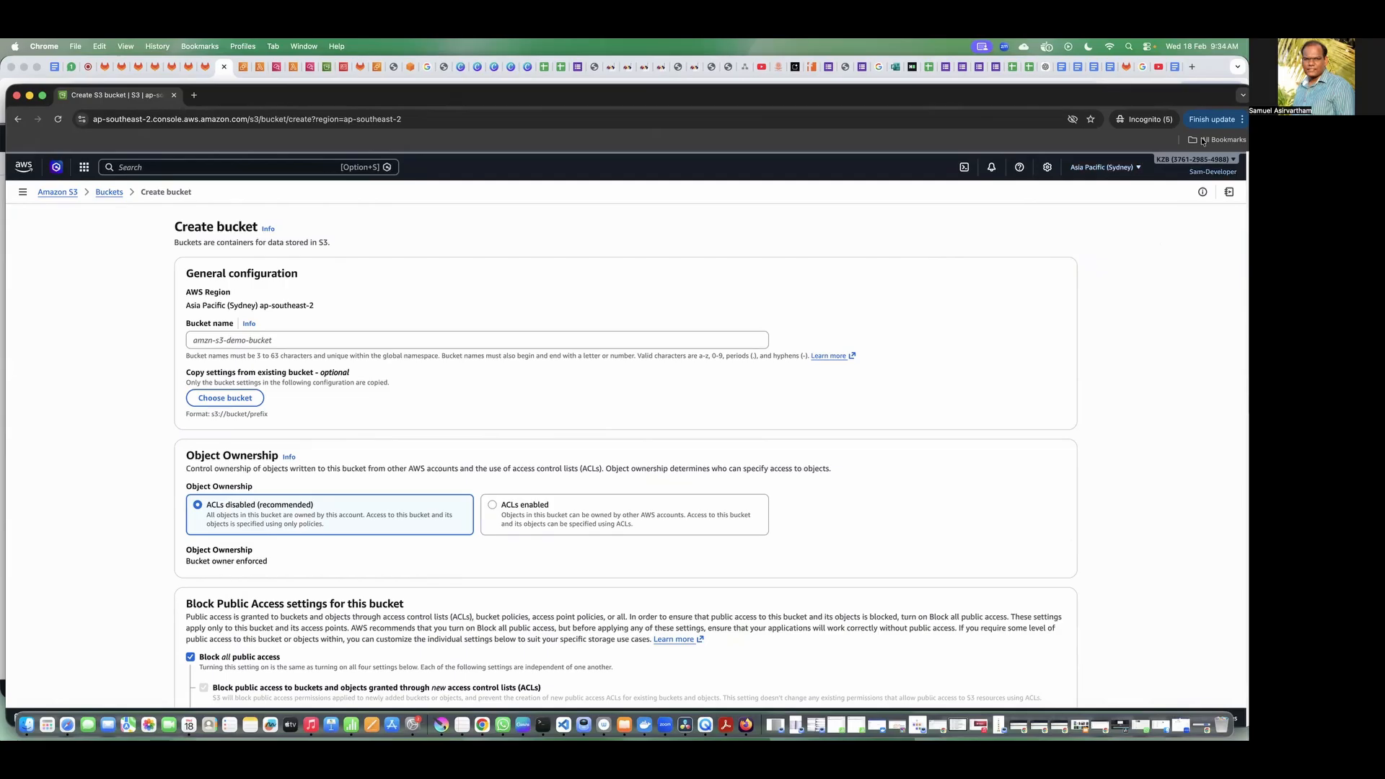
Step: Try to create a bucket named sam-developer-my-storage-bucket with the default settings
{"action": "left_click", "coordinate": [329, 341]}
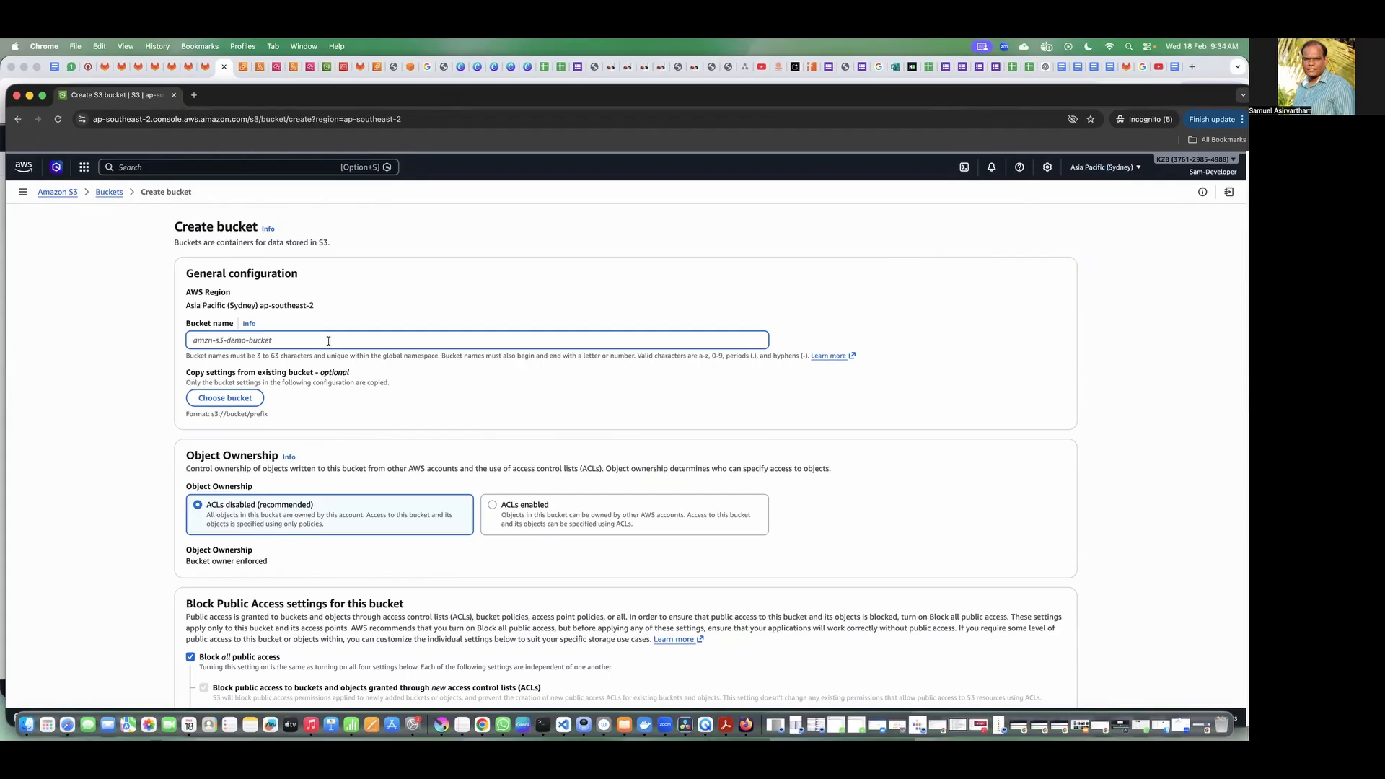
{"action": "type", "text": "sam-developer-my-storage-bucket"}
{"action": "scroll", "coordinate": [342, 376], "scroll_direction": "down", "scroll_amount": 1}
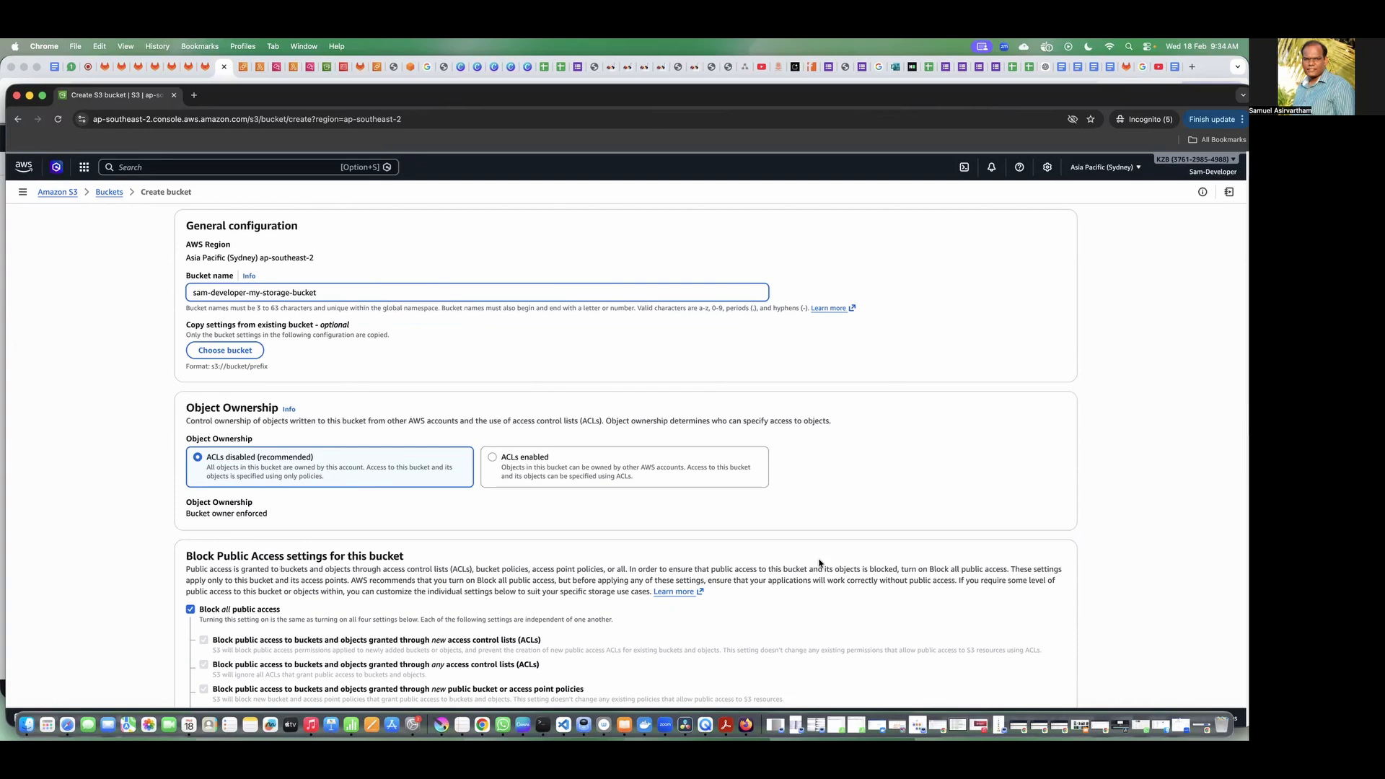
{"action": "scroll", "coordinate": [938, 628], "scroll_direction": "down", "scroll_amount": 15}
{"action": "left_click", "coordinate": [1059, 682]}
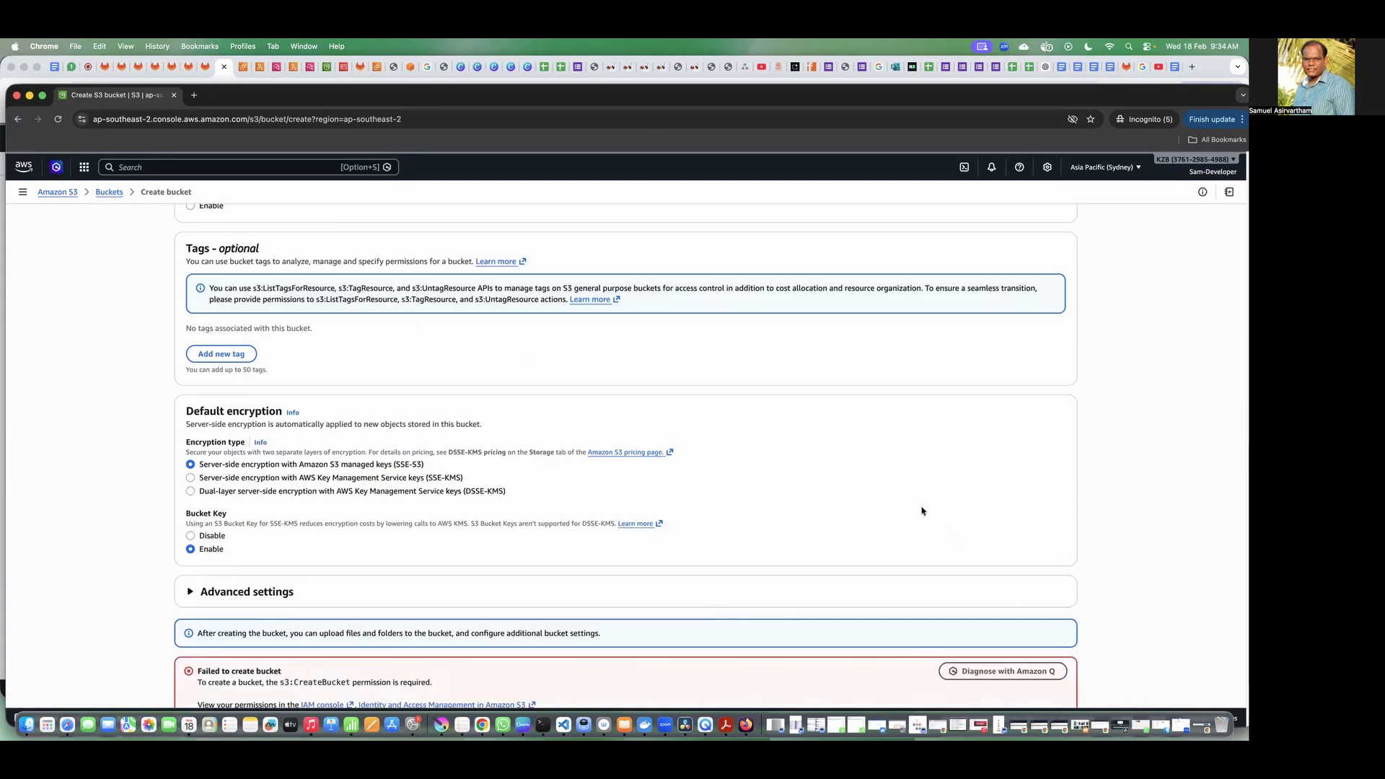
Step: Expand the API response for the bucket creation and examine which user, action and policy it refers to
{"action": "scroll", "coordinate": [767, 513], "scroll_direction": "down", "scroll_amount": 3}
{"action": "left_click", "coordinate": [235, 631]}
{"action": "scroll", "coordinate": [538, 546], "scroll_direction": "down", "scroll_amount": 1}
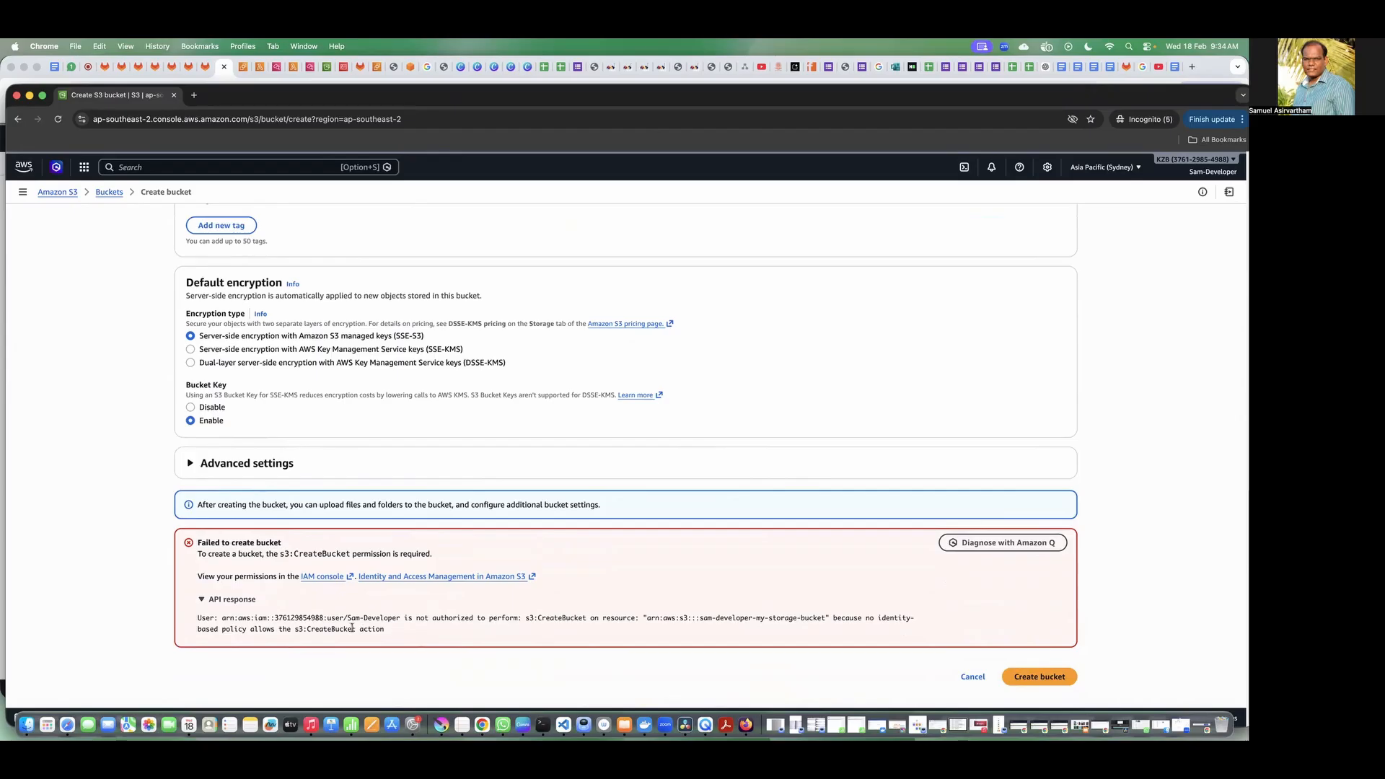
{"action": "left_click_drag", "start_coordinate": [347, 620], "coordinate": [515, 618]}
{"action": "left_click", "coordinate": [462, 636]}
{"action": "left_click", "coordinate": [577, 635]}
{"action": "left_click_drag", "start_coordinate": [877, 618], "coordinate": [246, 633]}
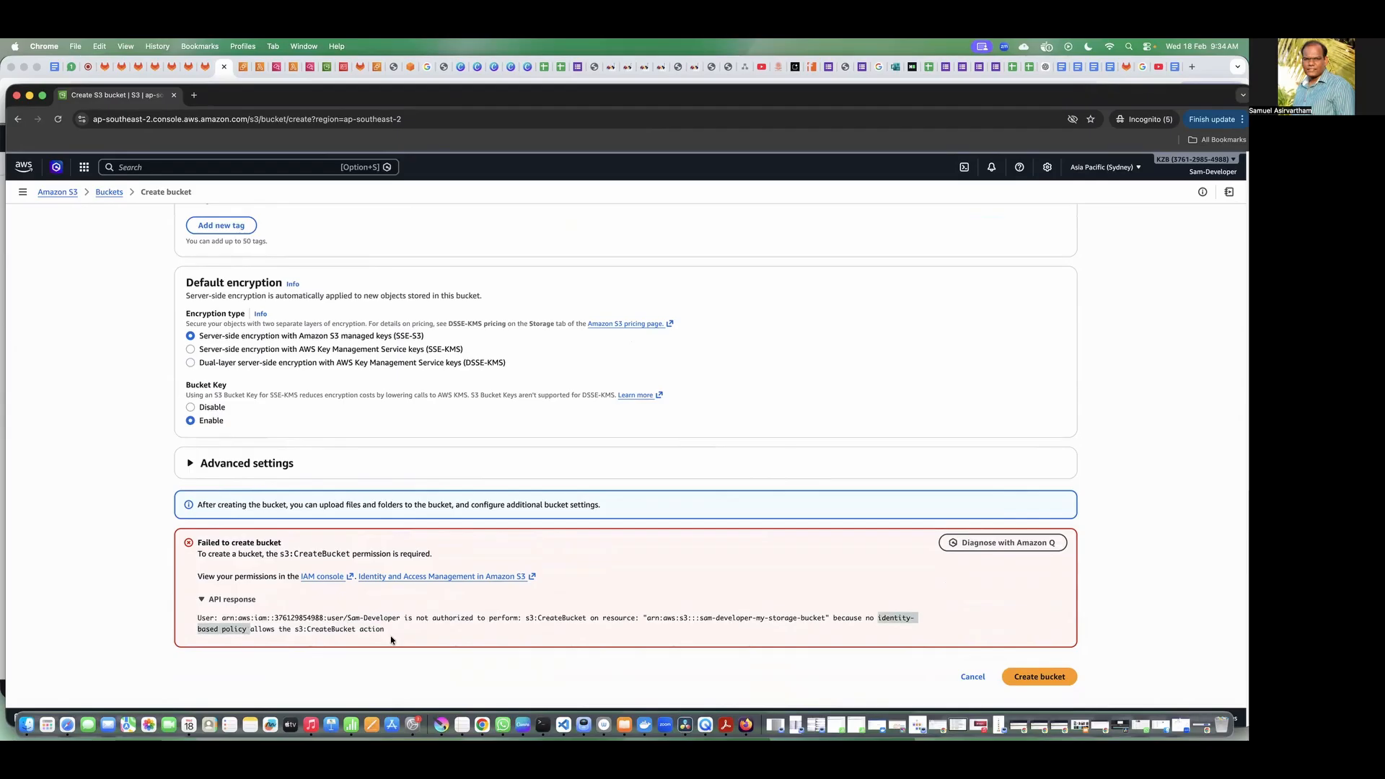
{"action": "left_click", "coordinate": [359, 629]}
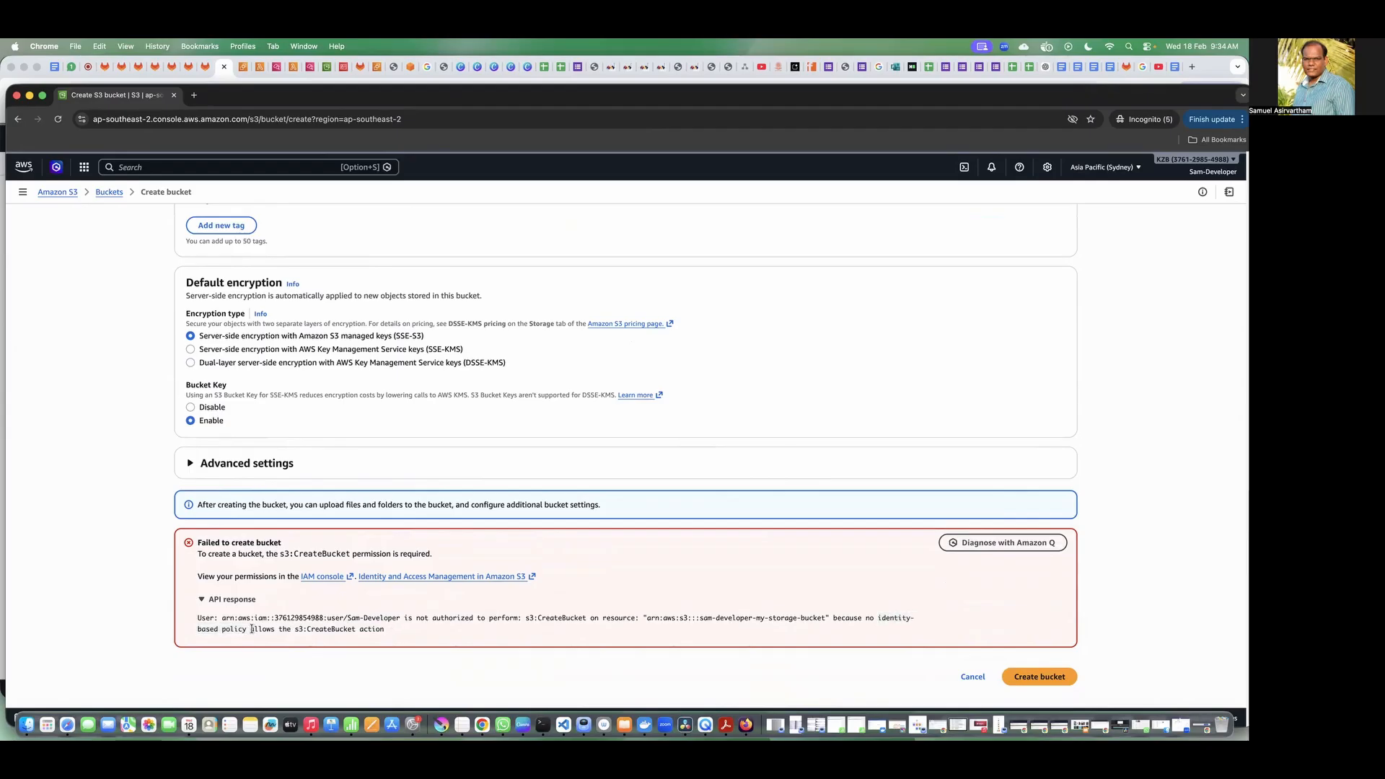
{"action": "left_click_drag", "start_coordinate": [297, 629], "coordinate": [412, 634]}
{"action": "left_click_drag", "start_coordinate": [291, 629], "coordinate": [343, 636]}
{"action": "left_click_drag", "start_coordinate": [259, 629], "coordinate": [205, 629]}
{"action": "left_click", "coordinate": [267, 638]}
{"action": "scroll", "coordinate": [671, 567], "scroll_direction": "up", "scroll_amount": 2}
{"action": "scroll", "coordinate": [675, 563], "scroll_direction": "up", "scroll_amount": 1}
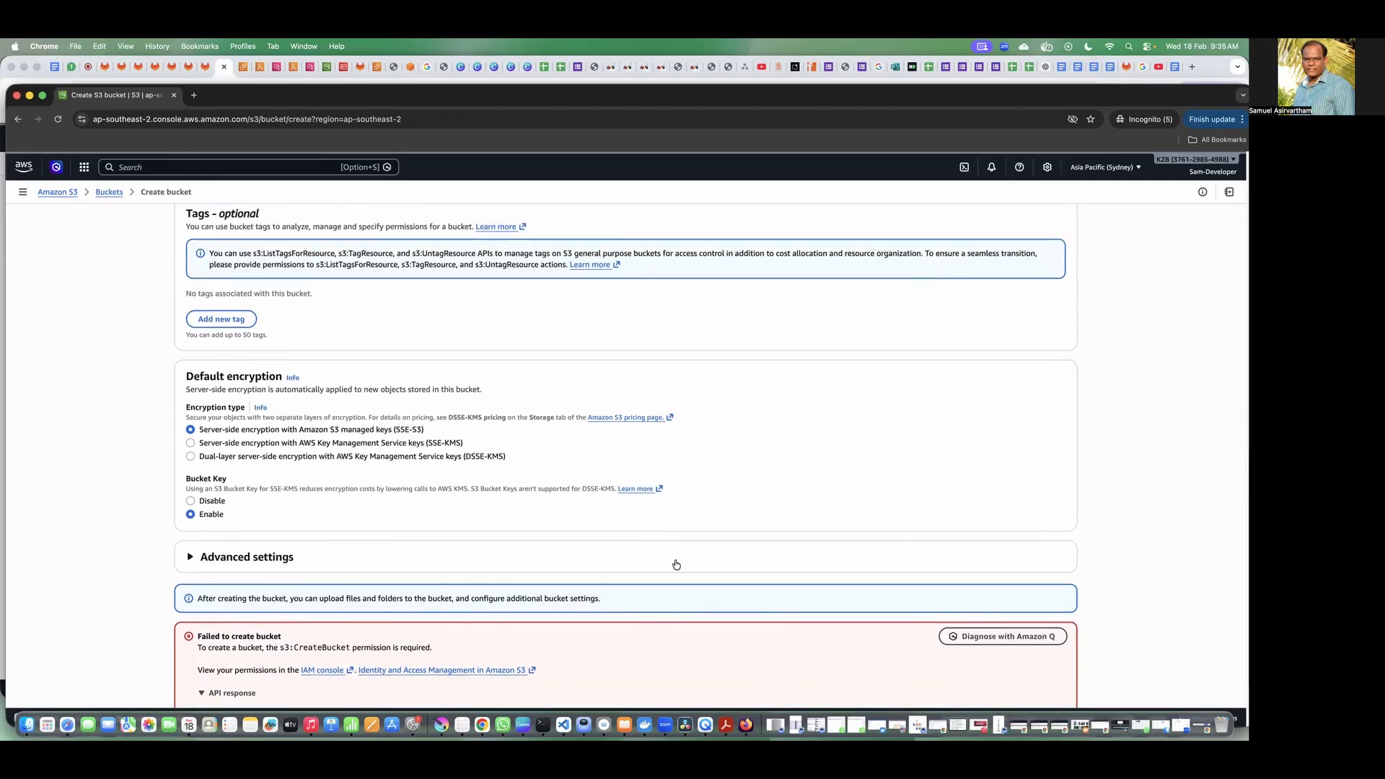
{"action": "scroll", "coordinate": [676, 564], "scroll_direction": "up", "scroll_amount": 10}
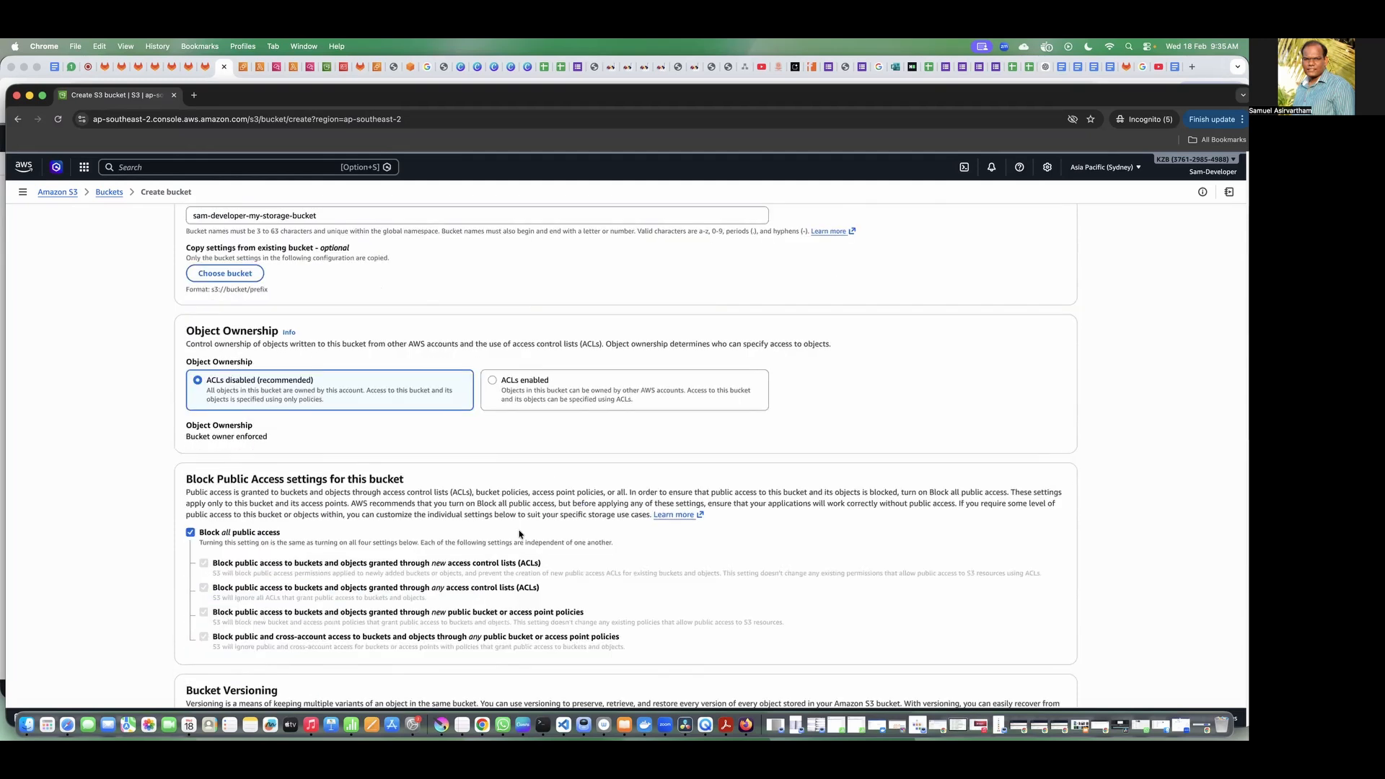
{"action": "scroll", "coordinate": [552, 516], "scroll_direction": "down", "scroll_amount": 2}
{"action": "scroll", "coordinate": [552, 515], "scroll_direction": "down", "scroll_amount": 10}
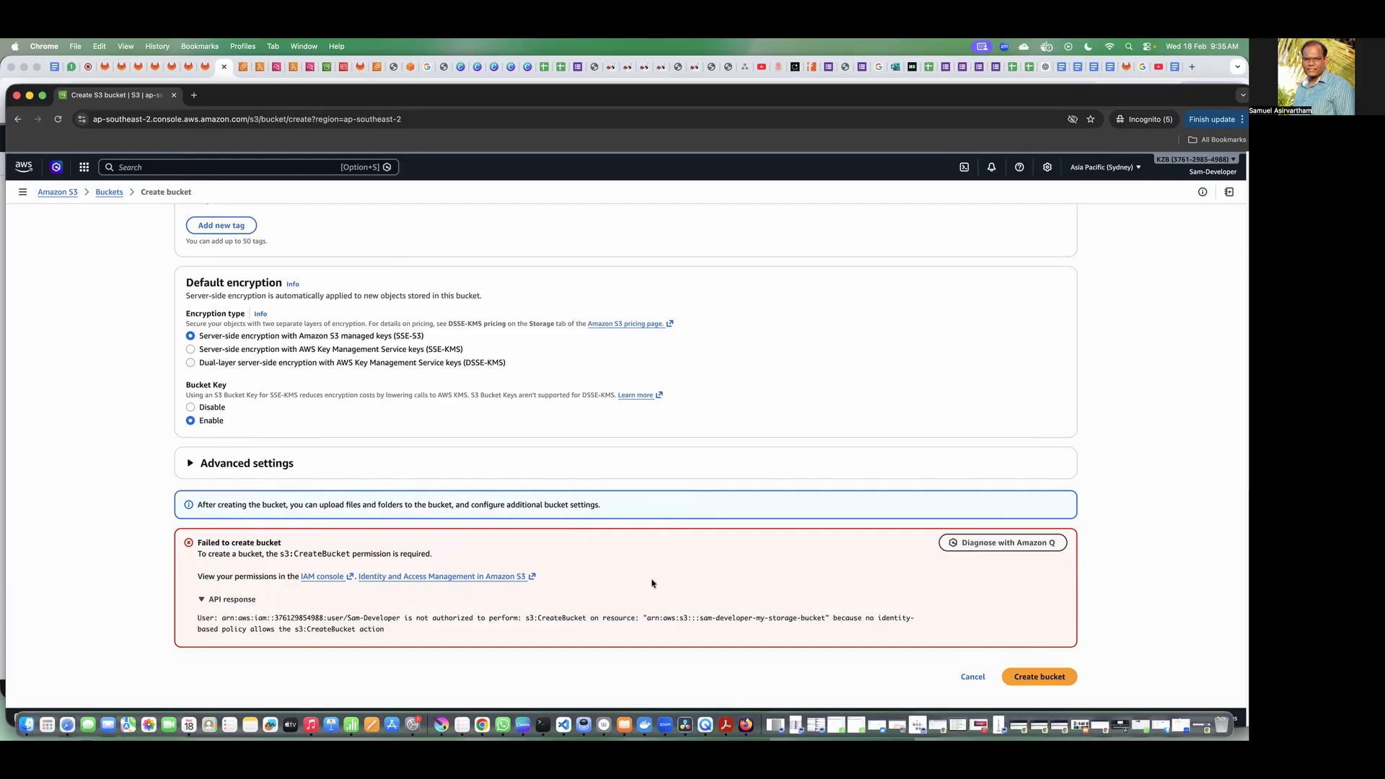
Step: Switch to the administrator's IAM window, open the developer user and start adding permissions by attaching policies directly
{"action": "left_click", "coordinate": [29, 99]}
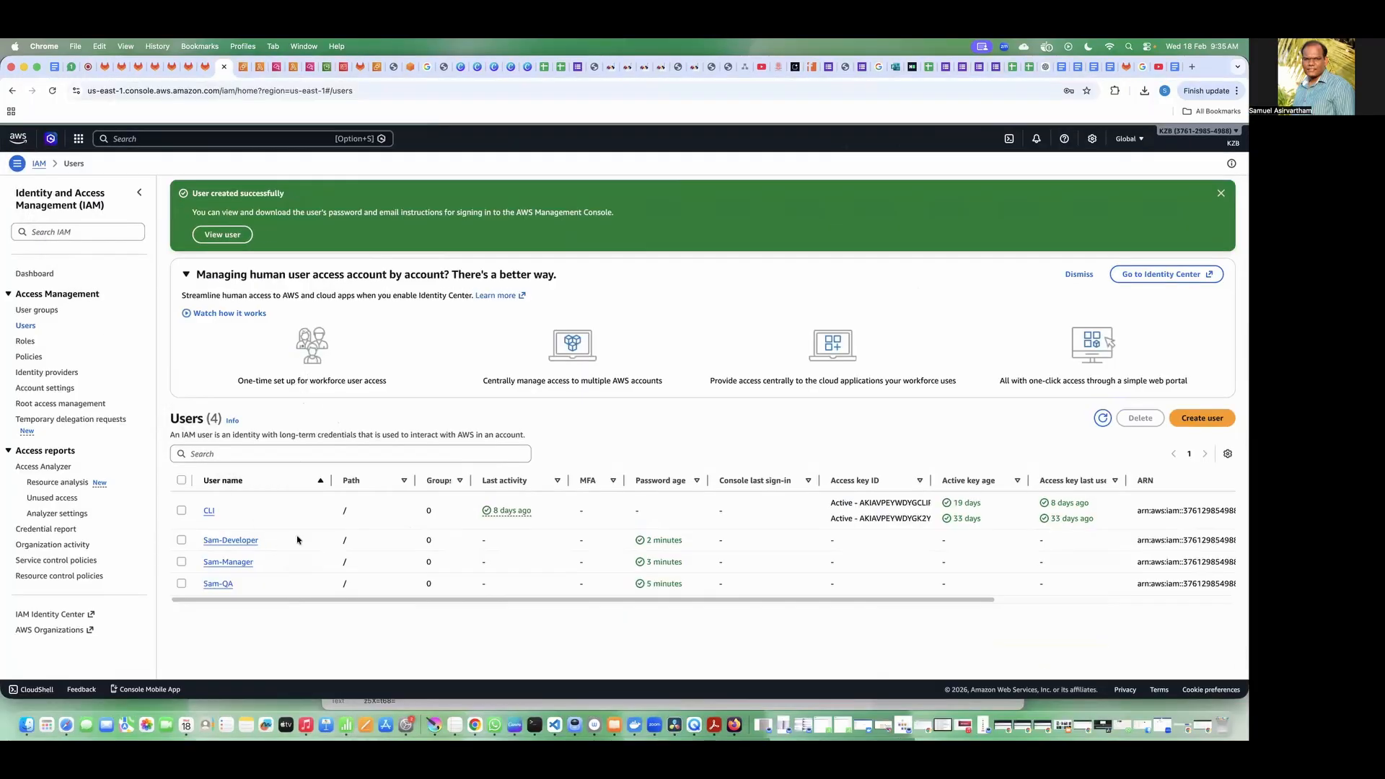
{"action": "left_click", "coordinate": [230, 540]}
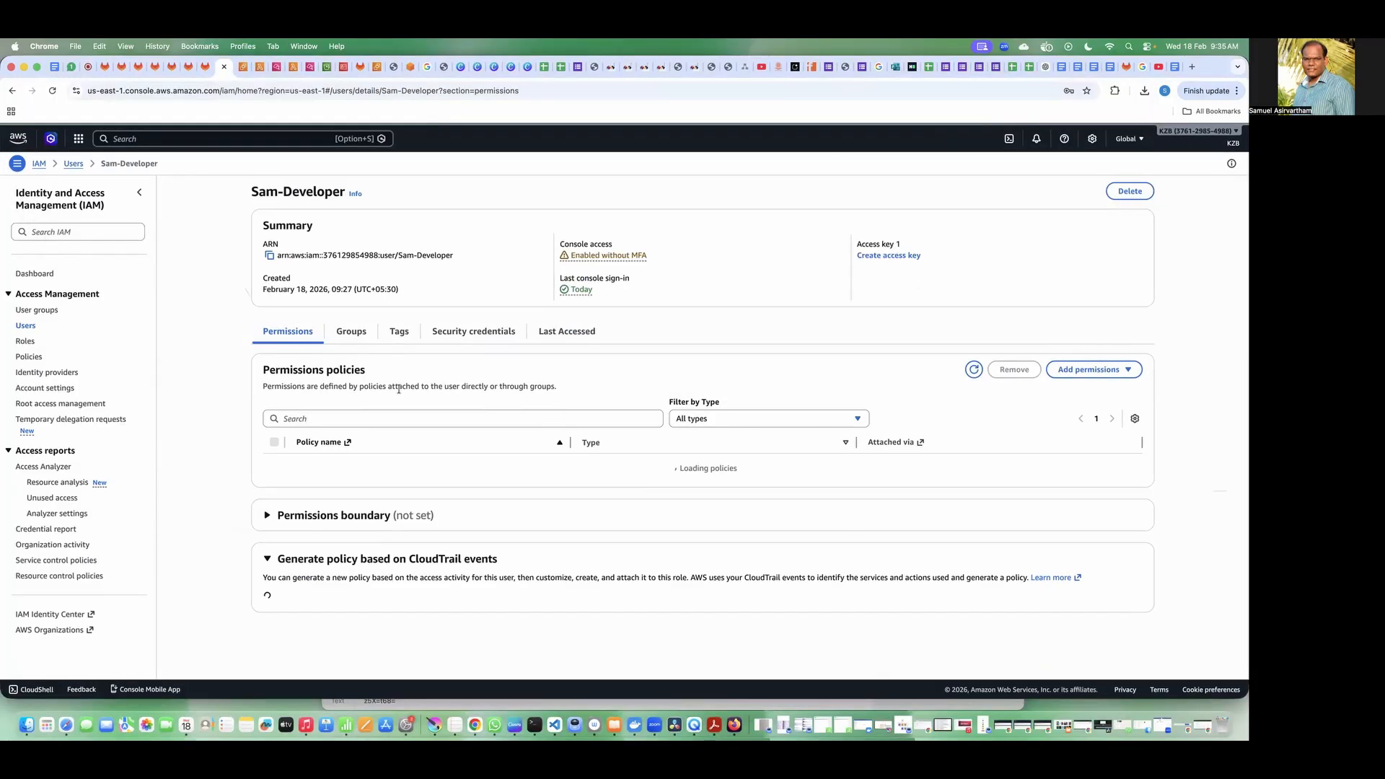
{"action": "left_click", "coordinate": [1093, 374]}
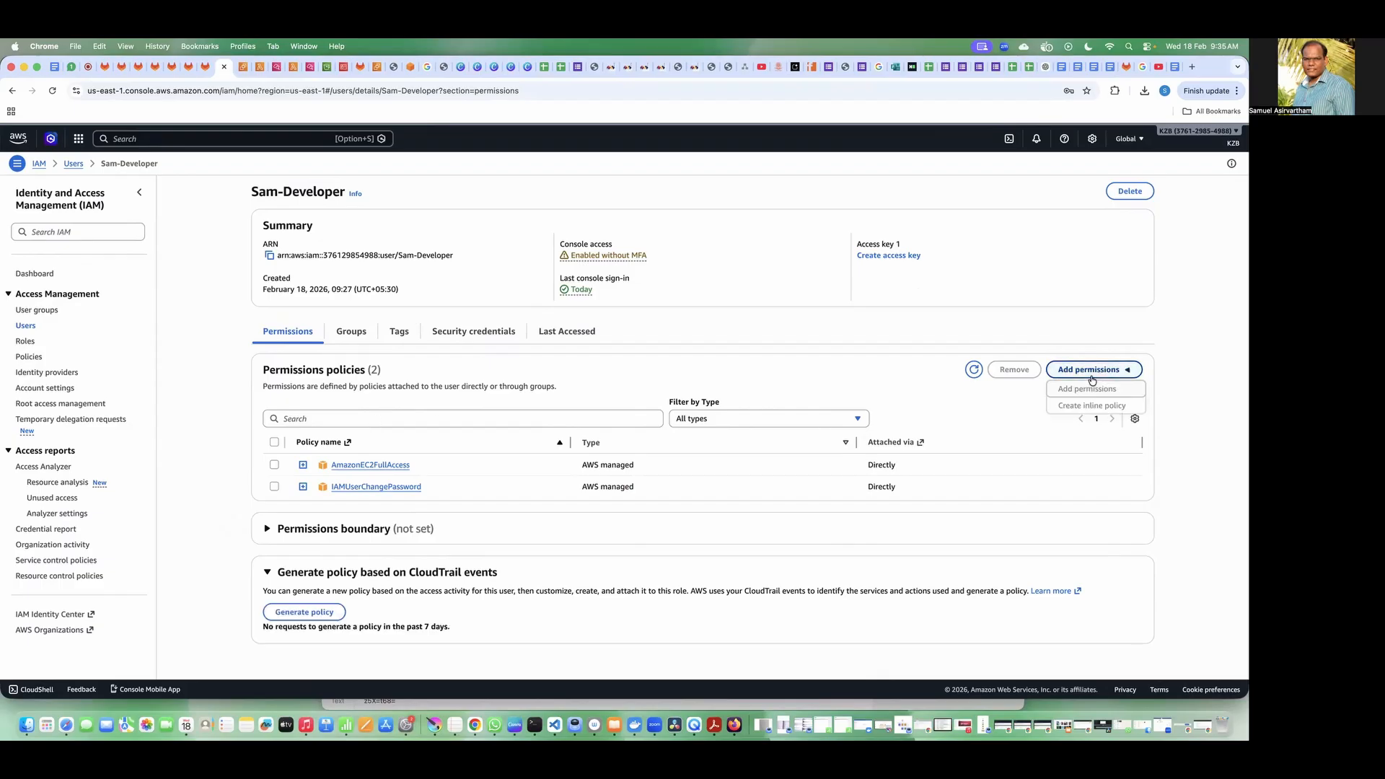
{"action": "left_click", "coordinate": [1087, 389]}
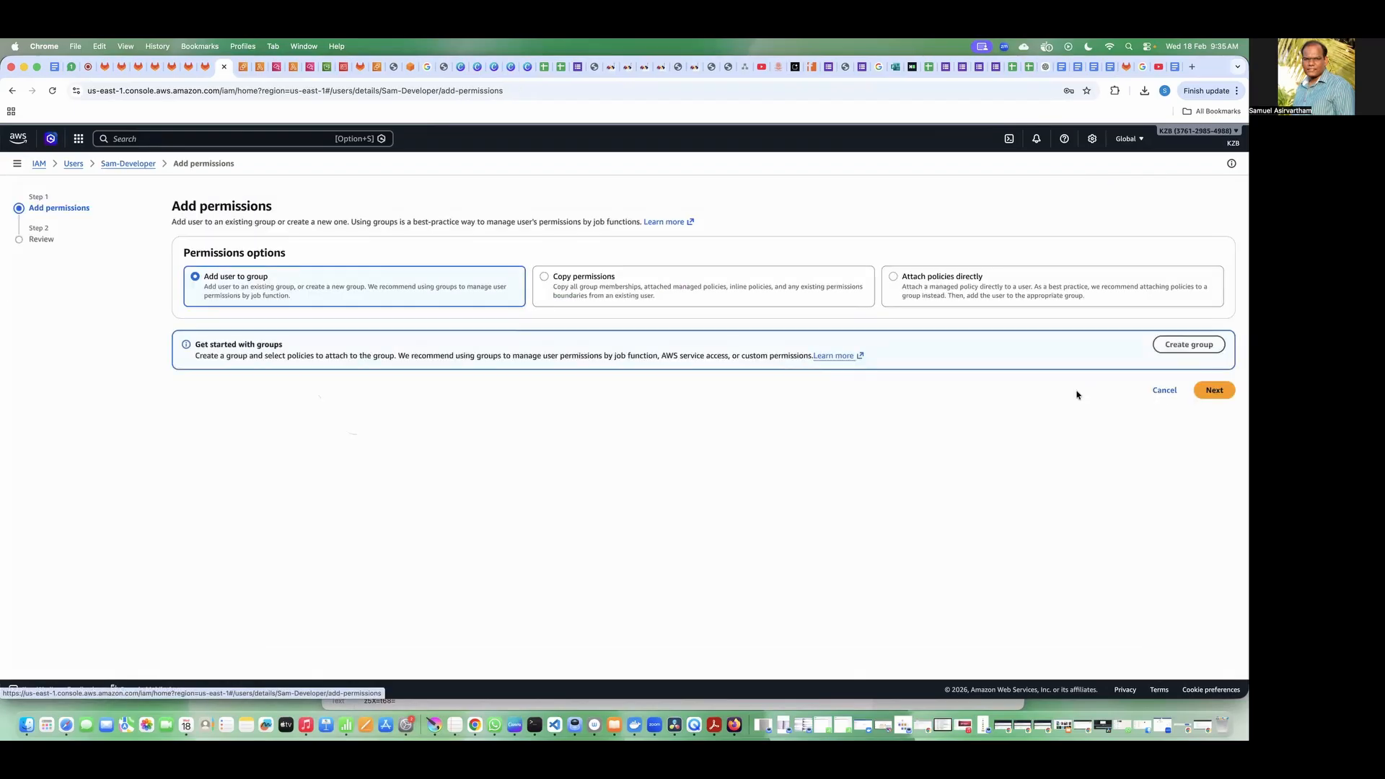
{"action": "left_click", "coordinate": [941, 300]}
Step: Filter the permissions policies by "s3f" to find AmazonS3FullAccess
{"action": "left_click", "coordinate": [389, 381]}
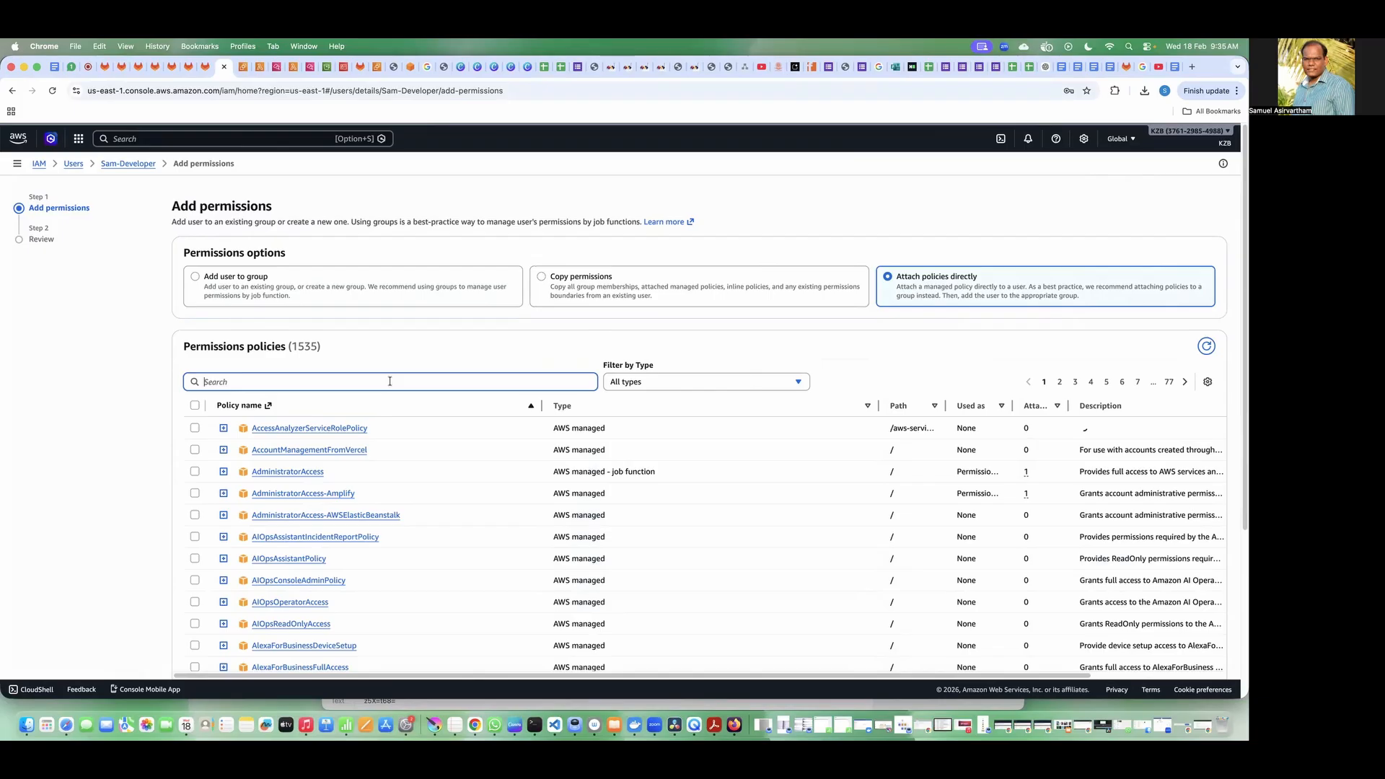
{"action": "type", "text": "s3"}
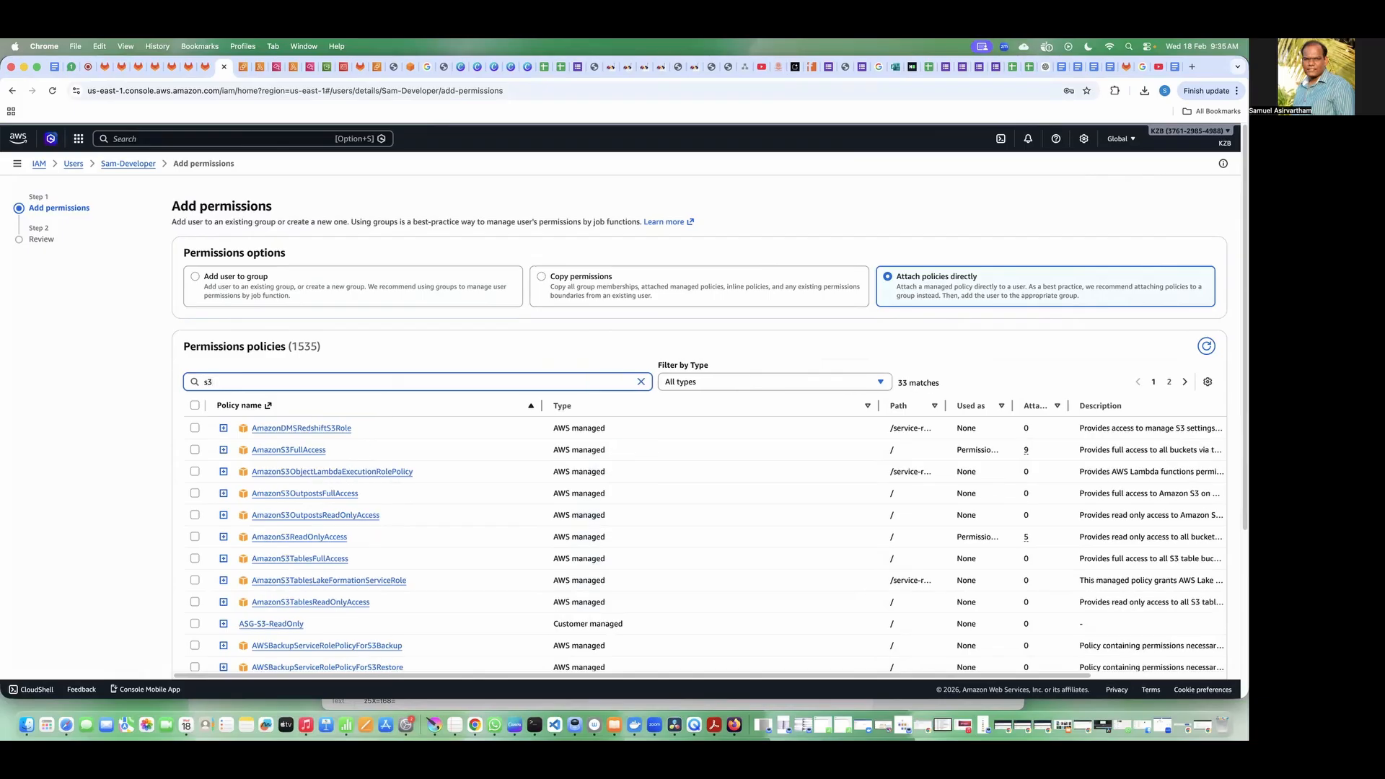
{"action": "type", "text": "f"}
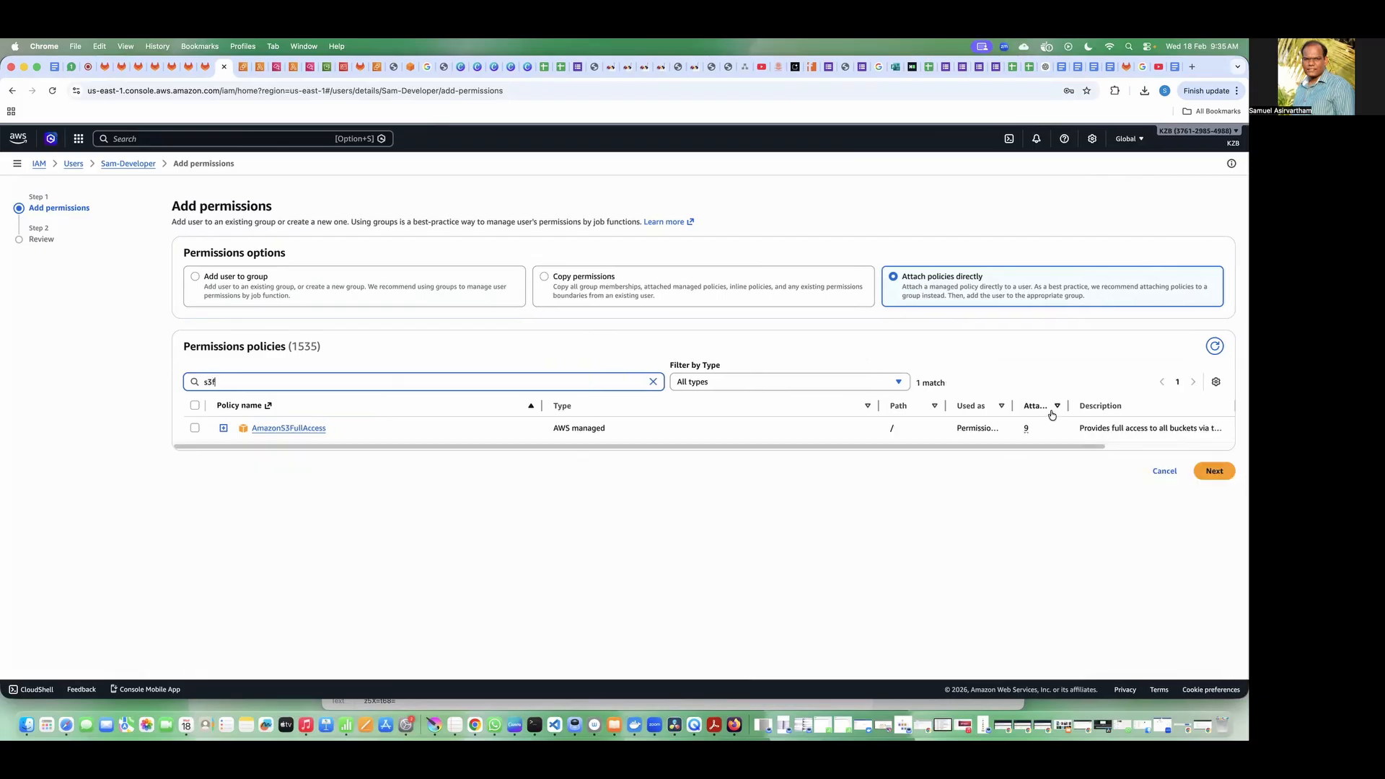
Step: Resize the policy table's columns so the full AmazonS3FullAccess name and description can be read
{"action": "left_click_drag", "start_coordinate": [541, 405], "coordinate": [346, 407]}
{"action": "left_click_drag", "start_coordinate": [683, 404], "coordinate": [405, 417]}
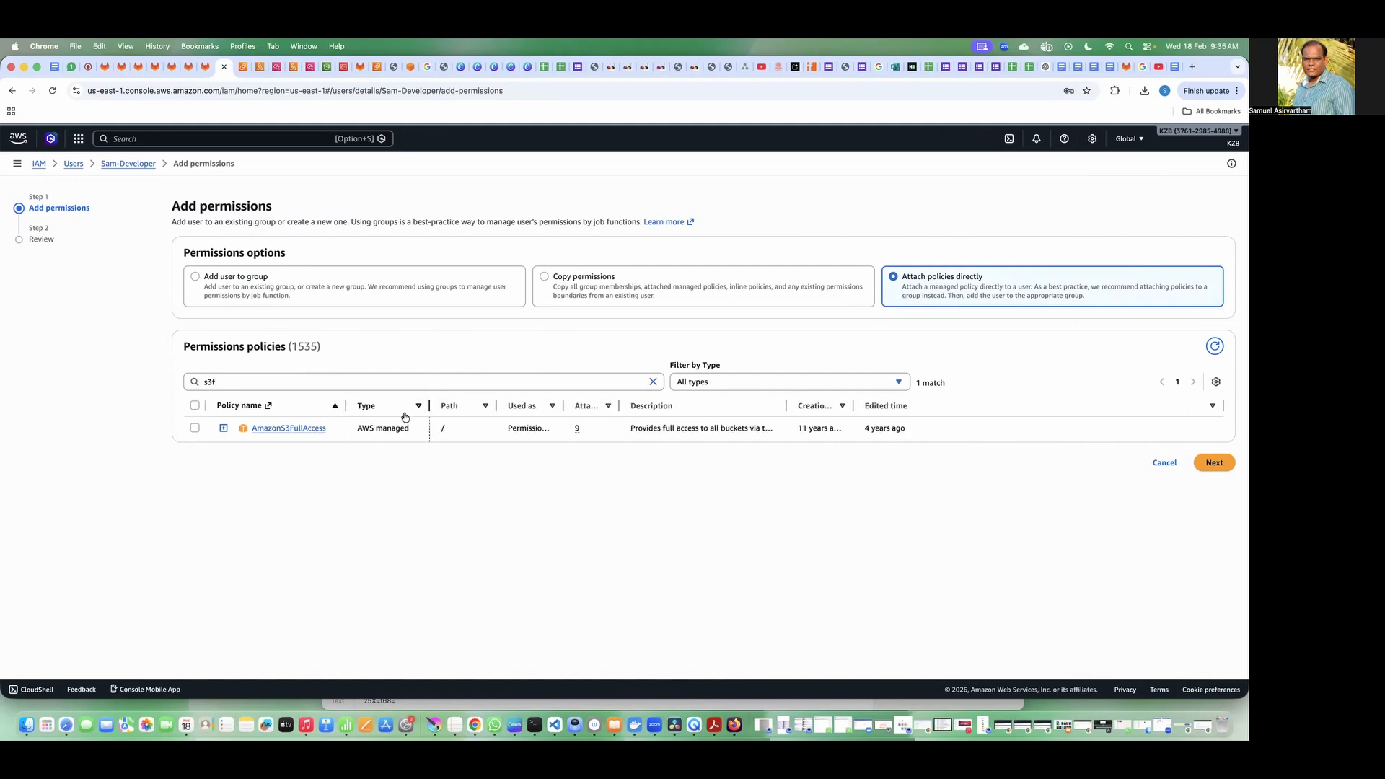
{"action": "left_click_drag", "start_coordinate": [788, 405], "coordinate": [986, 397]}
{"action": "left_click_drag", "start_coordinate": [714, 430], "coordinate": [875, 431]}
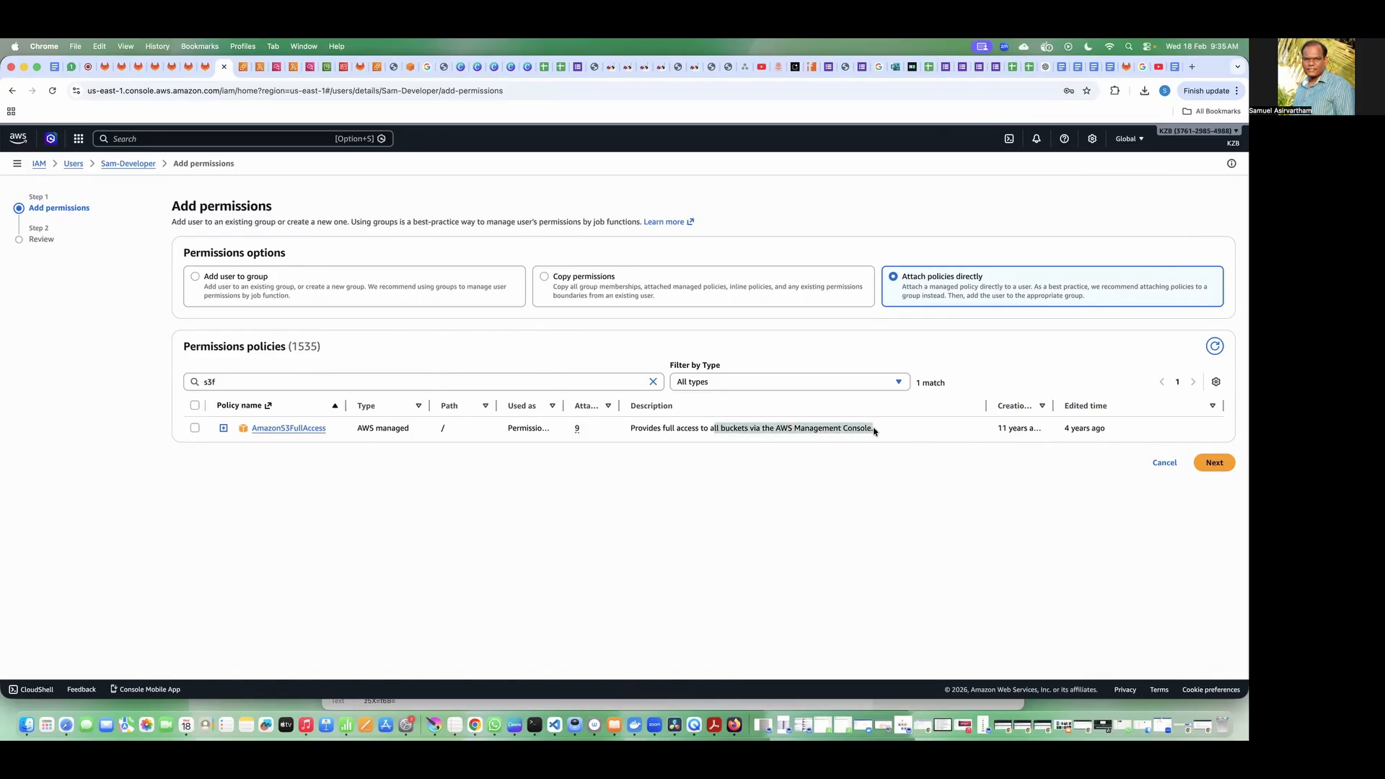
{"action": "left_click", "coordinate": [875, 431]}
{"action": "left_click_drag", "start_coordinate": [347, 406], "coordinate": [360, 406]}
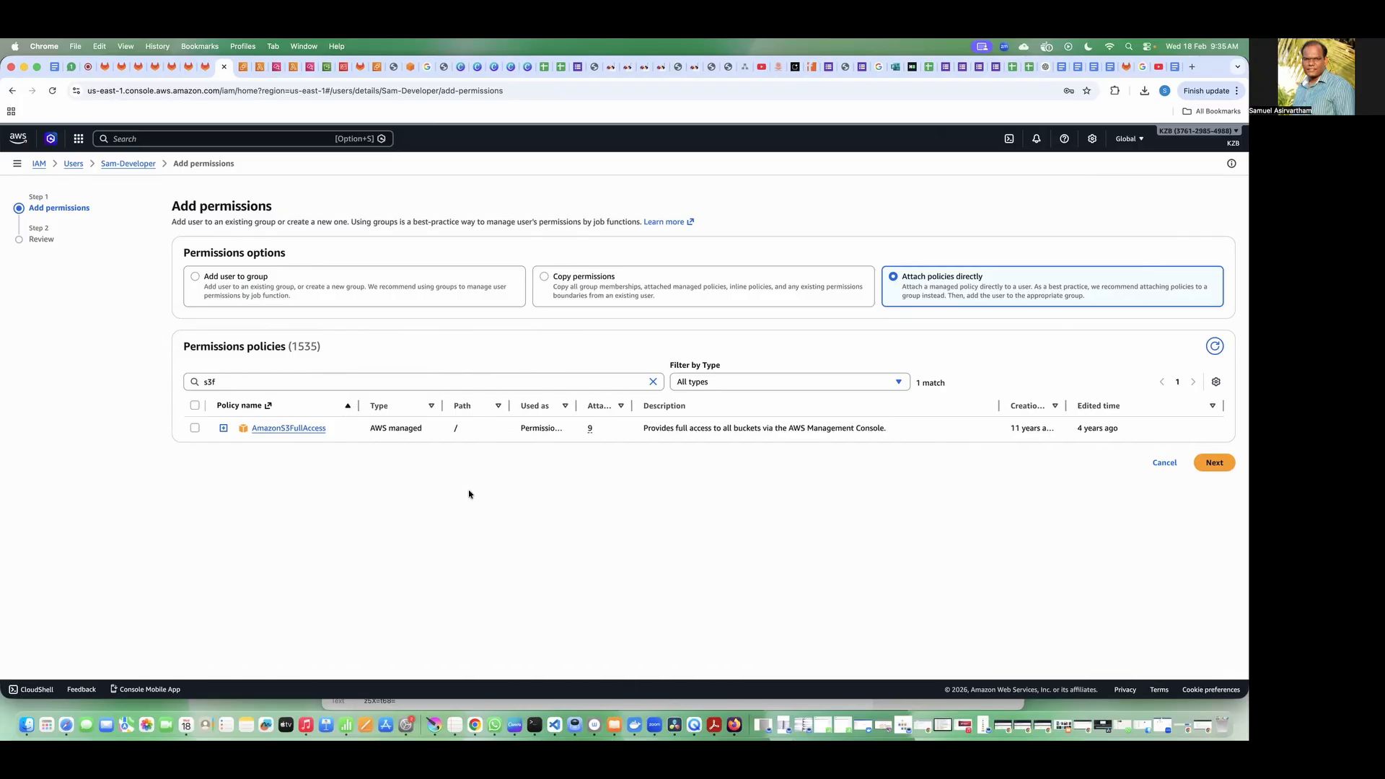
Step: Leave the developer's add-permissions page without attaching a policy and open a new incognito window
{"action": "left_click", "coordinate": [132, 170]}
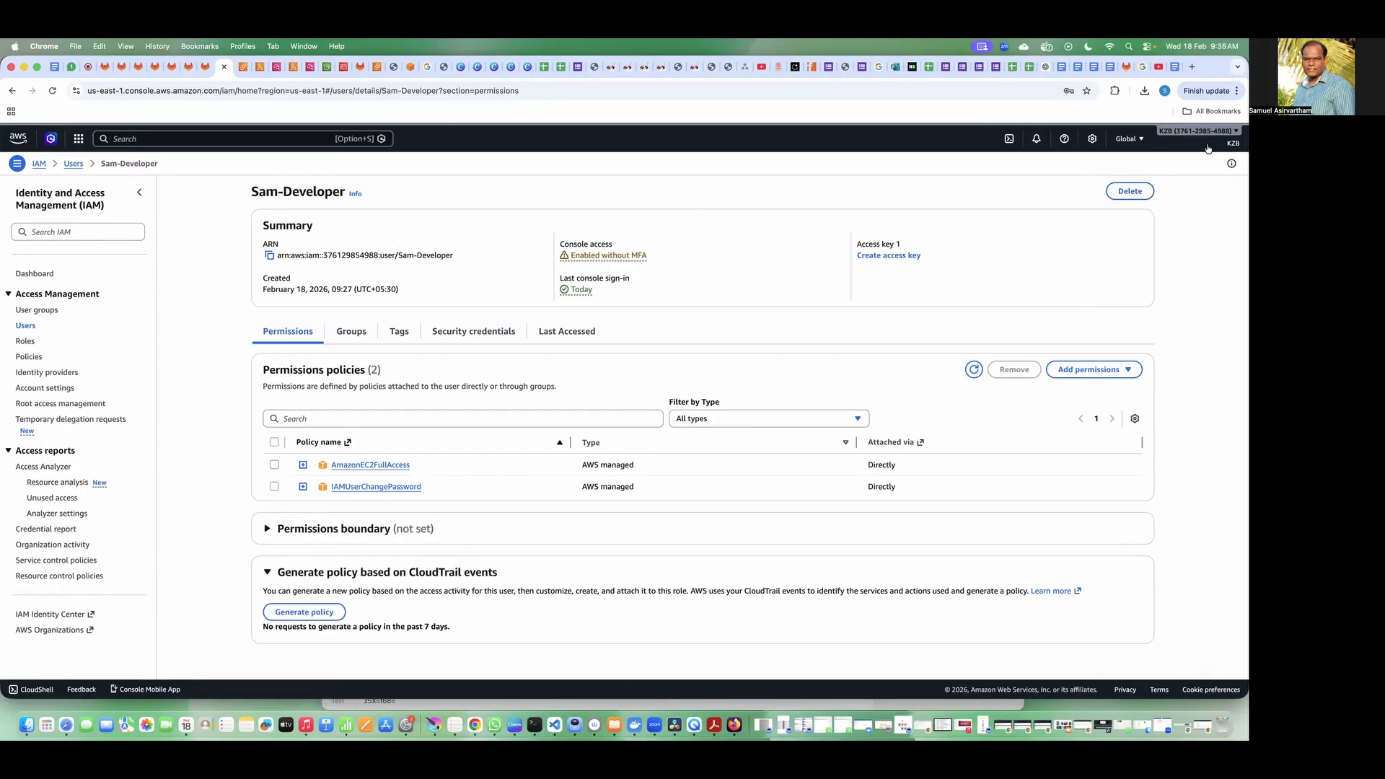
{"action": "left_click", "coordinate": [1235, 90]}
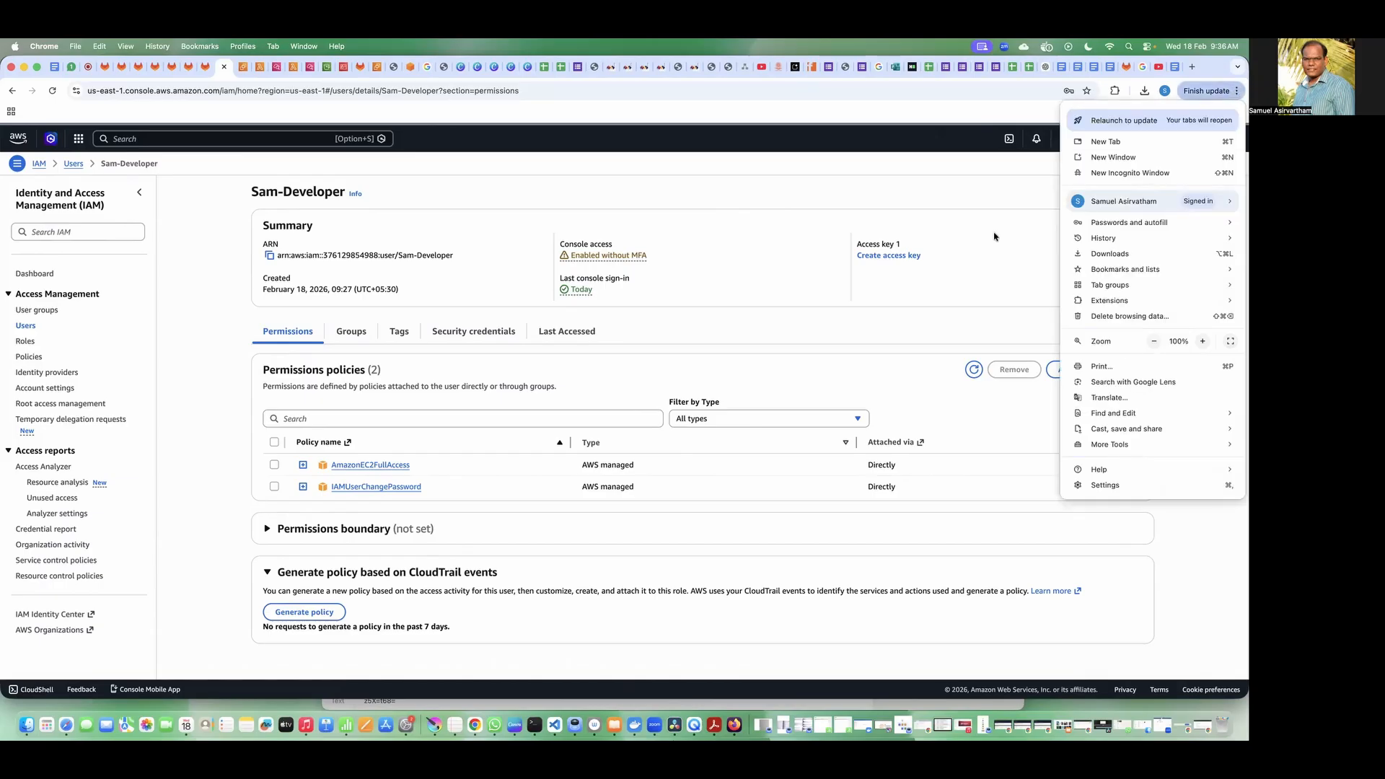
{"action": "left_click", "coordinate": [1104, 174]}
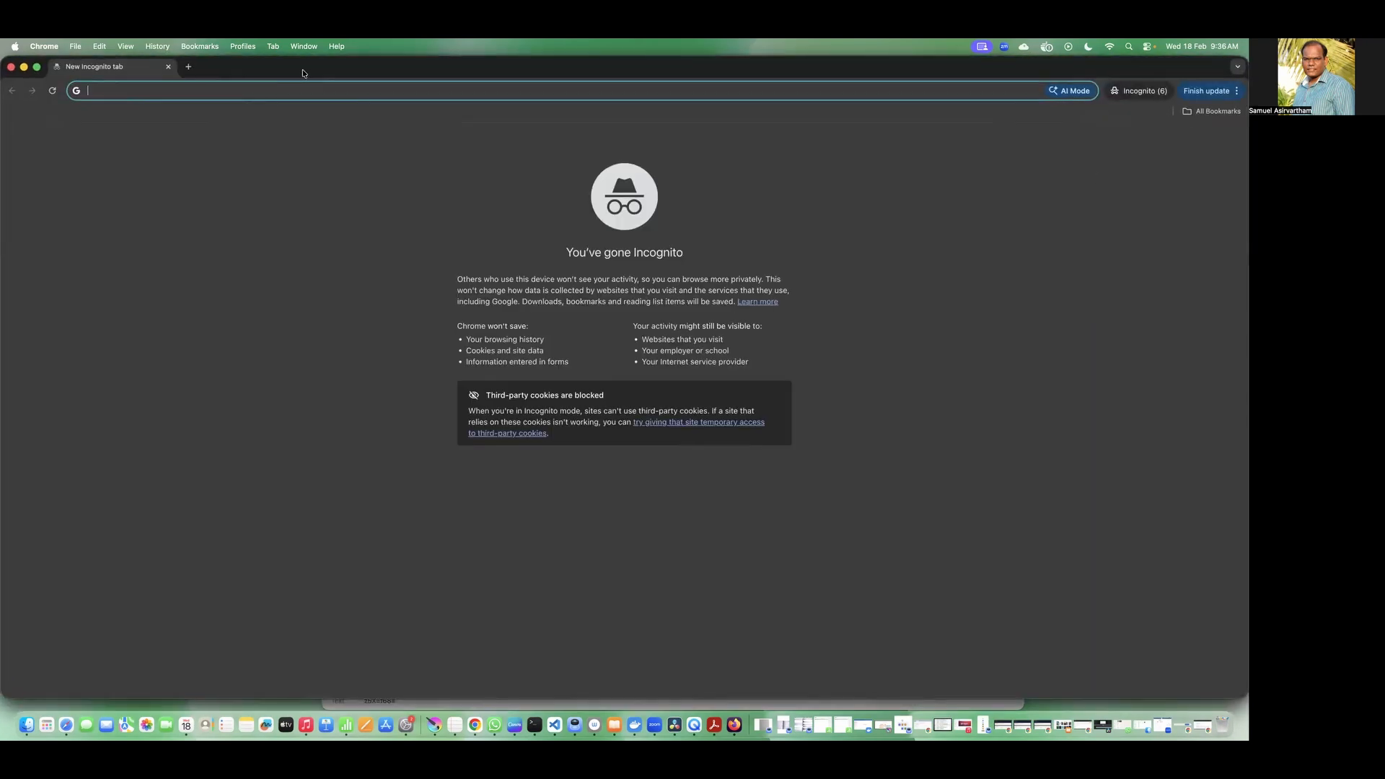
{"action": "left_click_drag", "start_coordinate": [303, 73], "coordinate": [304, 195]}
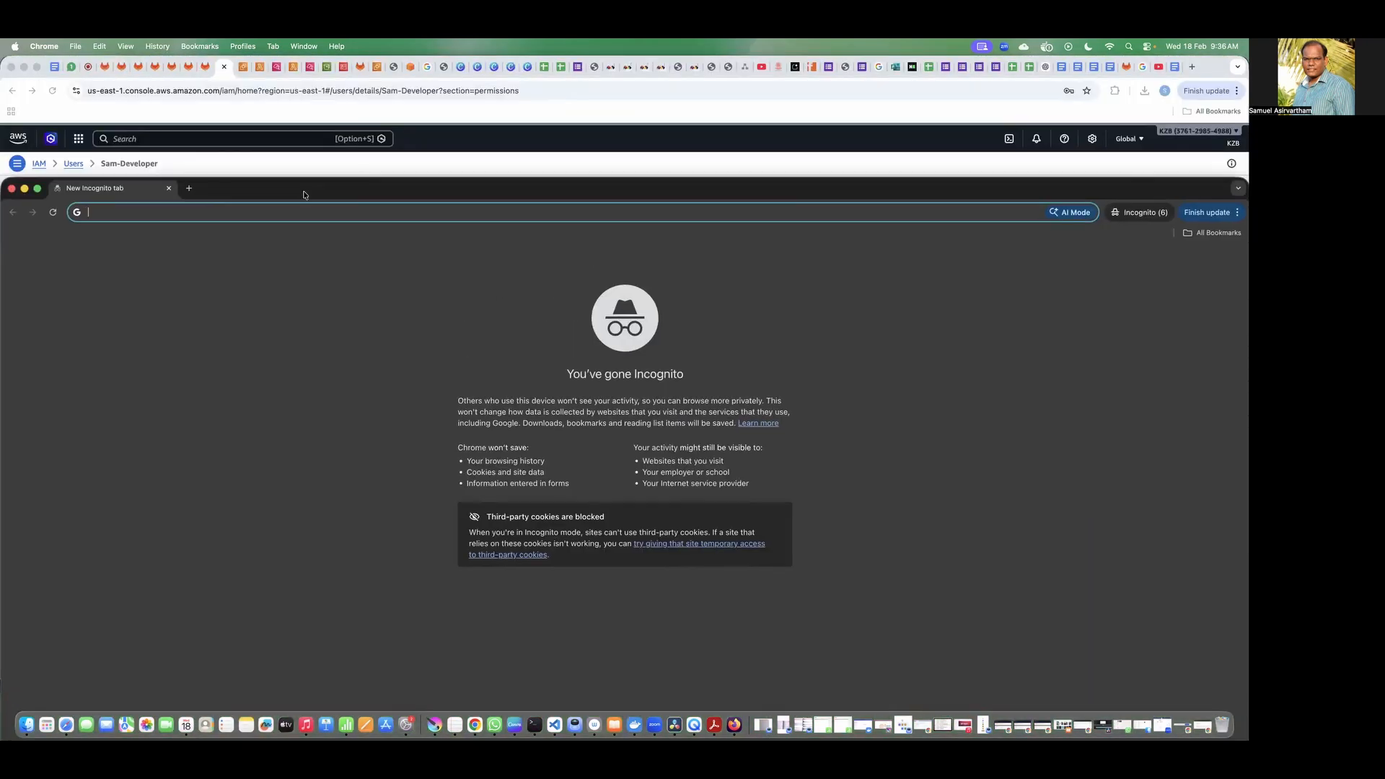
Step: Open the QA user's credentials CSV from Downloads and load its console sign-in URL in the incognito window
{"action": "left_click", "coordinate": [26, 724]}
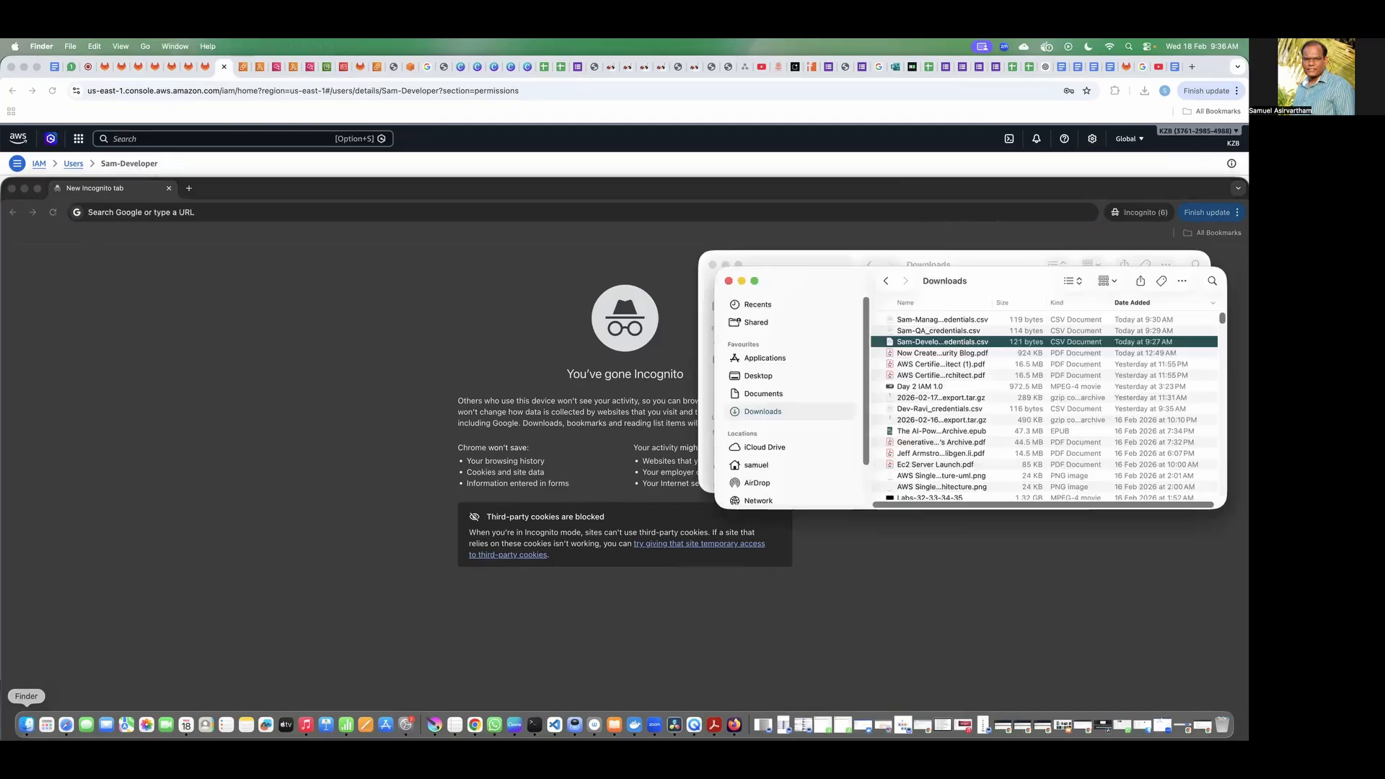
{"action": "left_click", "coordinate": [961, 333]}
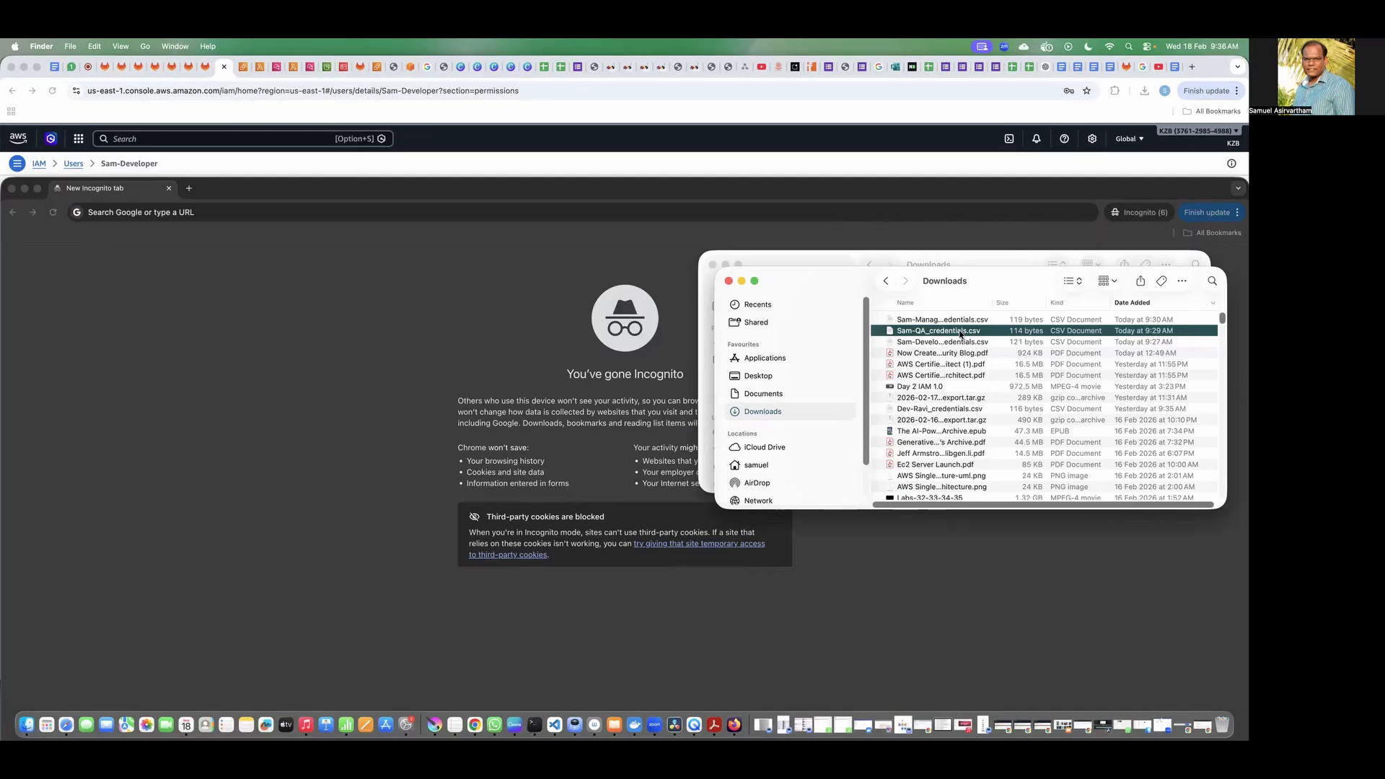
{"action": "double_click", "coordinate": [961, 333]}
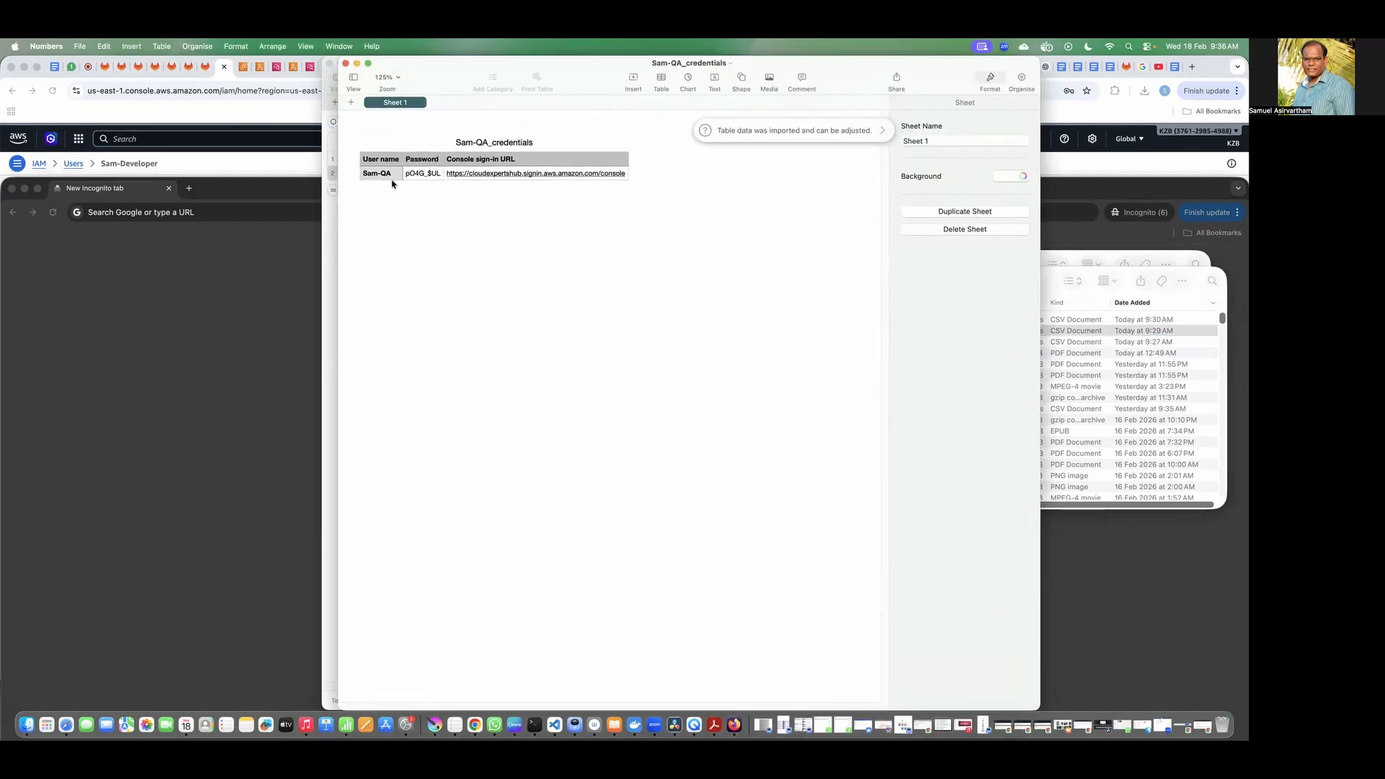
{"action": "left_click", "coordinate": [424, 175]}
{"action": "key", "text": "Tab"}
{"action": "left_click", "coordinate": [159, 212]}
{"action": "type", "text": "https://cloudexpertshub.signin.aws.amazon.com/console"}
{"action": "key", "text": "Return"}
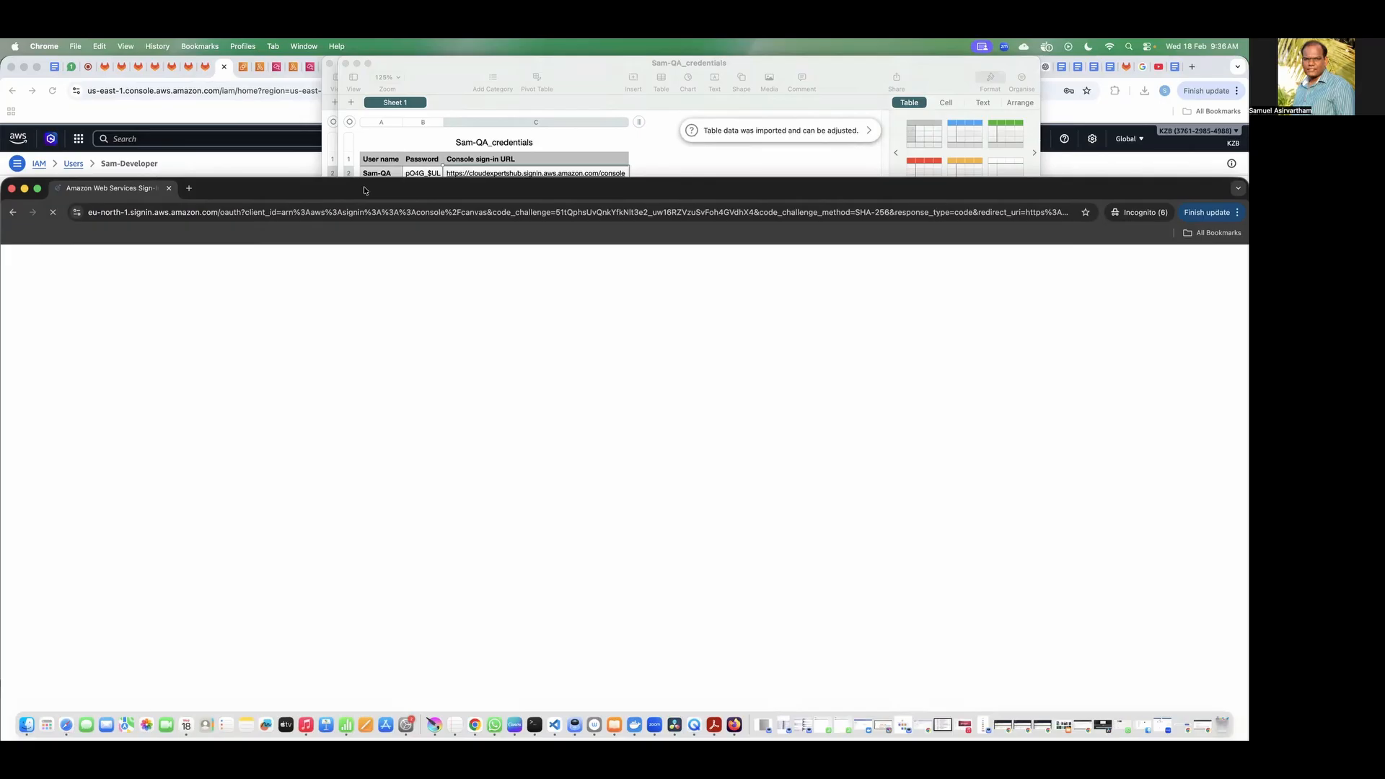
{"action": "left_click_drag", "start_coordinate": [364, 190], "coordinate": [382, 211]}
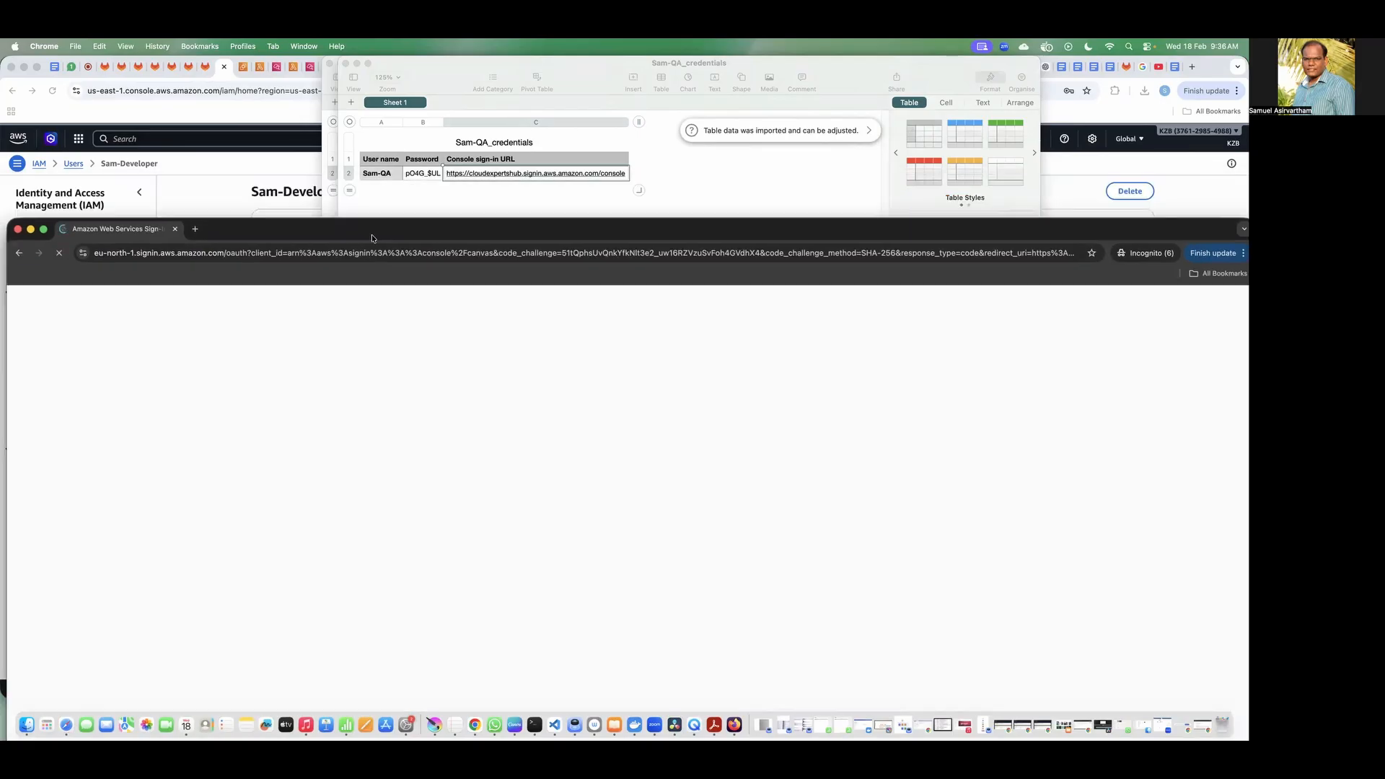
Step: Sign in as the QA IAM user with the username and password copied from the credentials file
{"action": "left_click", "coordinate": [378, 177]}
{"action": "left_click", "coordinate": [378, 176]}
{"action": "key", "text": "super+Tab"}
{"action": "key", "text": "super+v"}
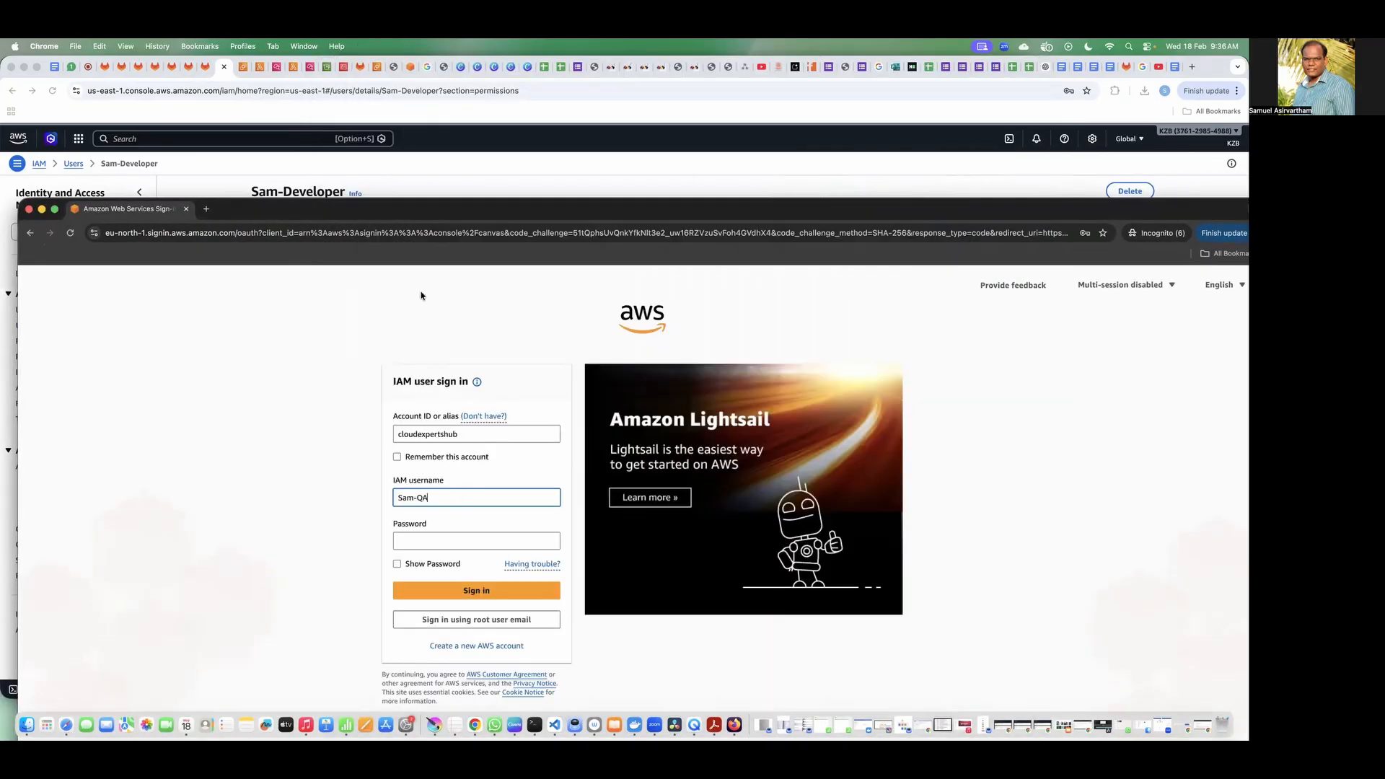
{"action": "key", "text": "super+Tab"}
{"action": "left_click", "coordinate": [419, 174]}
{"action": "key", "text": "super+Tab"}
{"action": "left_click", "coordinate": [476, 542]}
{"action": "key", "text": "super+v"}
{"action": "left_click", "coordinate": [443, 592]}
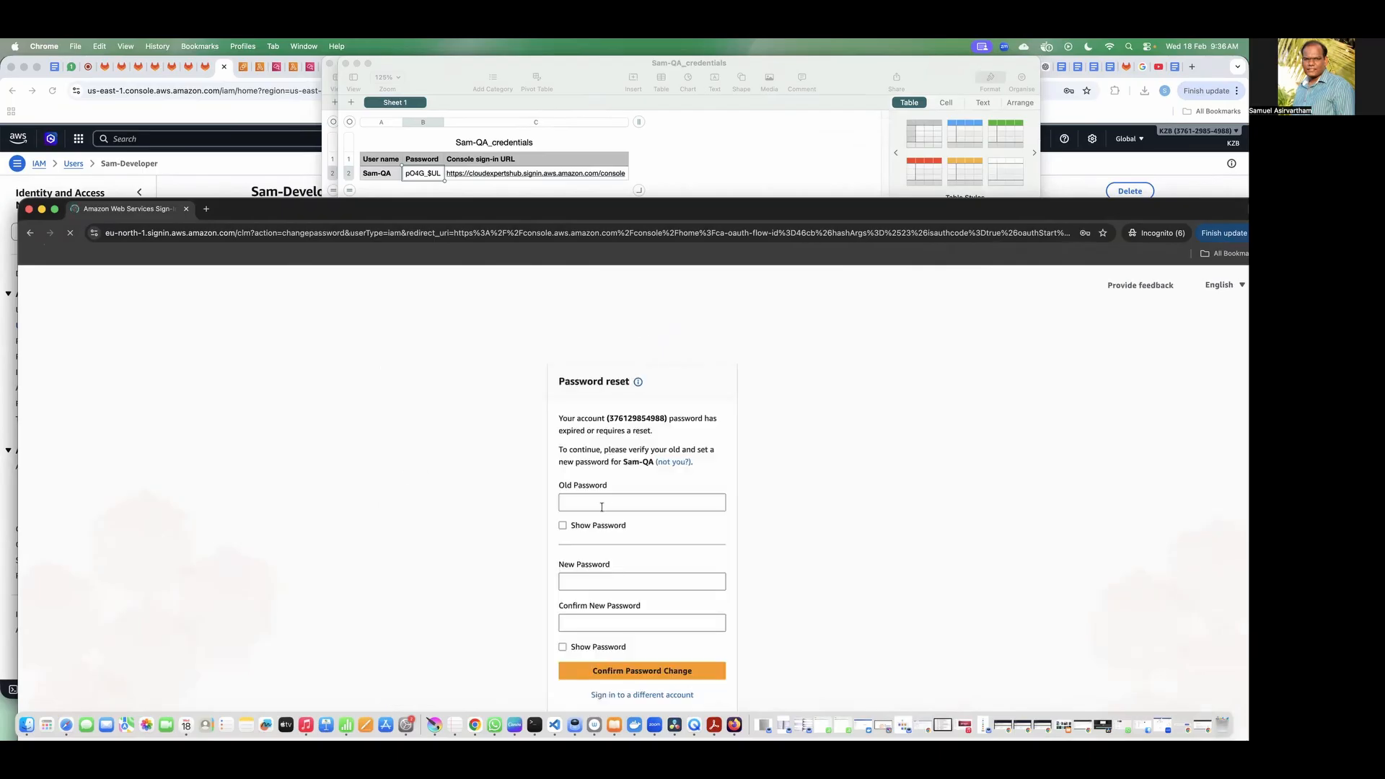
Step: Reset the QA user's password by entering the old password and a confirmed new one, and continue to the console
{"action": "left_click", "coordinate": [600, 504]}
{"action": "key", "text": "super+v"}
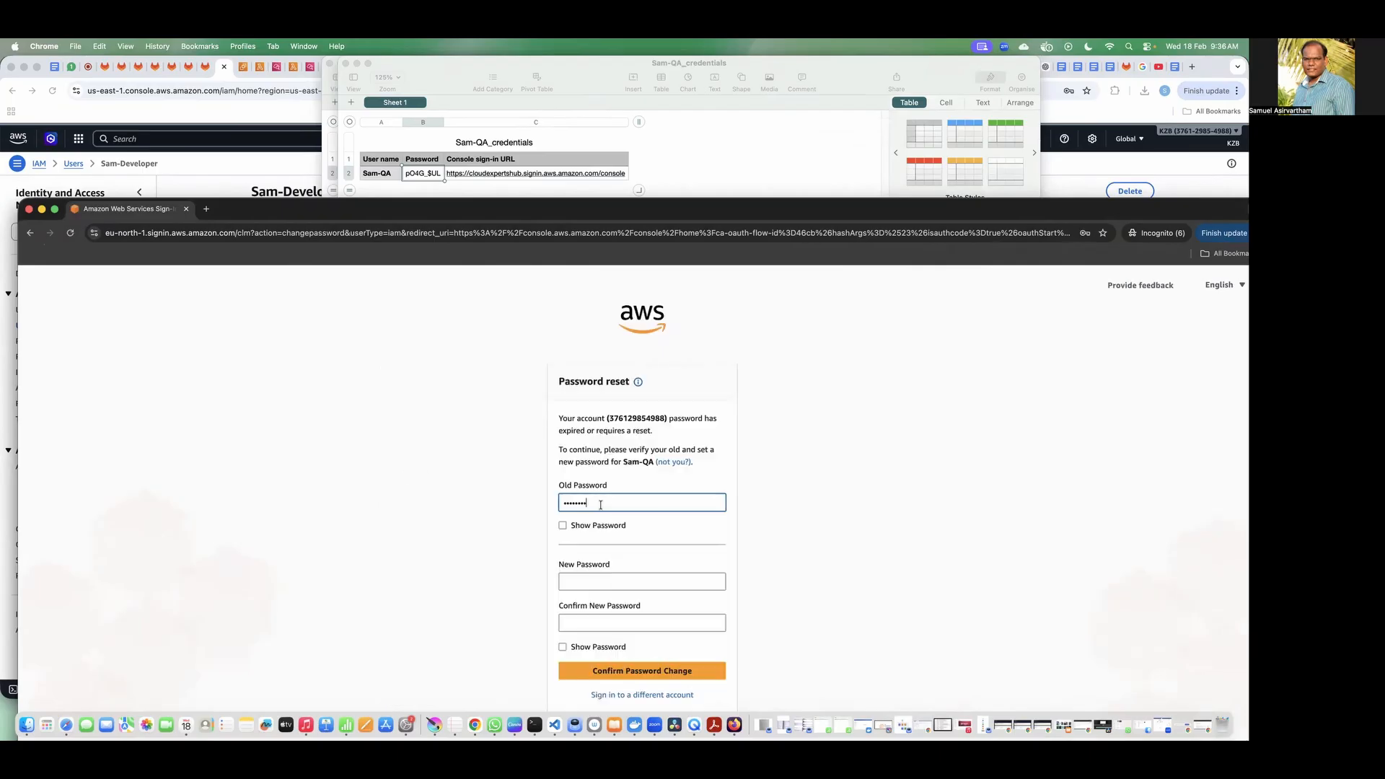
{"action": "left_click", "coordinate": [635, 578]}
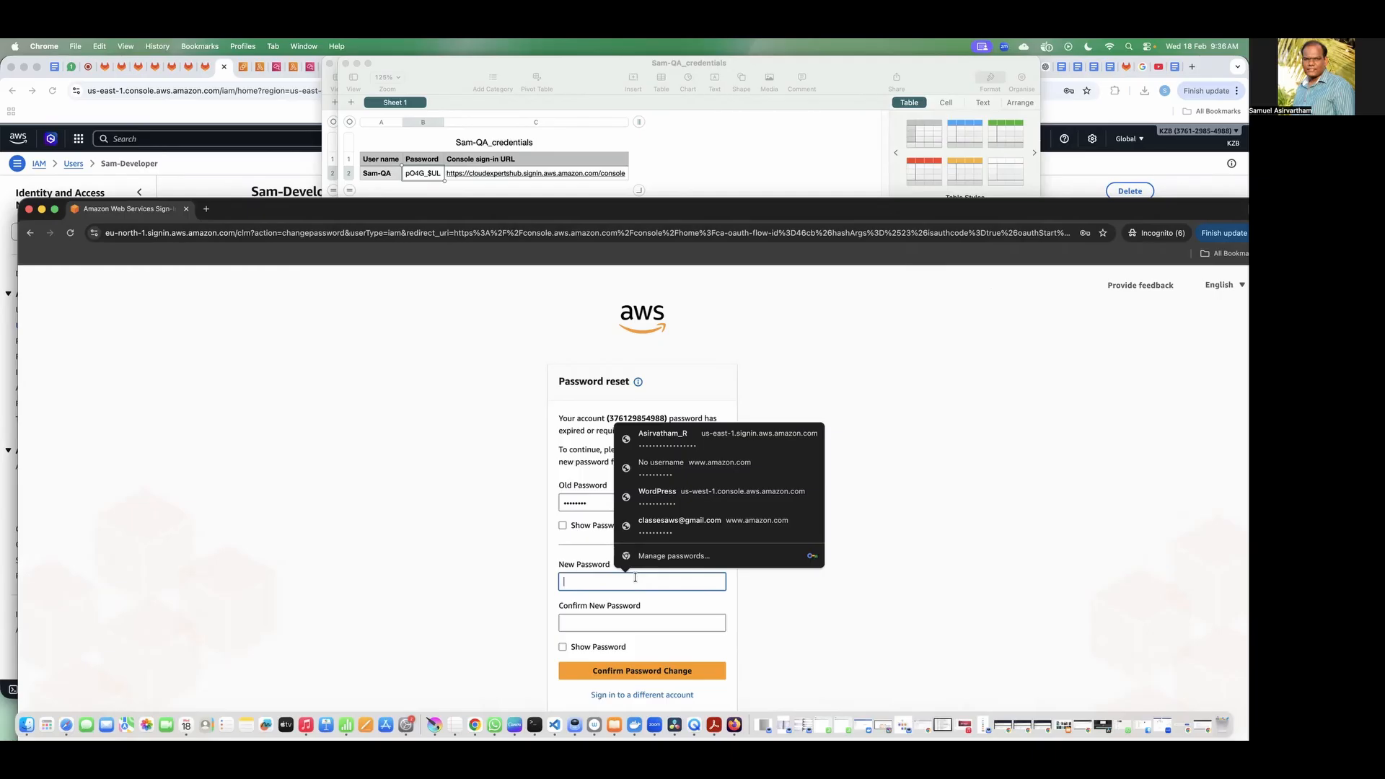
{"action": "key", "text": "super+v"}
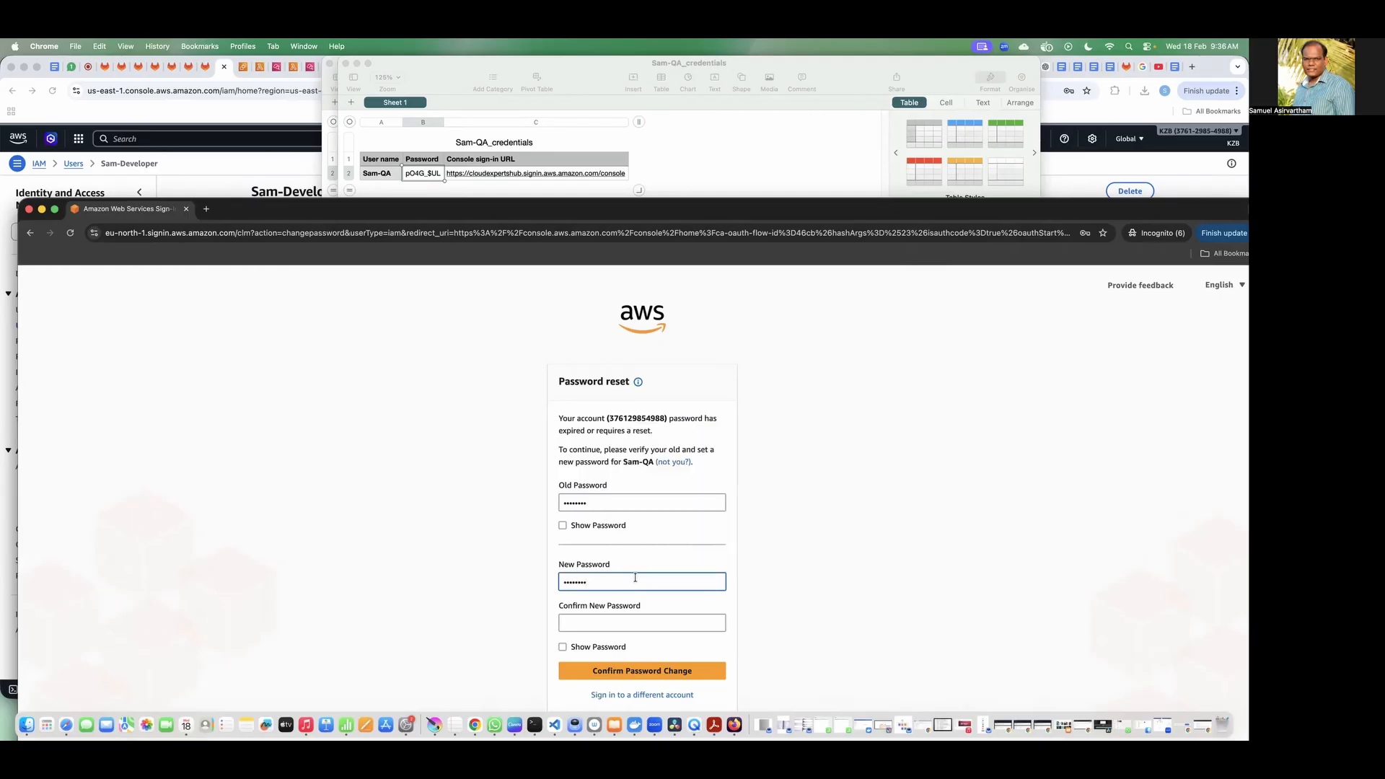
{"action": "type", "text": "1"}
{"action": "left_click", "coordinate": [618, 625]}
{"action": "key", "text": "super+v"}
{"action": "type", "text": "1"}
{"action": "left_click", "coordinate": [623, 671]}
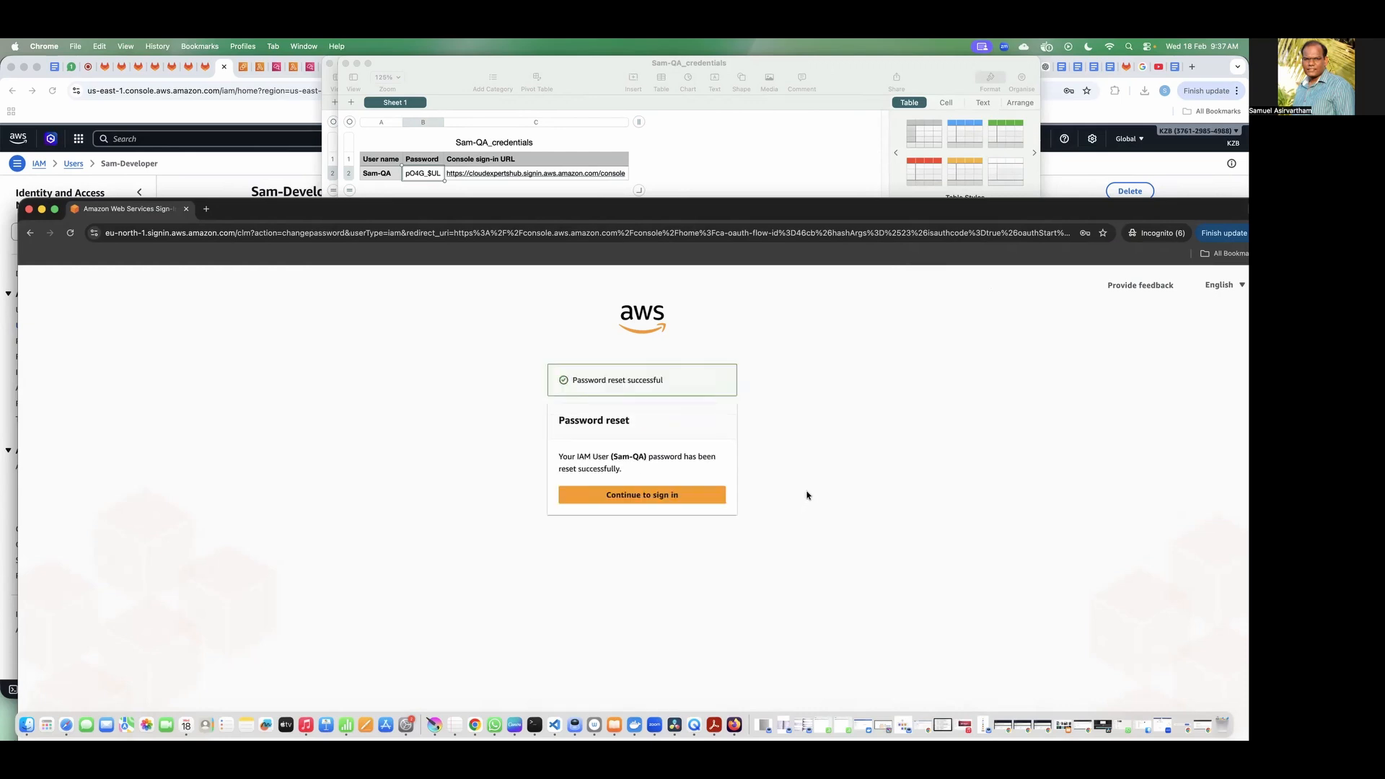
{"action": "left_click", "coordinate": [676, 497]}
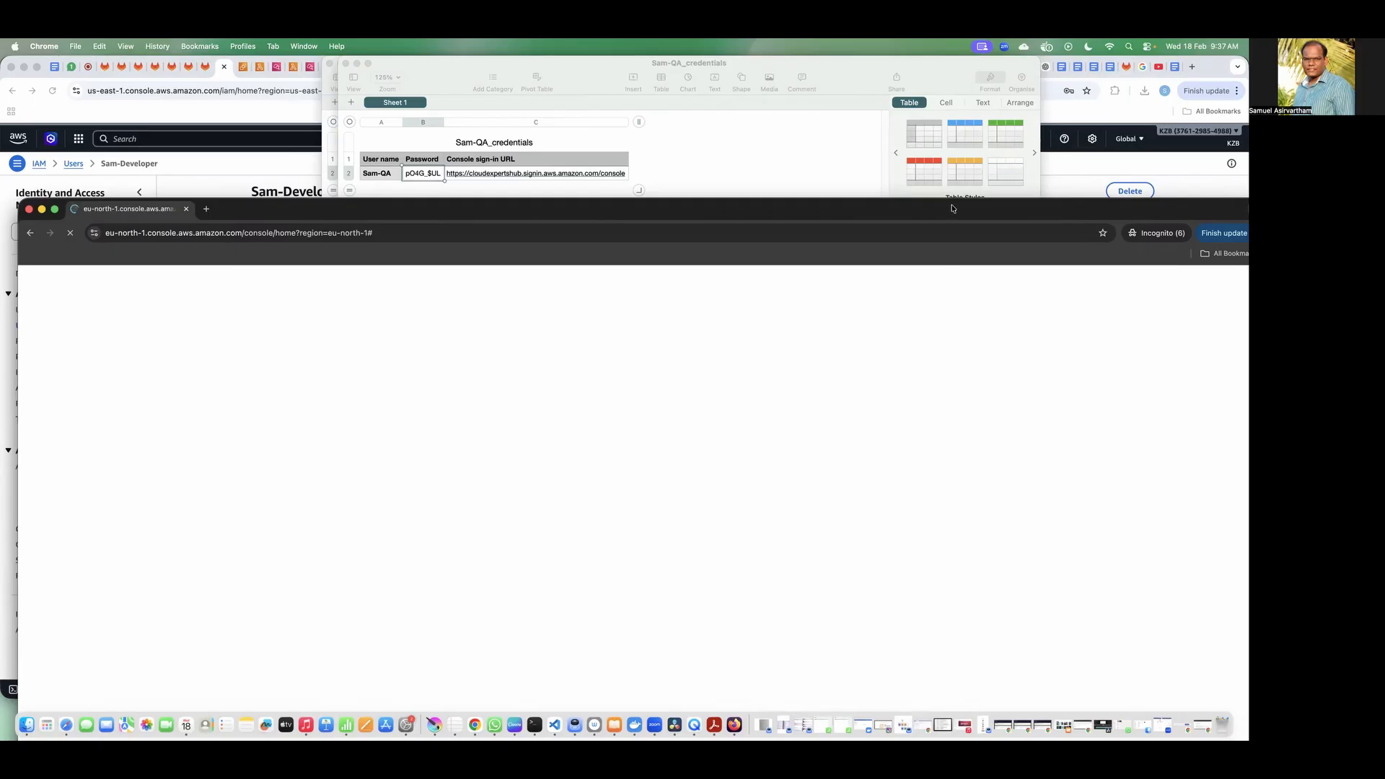
Step: Fit the QA console window on screen and open the EC2 form for launching an instance
{"action": "left_click_drag", "start_coordinate": [955, 210], "coordinate": [879, 196]}
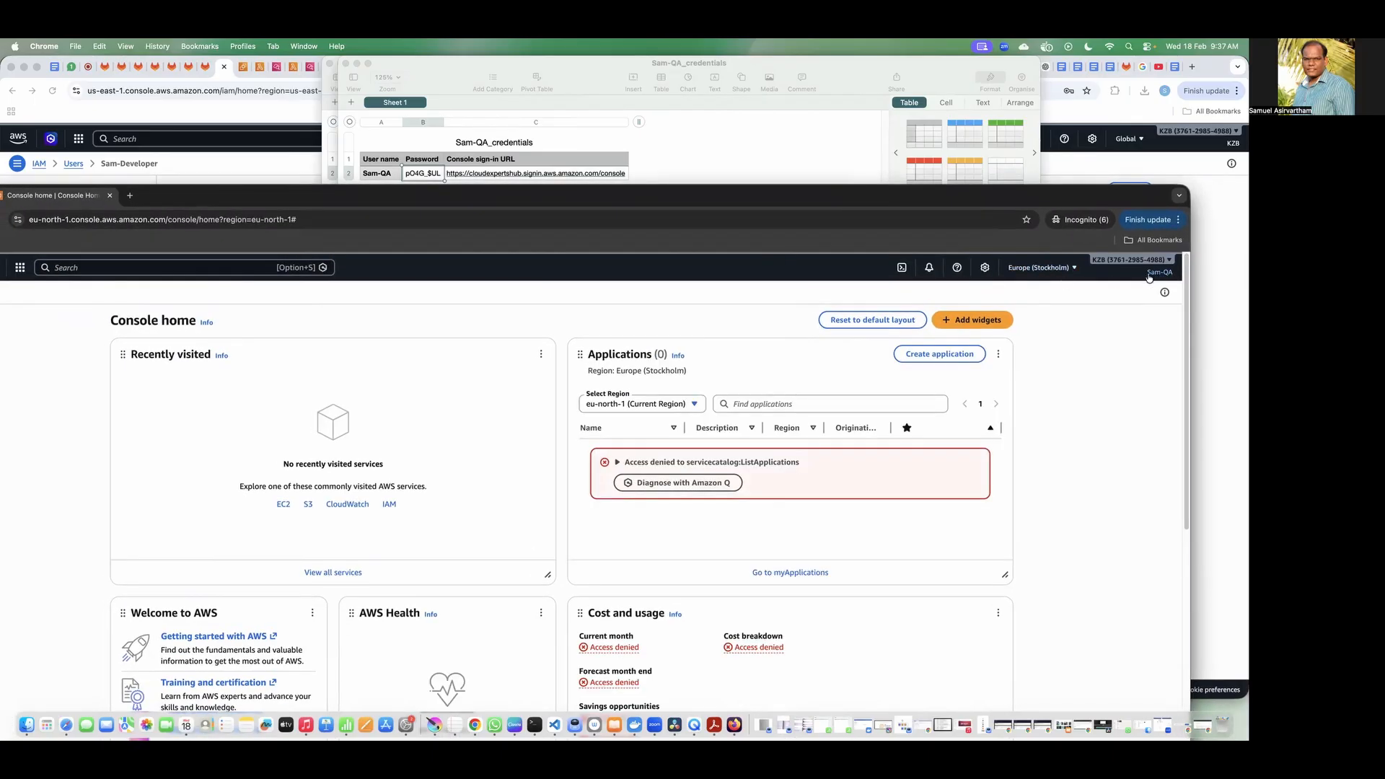
{"action": "left_click_drag", "start_coordinate": [697, 200], "coordinate": [765, 170]}
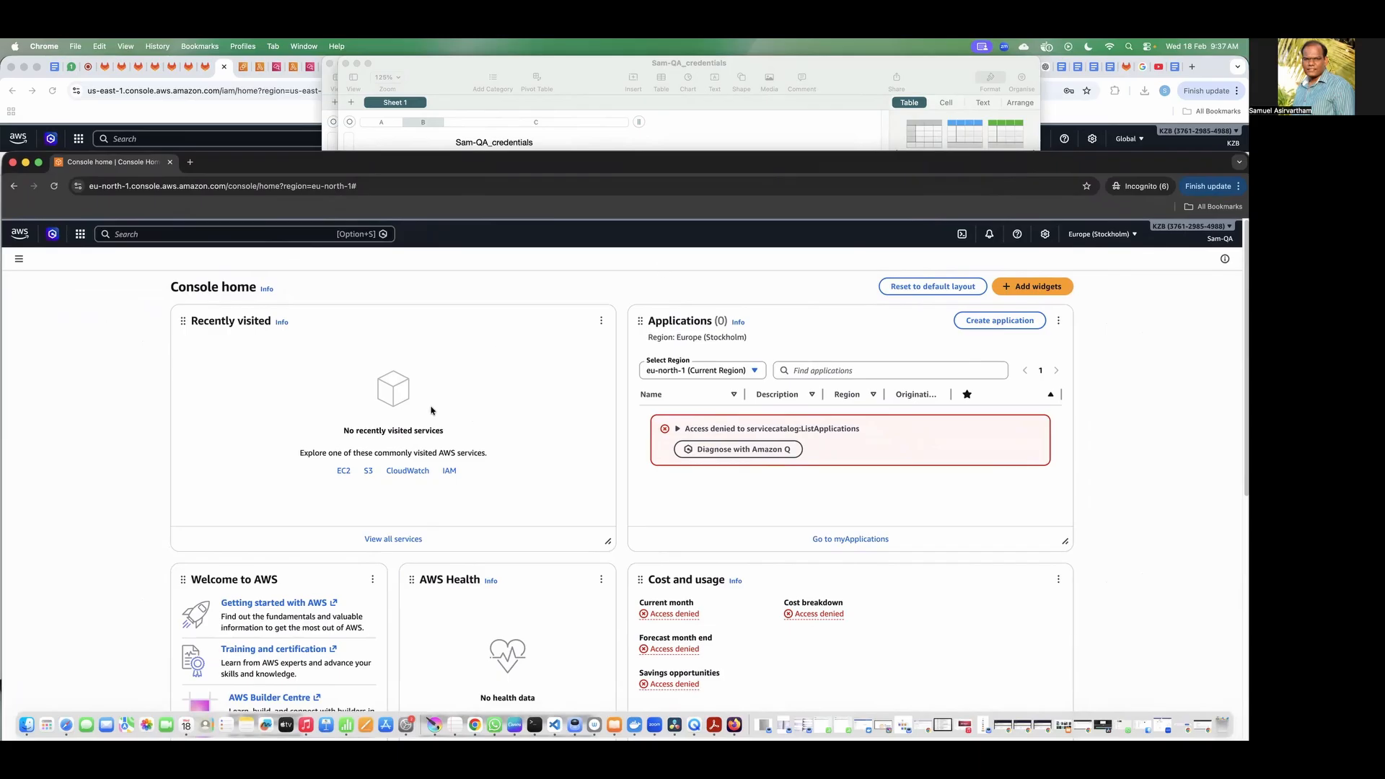
{"action": "left_click", "coordinate": [344, 472]}
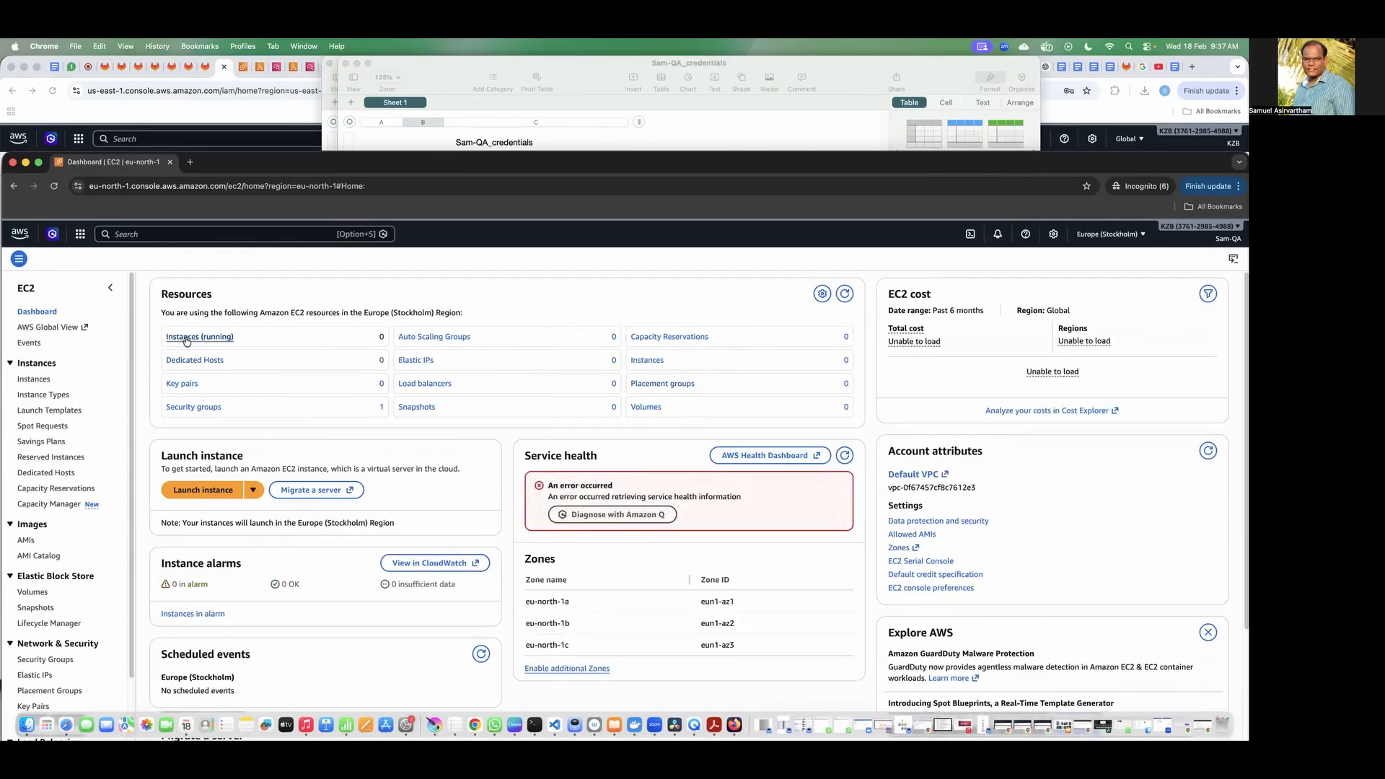
{"action": "left_click", "coordinate": [224, 492]}
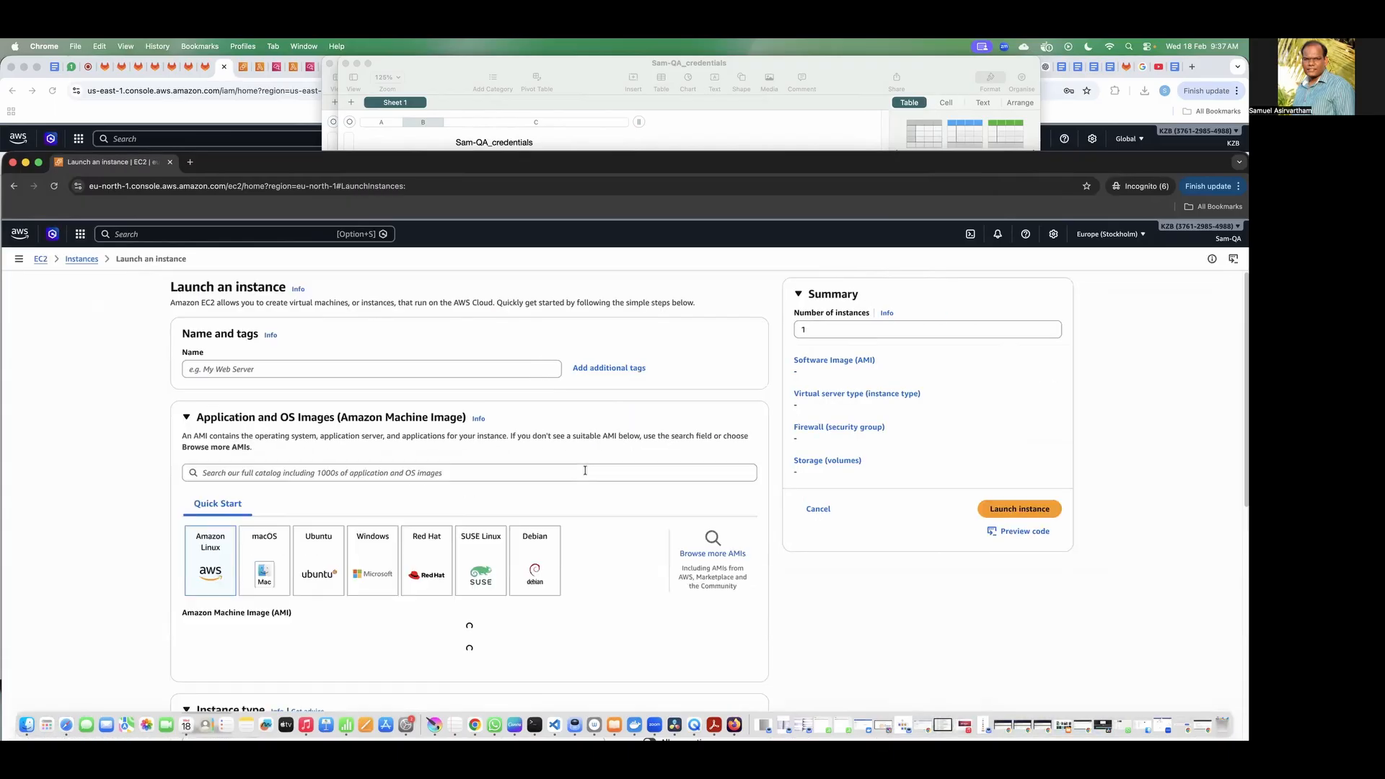
Step: Name the instance "QA" and try to launch it without a key pair
{"action": "left_click", "coordinate": [299, 371]}
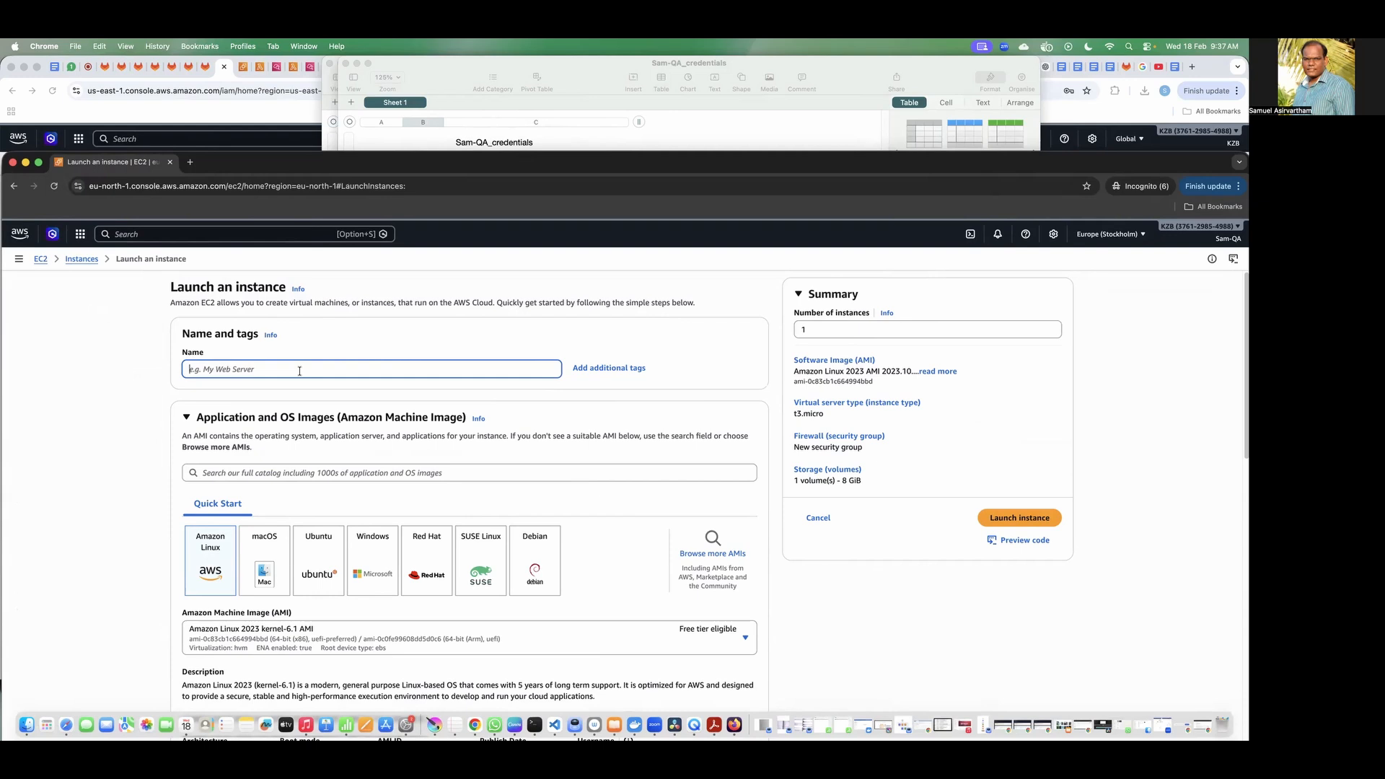
{"action": "type", "text": "QA-Server"}
{"action": "scroll", "coordinate": [259, 450], "scroll_direction": "down", "scroll_amount": 10}
{"action": "scroll", "coordinate": [259, 450], "scroll_direction": "down", "scroll_amount": 5}
{"action": "left_click", "coordinate": [1013, 517]}
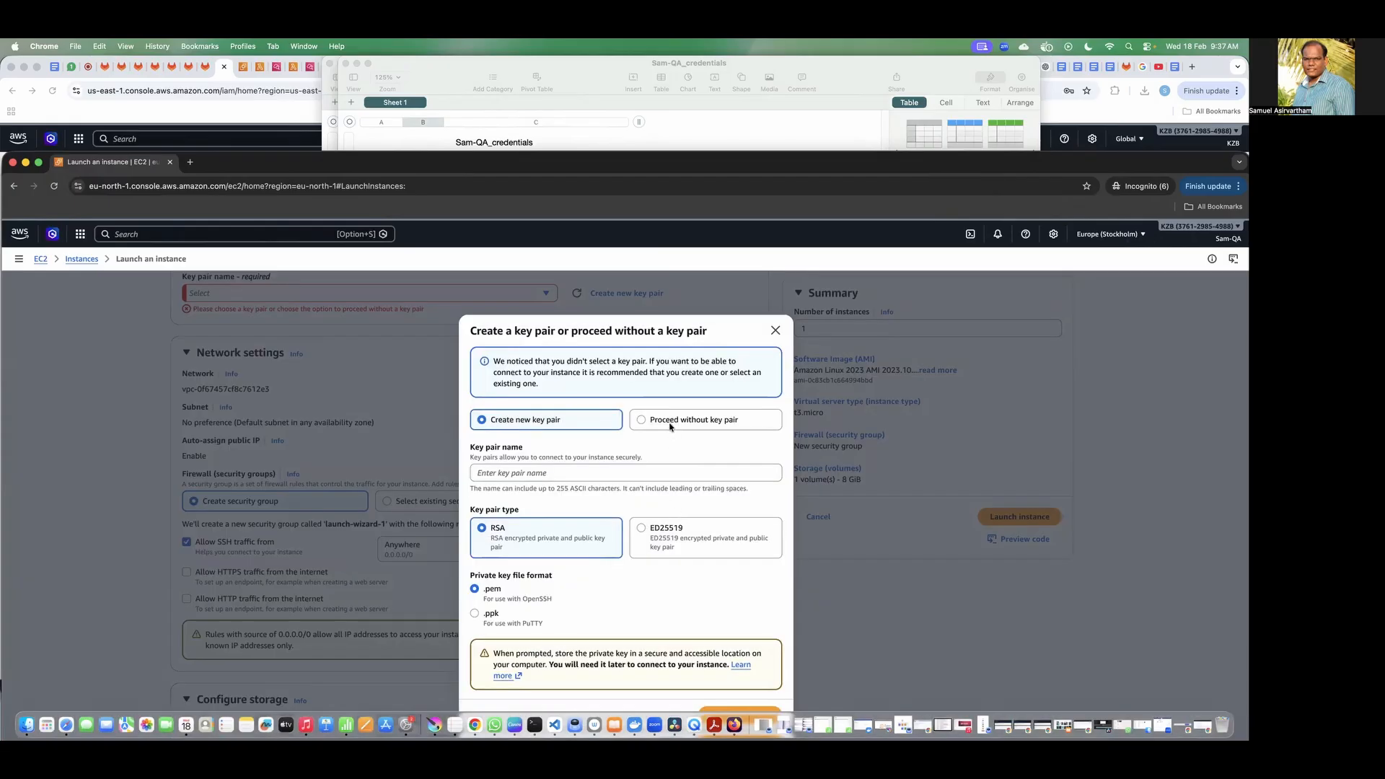
{"action": "left_click", "coordinate": [670, 421]}
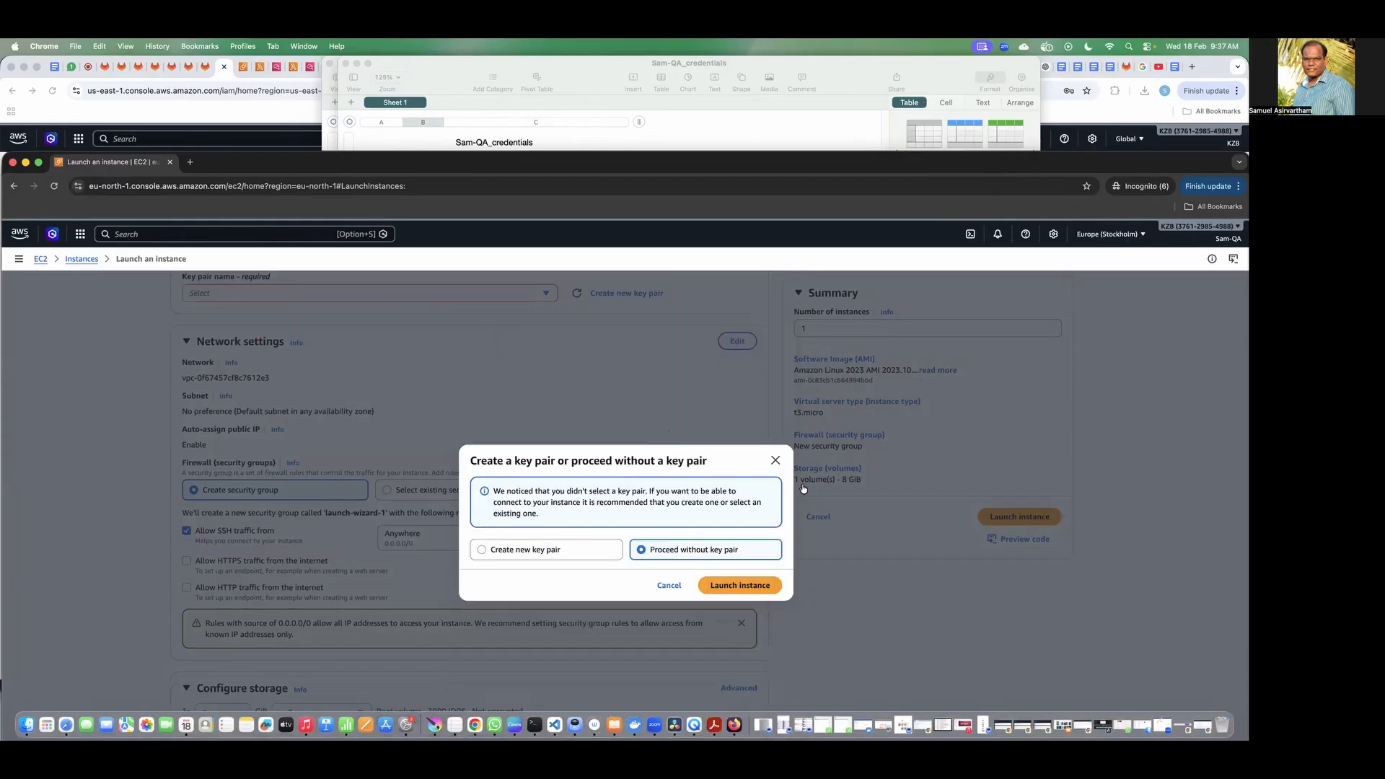
{"action": "left_click", "coordinate": [747, 587]}
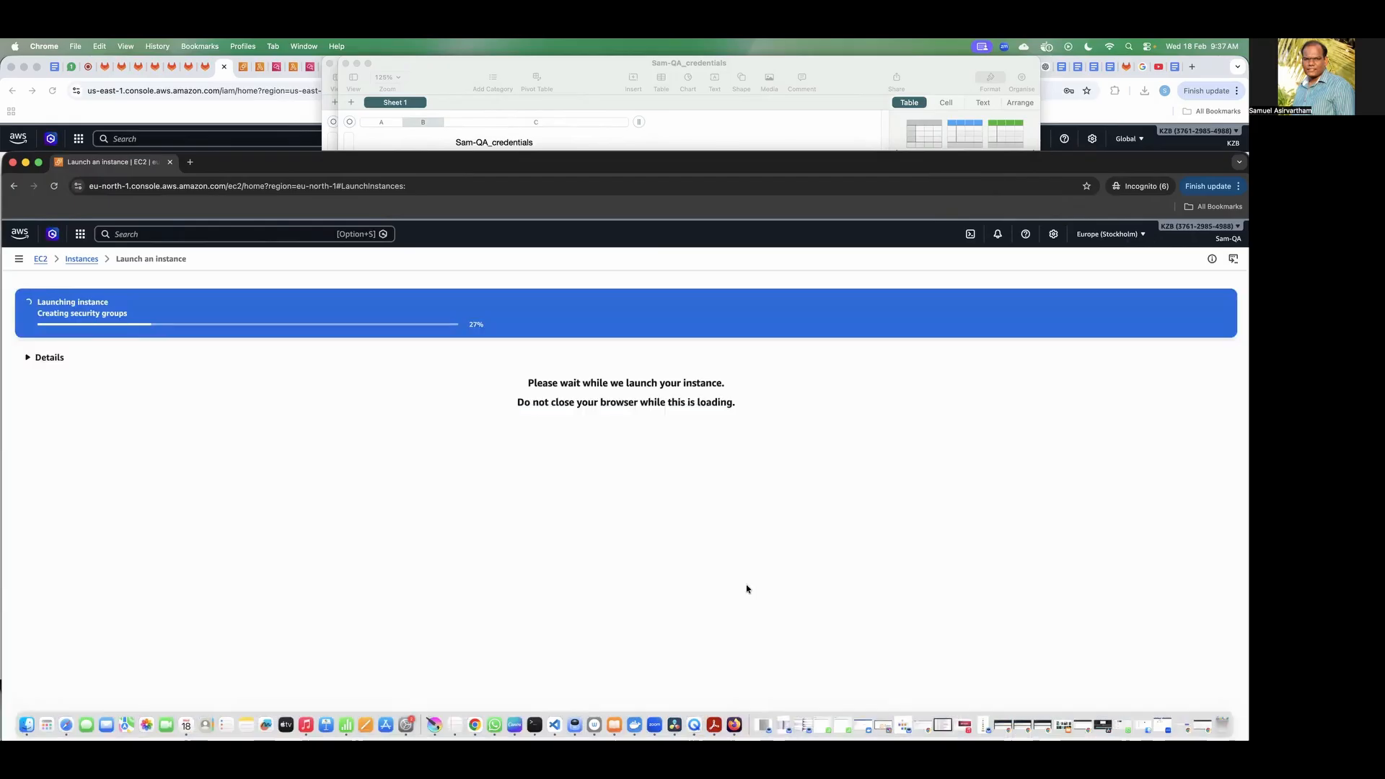
Step: Examine the instance launch message for the user, denied action, resource and policy reason
{"action": "left_click_drag", "start_coordinate": [214, 313], "coordinate": [283, 360]}
{"action": "left_click", "coordinate": [293, 349]}
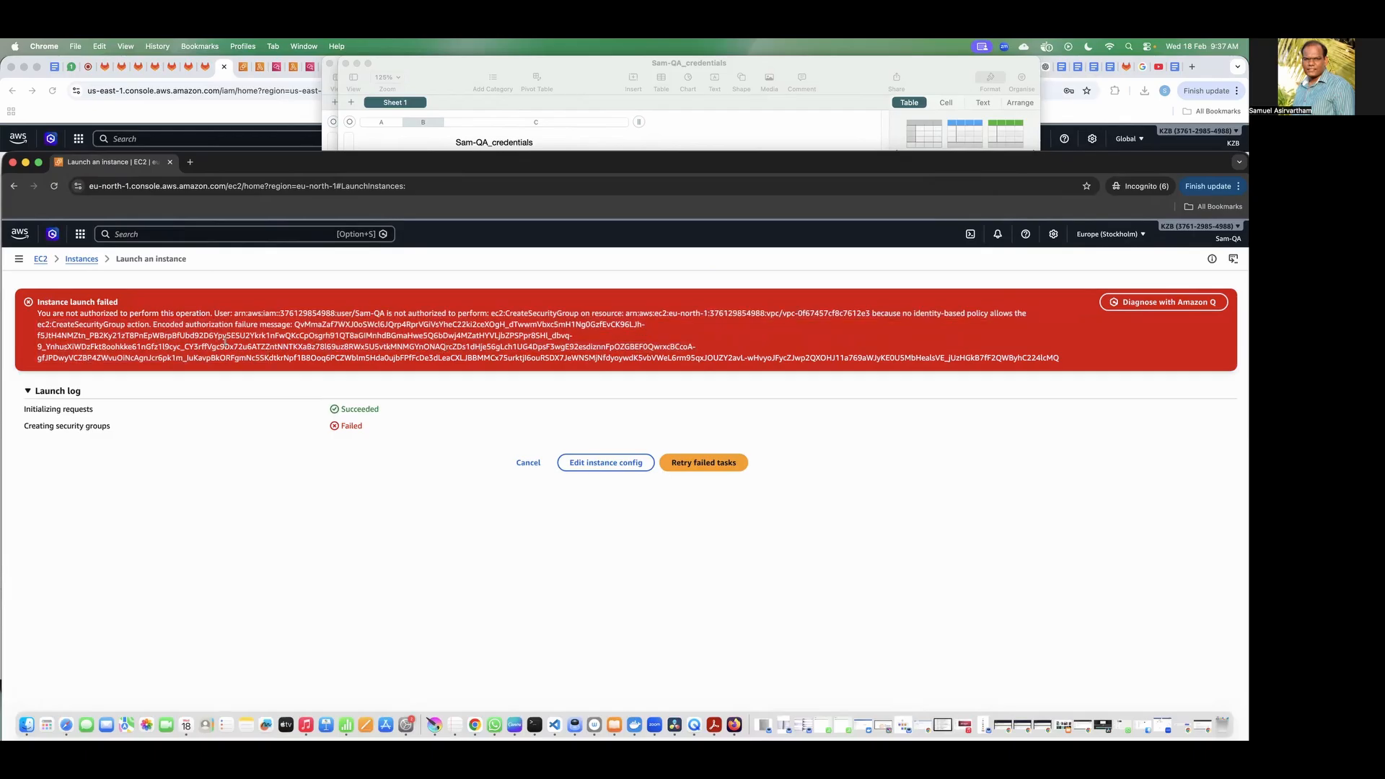
{"action": "left_click_drag", "start_coordinate": [355, 314], "coordinate": [1034, 315]}
{"action": "left_click", "coordinate": [556, 319]}
{"action": "left_click", "coordinate": [904, 317]}
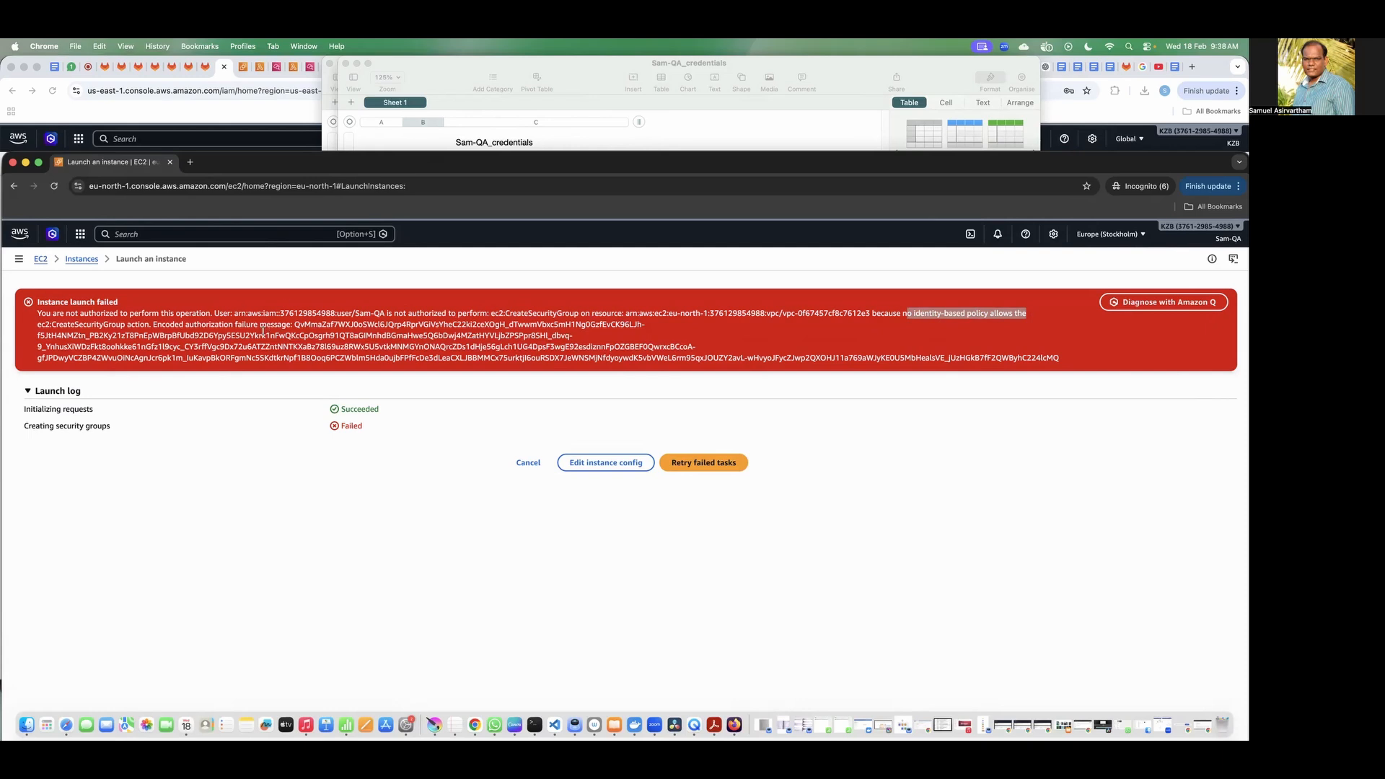
{"action": "left_click", "coordinate": [382, 330]}
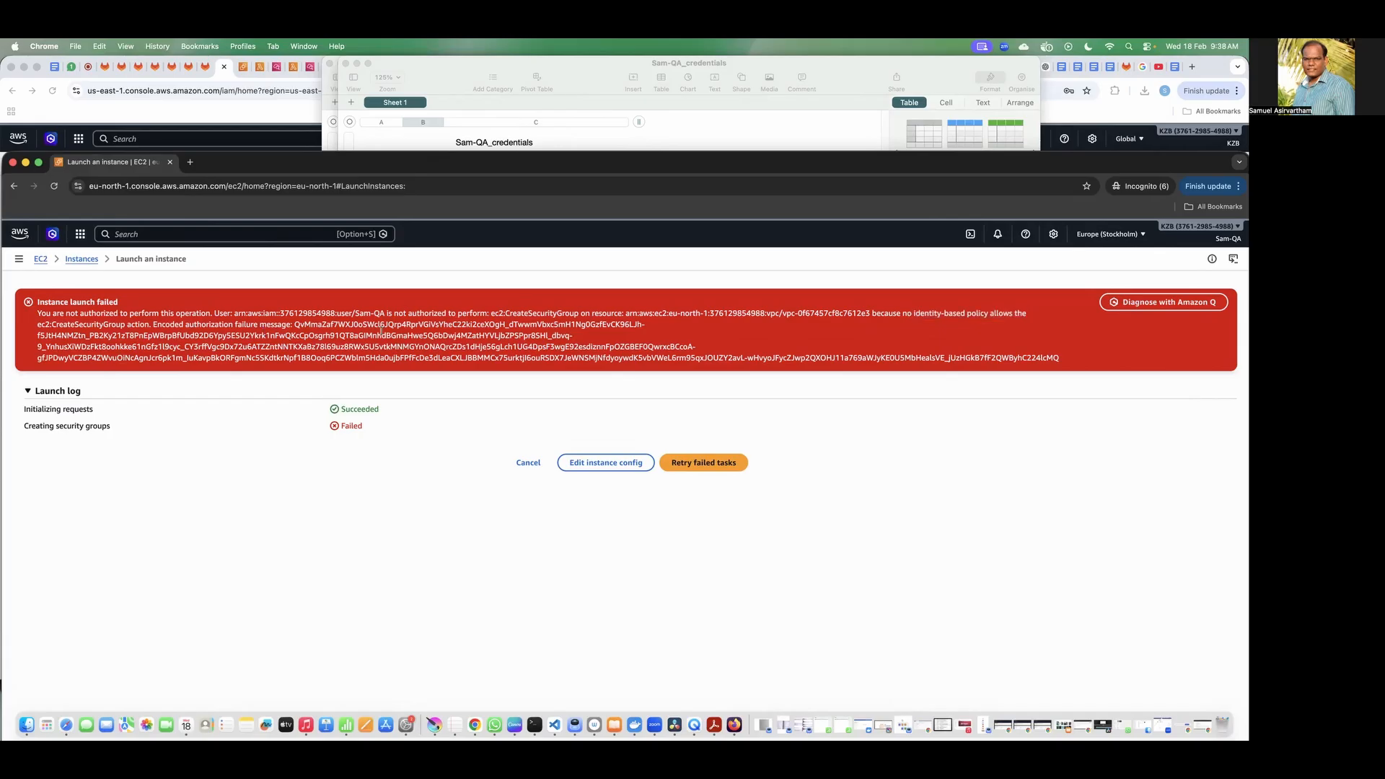
{"action": "left_click_drag", "start_coordinate": [358, 362], "coordinate": [249, 315]}
{"action": "left_click", "coordinate": [174, 274]}
Step: Bring up the developer's S3 incognito window, dismiss its signed-out notice and minimize the window
{"action": "left_click_drag", "start_coordinate": [267, 168], "coordinate": [272, 276]}
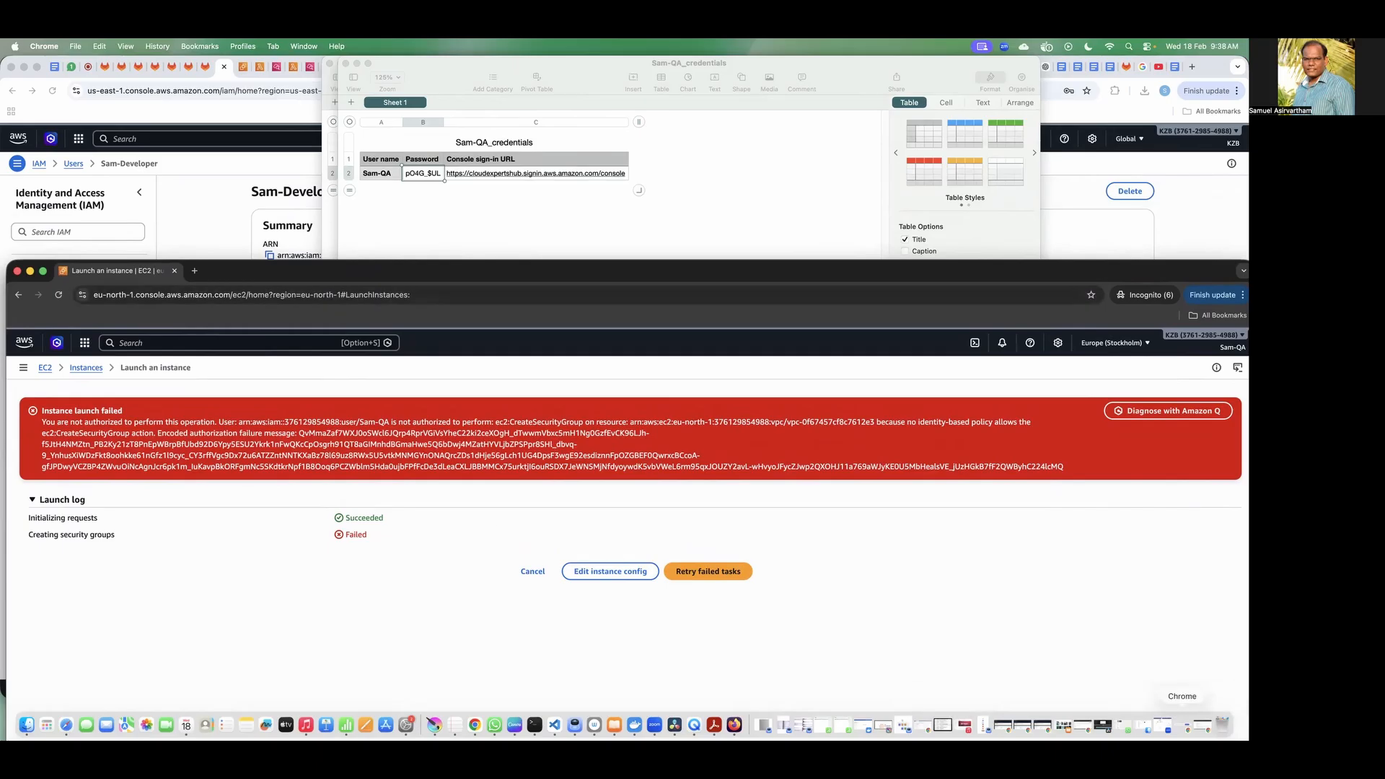
{"action": "left_click", "coordinate": [1200, 726]}
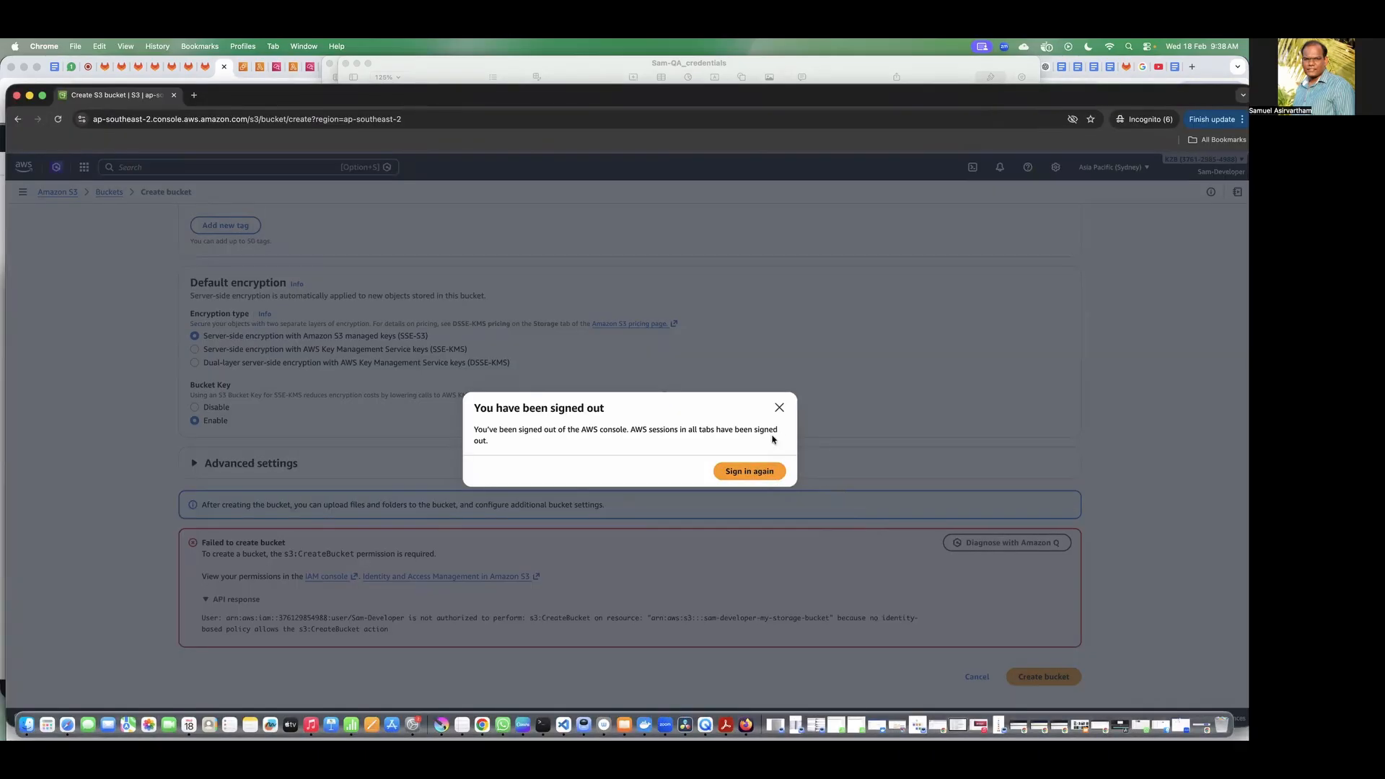
{"action": "left_click", "coordinate": [779, 409]}
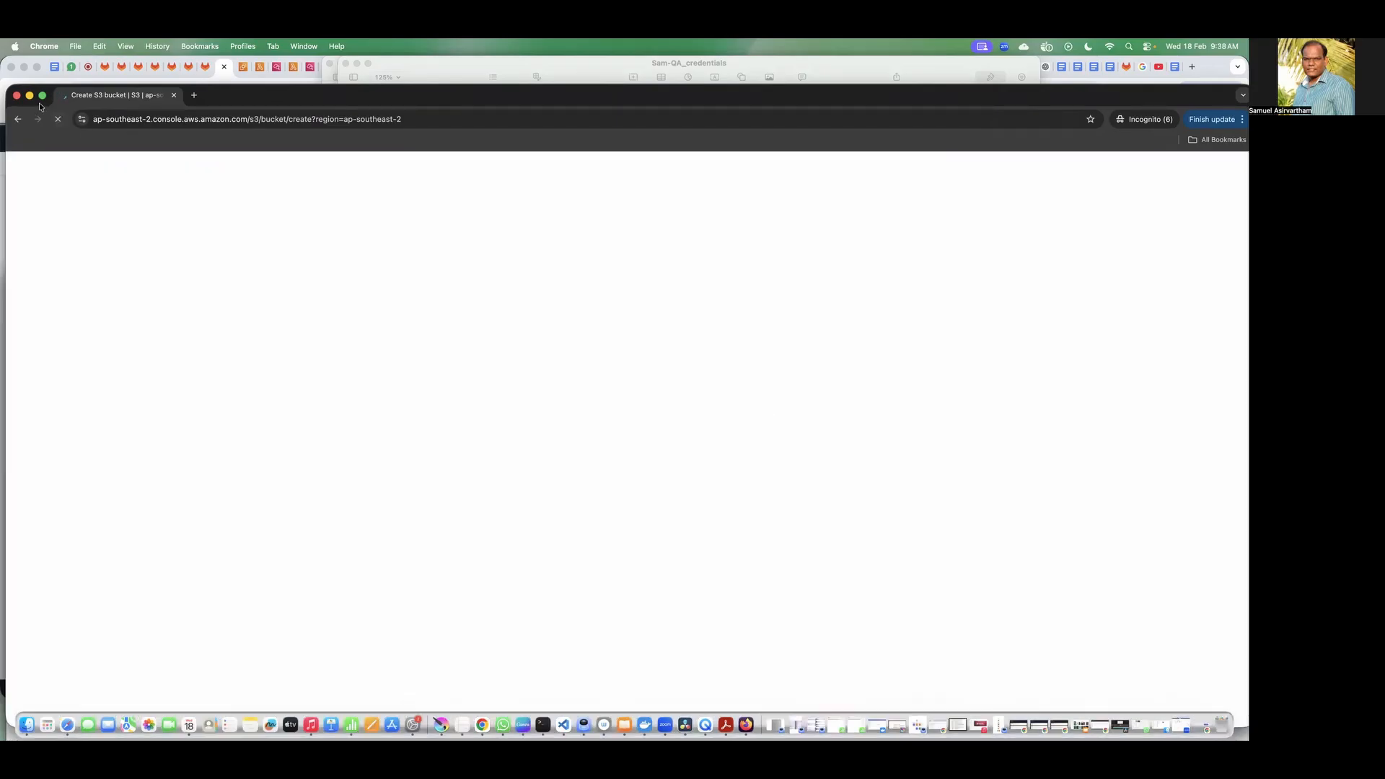
{"action": "key", "text": "super+m"}
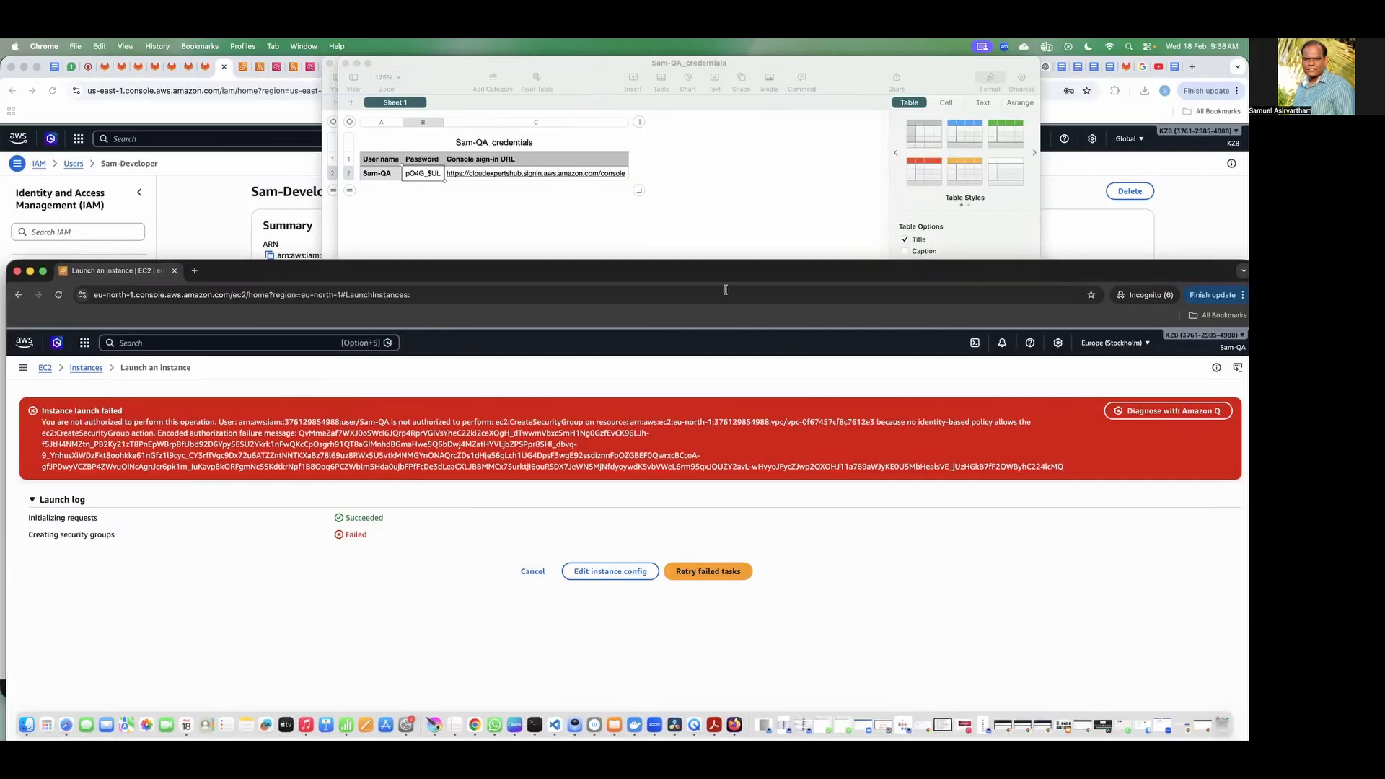
Step: Switch the QA user's console to the Asia Pacific (Sydney) region and show its EC2 instances
{"action": "left_click_drag", "start_coordinate": [718, 273], "coordinate": [747, 148]}
{"action": "left_click", "coordinate": [1154, 220]}
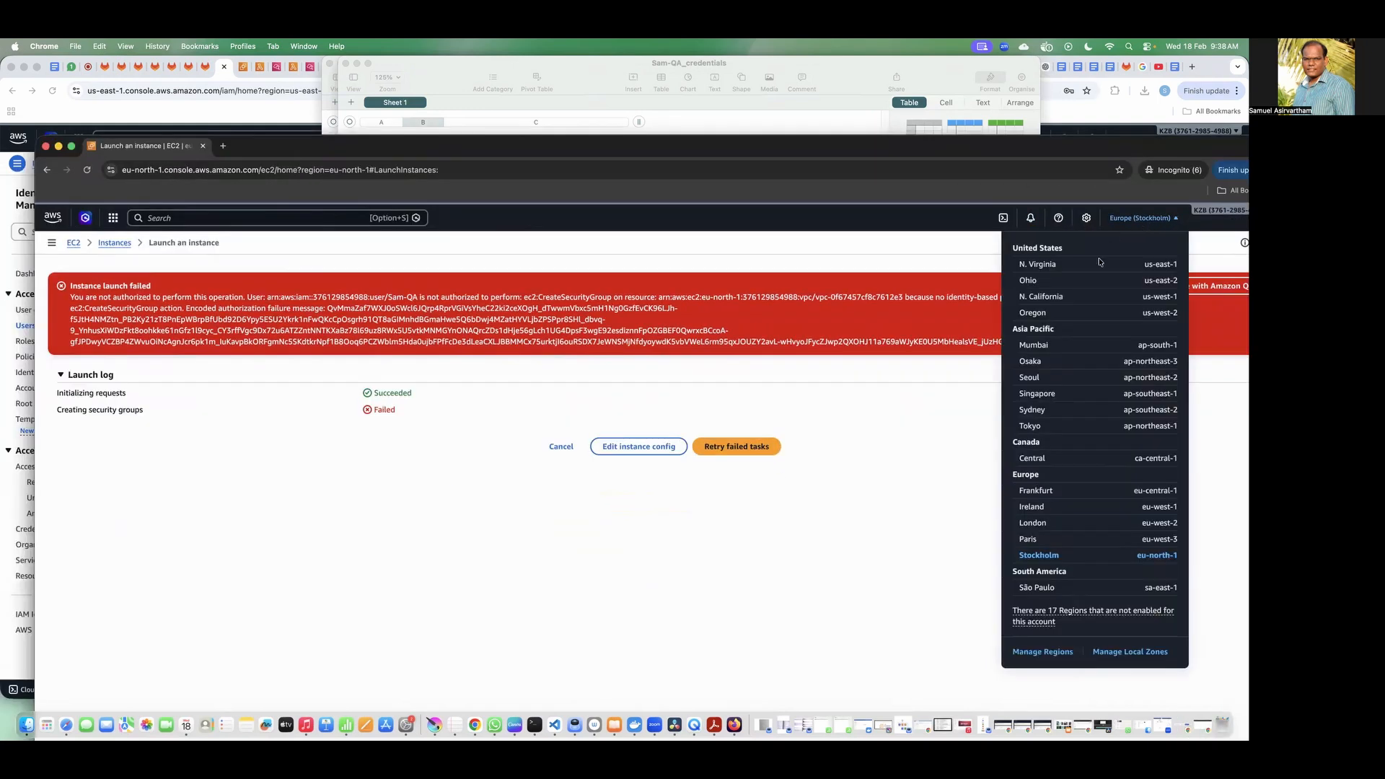
{"action": "left_click", "coordinate": [1046, 411]}
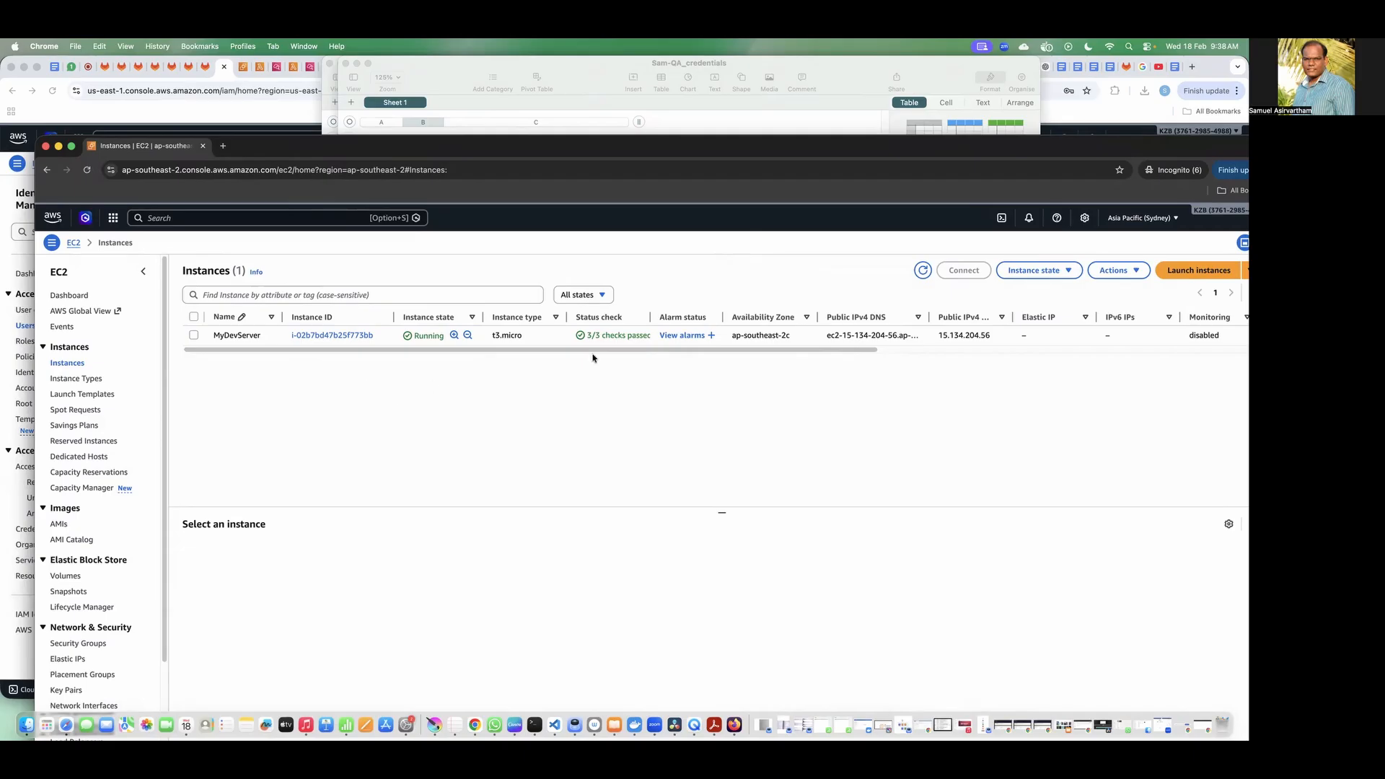
Step: Try to stop the MyDevServer instance as the QA user and clear its selection
{"action": "left_click", "coordinate": [194, 336]}
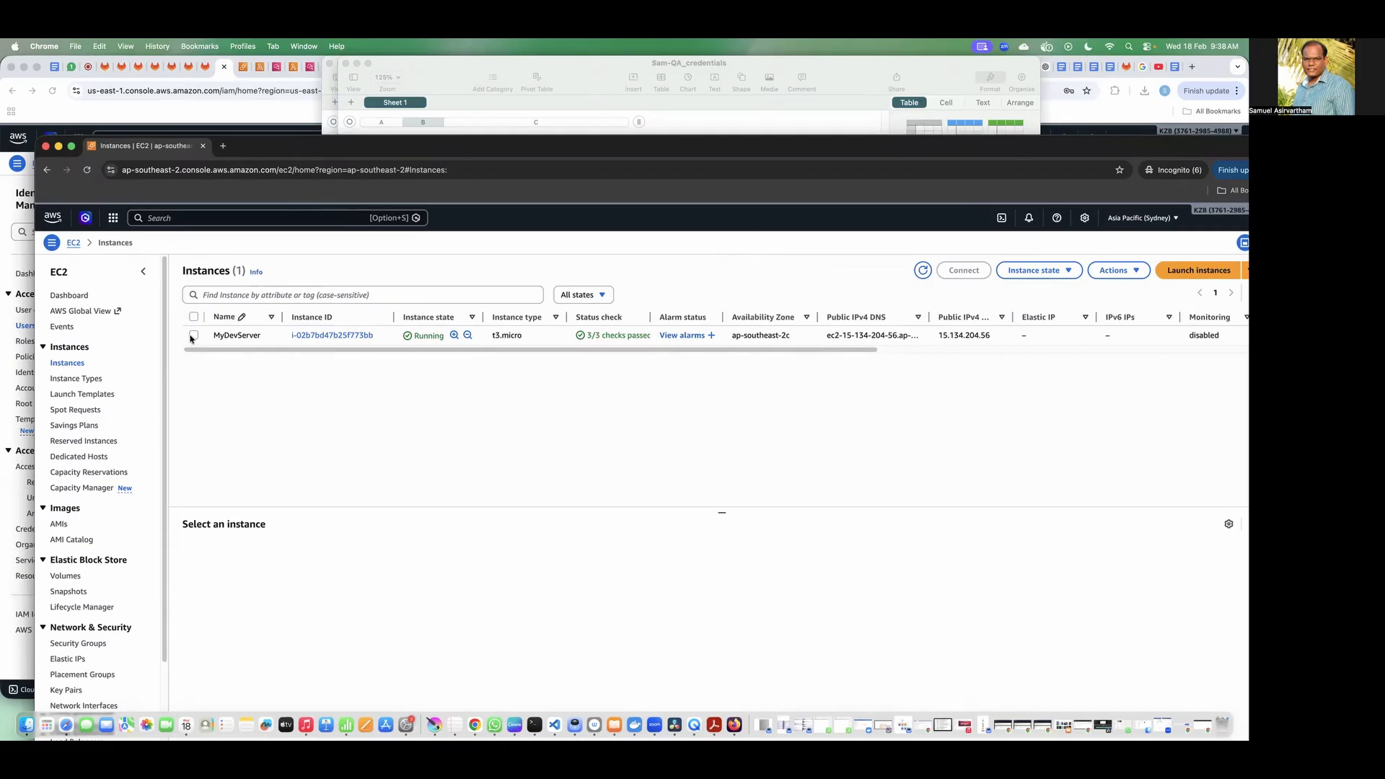
{"action": "left_click", "coordinate": [1029, 272]}
{"action": "left_click", "coordinate": [1029, 291]}
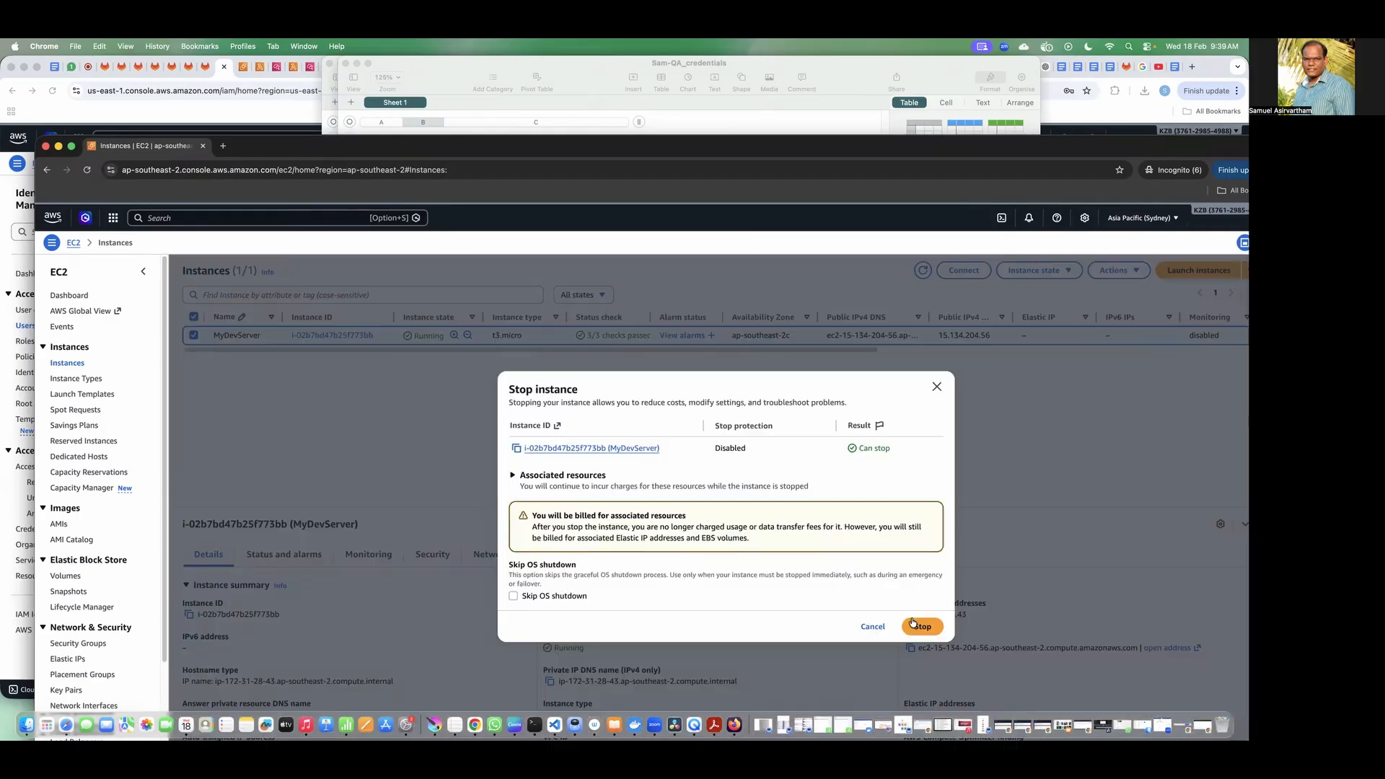
{"action": "left_click", "coordinate": [914, 625]}
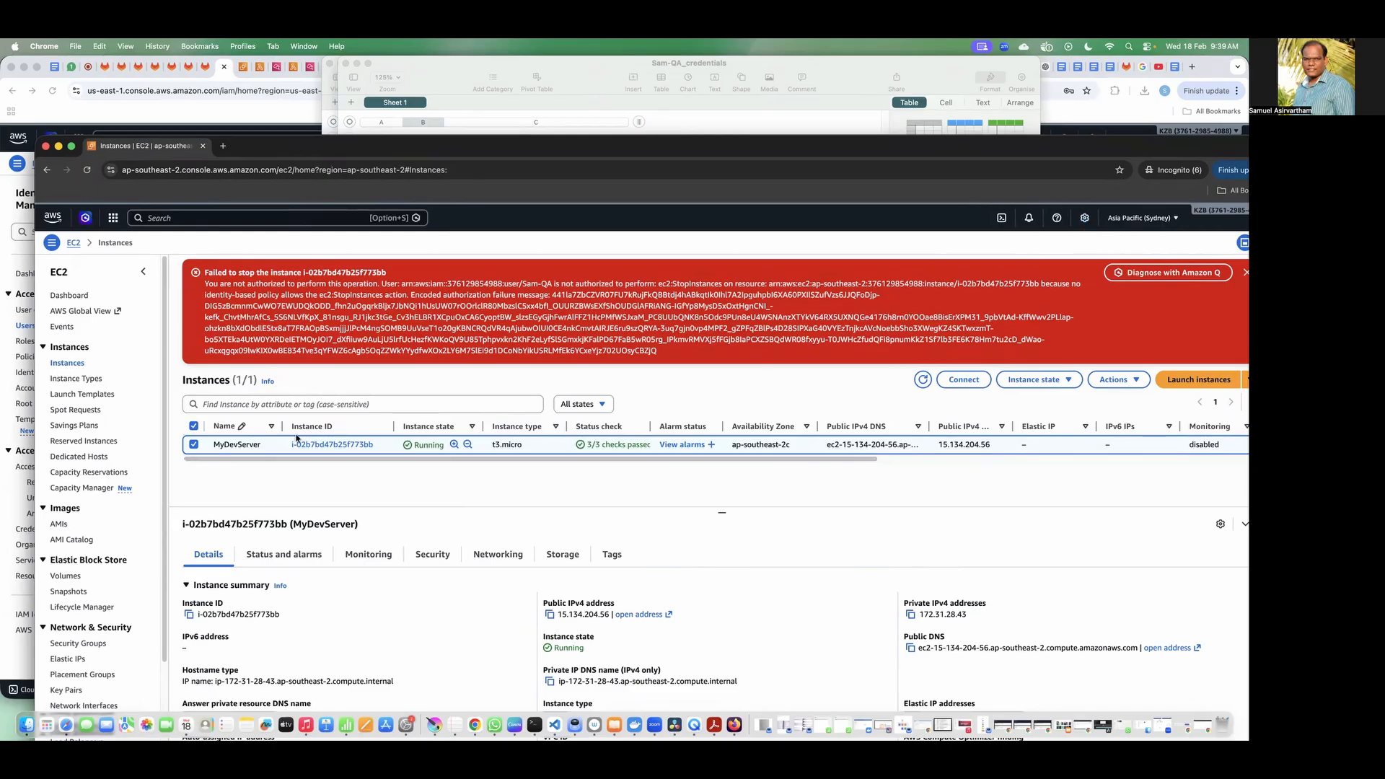
{"action": "left_click", "coordinate": [193, 427]}
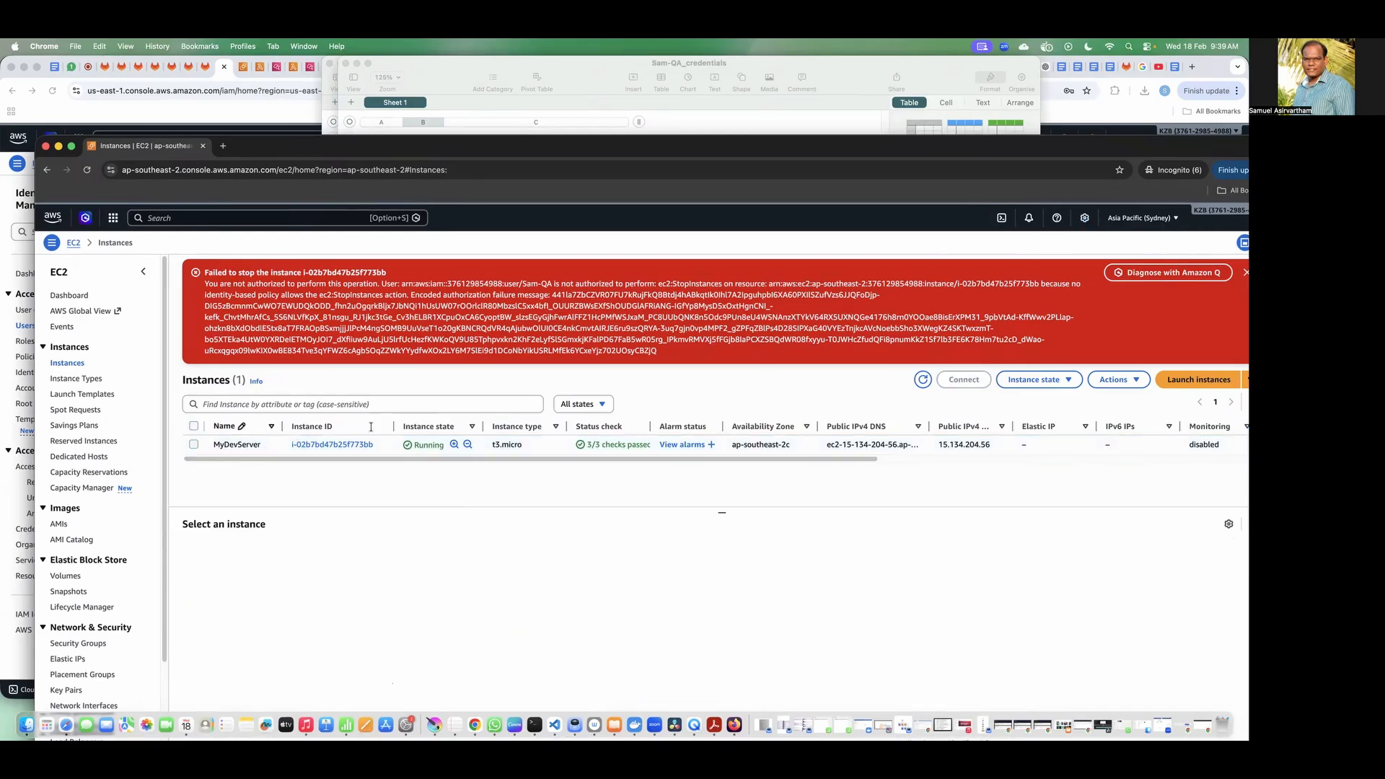
Step: Try to launch one unnamed Amazon Linux t3.micro instance in Sydney as the QA user, keeping the default settings
{"action": "left_click", "coordinate": [1194, 380]}
{"action": "left_click", "coordinate": [384, 348]}
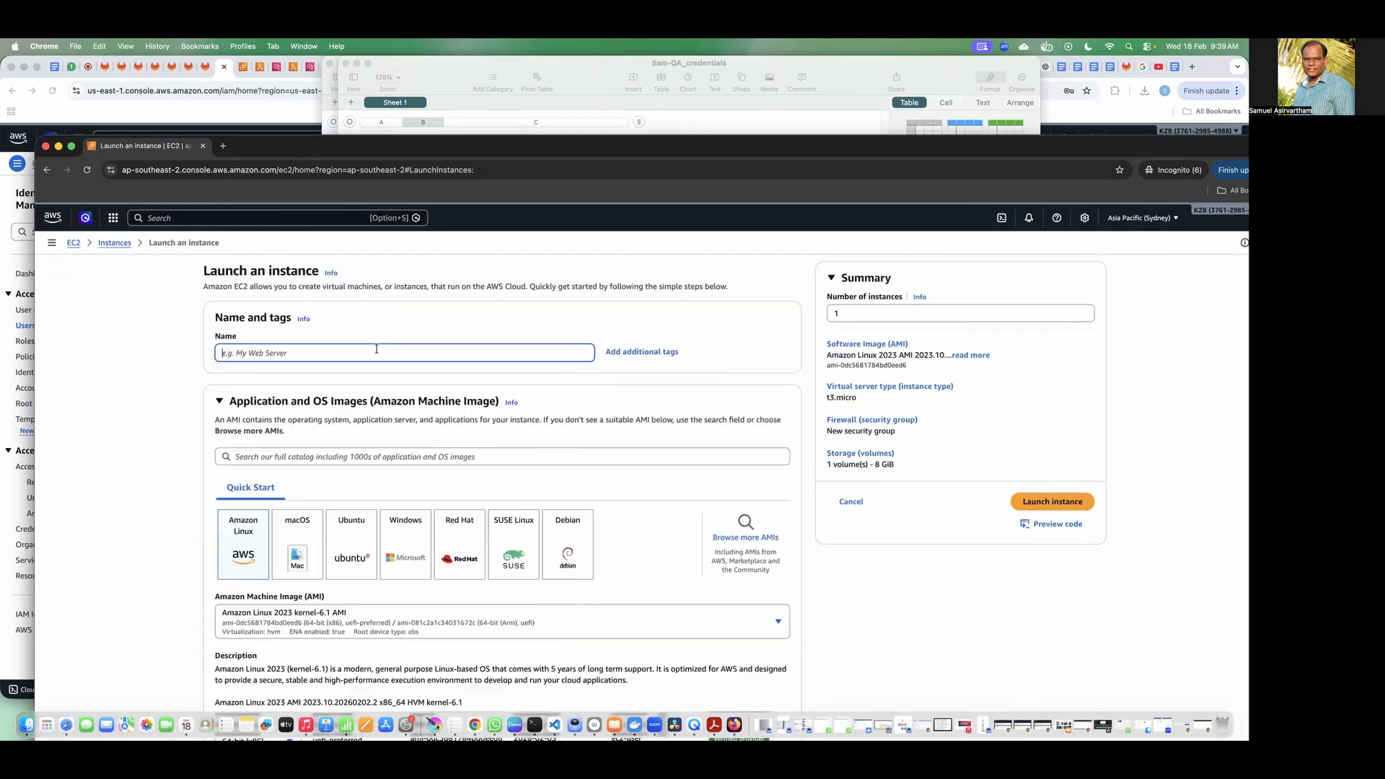
{"action": "left_click", "coordinate": [1053, 502]}
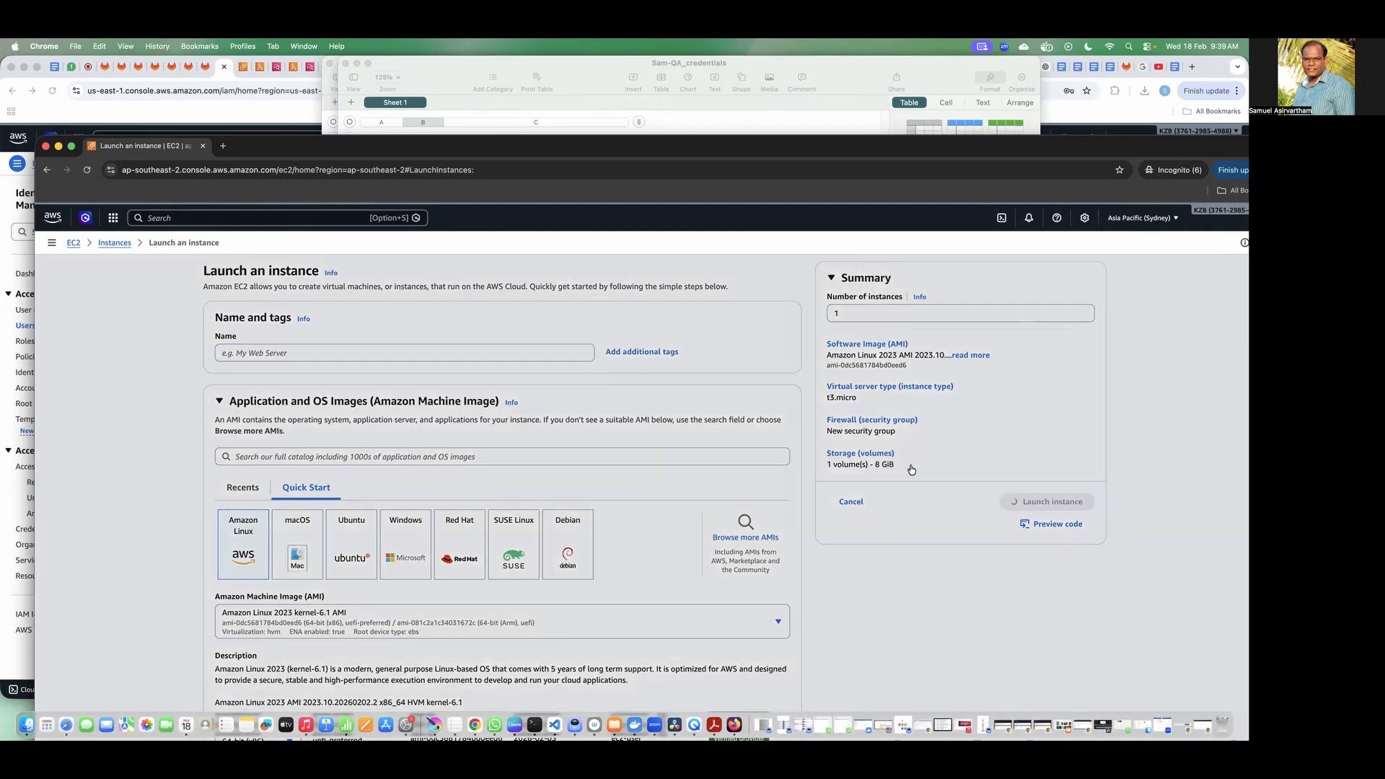
{"action": "left_click", "coordinate": [718, 403]}
{"action": "left_click", "coordinate": [773, 570]}
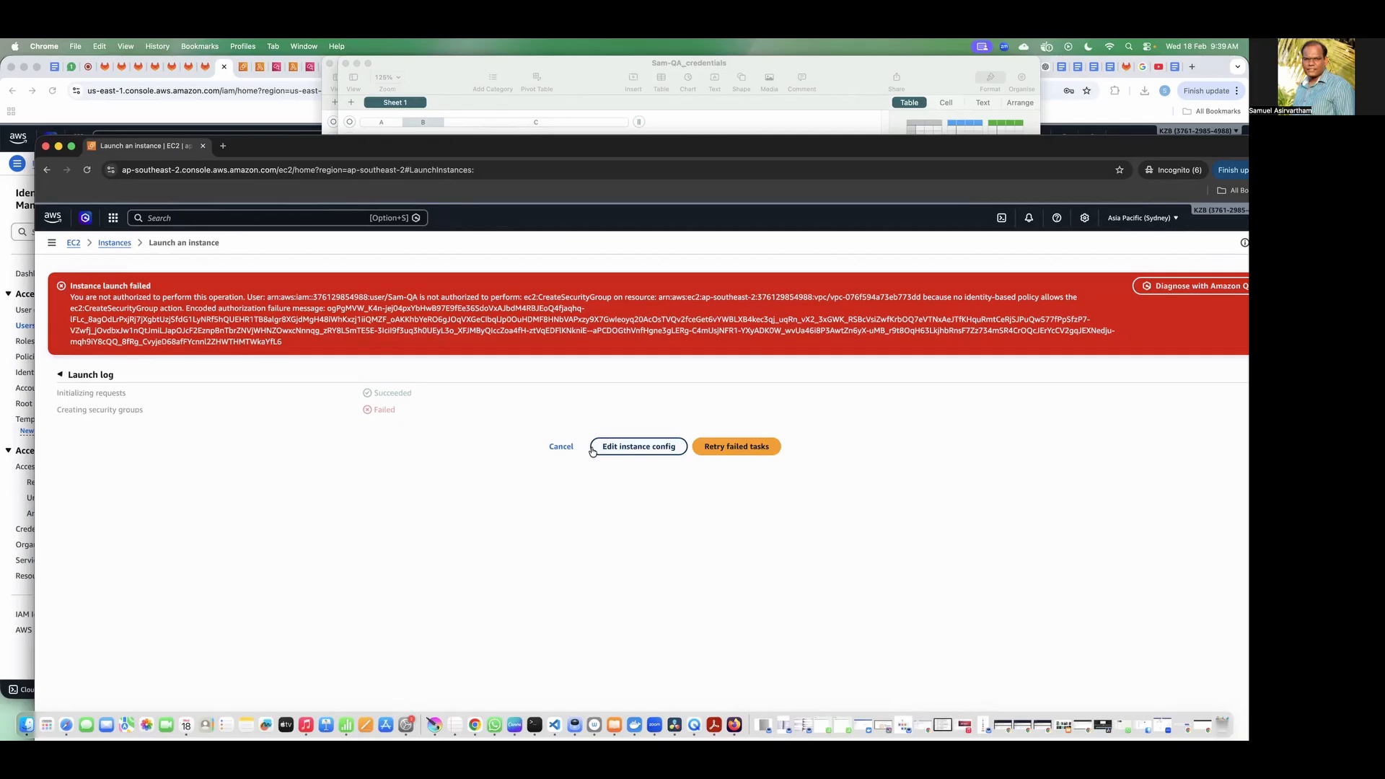
Step: Return to the instance list, dismiss the stop error and close the QA user's incognito window
{"action": "left_click", "coordinate": [115, 243]}
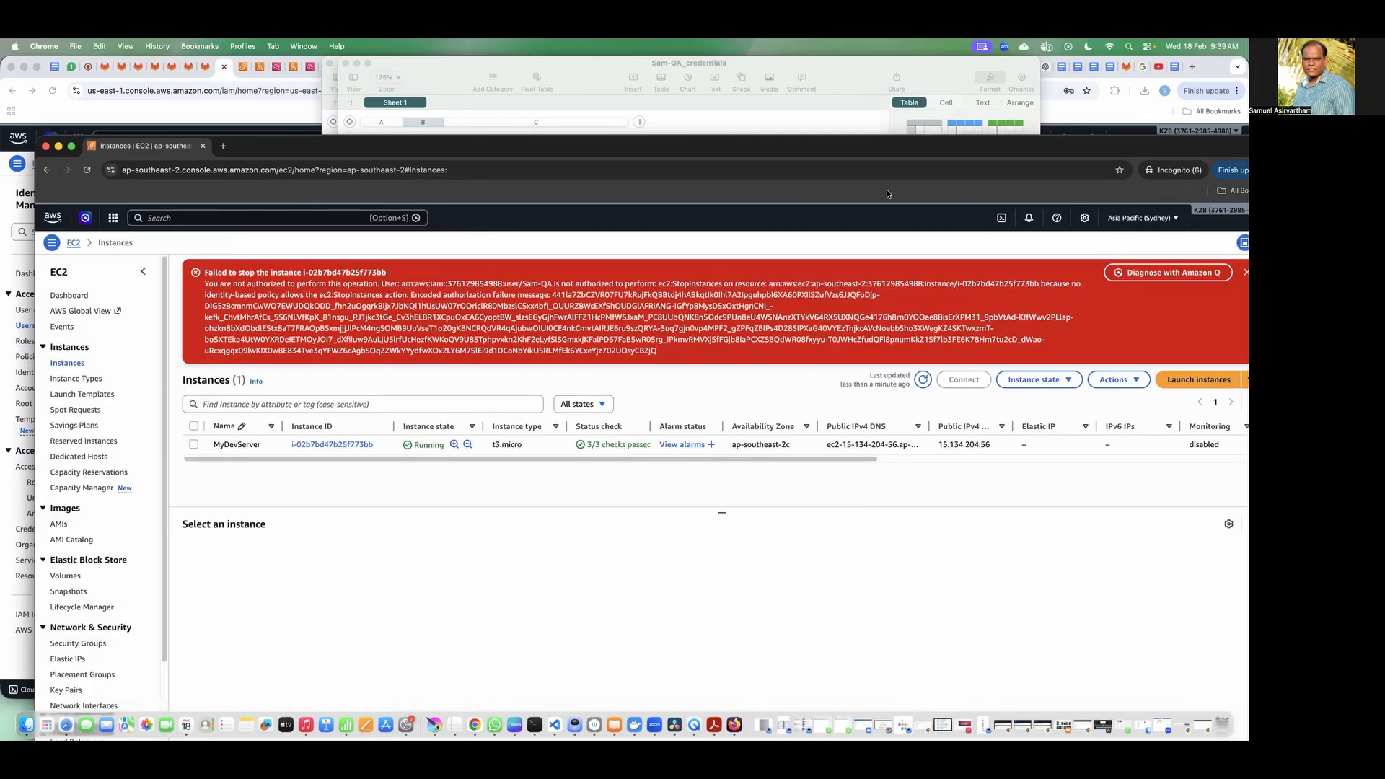
{"action": "double_click", "coordinate": [729, 148]}
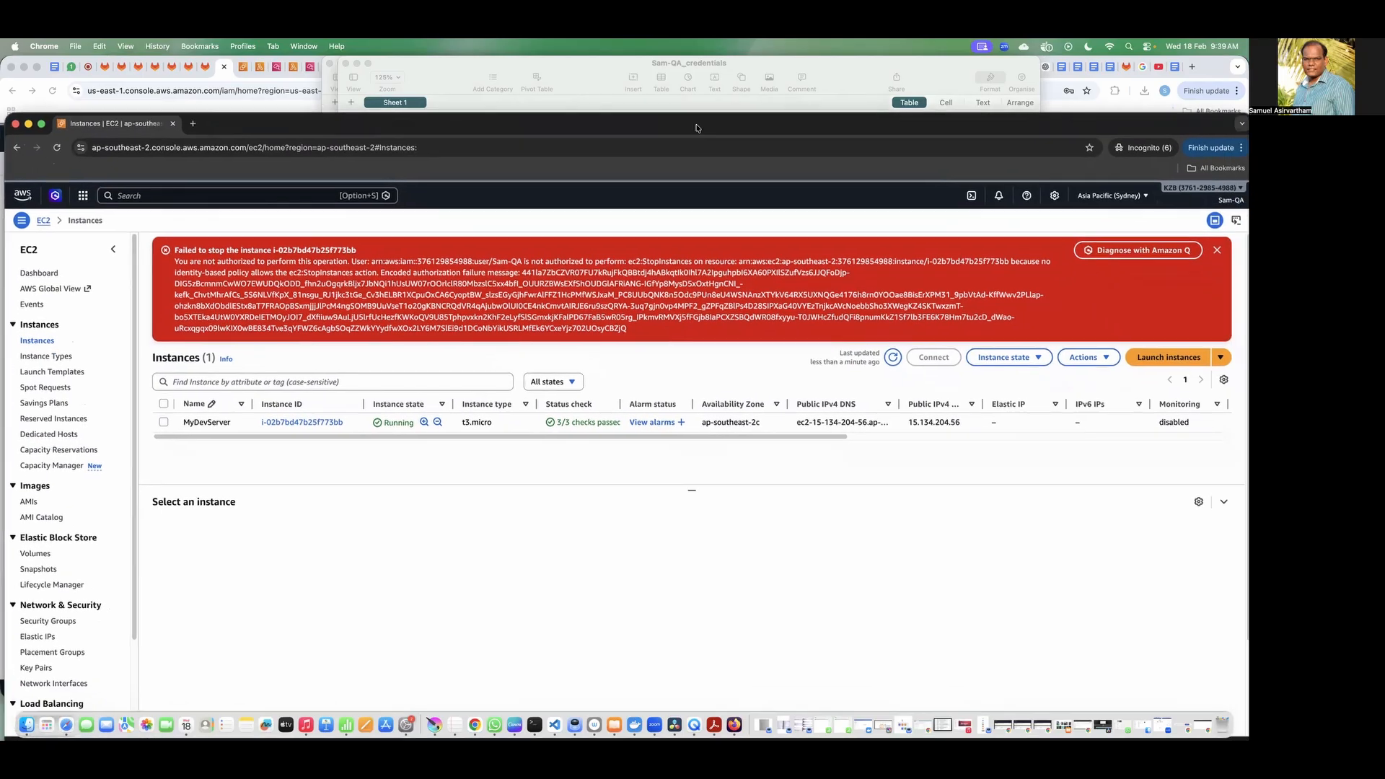
{"action": "left_click", "coordinate": [1217, 251]}
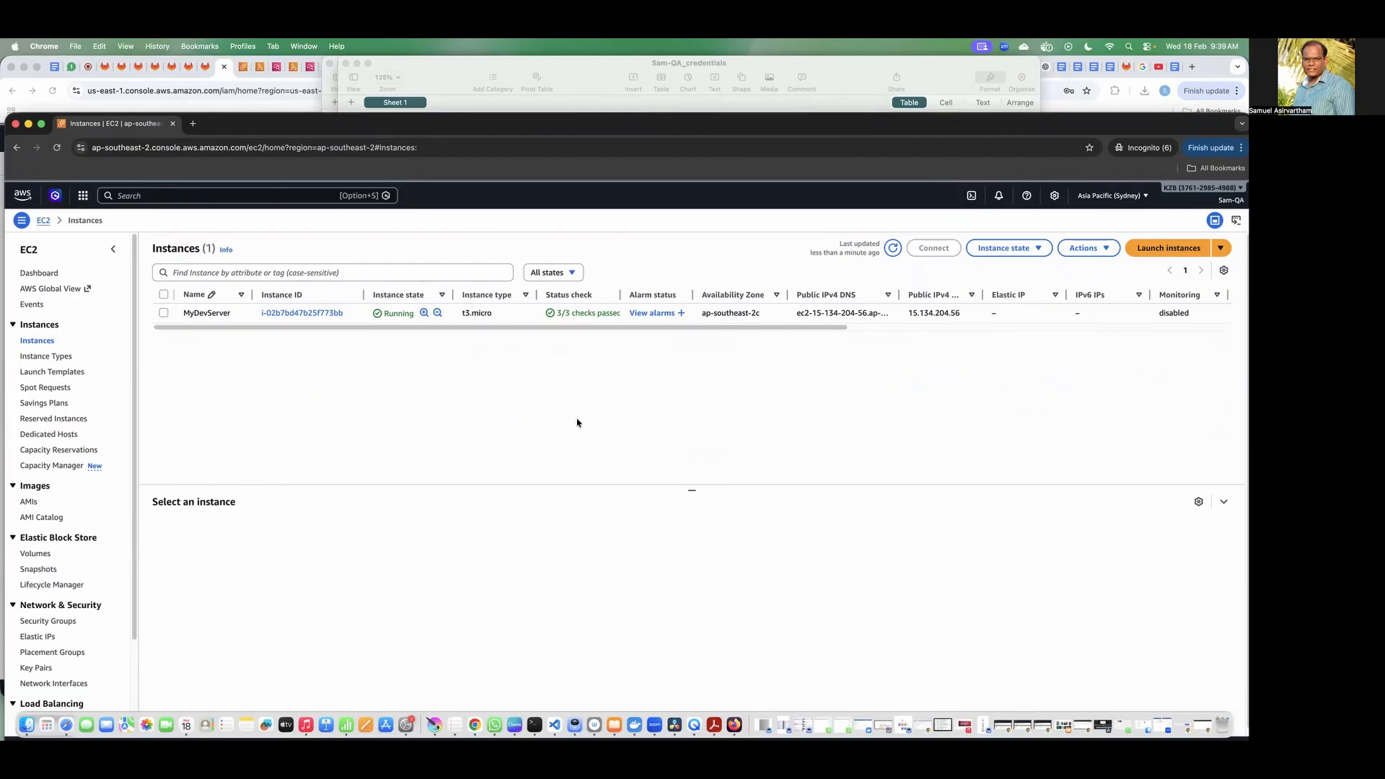
{"action": "left_click", "coordinate": [16, 125]}
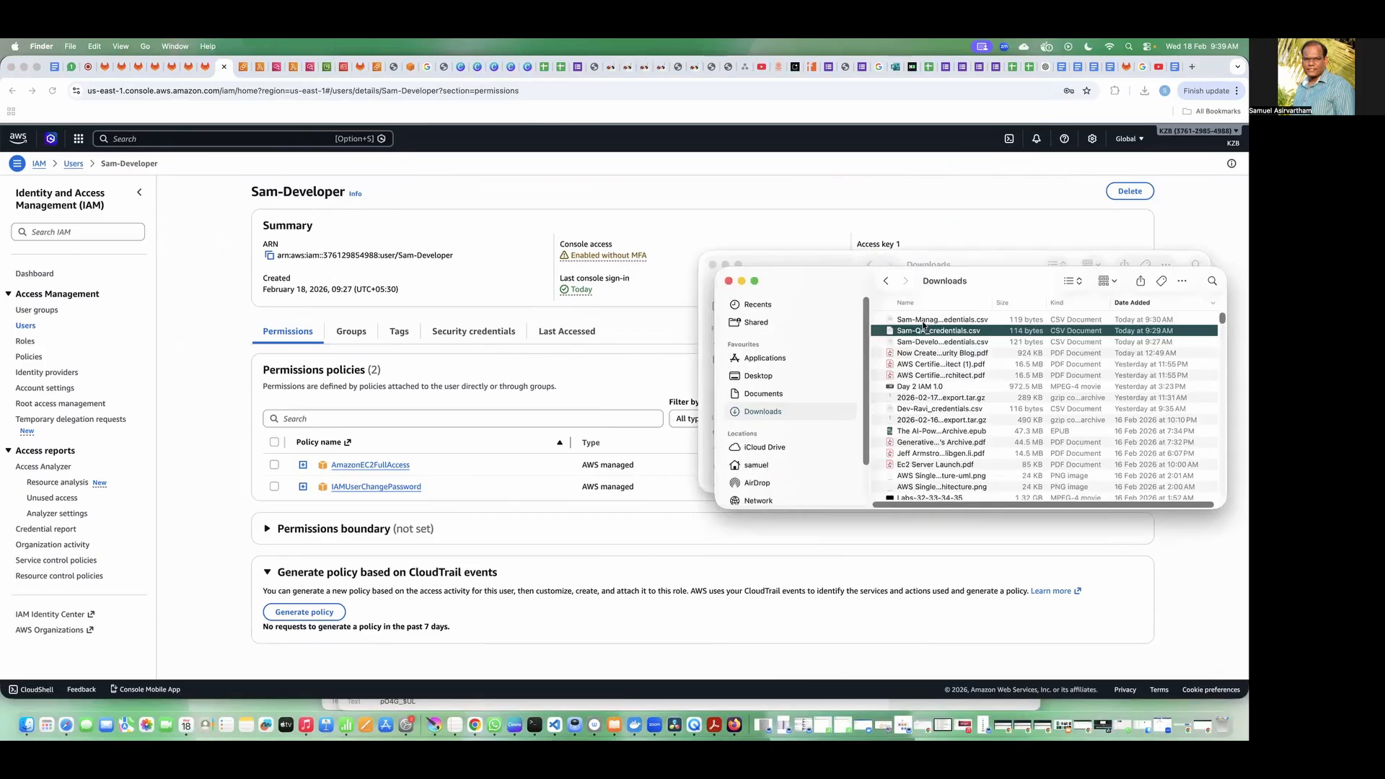
Step: Open the manager's credentials CSV from Downloads and close the QA credentials spreadsheet
{"action": "double_click", "coordinate": [923, 326]}
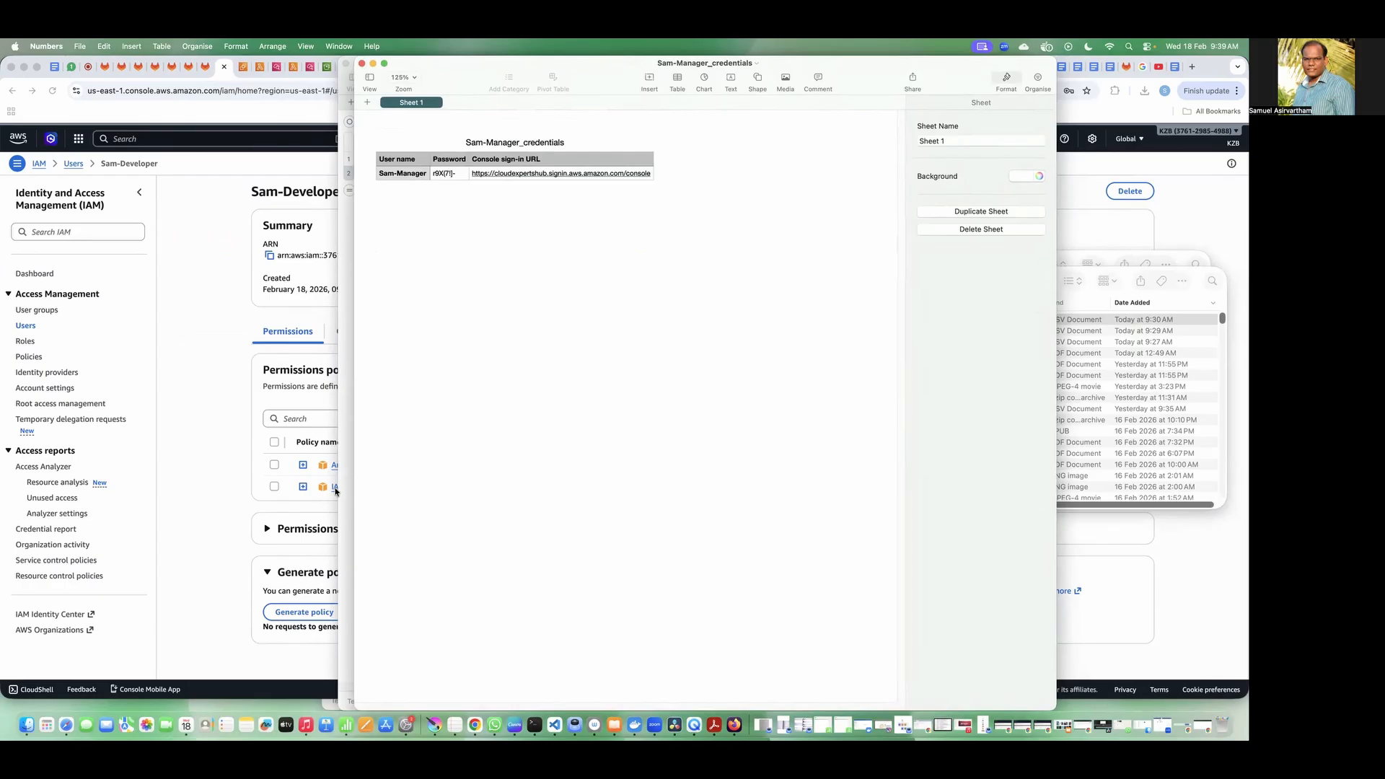
{"action": "left_click", "coordinate": [348, 72]}
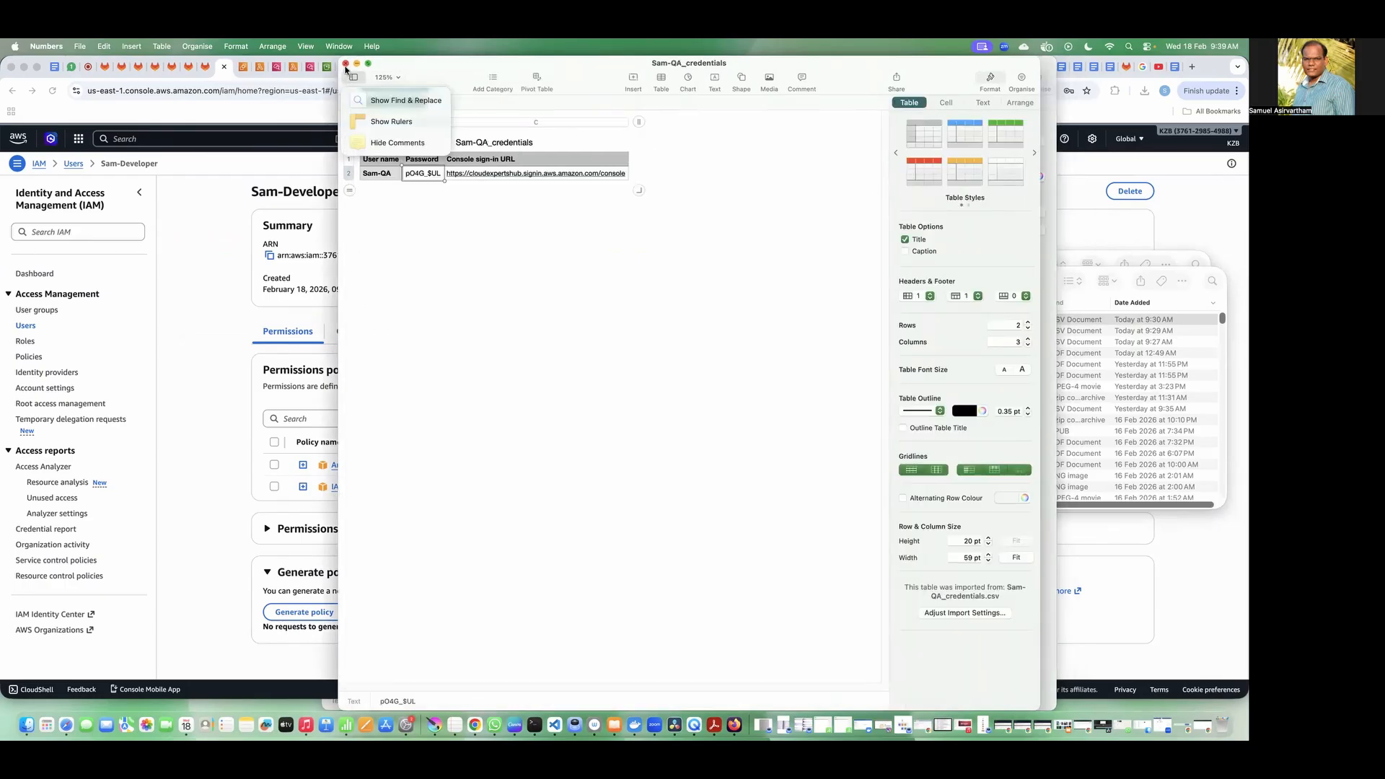
{"action": "left_click", "coordinate": [346, 65]}
Step: Return to the browser and open a new incognito window
{"action": "left_click", "coordinate": [232, 182]}
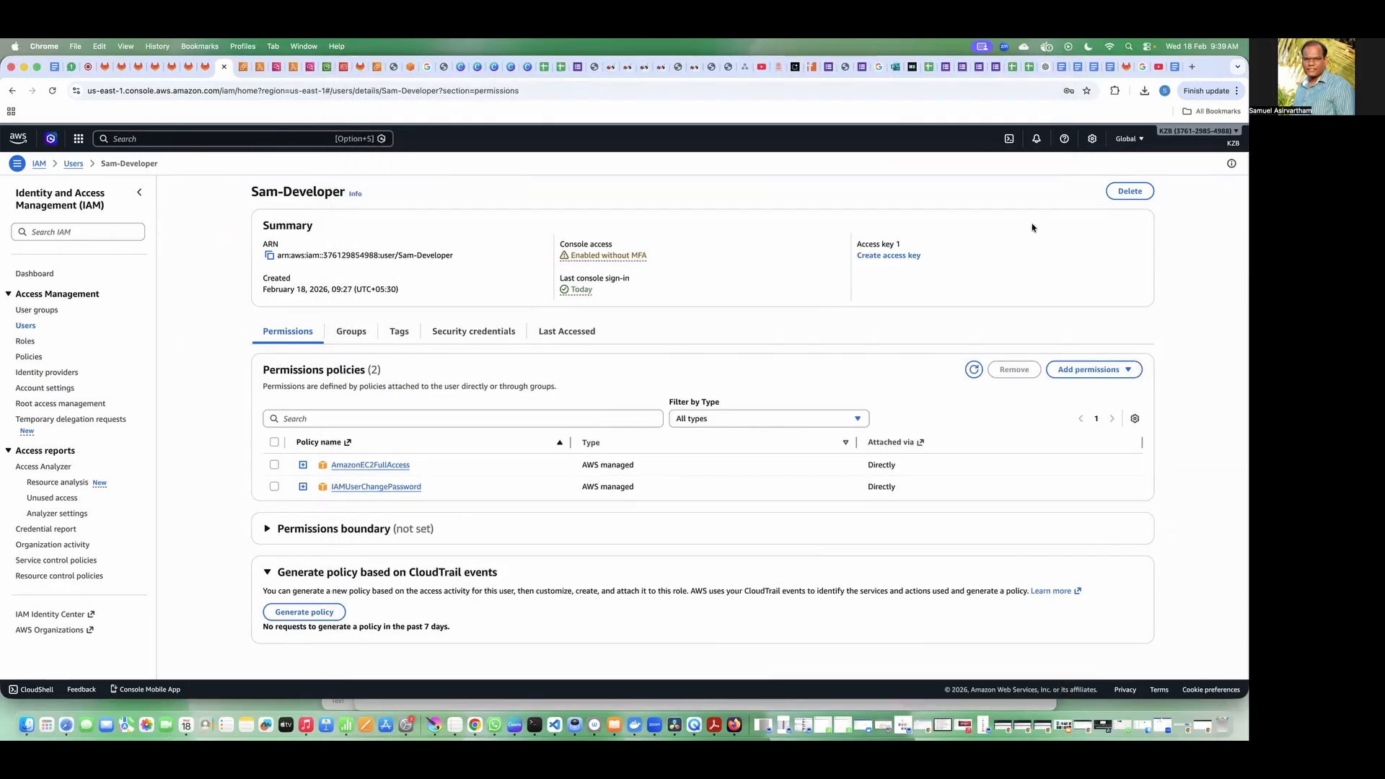
{"action": "left_click", "coordinate": [1237, 91]}
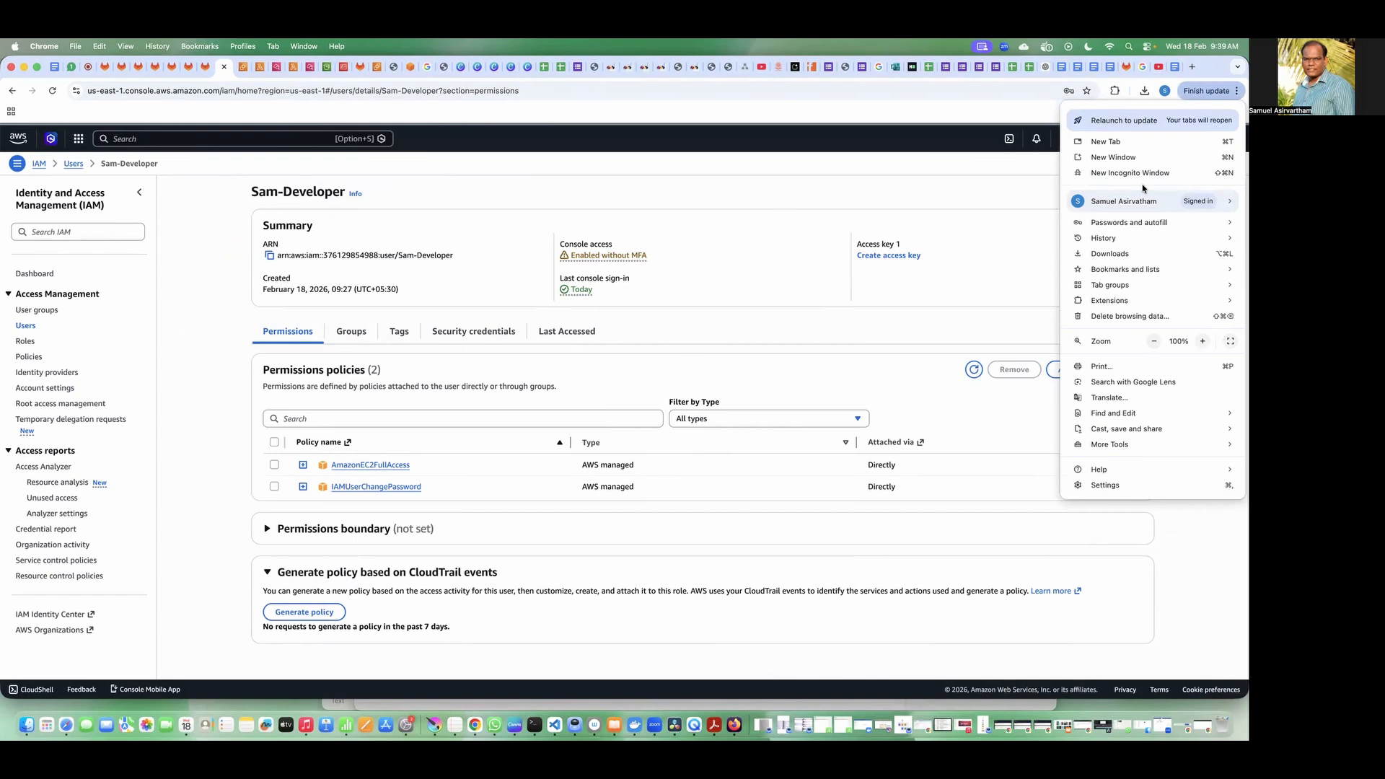
{"action": "left_click", "coordinate": [878, 292]}
{"action": "key", "text": "super+shift+n"}
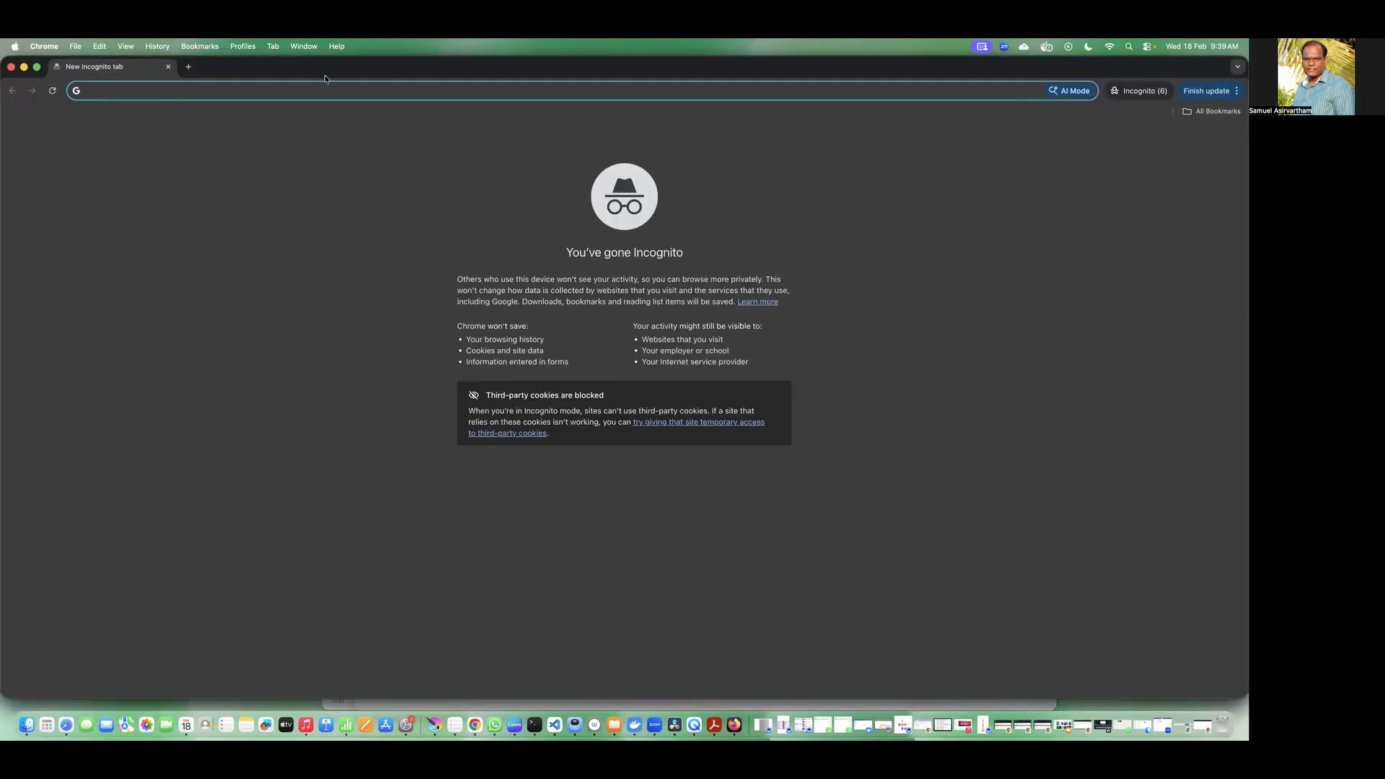
Step: Switch to Numbers, move the developer credentials spreadsheet aside without closing it and bring the manager's credentials to the front
{"action": "key", "text": "super+Tab"}
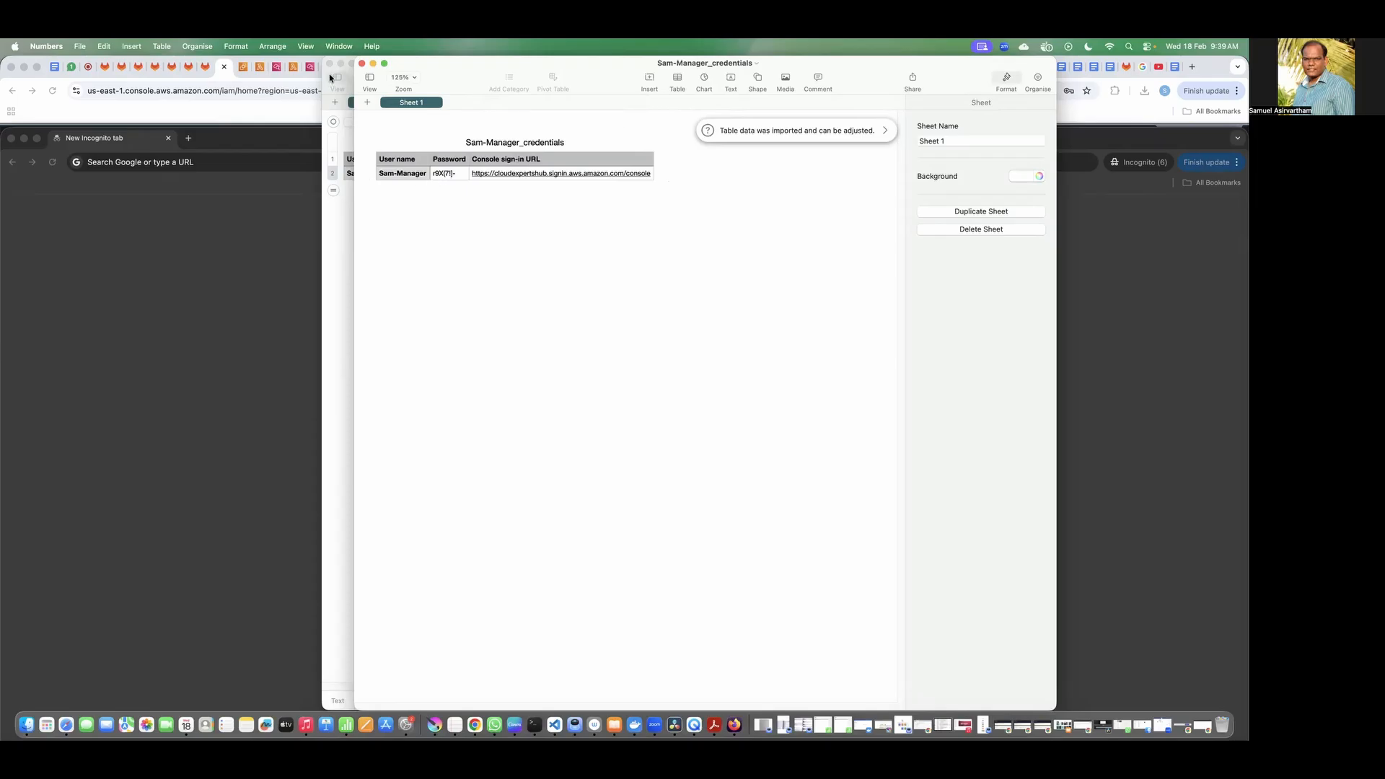
{"action": "left_click", "coordinate": [326, 103]}
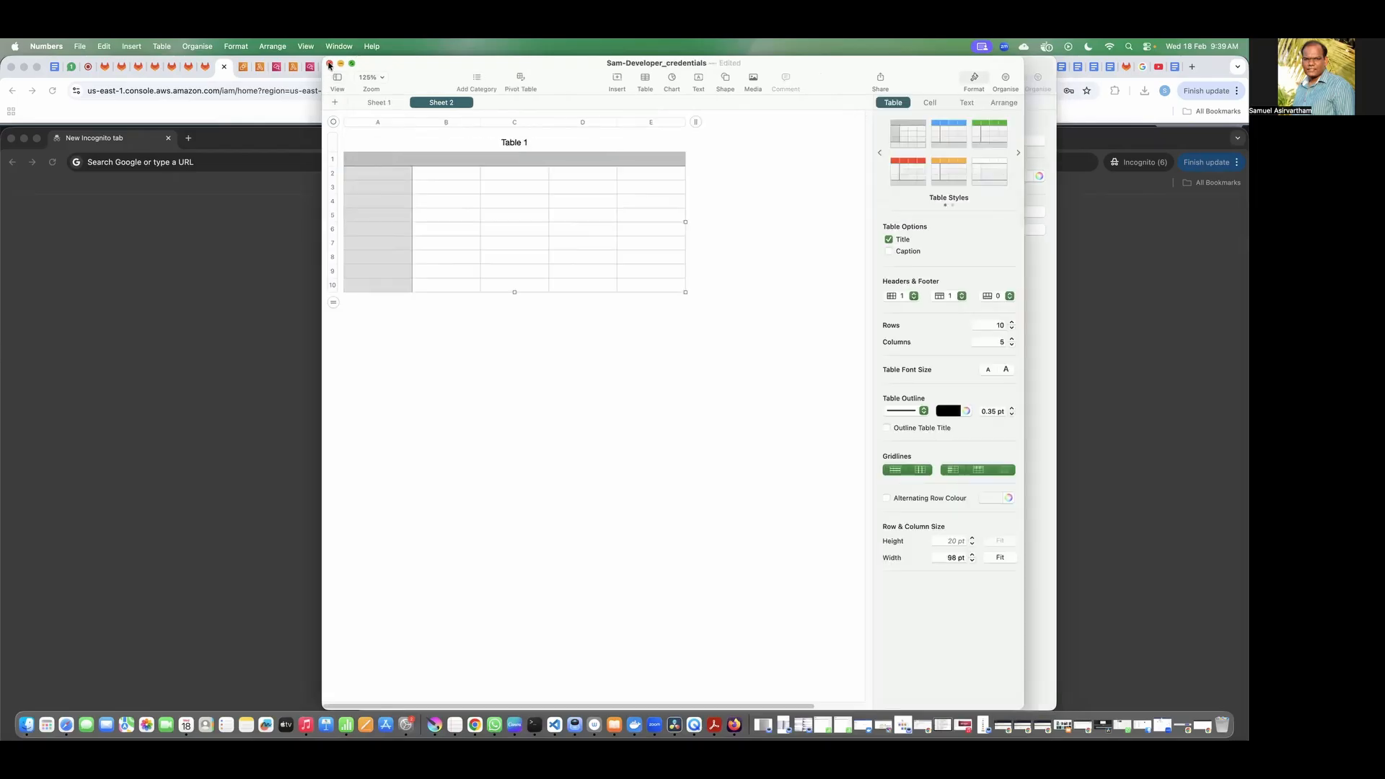
{"action": "left_click", "coordinate": [330, 63]}
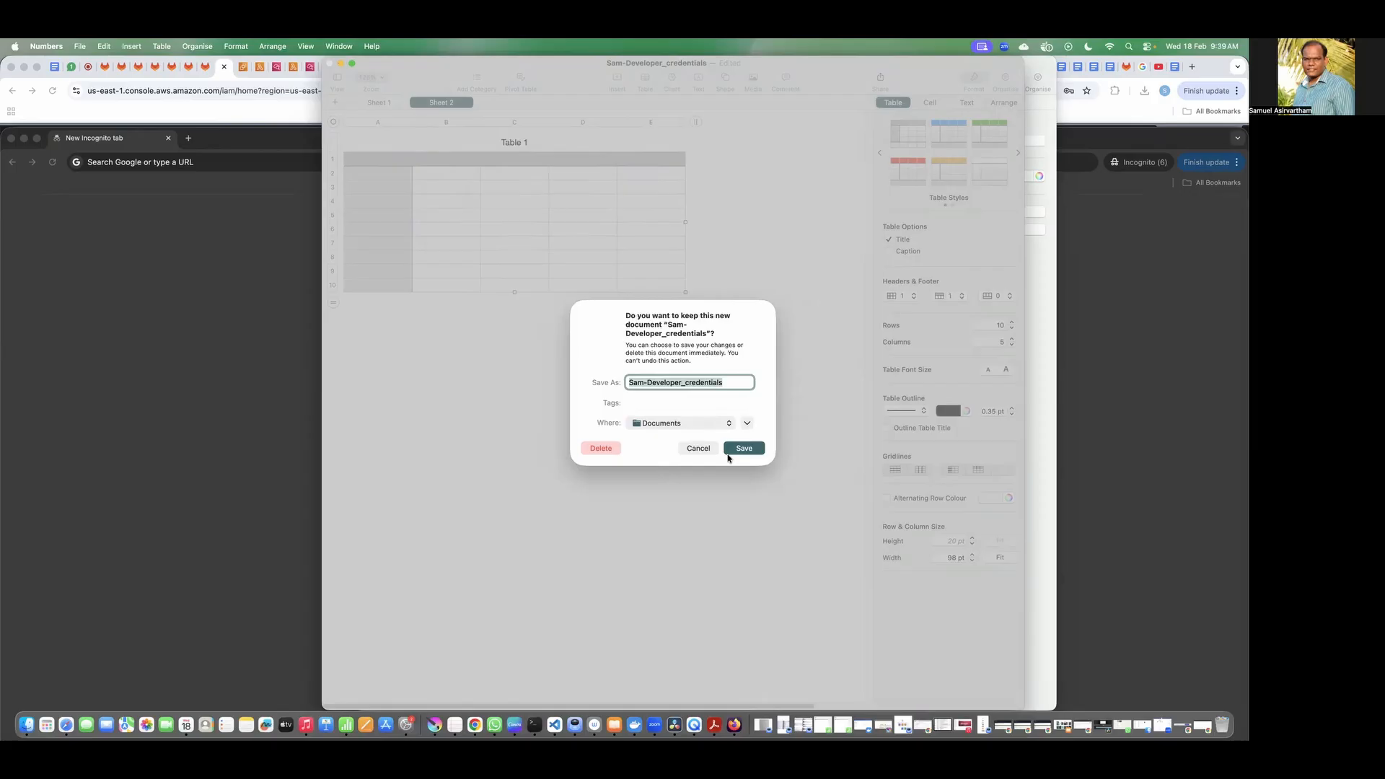
{"action": "left_click", "coordinate": [698, 449]}
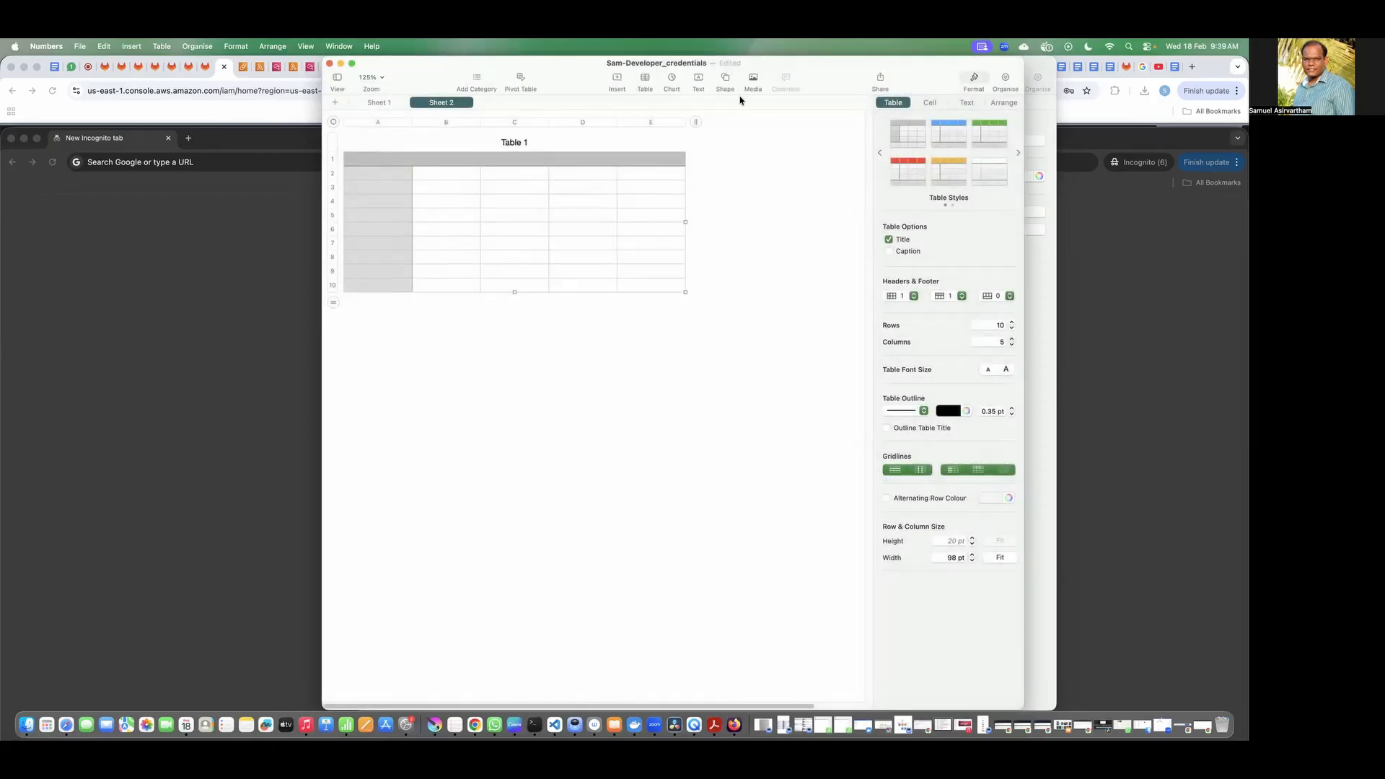
{"action": "left_click_drag", "start_coordinate": [787, 74], "coordinate": [793, 473]}
{"action": "left_click", "coordinate": [588, 253]}
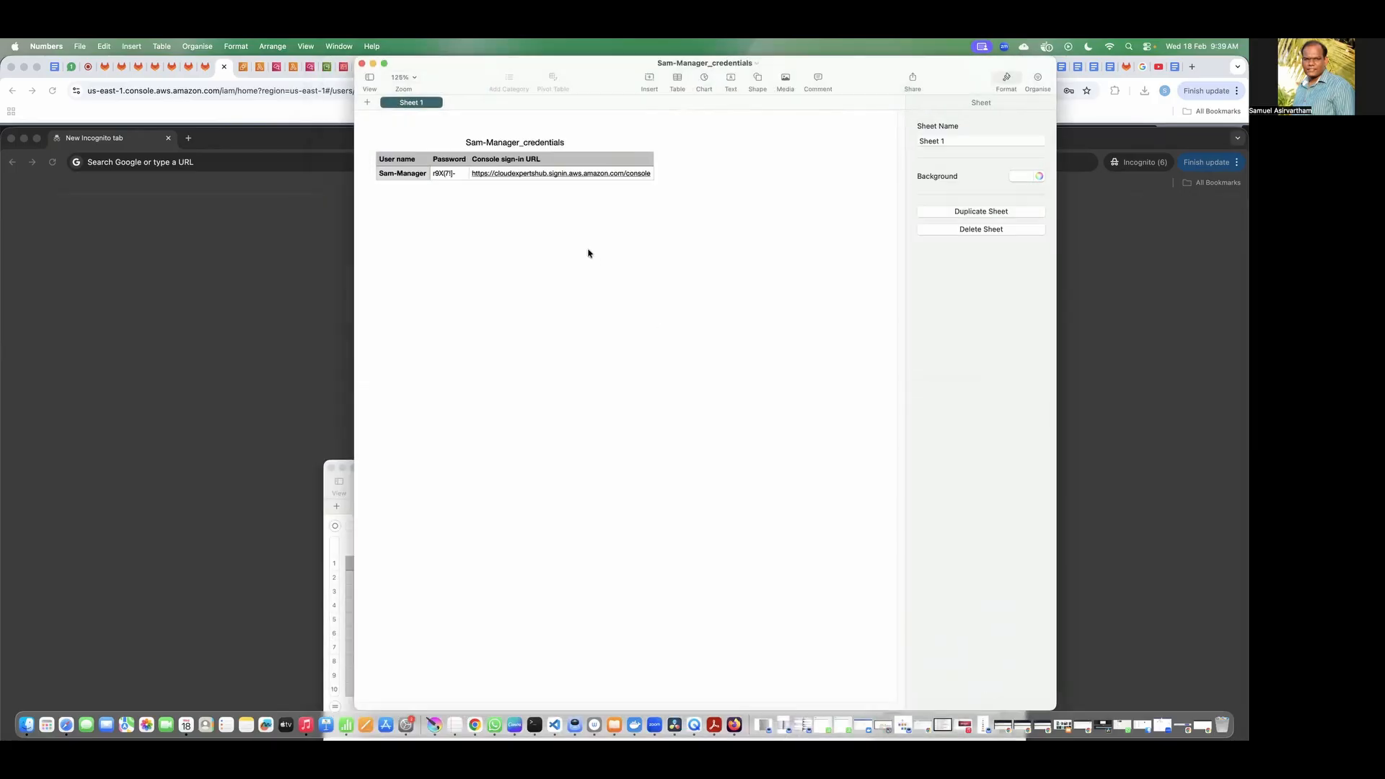
Step: Copy the console sign-in URL from the manager's credentials and load it in the incognito window
{"action": "left_click", "coordinate": [402, 173]}
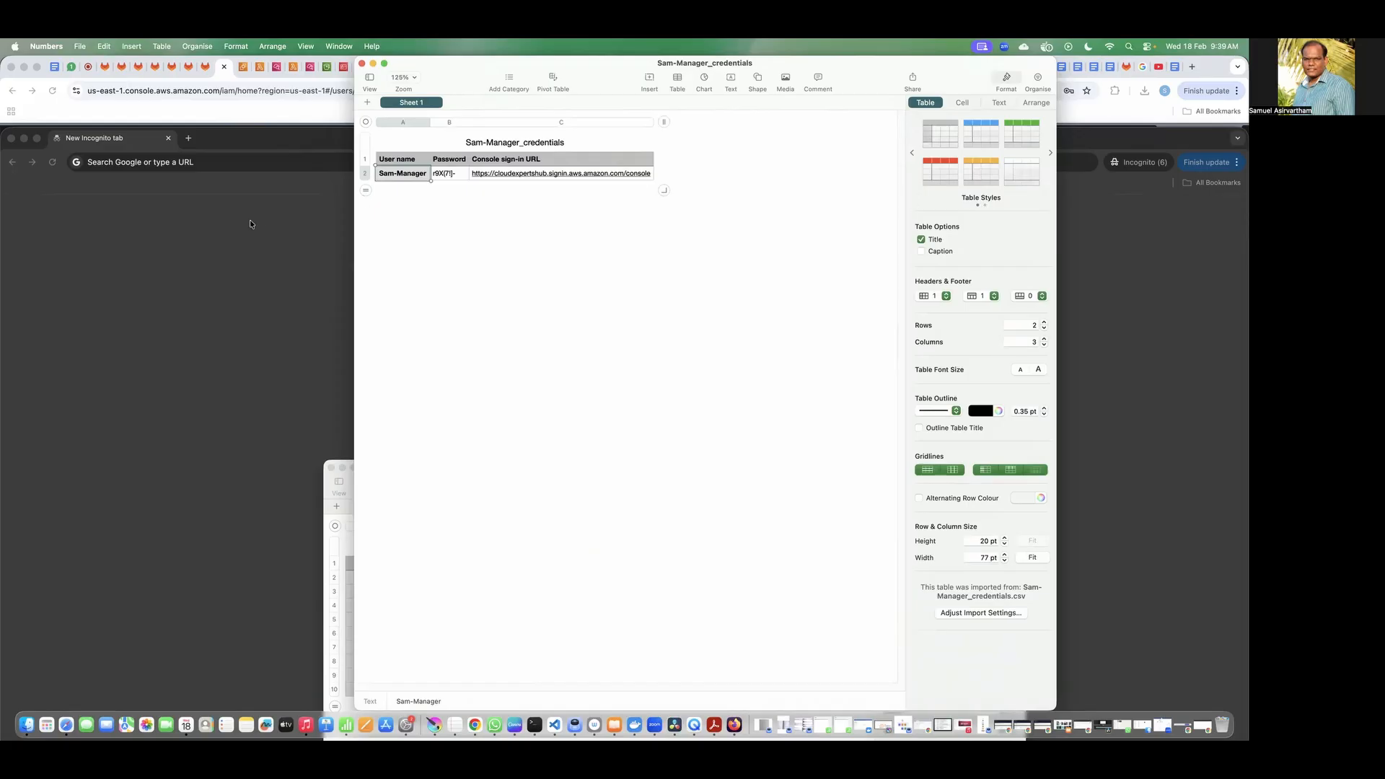
{"action": "left_click", "coordinate": [441, 175]}
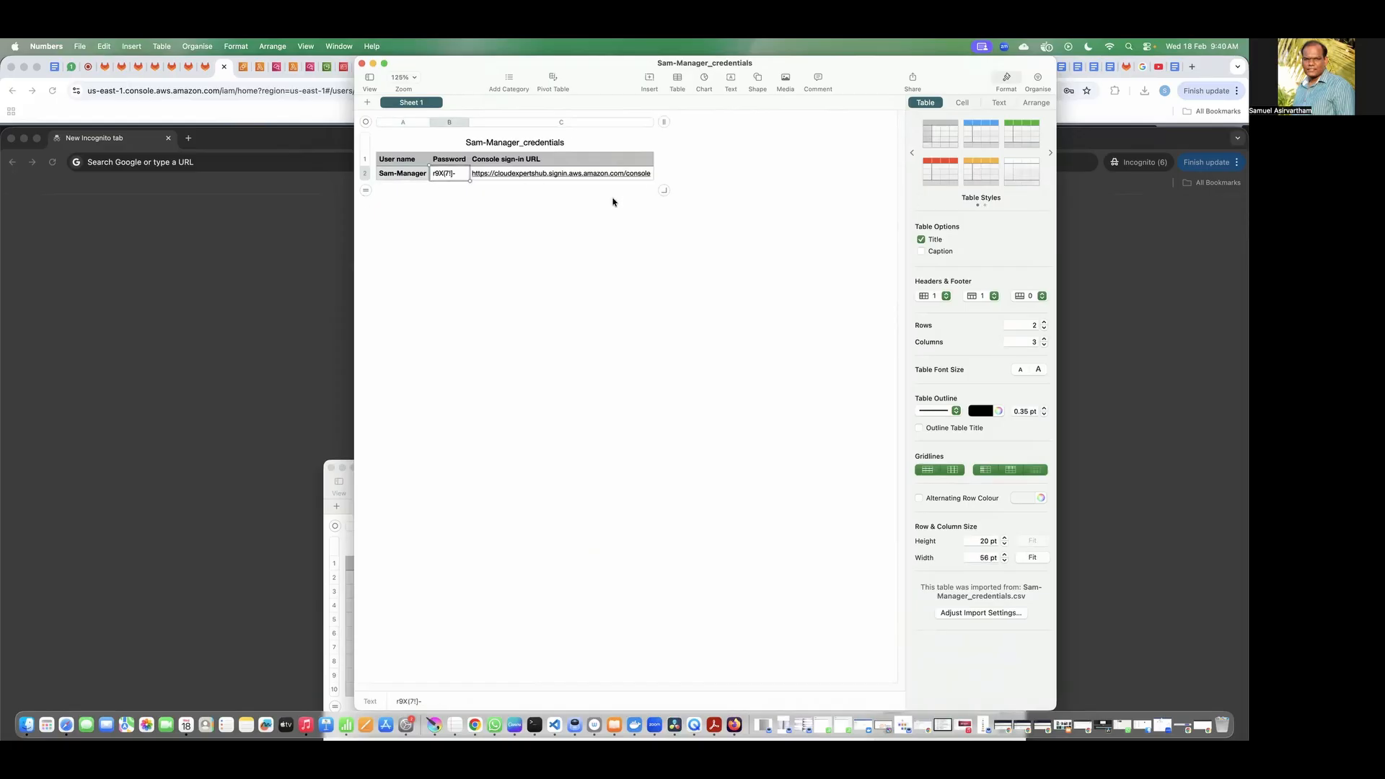
{"action": "key", "text": "Tab"}
{"action": "type", "text": "Sam-Manager"}
{"action": "key", "text": "super+z"}
{"action": "key", "text": "super+c"}
{"action": "left_click", "coordinate": [249, 165]}
{"action": "key", "text": "super+v"}
{"action": "key", "text": "Return"}
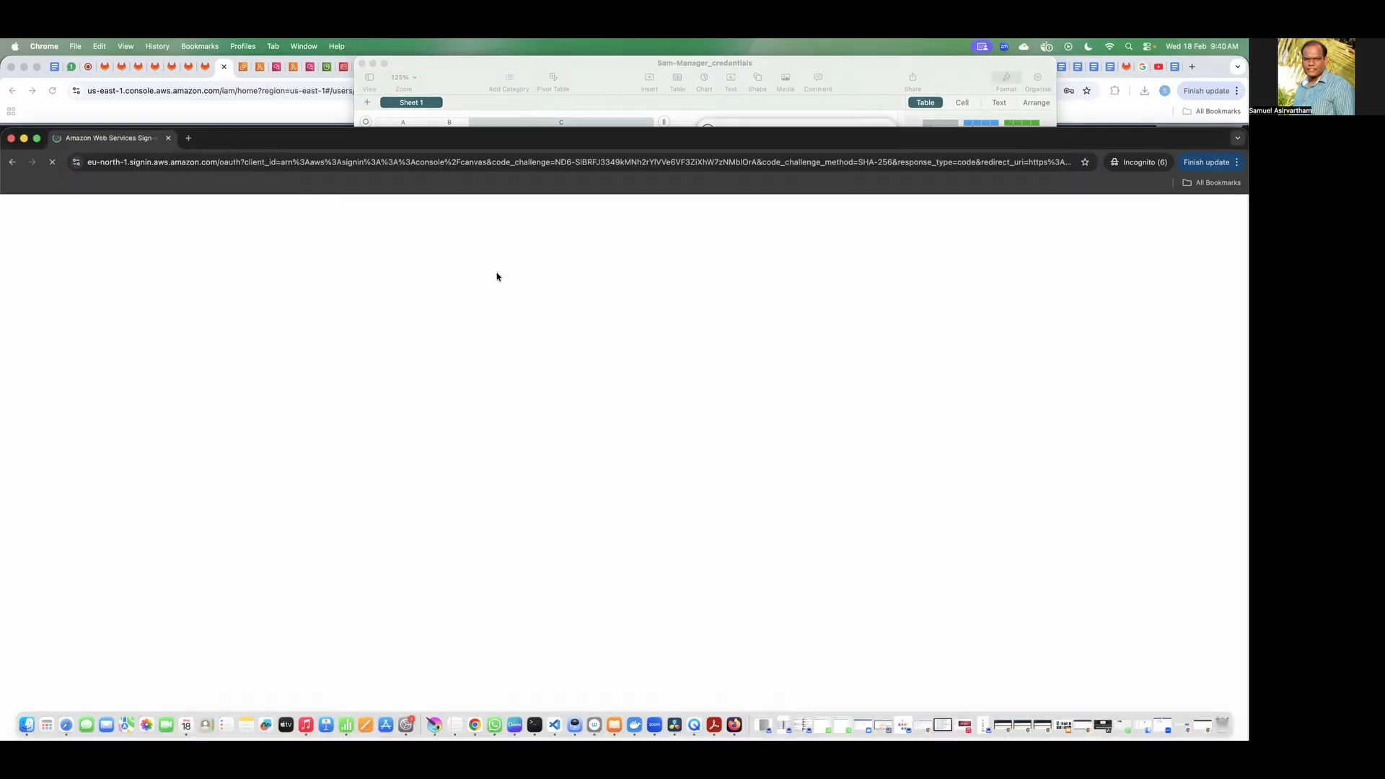
Step: Copy the manager's user name from the credentials spreadsheet into the AWS sign-in form
{"action": "key", "text": "super+Tab"}
{"action": "left_click", "coordinate": [407, 180]}
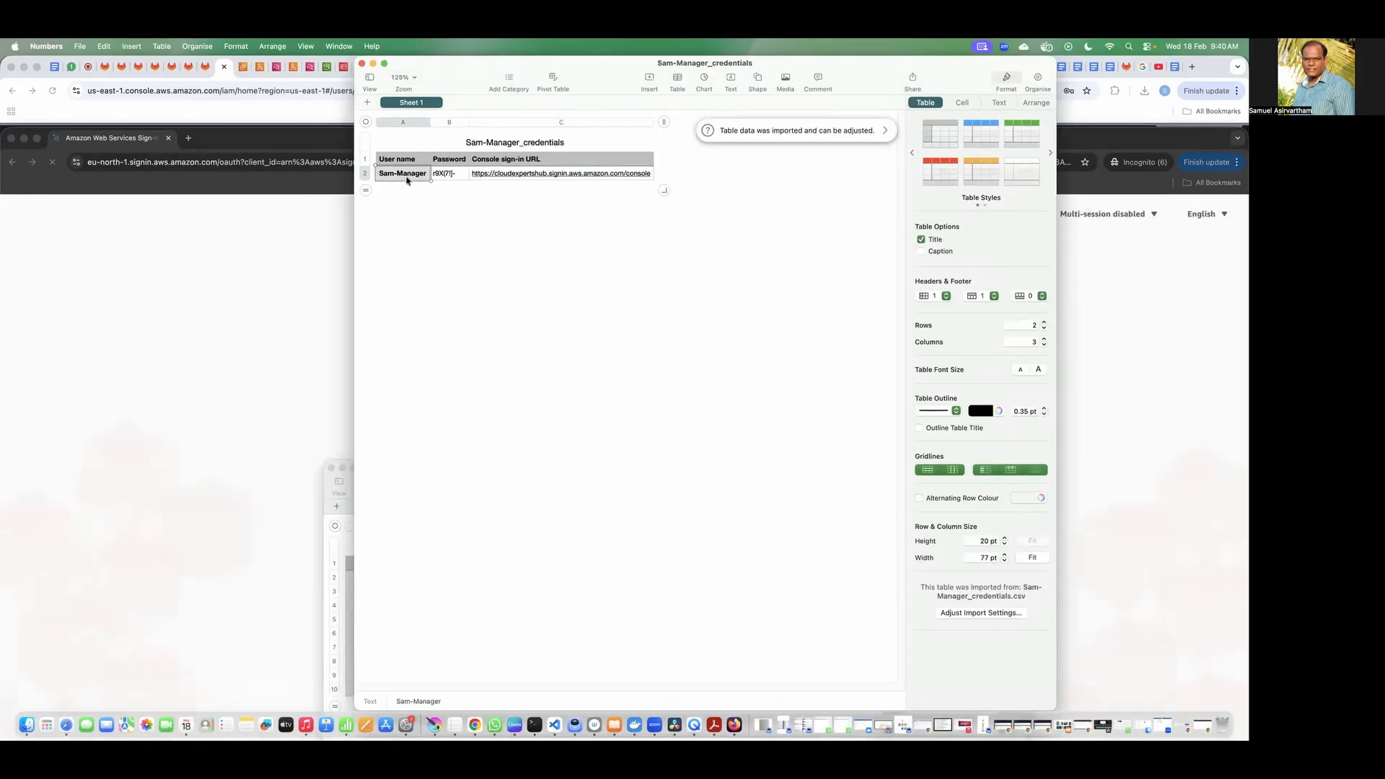
{"action": "left_click", "coordinate": [312, 296]}
{"action": "left_click", "coordinate": [432, 420]}
{"action": "key", "text": "super+v"}
Step: Copy the manager's password from the credentials spreadsheet into the sign-in form and sign in
{"action": "key", "text": "super+Tab"}
{"action": "left_click", "coordinate": [449, 174]}
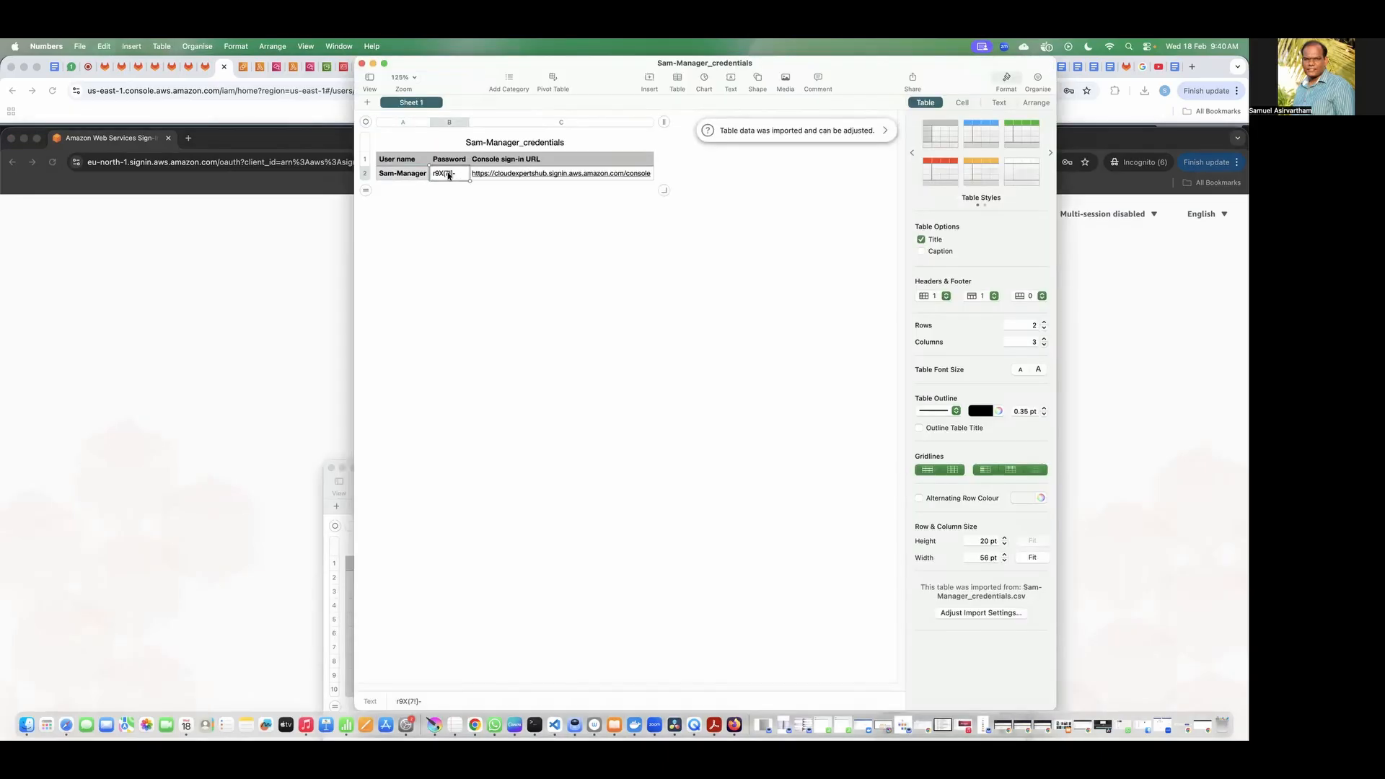
{"action": "left_click", "coordinate": [295, 244]}
{"action": "left_click", "coordinate": [447, 470]}
{"action": "key", "text": "super+v"}
{"action": "left_click", "coordinate": [427, 518]}
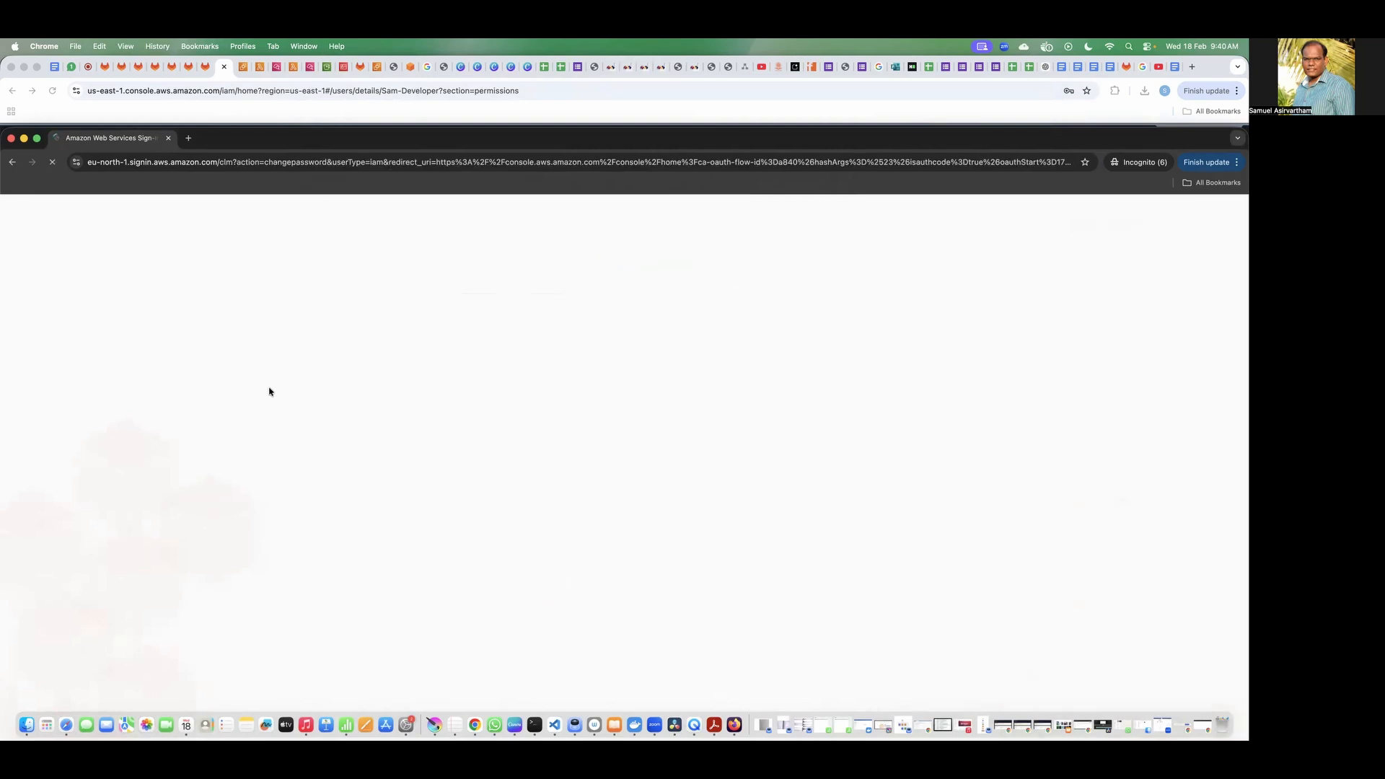
Step: Reset the manager's password by entering the old password, a new password and its confirmation
{"action": "left_click", "coordinate": [573, 428]}
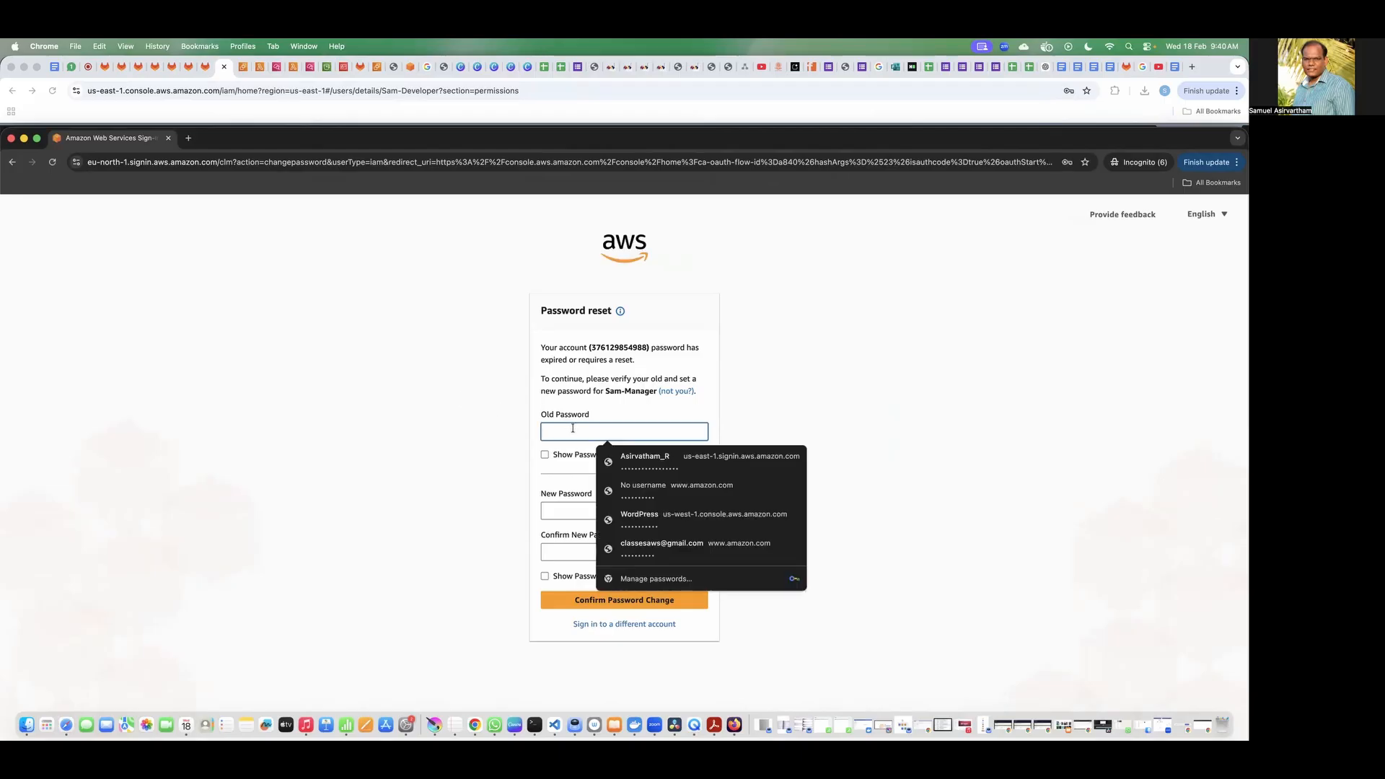
{"action": "key", "text": "super+v"}
{"action": "left_click", "coordinate": [570, 526]}
{"action": "left_click", "coordinate": [569, 515]}
{"action": "key", "text": "super+v"}
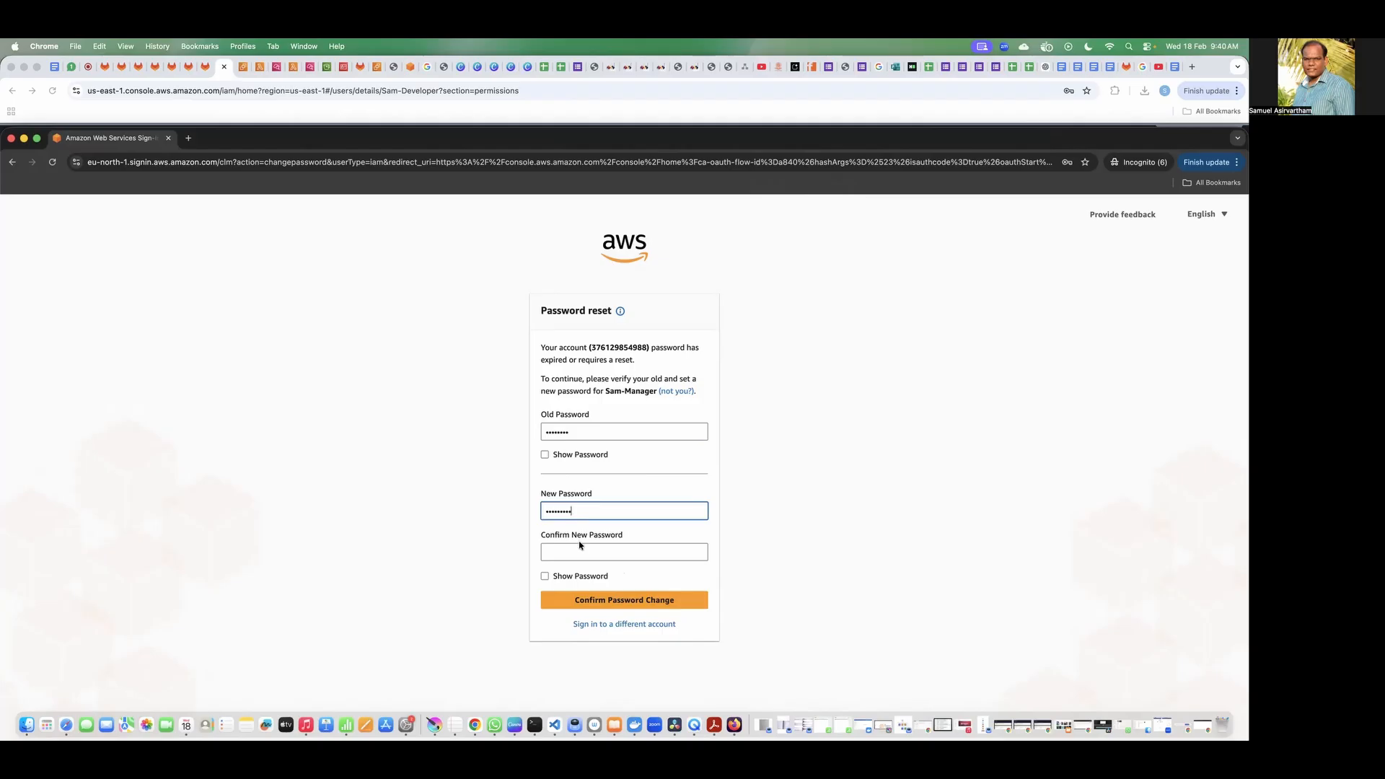
{"action": "left_click", "coordinate": [575, 550]}
{"action": "key", "text": "super+v"}
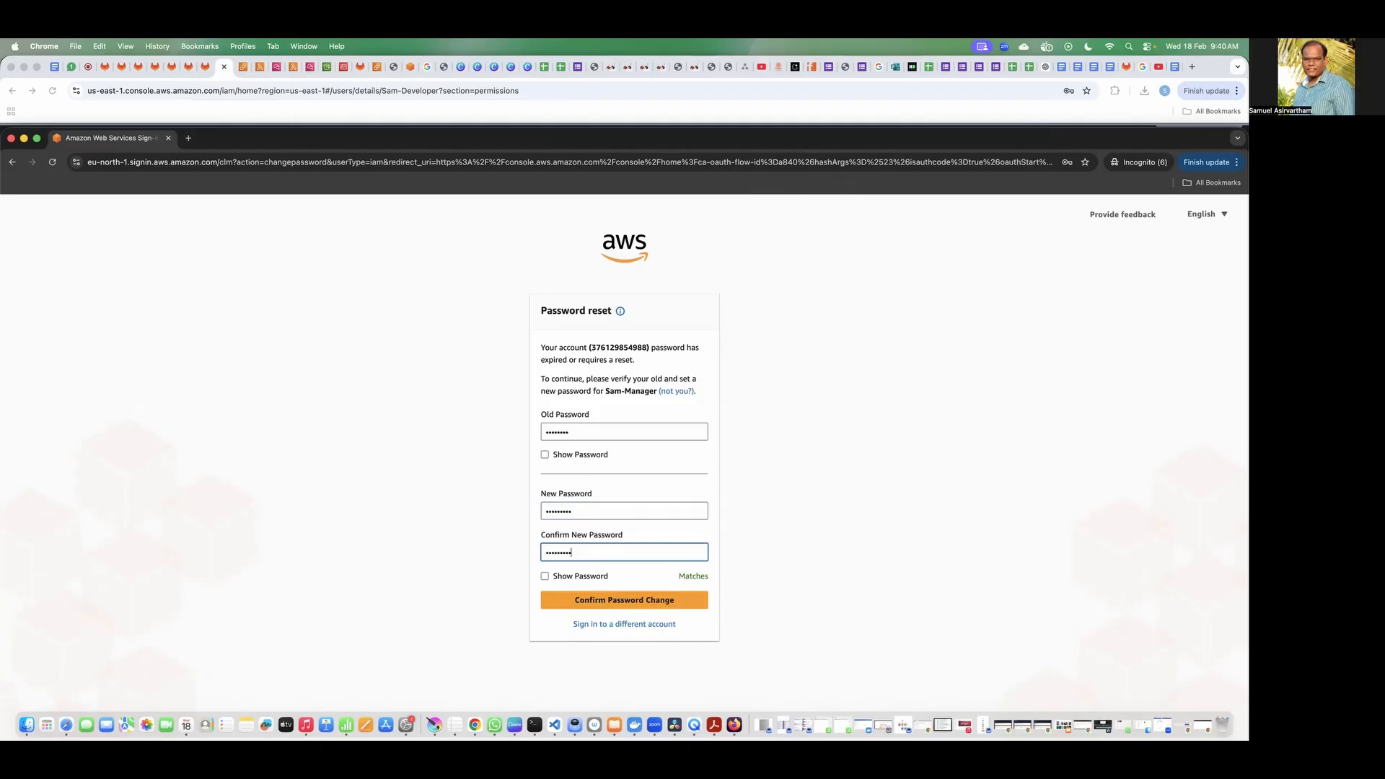
{"action": "left_click", "coordinate": [649, 600]}
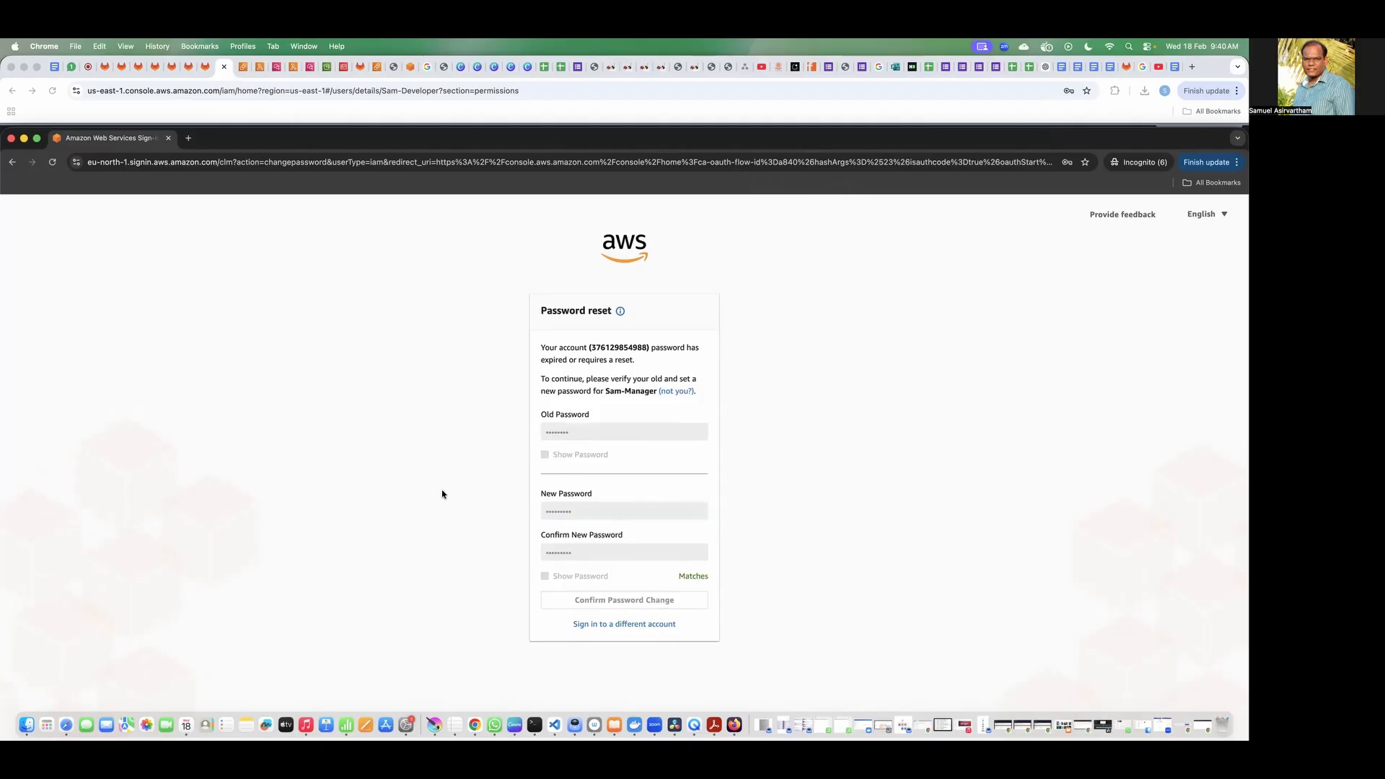
{"action": "left_click", "coordinate": [647, 427]}
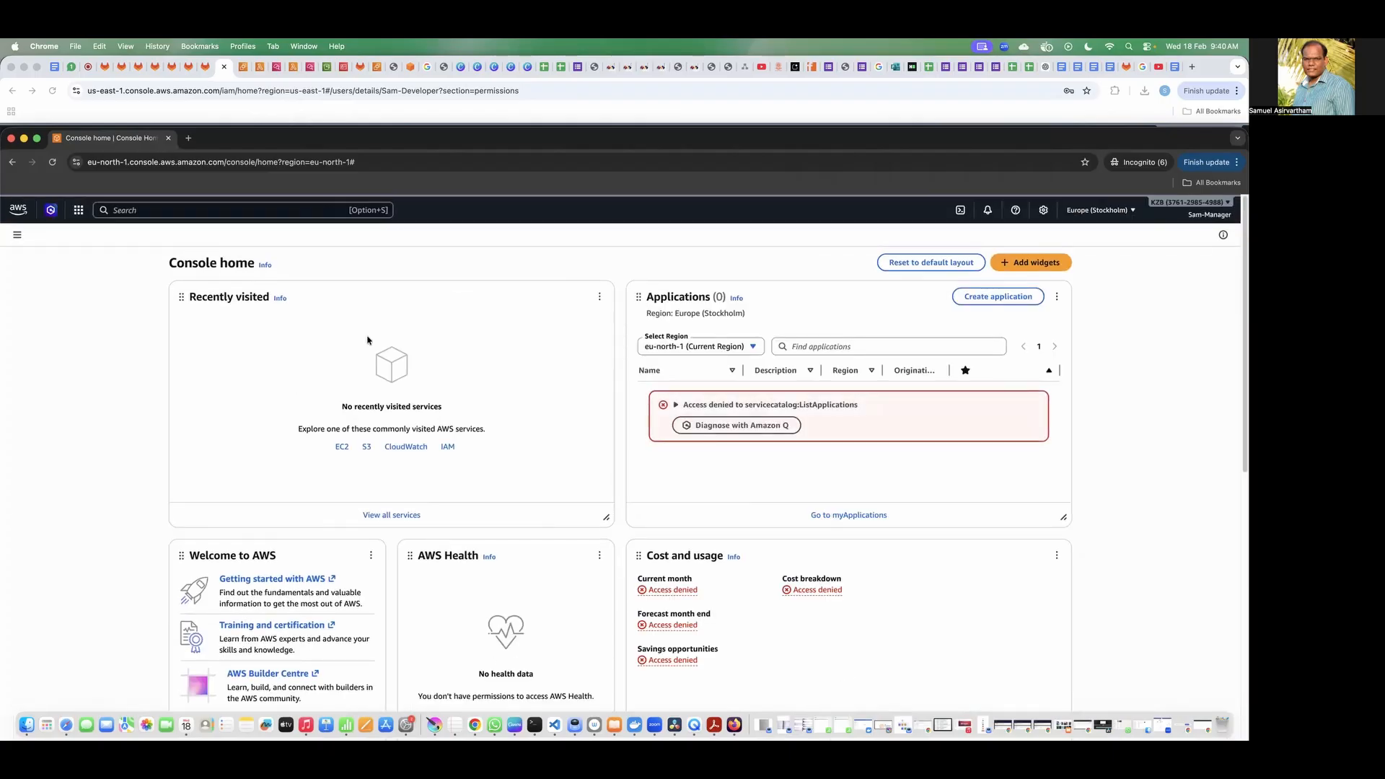
Step: Show the manager's running EC2 instances in Europe (Stockholm) and examine the message for the denied action
{"action": "left_click", "coordinate": [1210, 215]}
{"action": "left_click", "coordinate": [1211, 215]}
{"action": "left_click", "coordinate": [341, 448]}
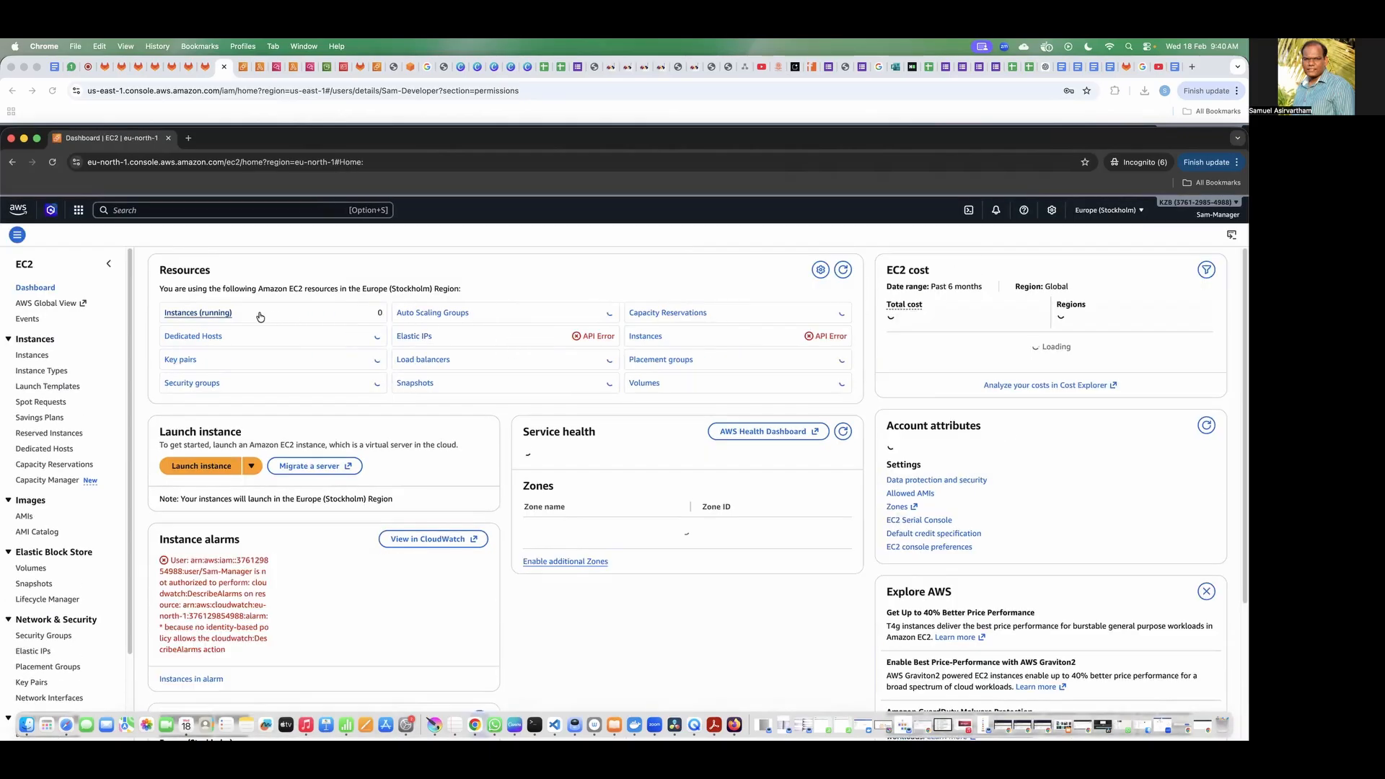
{"action": "left_click", "coordinate": [220, 312]}
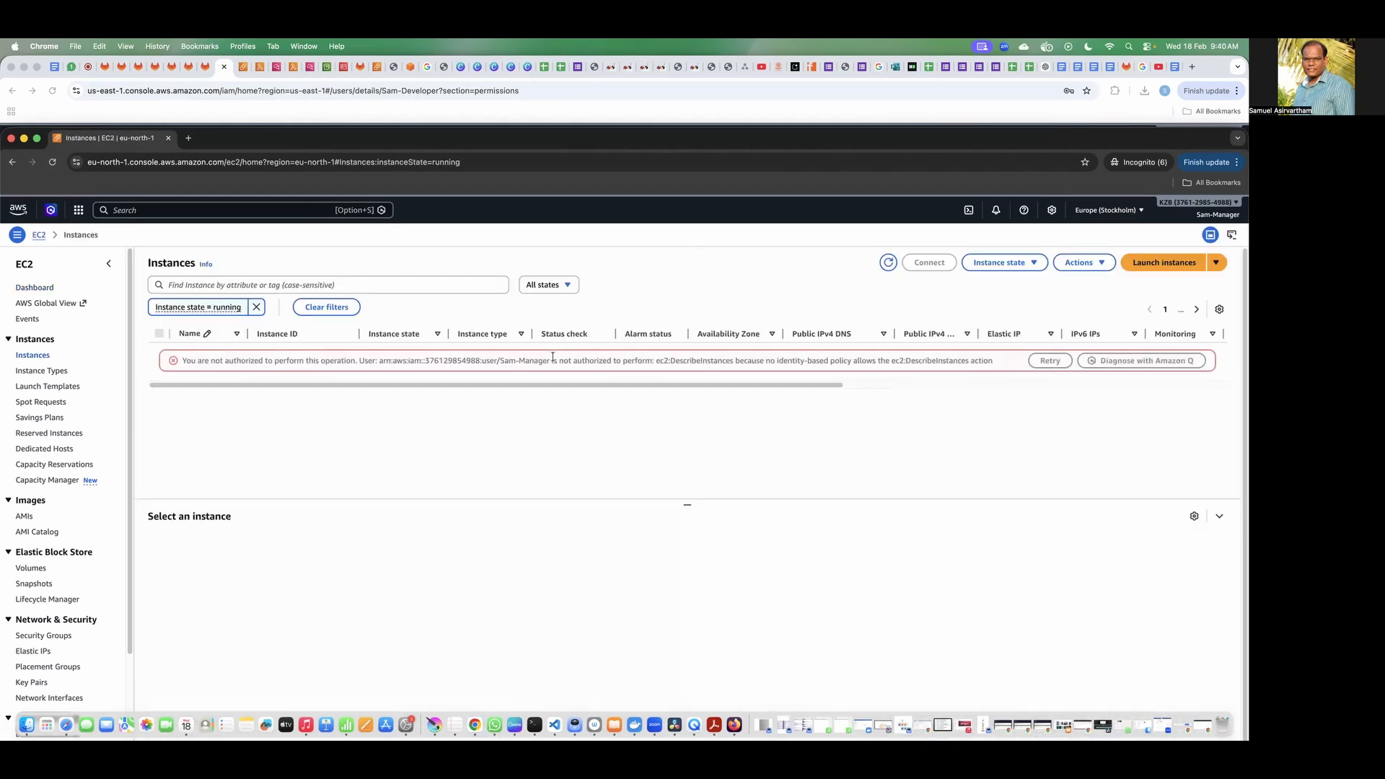
{"action": "left_click_drag", "start_coordinate": [560, 361], "coordinate": [723, 362]}
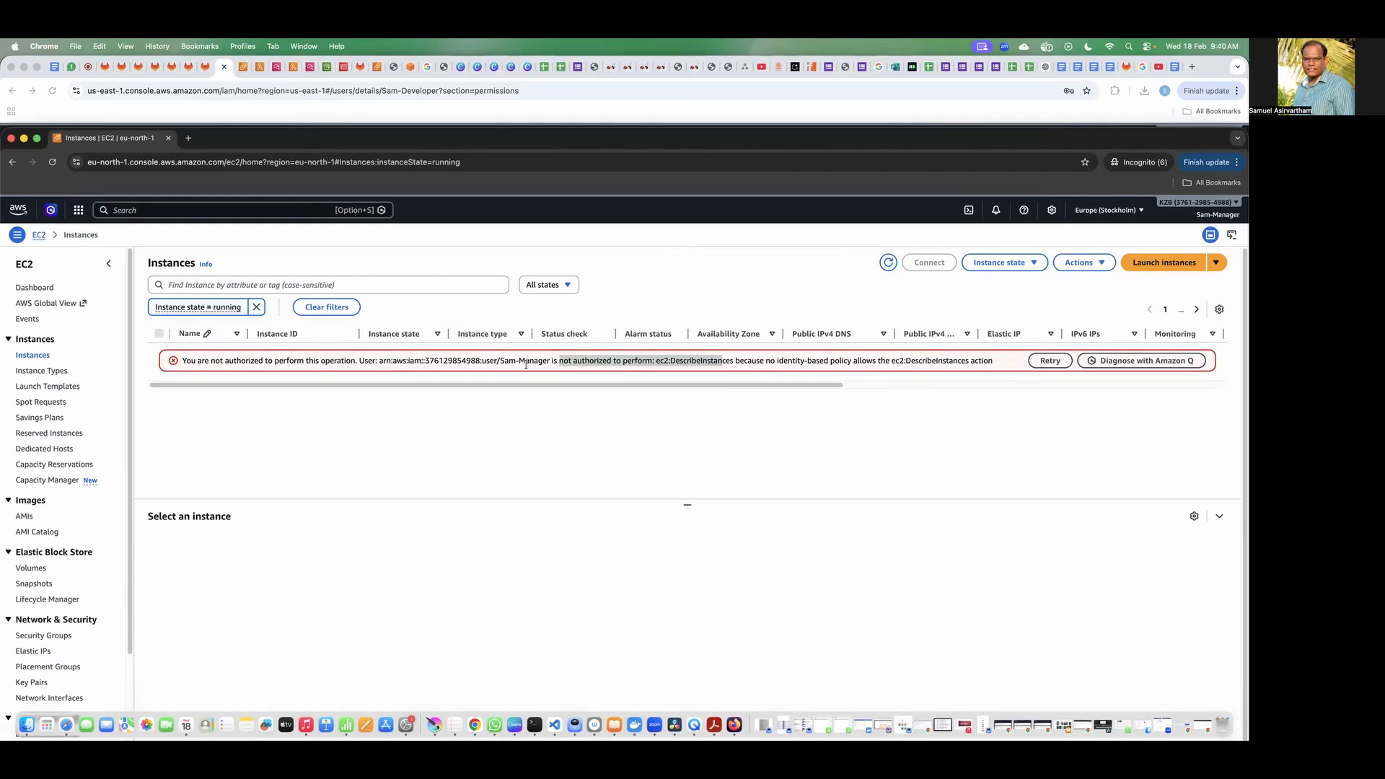
Step: Open the list of regions for the manager's EC2 console
{"action": "left_click", "coordinate": [1108, 212]}
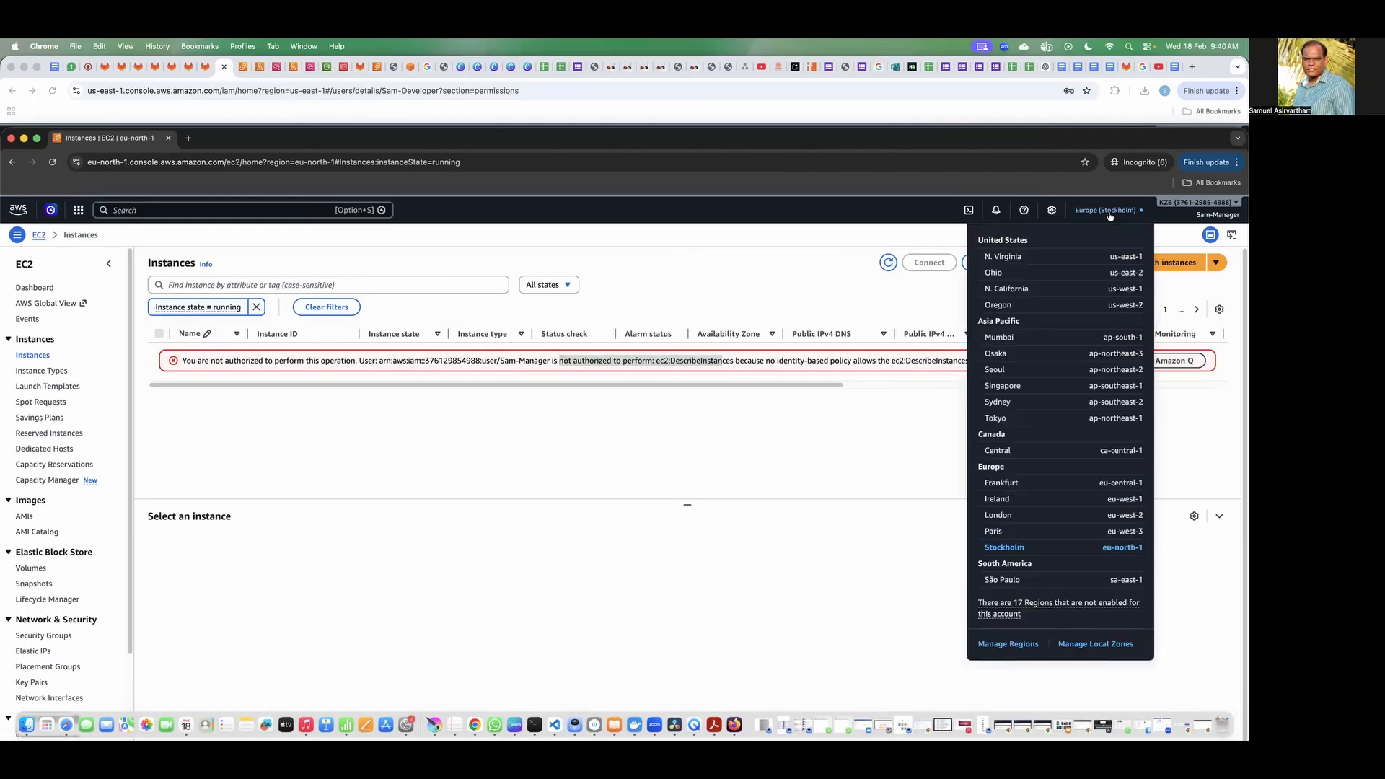
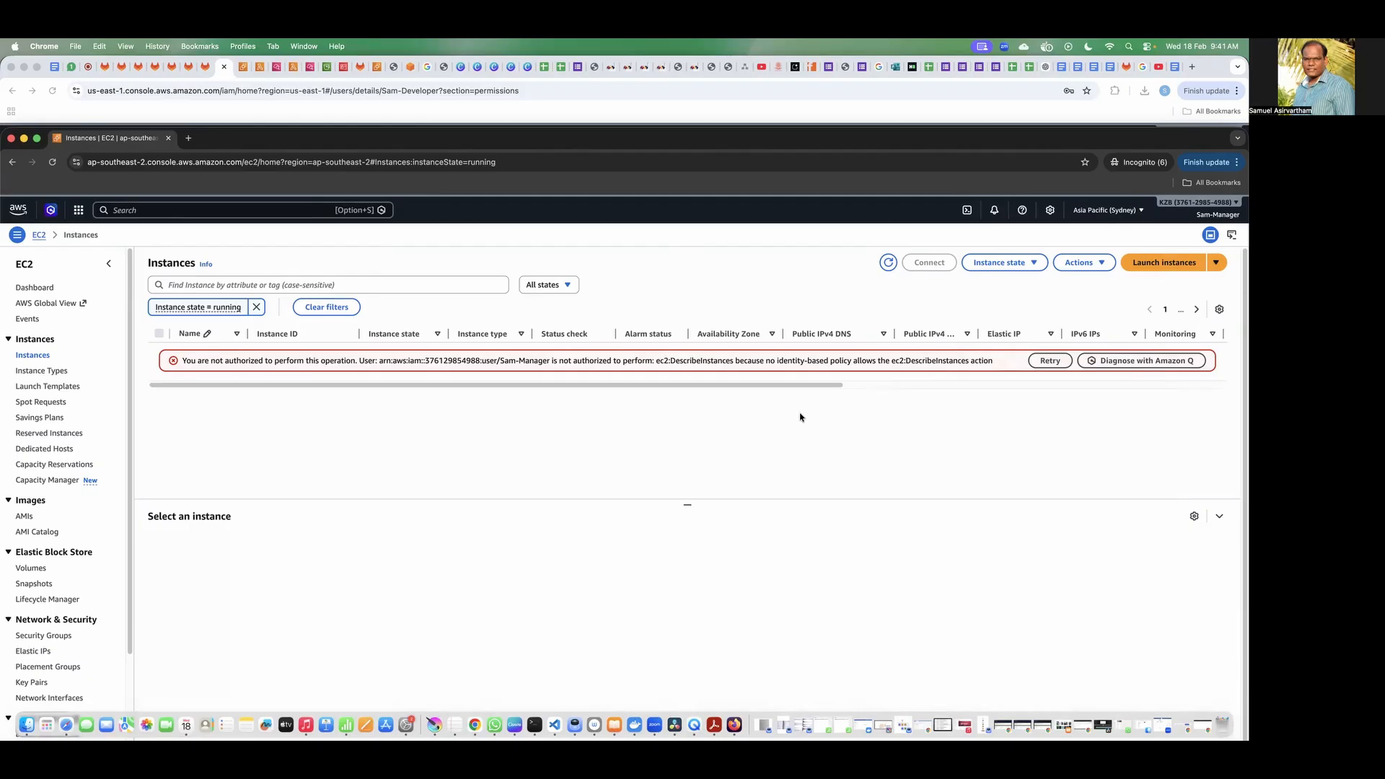
Step: Search the manager's AWS console for "billing" and open AWS Billing Conductor
{"action": "left_click", "coordinate": [234, 210]}
{"action": "type", "text": "billing"}
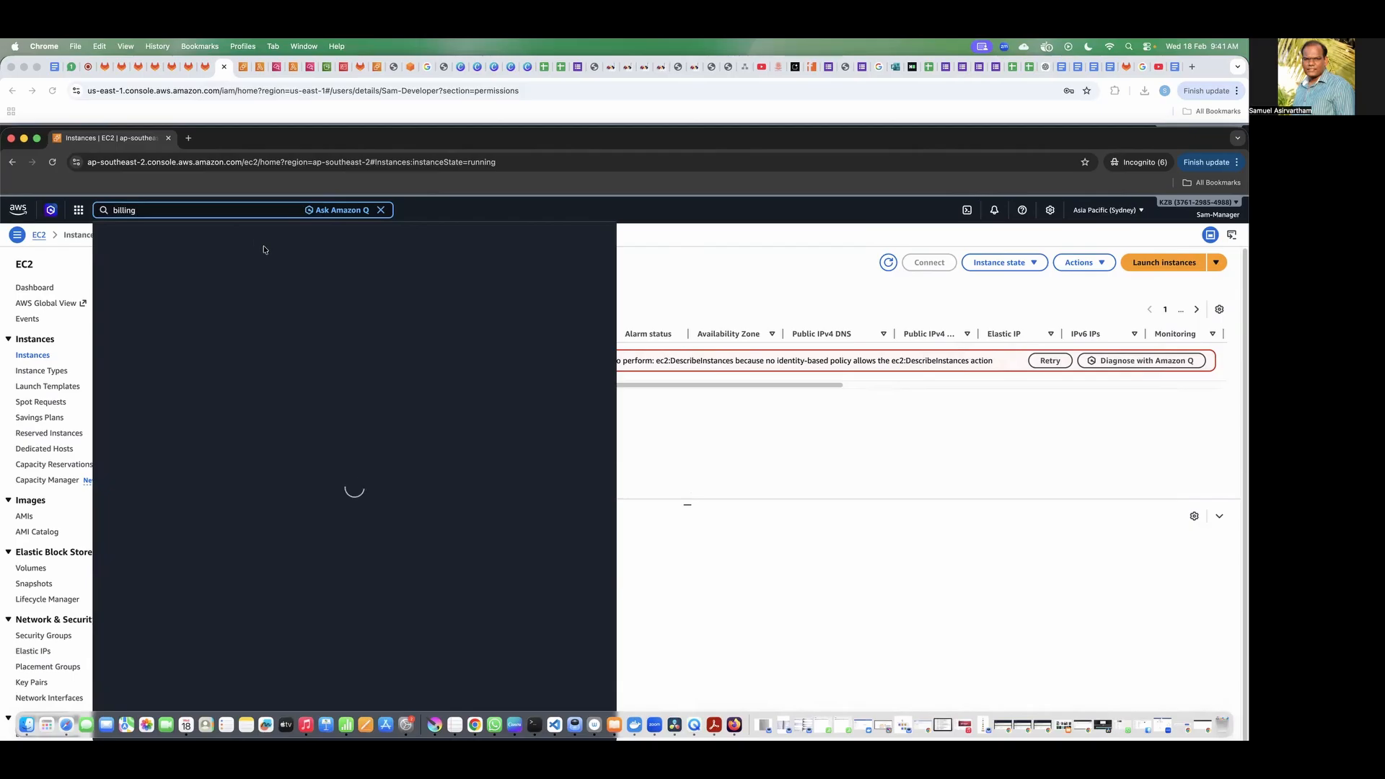
{"action": "mouse_move", "coordinate": [281, 273]}
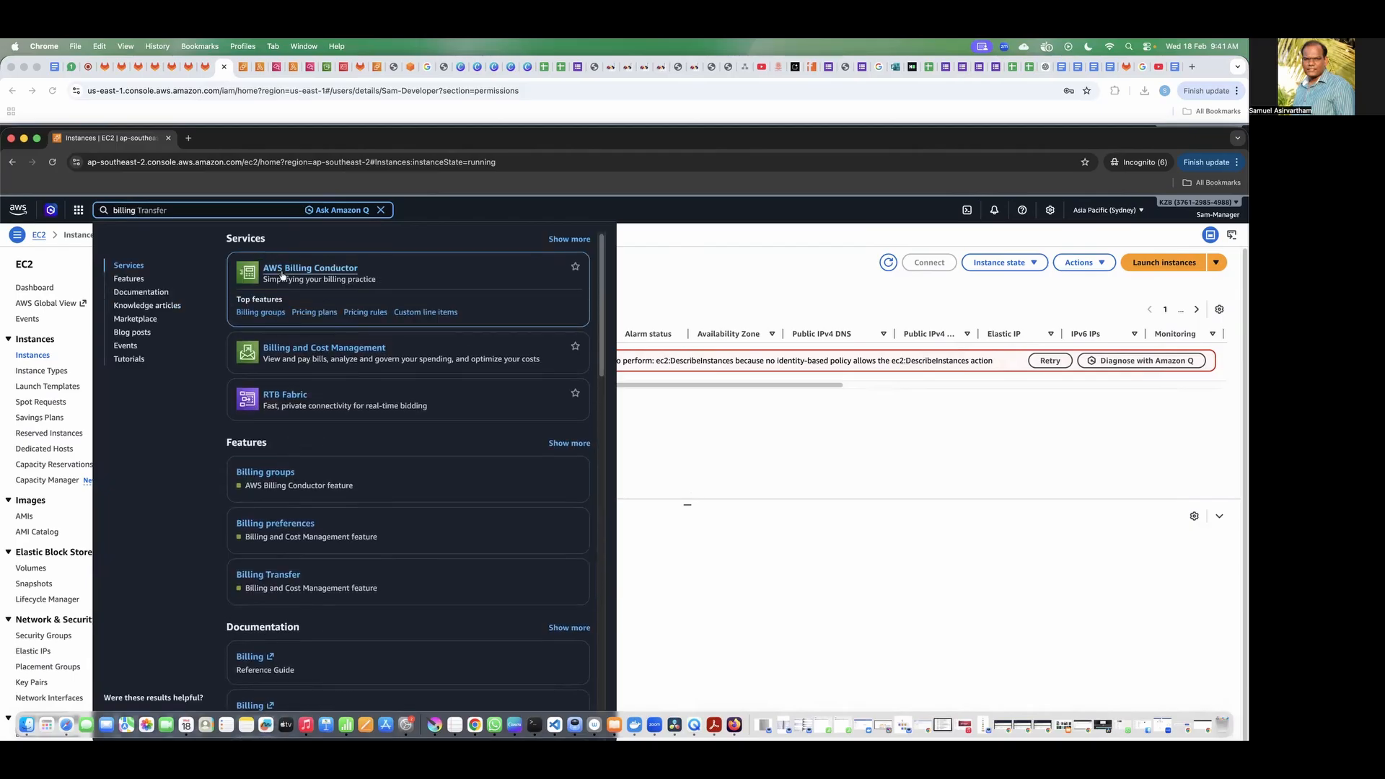
{"action": "left_click", "coordinate": [281, 271]}
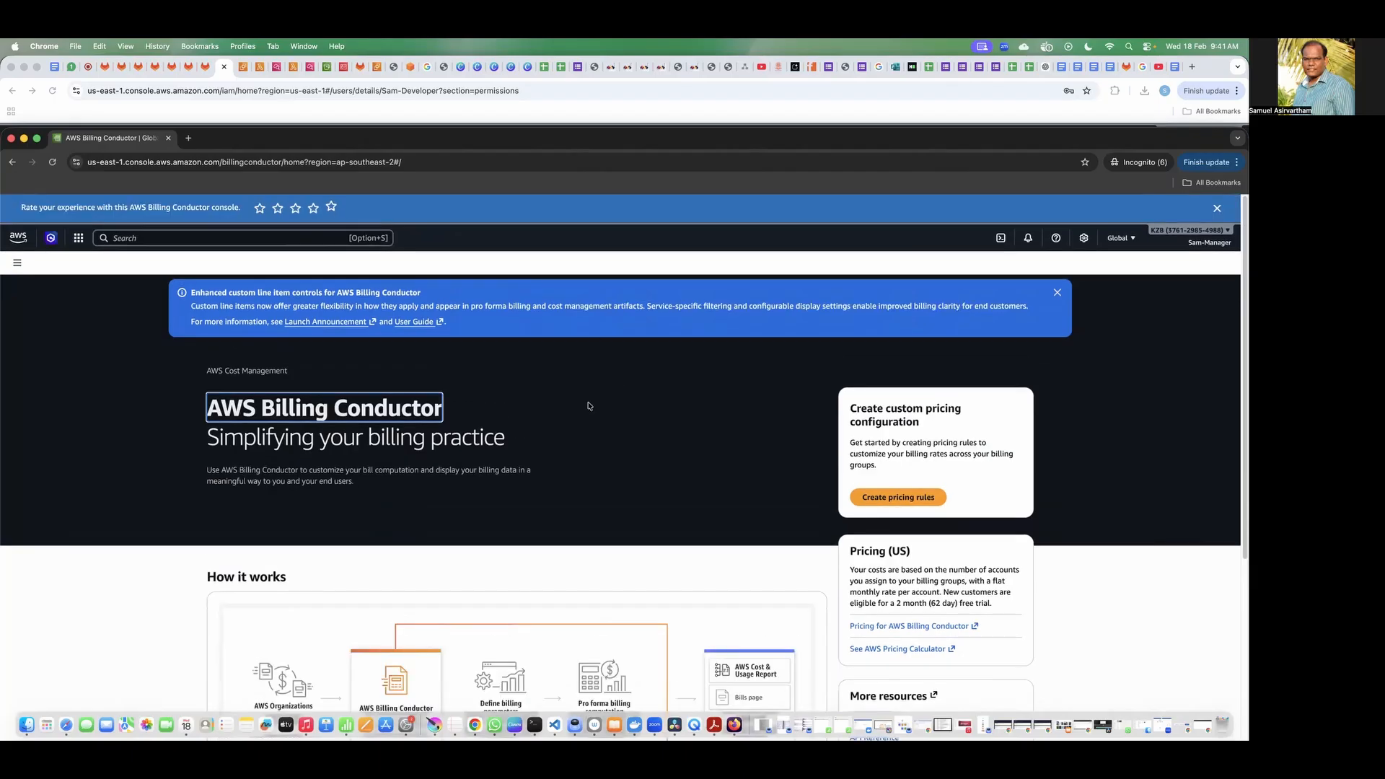
Step: Examine the manager's access to the Bills, Payments, Credits and Billing home pages, and minimize that browser window
{"action": "left_click", "coordinate": [20, 264]}
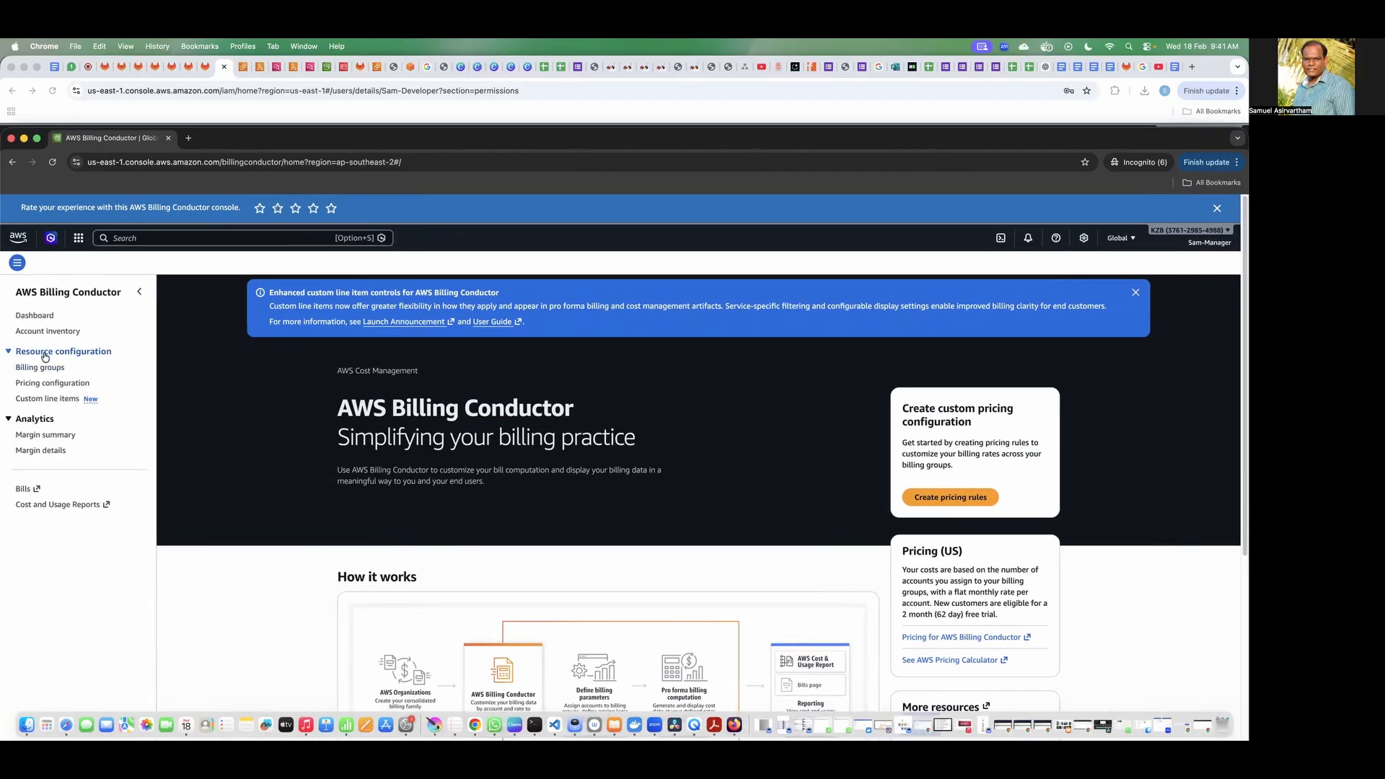
{"action": "left_click", "coordinate": [24, 489]}
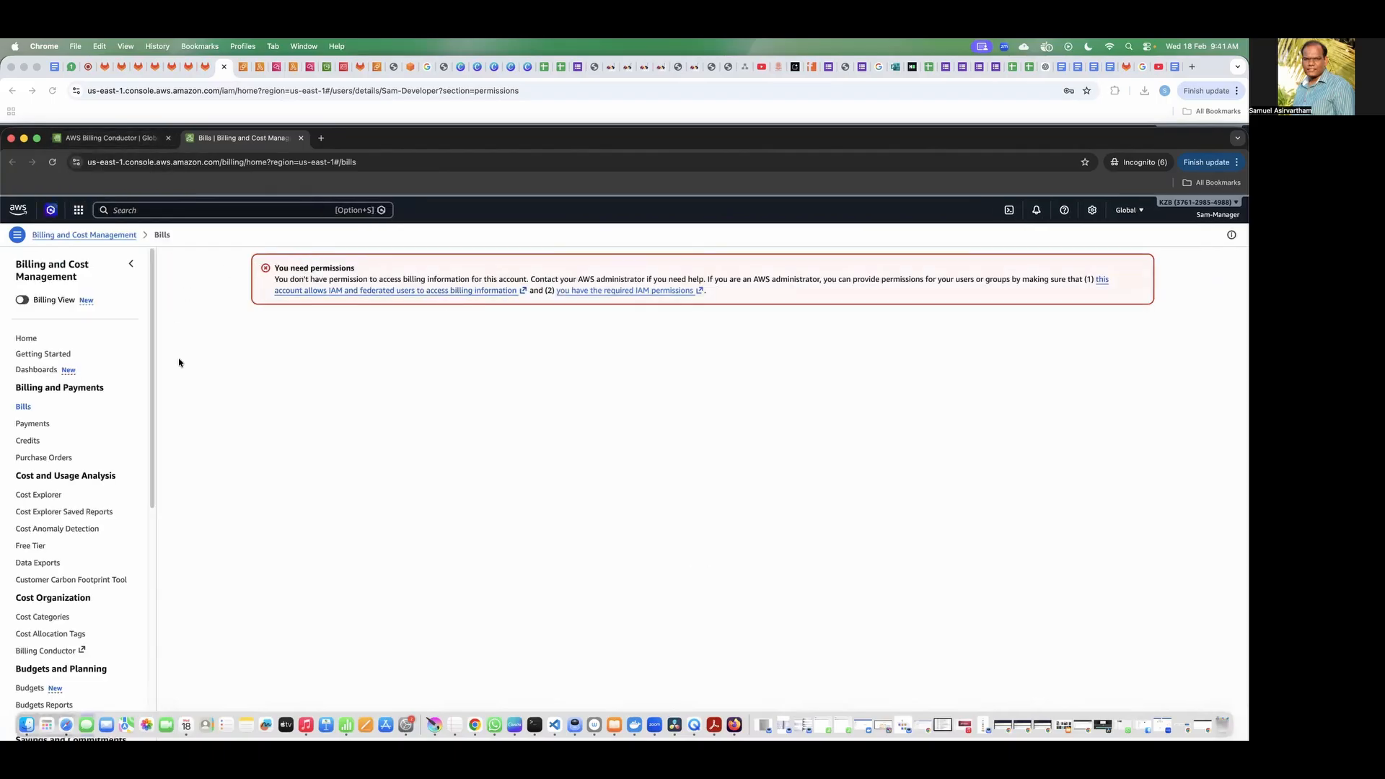
{"action": "left_click", "coordinate": [32, 426]}
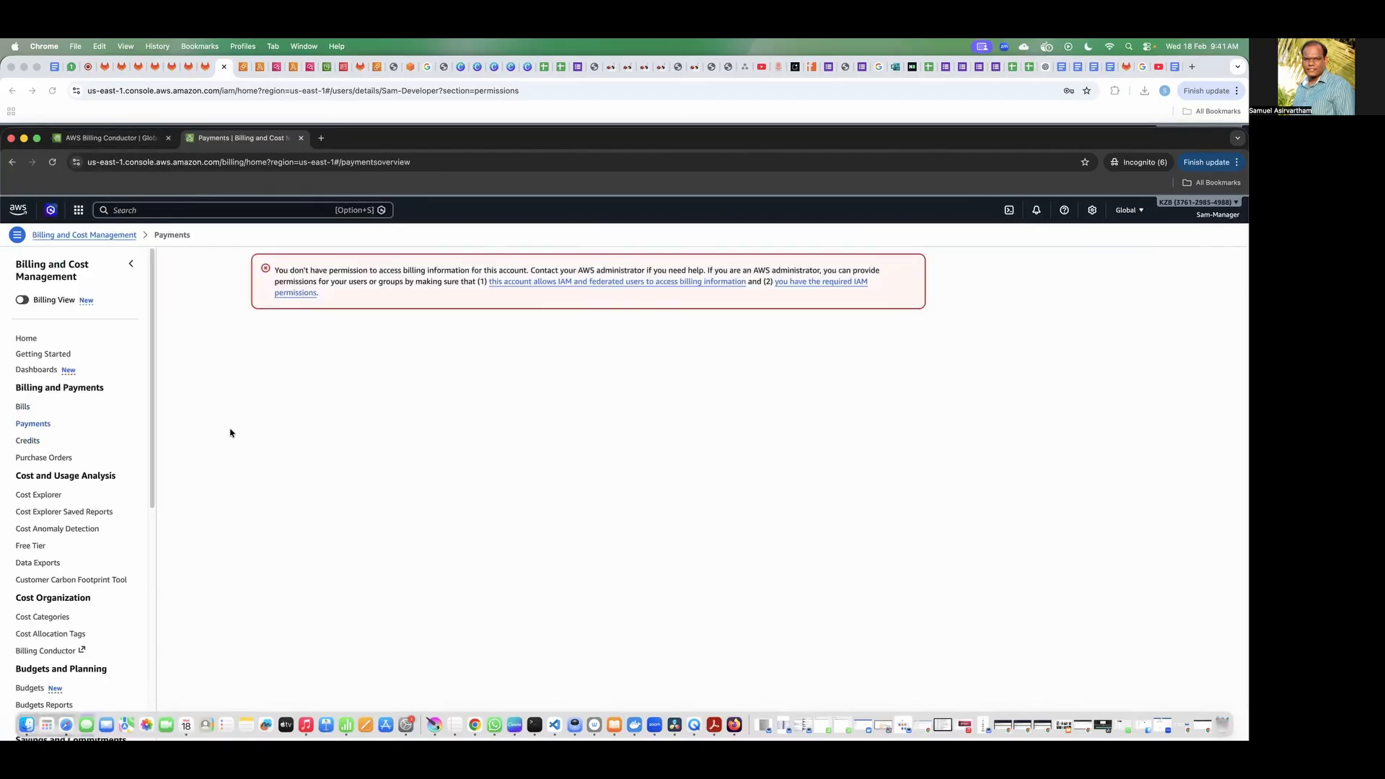
{"action": "left_click", "coordinate": [28, 440]}
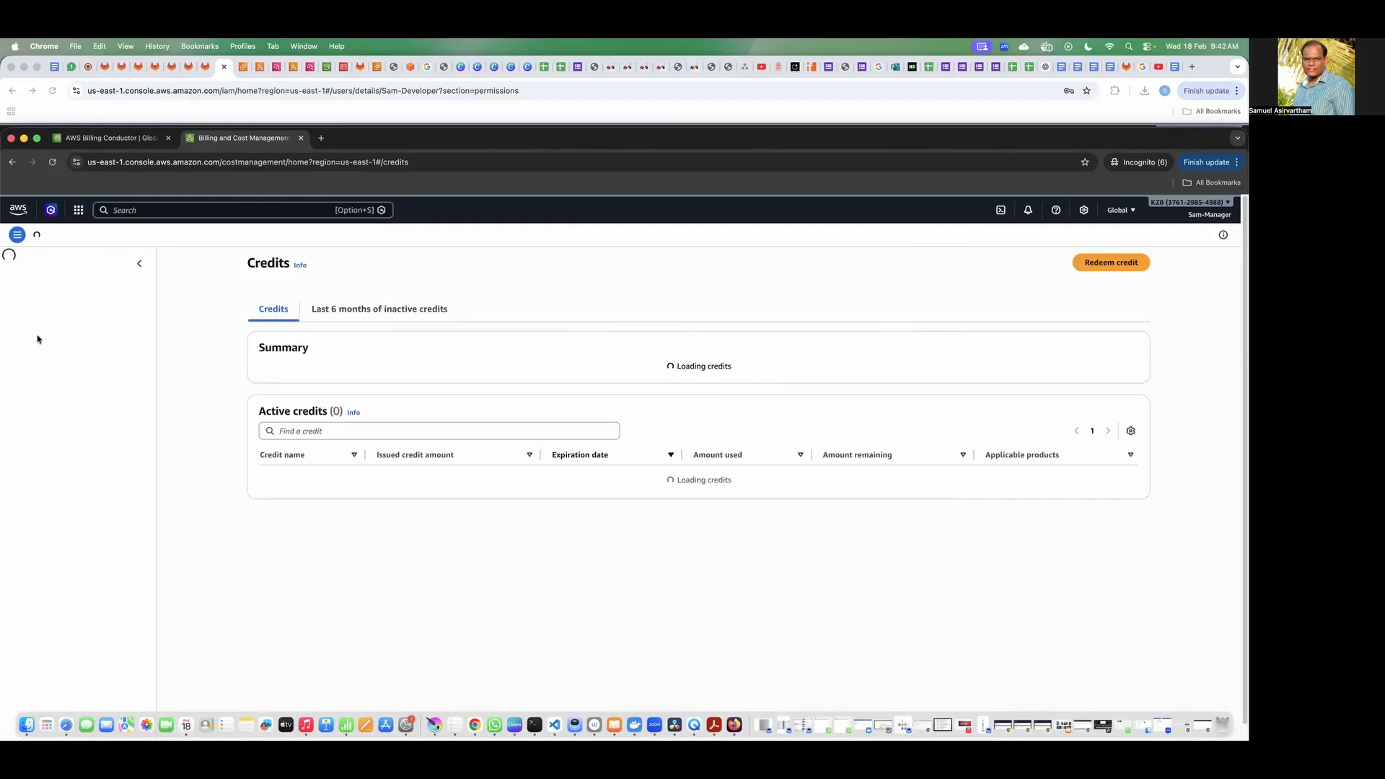
{"action": "left_click", "coordinate": [29, 340]}
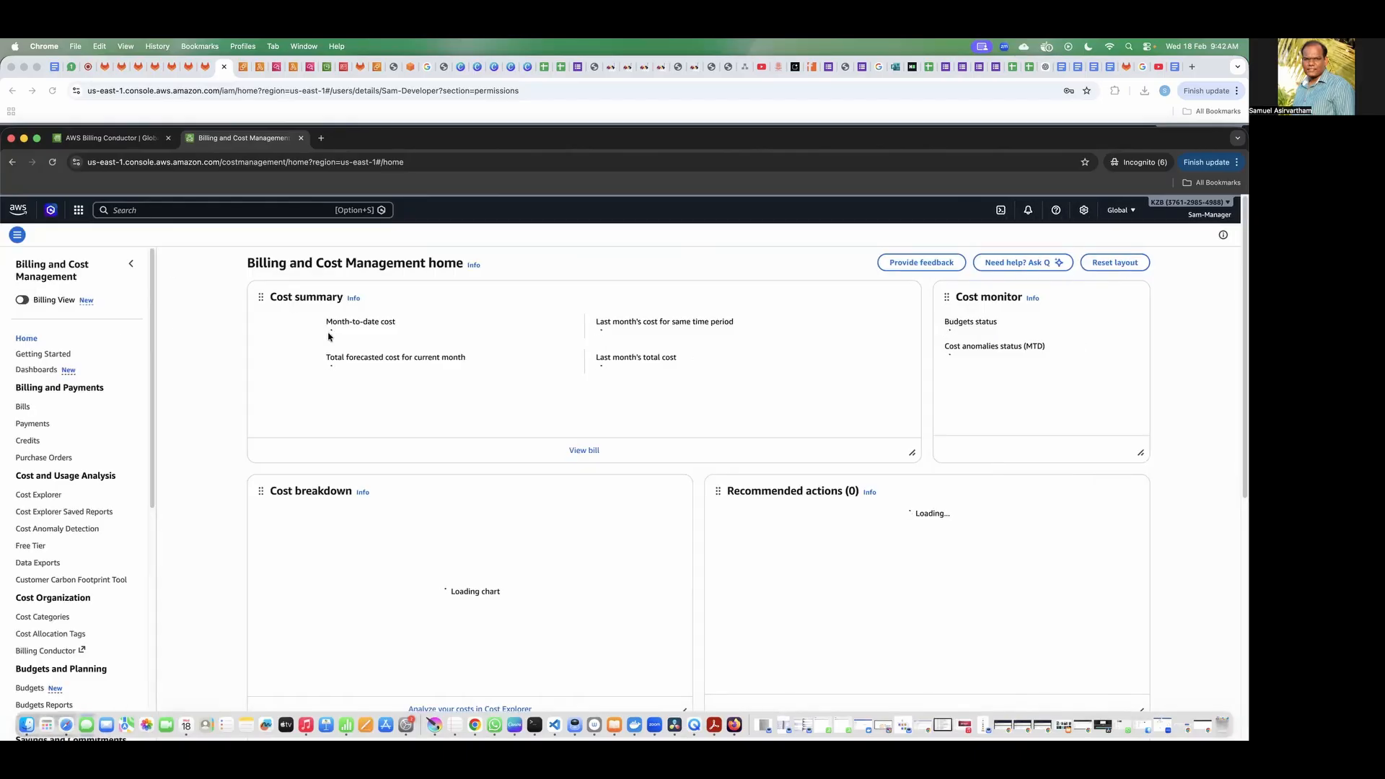
{"action": "left_click", "coordinate": [118, 140]}
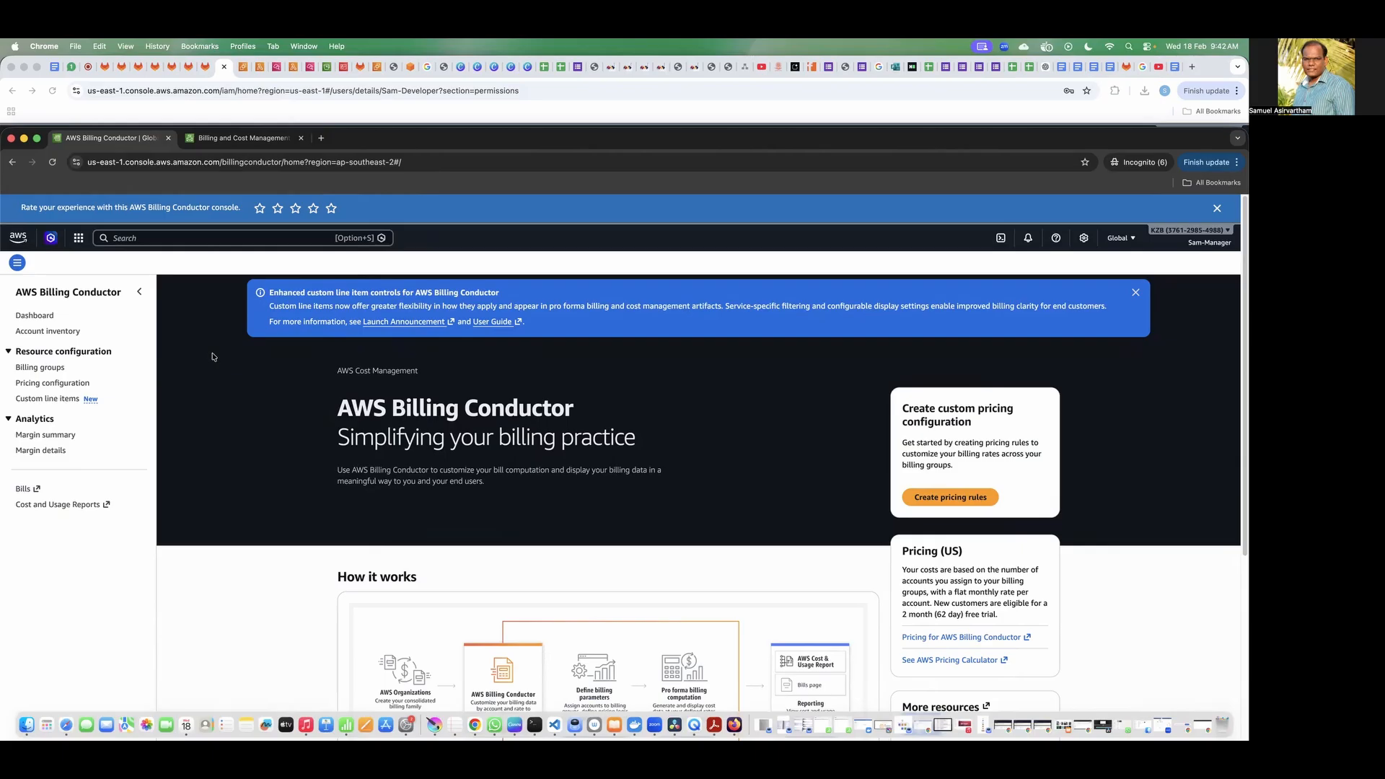
{"action": "left_click", "coordinate": [23, 138]}
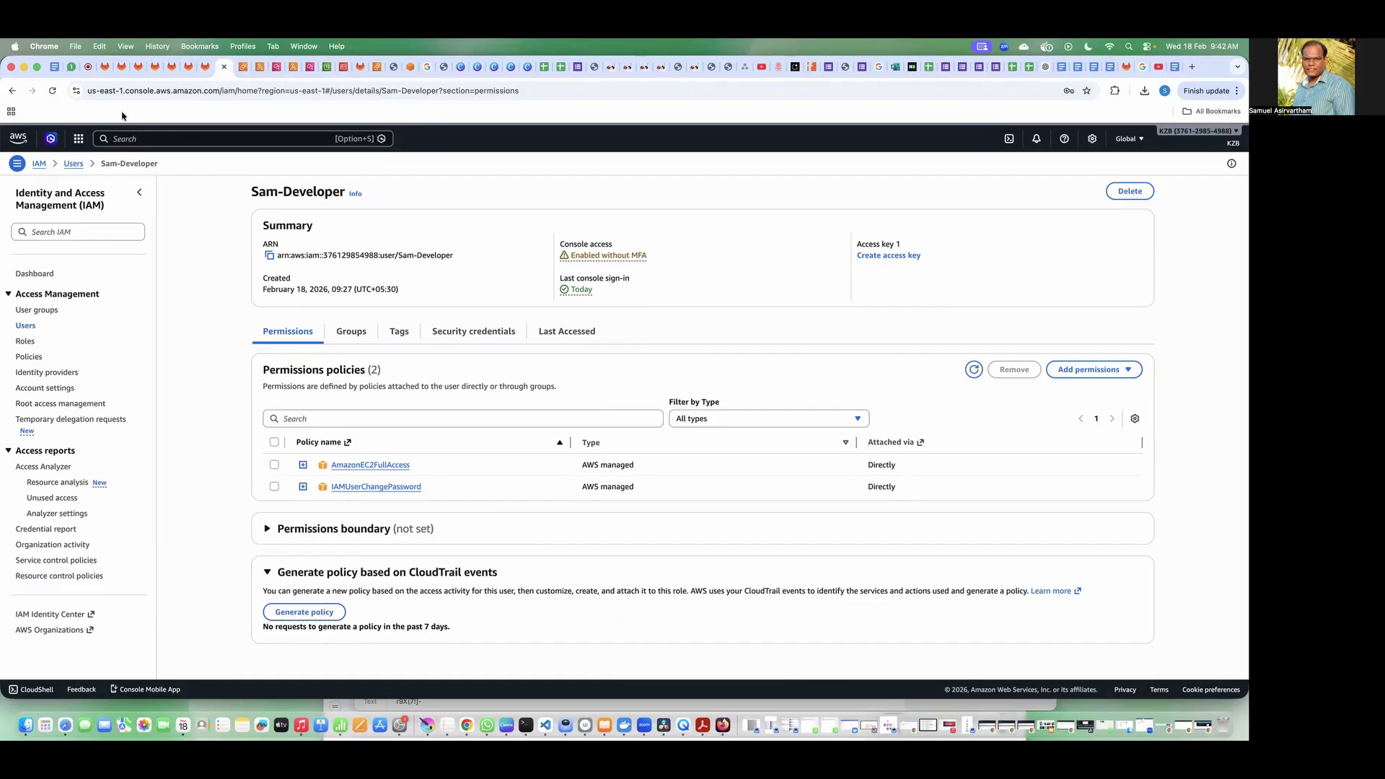
Step: Review the GitLab lab guide's IAM group and user creation labs, its access validation steps and the lab overview
{"action": "left_click", "coordinate": [104, 69]}
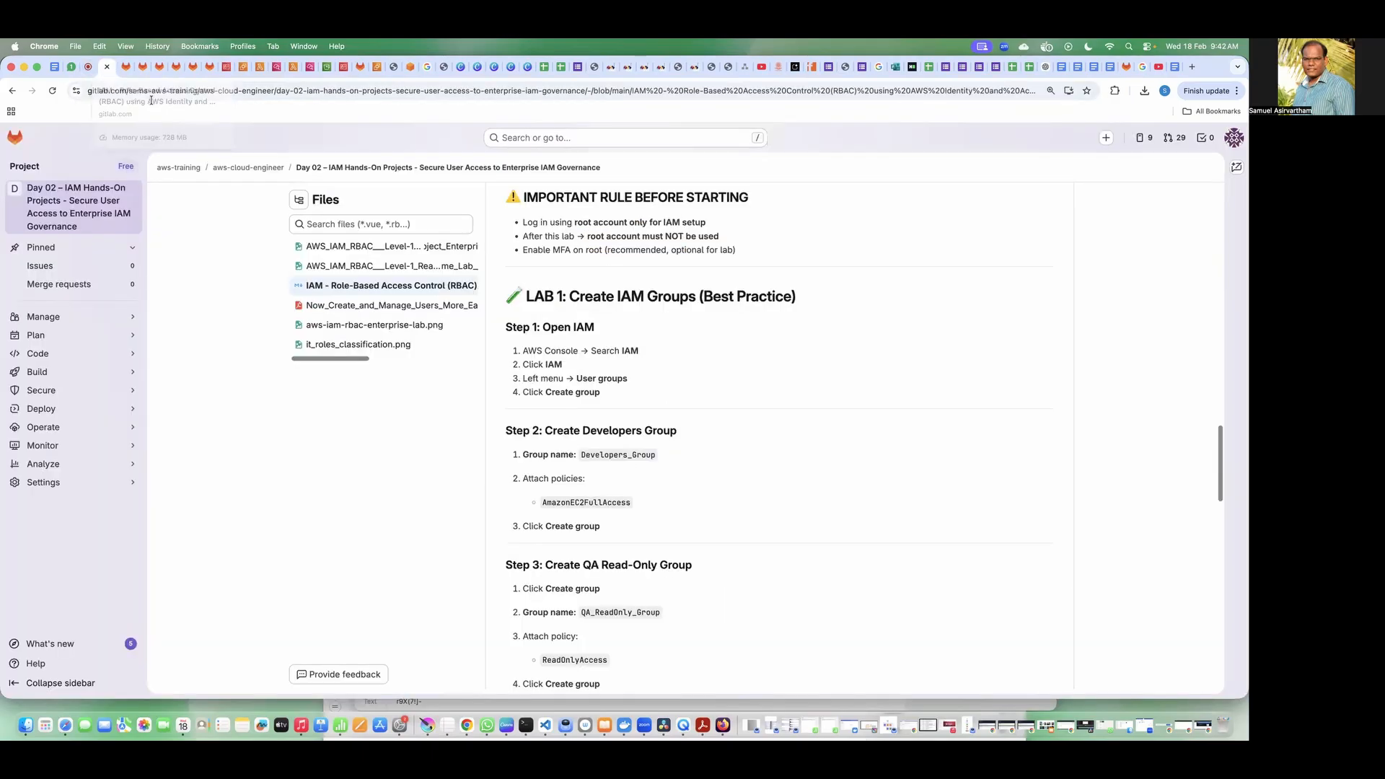
{"action": "scroll", "coordinate": [649, 382], "scroll_direction": "down", "scroll_amount": 2}
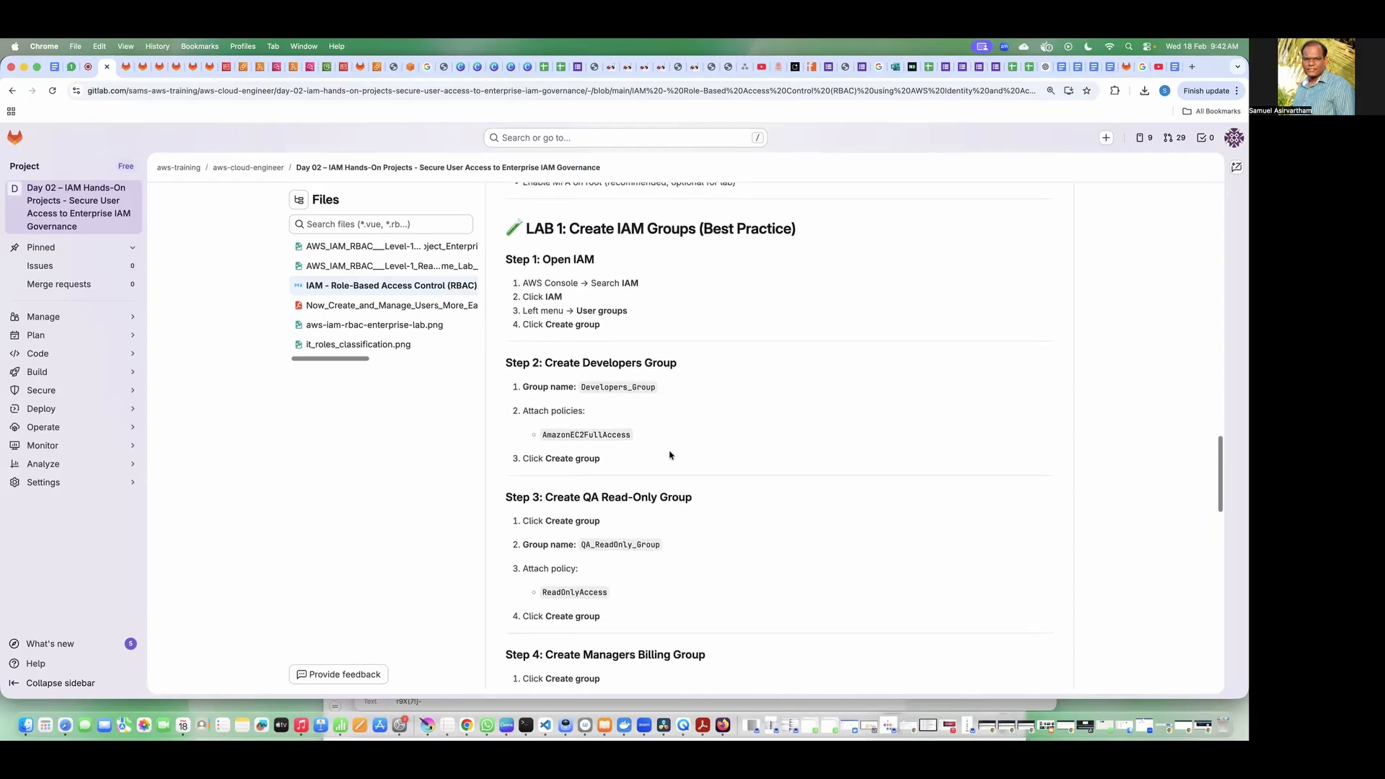
{"action": "double_click", "coordinate": [595, 545]}
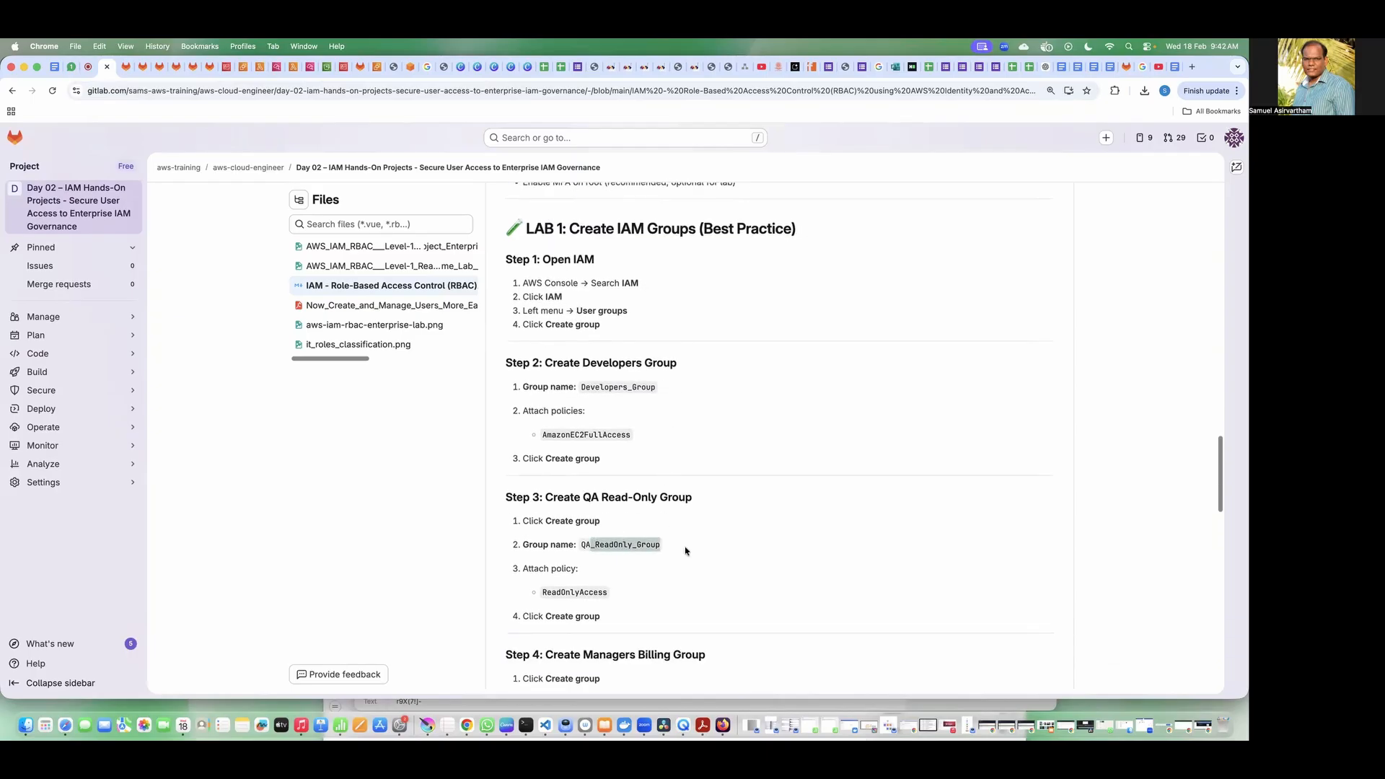
{"action": "left_click", "coordinate": [762, 443]}
{"action": "left_click_drag", "start_coordinate": [631, 230], "coordinate": [728, 230]}
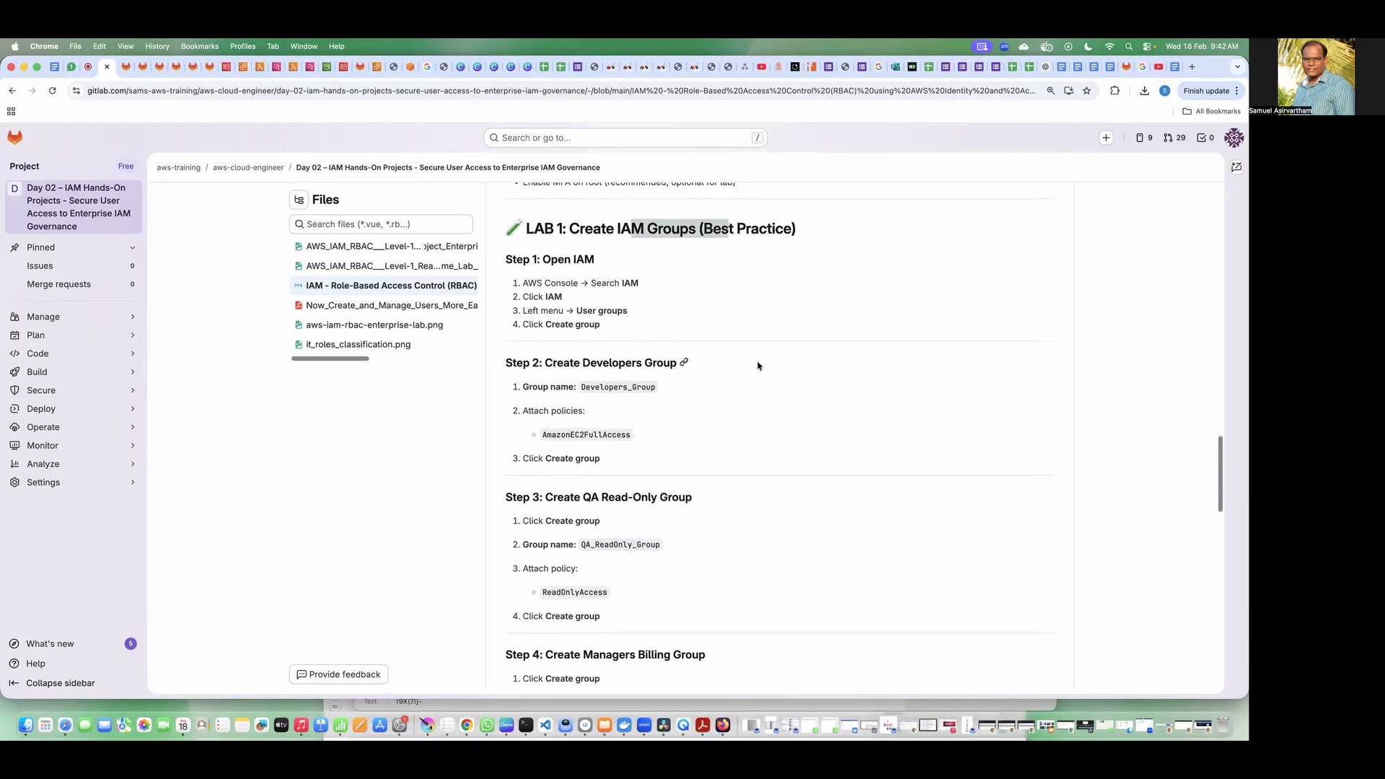
{"action": "left_click_drag", "start_coordinate": [535, 230], "coordinate": [632, 231]}
{"action": "scroll", "coordinate": [721, 337], "scroll_direction": "down", "scroll_amount": 7}
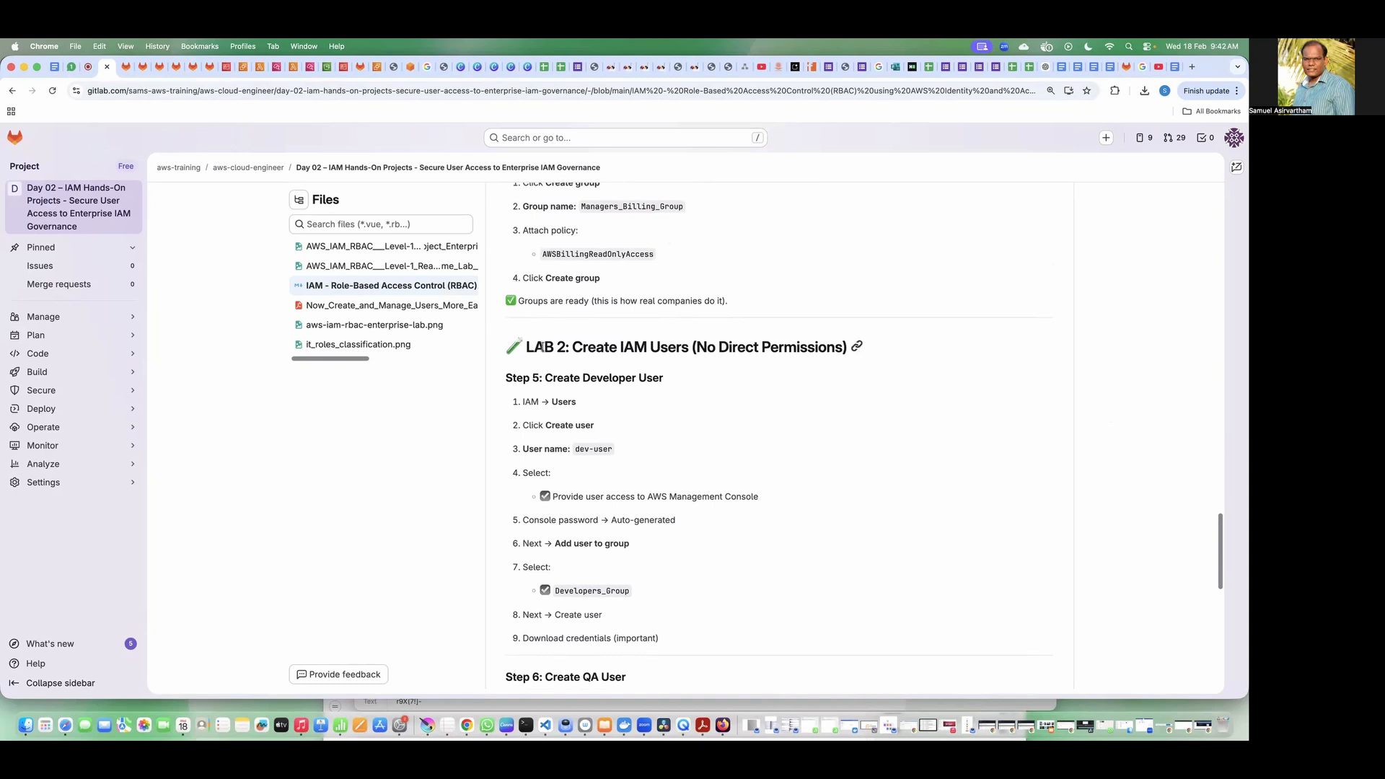
{"action": "left_click_drag", "start_coordinate": [529, 347], "coordinate": [614, 347]}
{"action": "scroll", "coordinate": [743, 371], "scroll_direction": "down", "scroll_amount": 5}
{"action": "scroll", "coordinate": [745, 371], "scroll_direction": "down", "scroll_amount": 5}
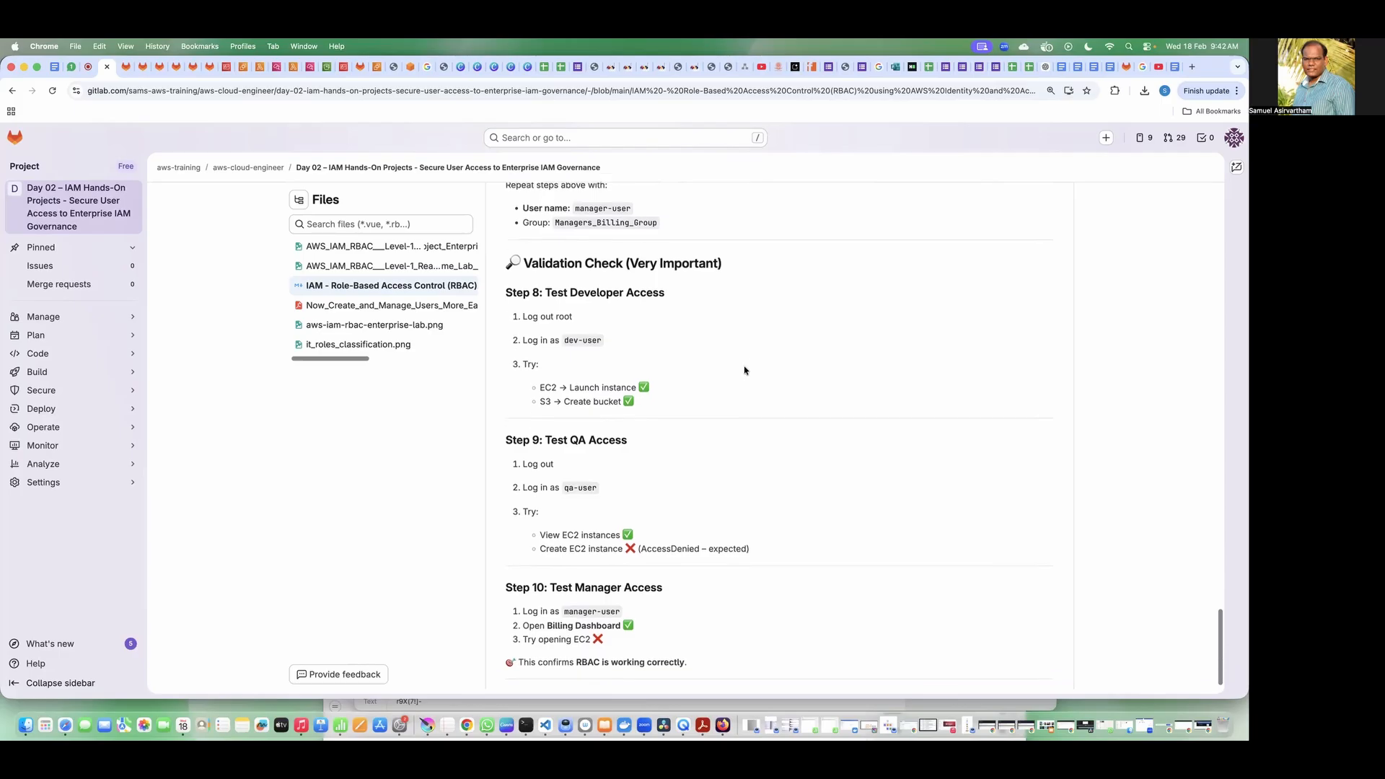
{"action": "scroll", "coordinate": [651, 391], "scroll_direction": "up", "scroll_amount": 20}
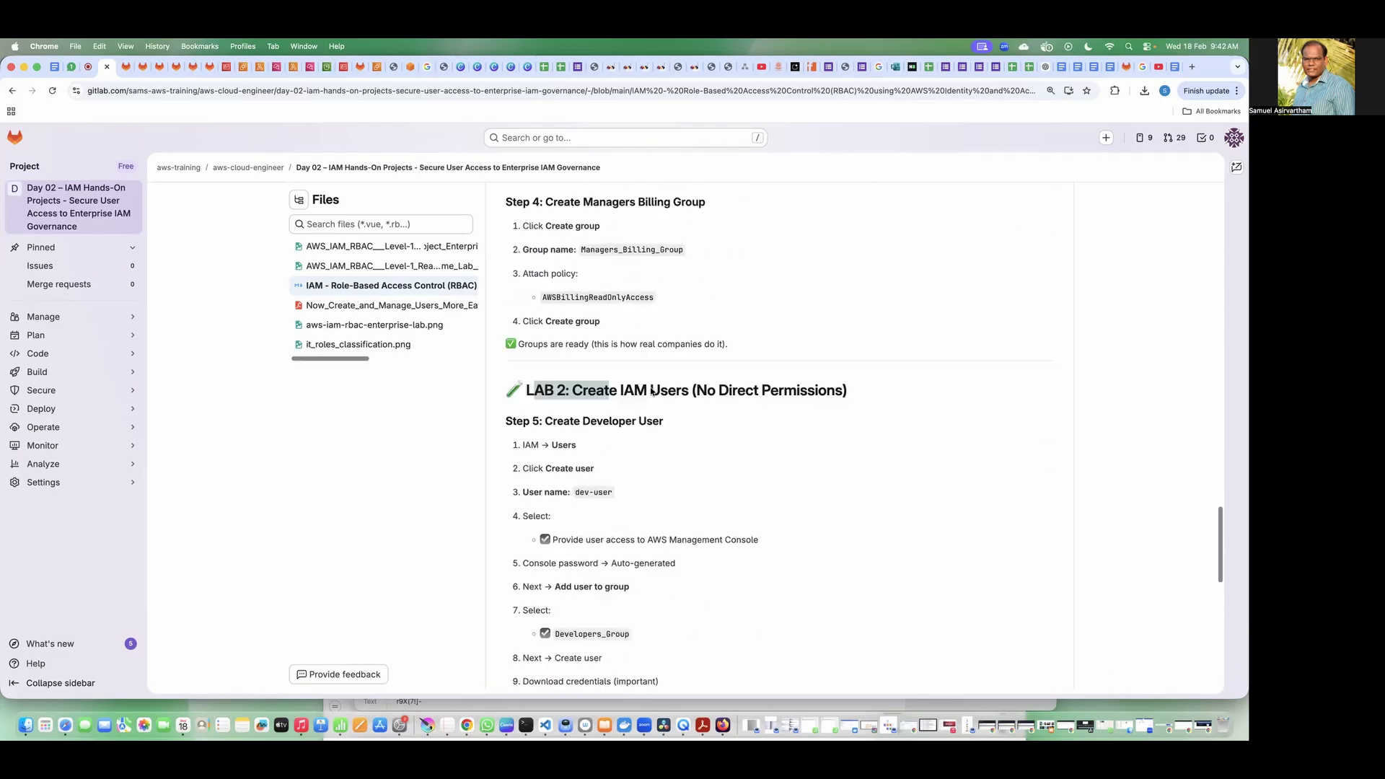
{"action": "scroll", "coordinate": [649, 382], "scroll_direction": "up", "scroll_amount": 8}
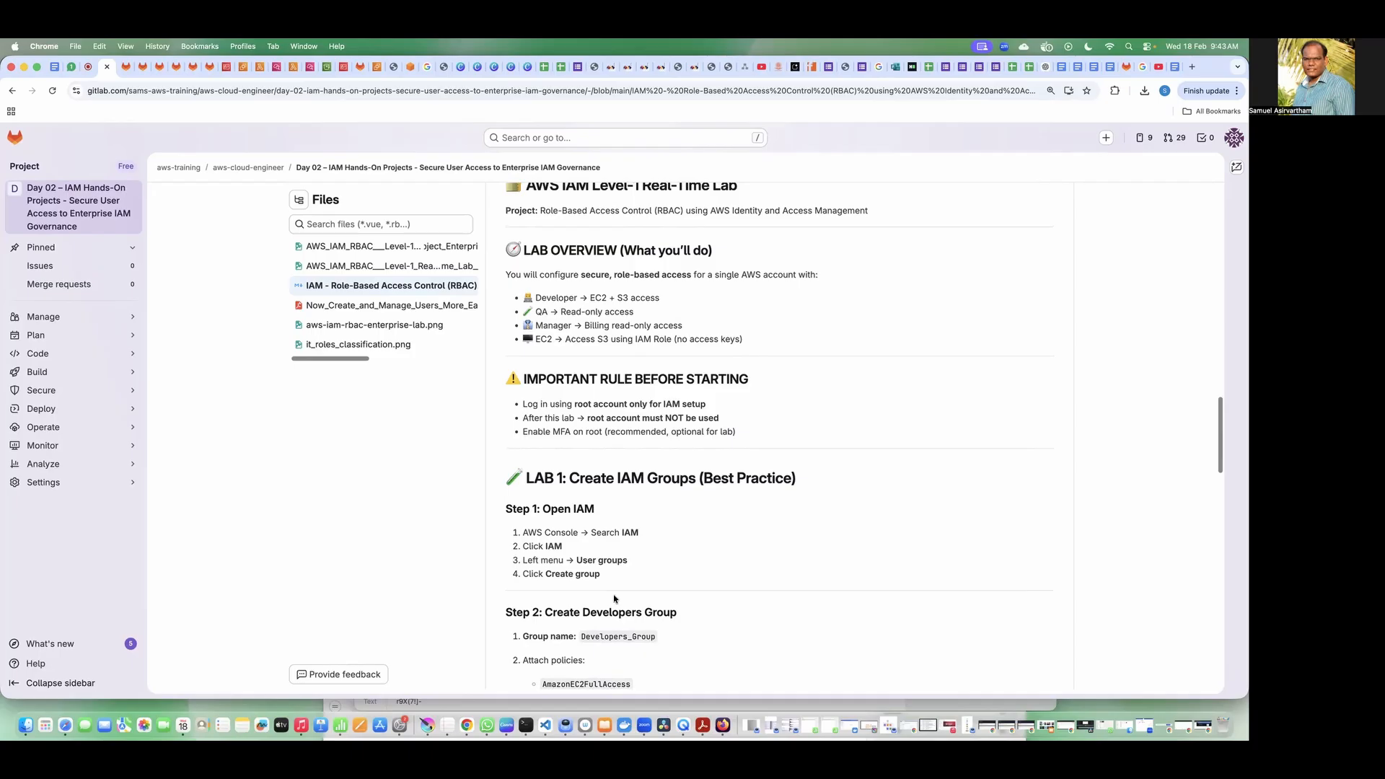
Step: Switch to VS Code and replace the contents of index-green.html with the label "Developer >>" below a few blank lines
{"action": "left_click", "coordinate": [546, 725]}
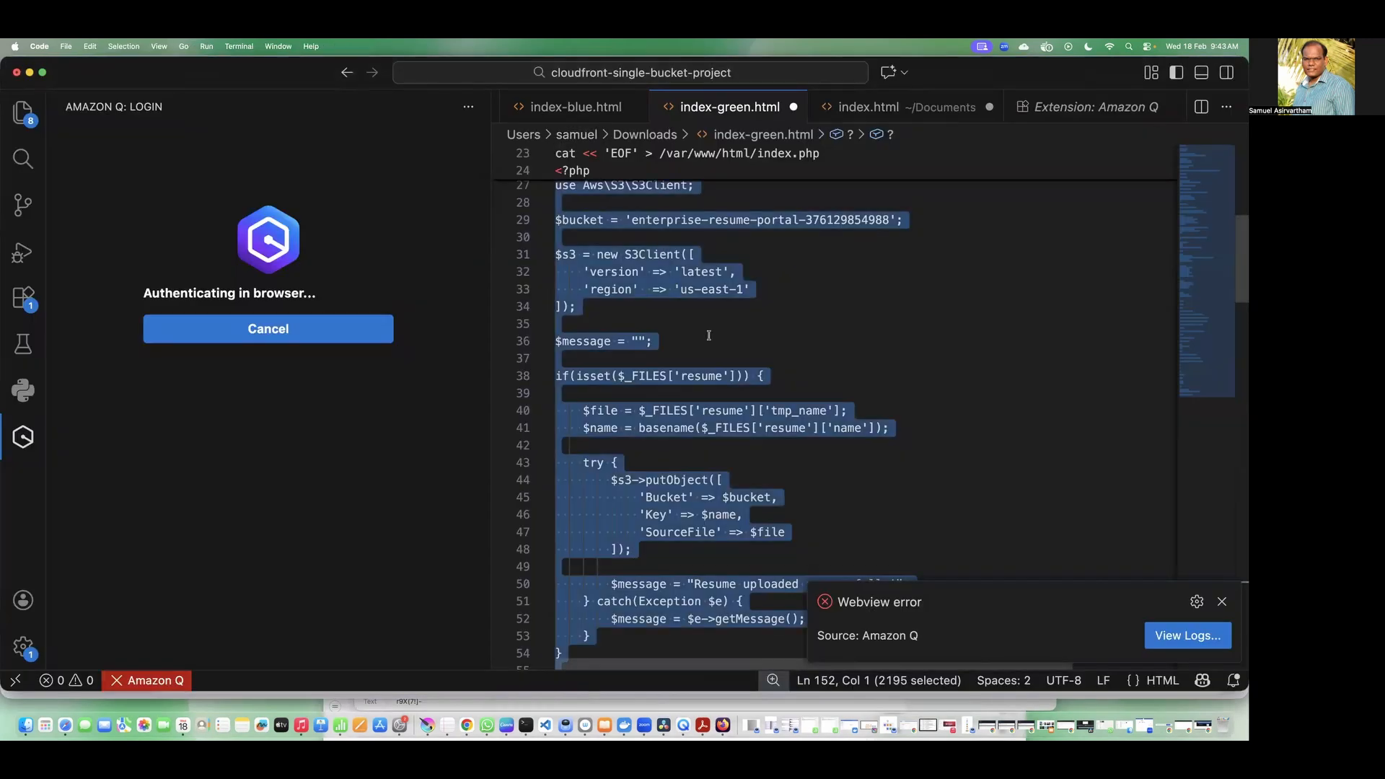
{"action": "key", "text": "BackSpace"}
{"action": "key", "text": "Return"}
{"action": "key", "text": "Return"}
{"action": "key", "text": "Return"}
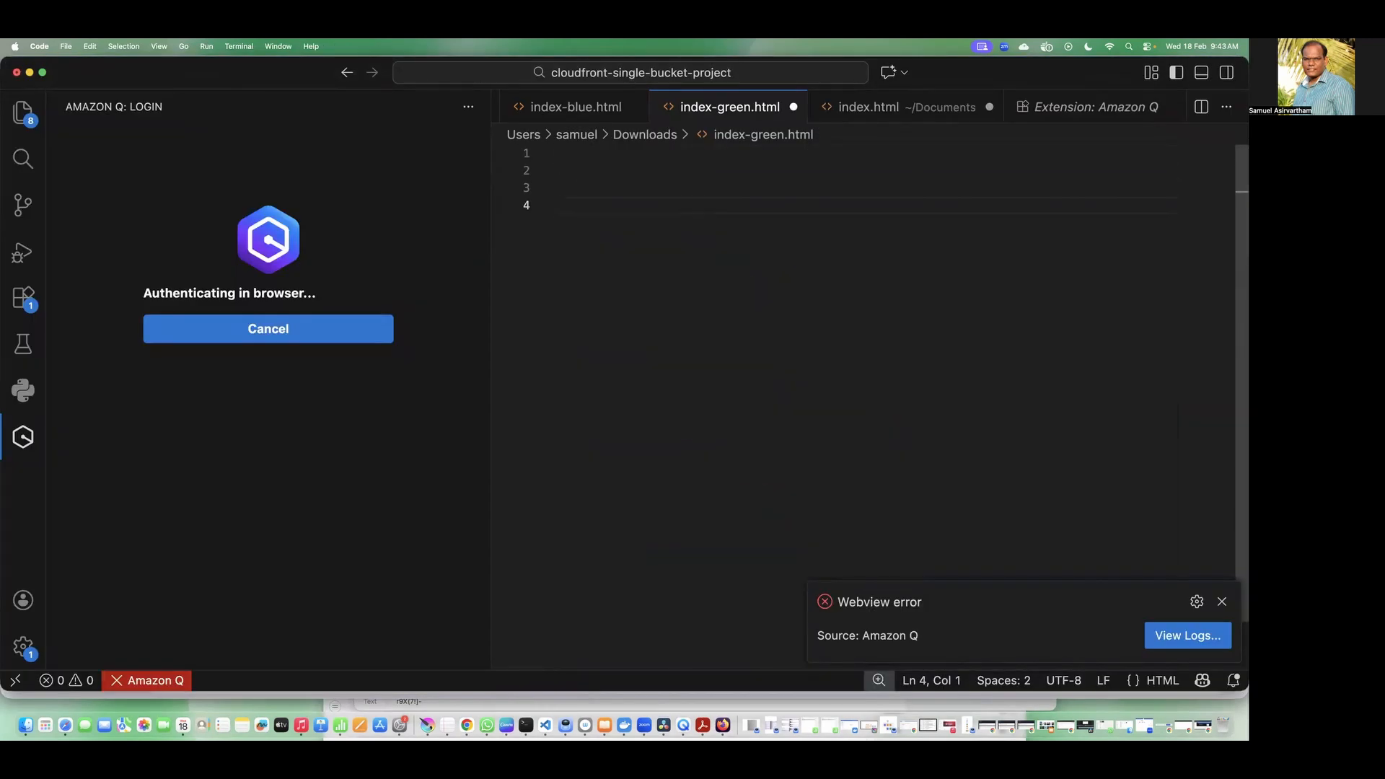
{"action": "type", "text": "Developer >>"}
Step: Copy the policy name AmazonEC2FullAccess from the developer user's IAM permissions and append it after "Developer >>" in index-green.html
{"action": "key", "text": "super+Tab"}
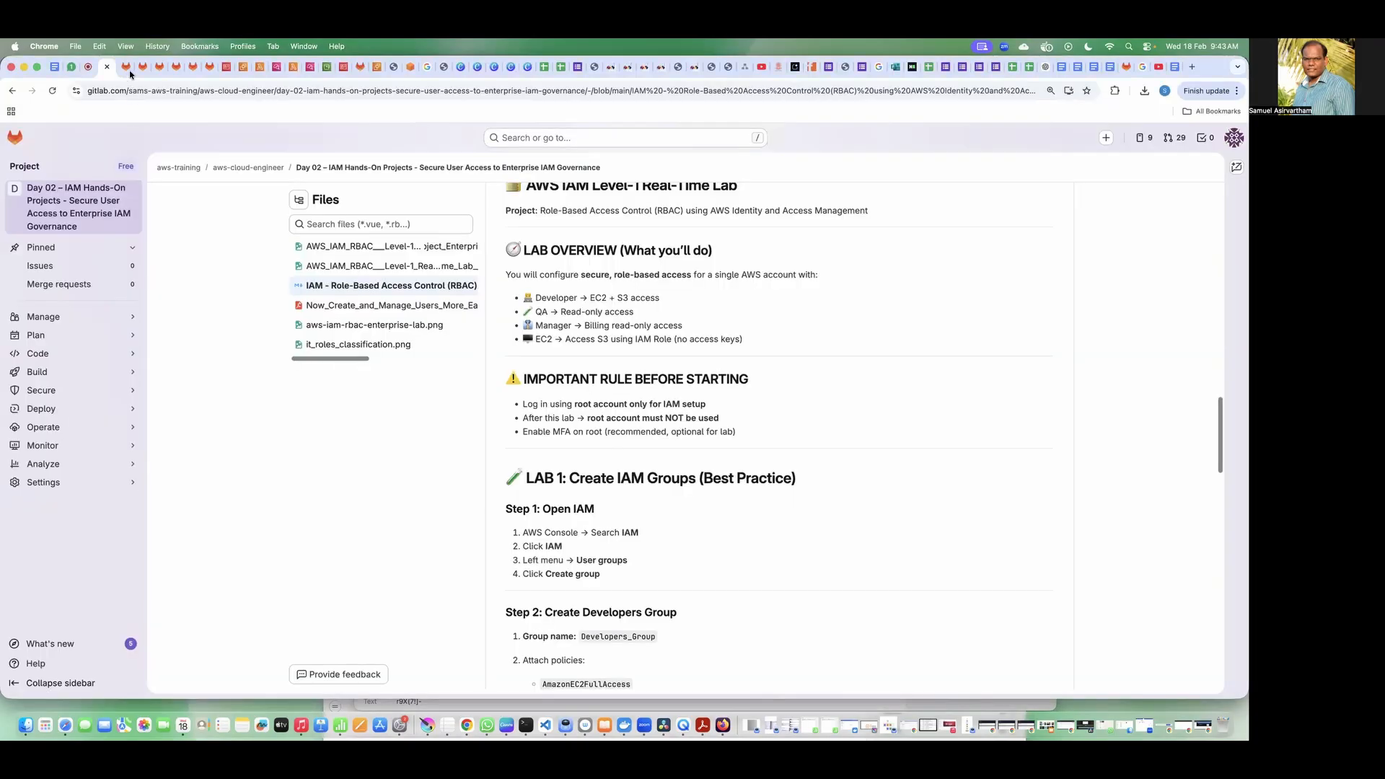
{"action": "left_click", "coordinate": [226, 66]}
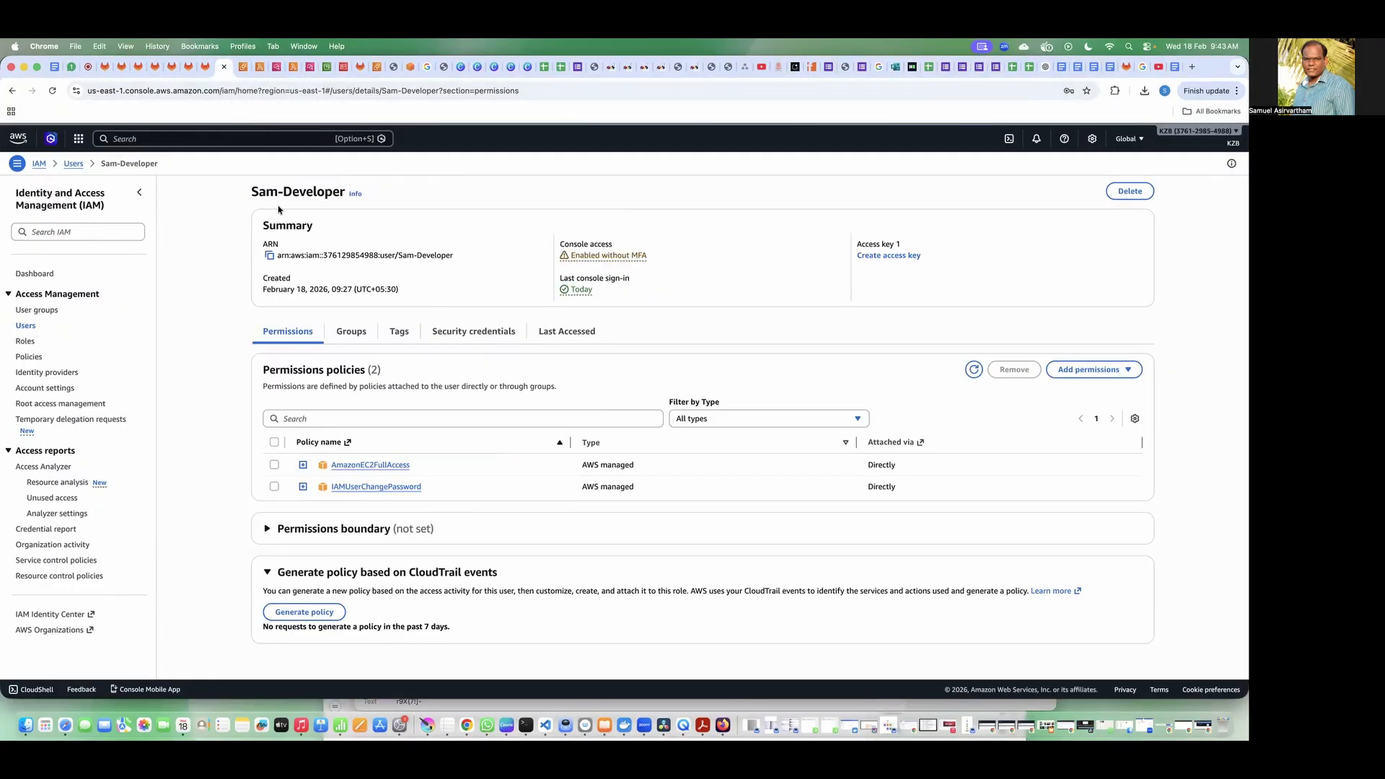
{"action": "left_click_drag", "start_coordinate": [428, 469], "coordinate": [323, 464]}
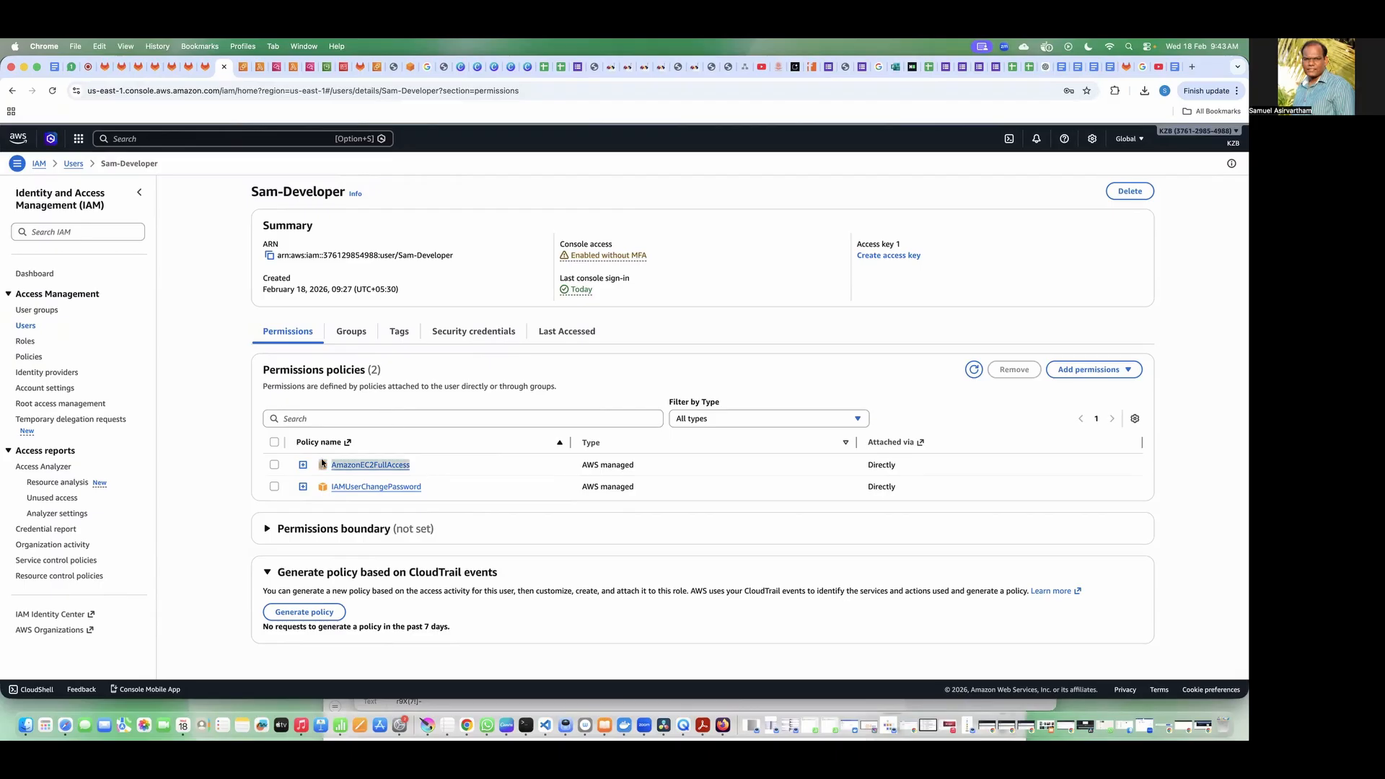
{"action": "key", "text": "super+c"}
{"action": "key", "text": "super+Tab"}
{"action": "key", "text": "super+v"}
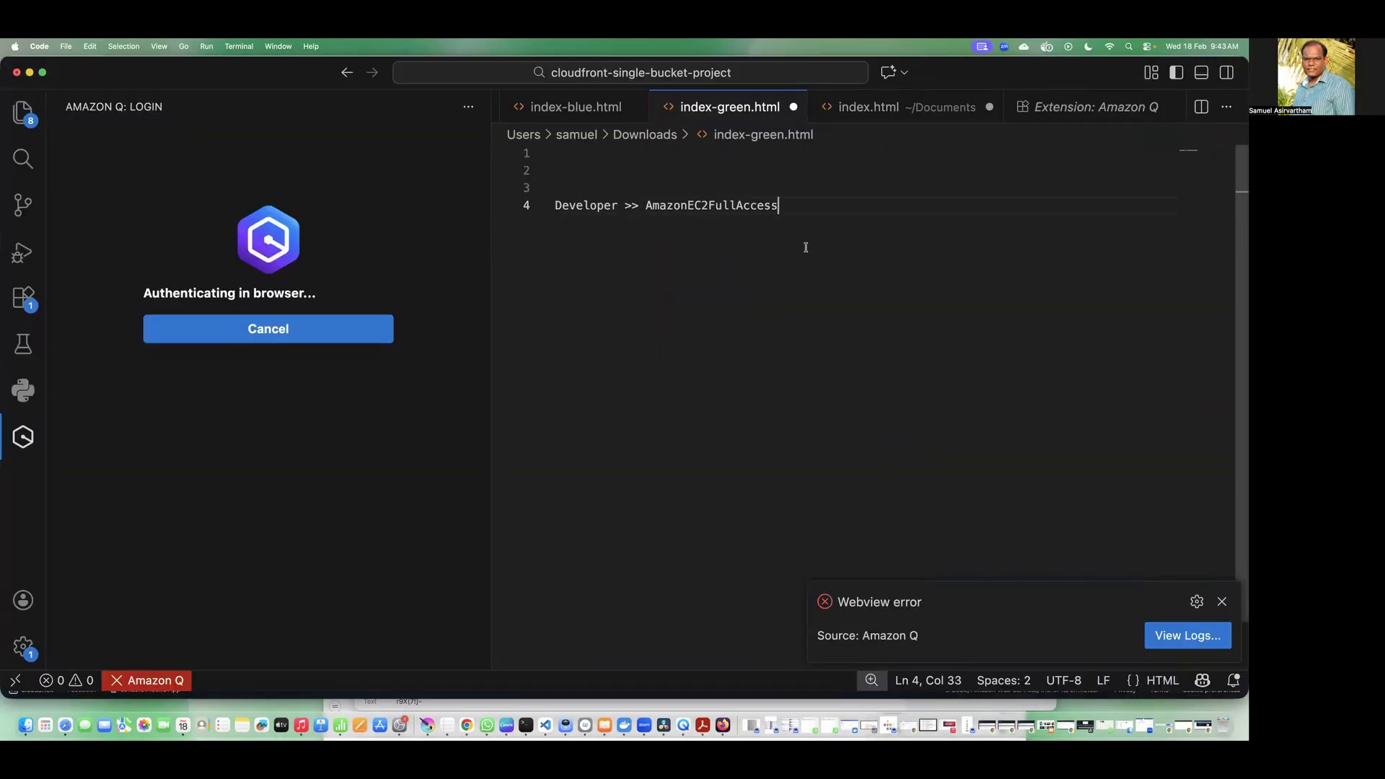
Step: Add the label "QAEngineer >>" two lines below the developer entry
{"action": "key", "text": "Return"}
{"action": "key", "text": "Return"}
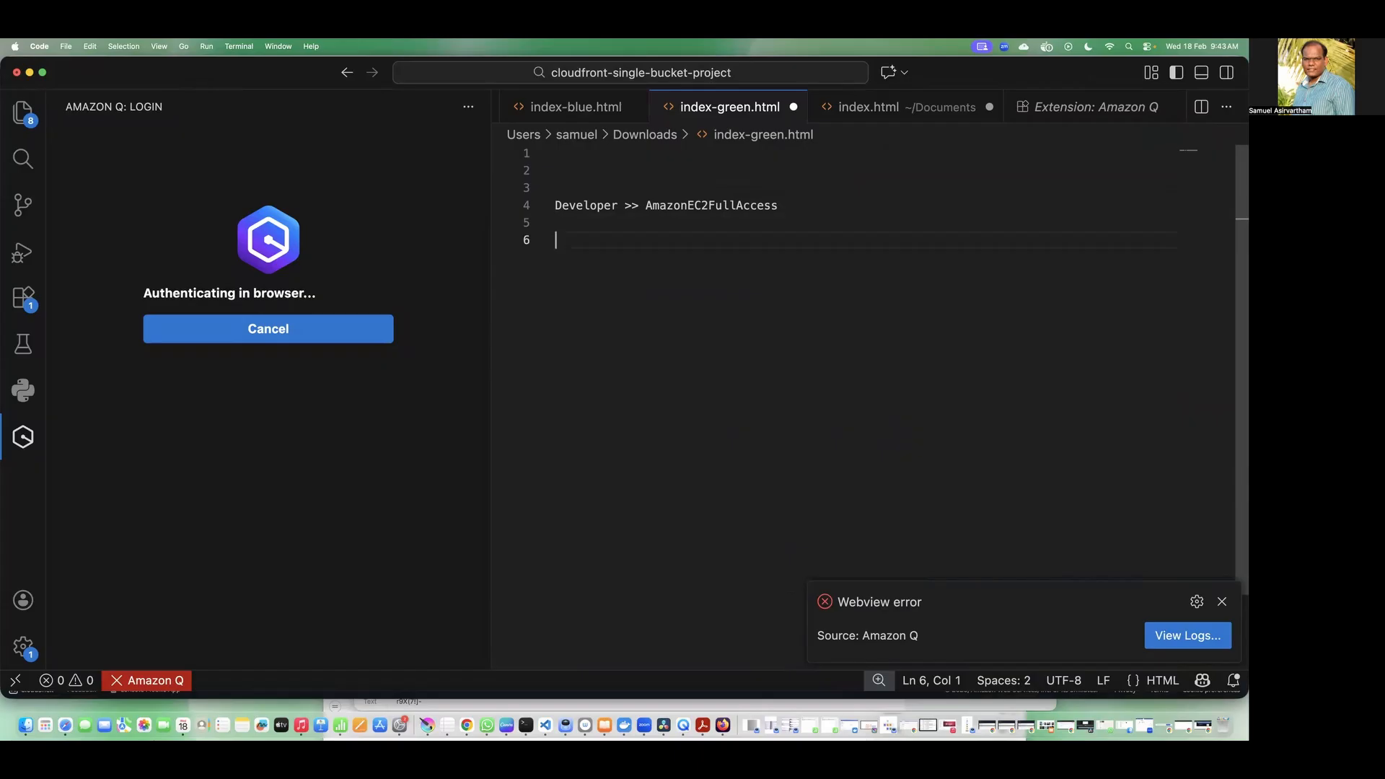
{"action": "type", "text": "QA"}
{"action": "key", "text": "BackSpace"}
{"action": "type", "text": "Enginee"}
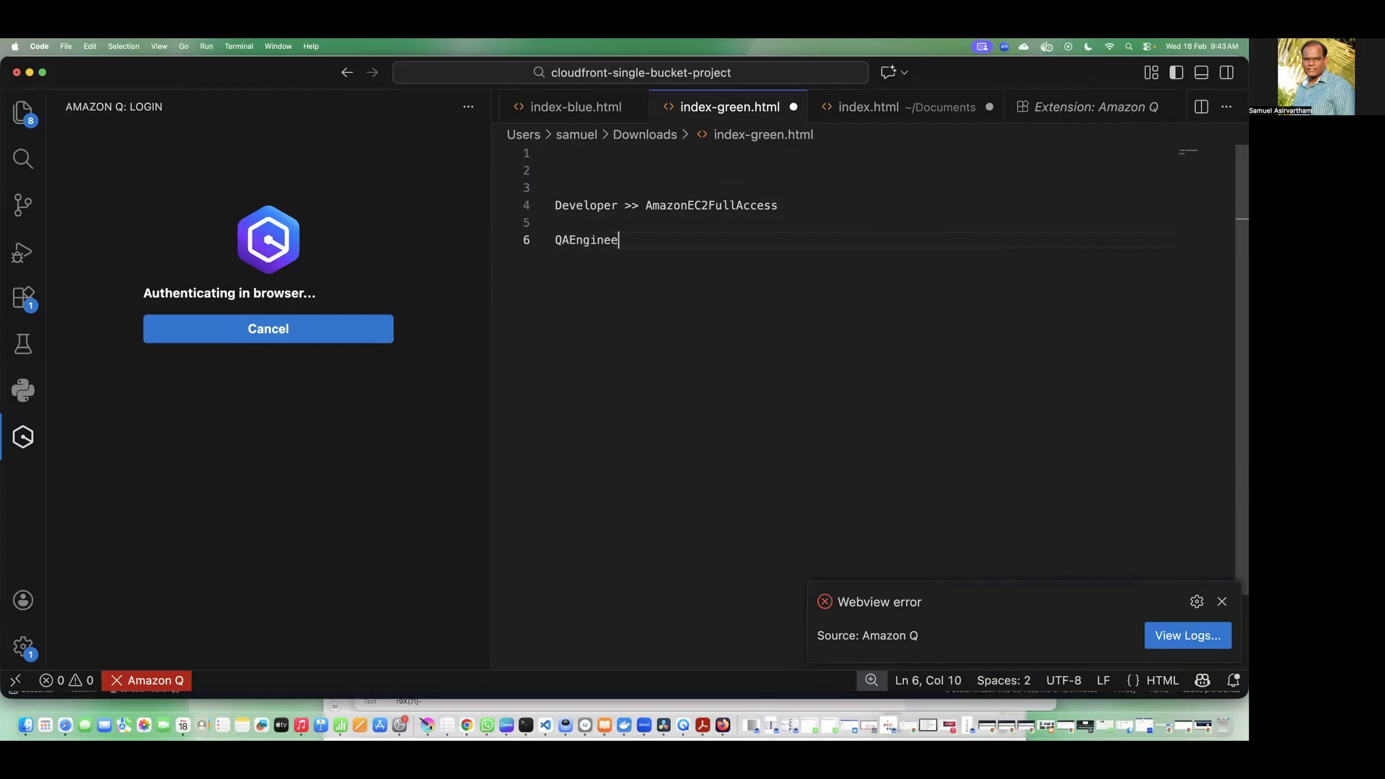
{"action": "type", "text": "r >>"}
Step: Copy the policy name AmazonEC2ReadOnlyAccess from the QA user's IAM permissions into the QAEngineer line and return to Chrome
{"action": "key", "text": "super+Tab"}
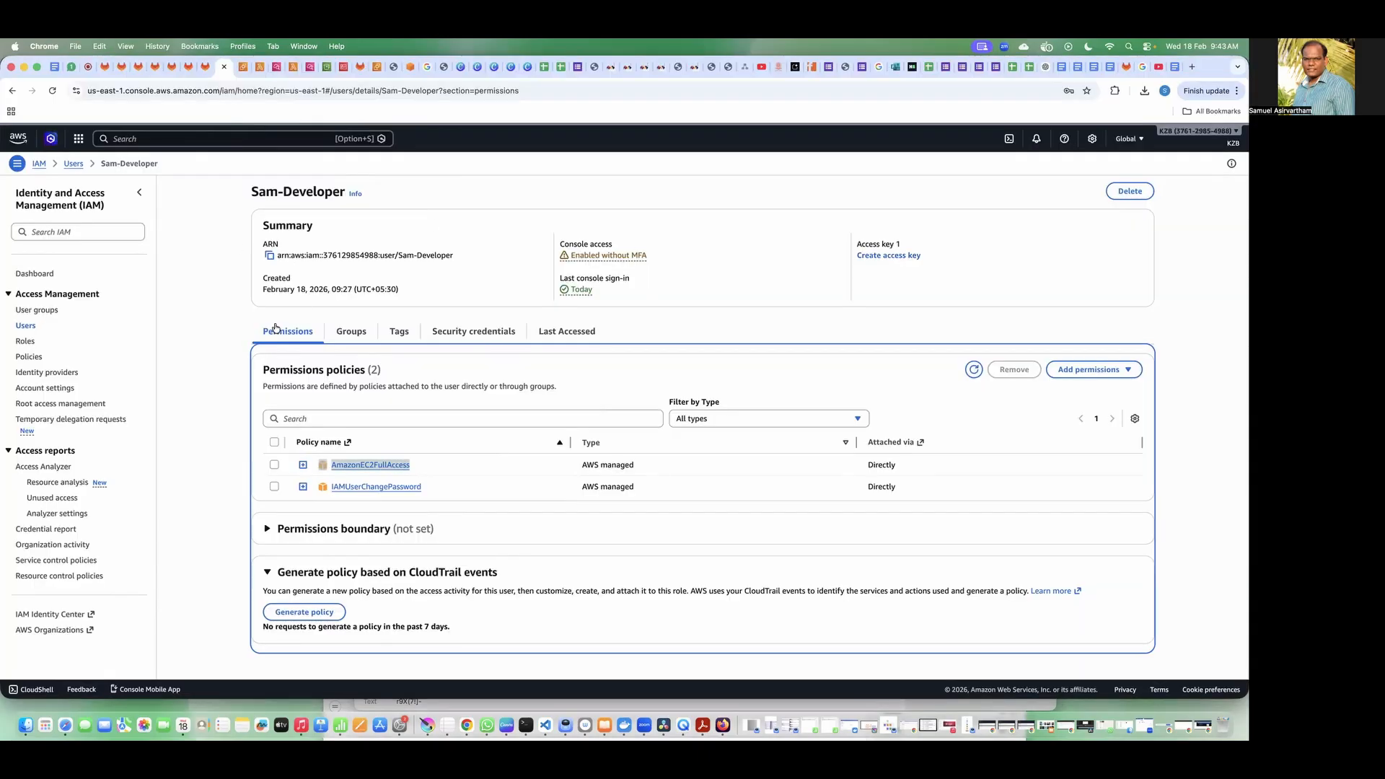
{"action": "left_click", "coordinate": [73, 165]}
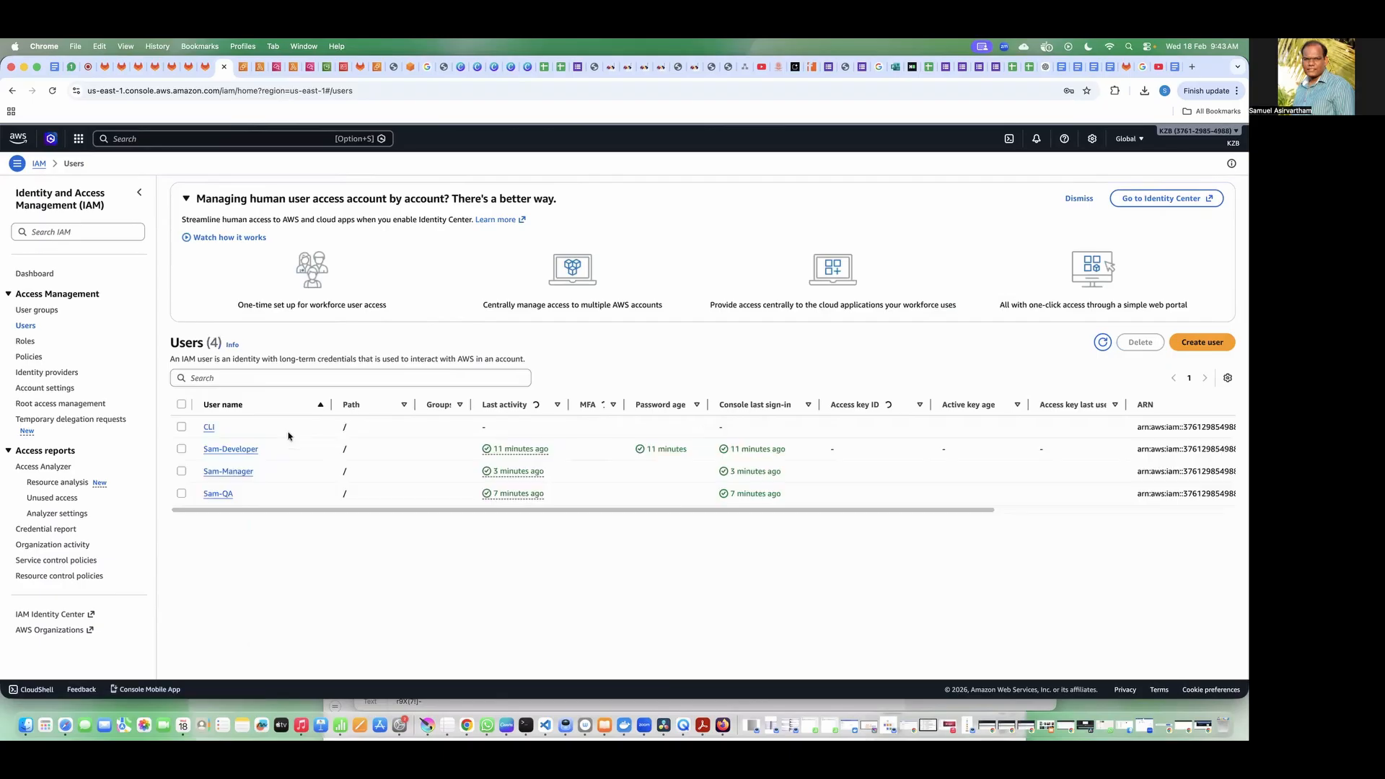
{"action": "left_click", "coordinate": [218, 510]}
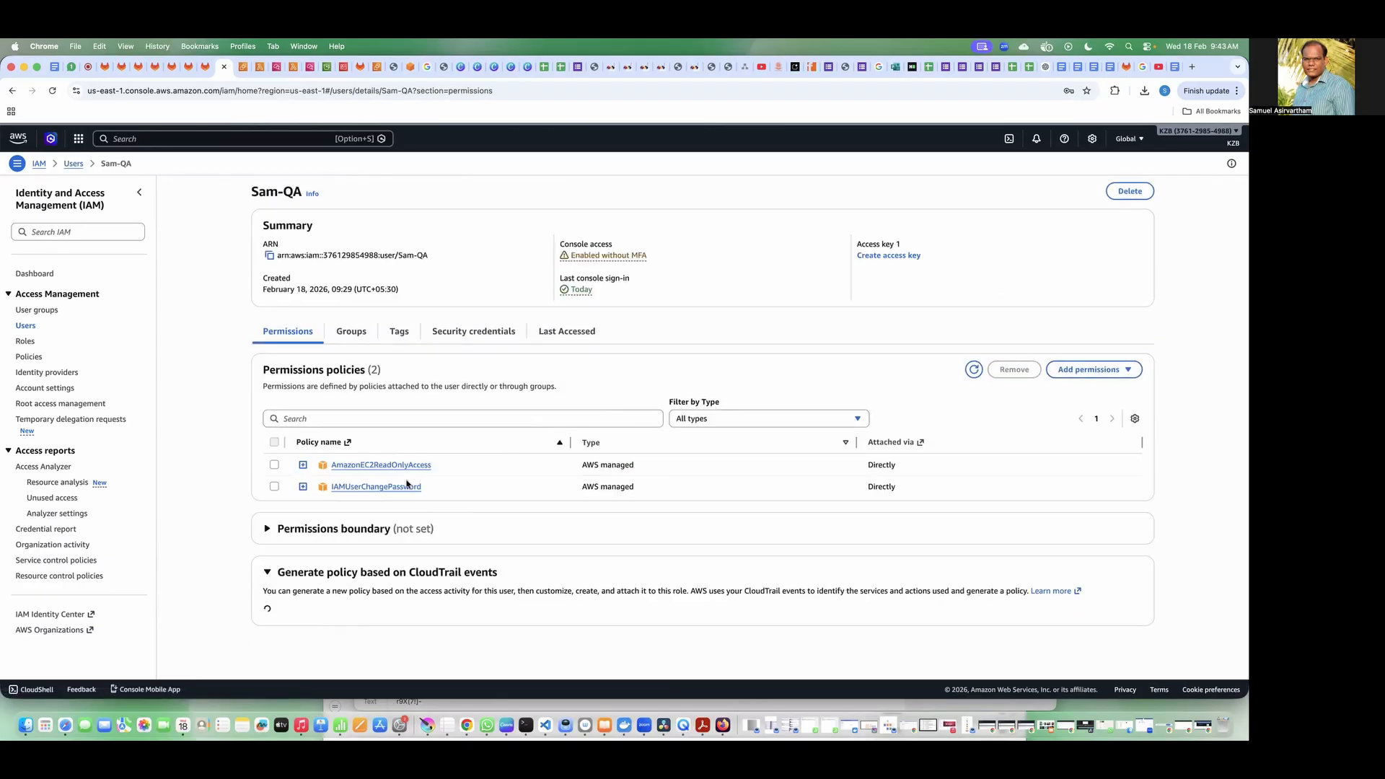
{"action": "left_click_drag", "start_coordinate": [436, 466], "coordinate": [330, 467]}
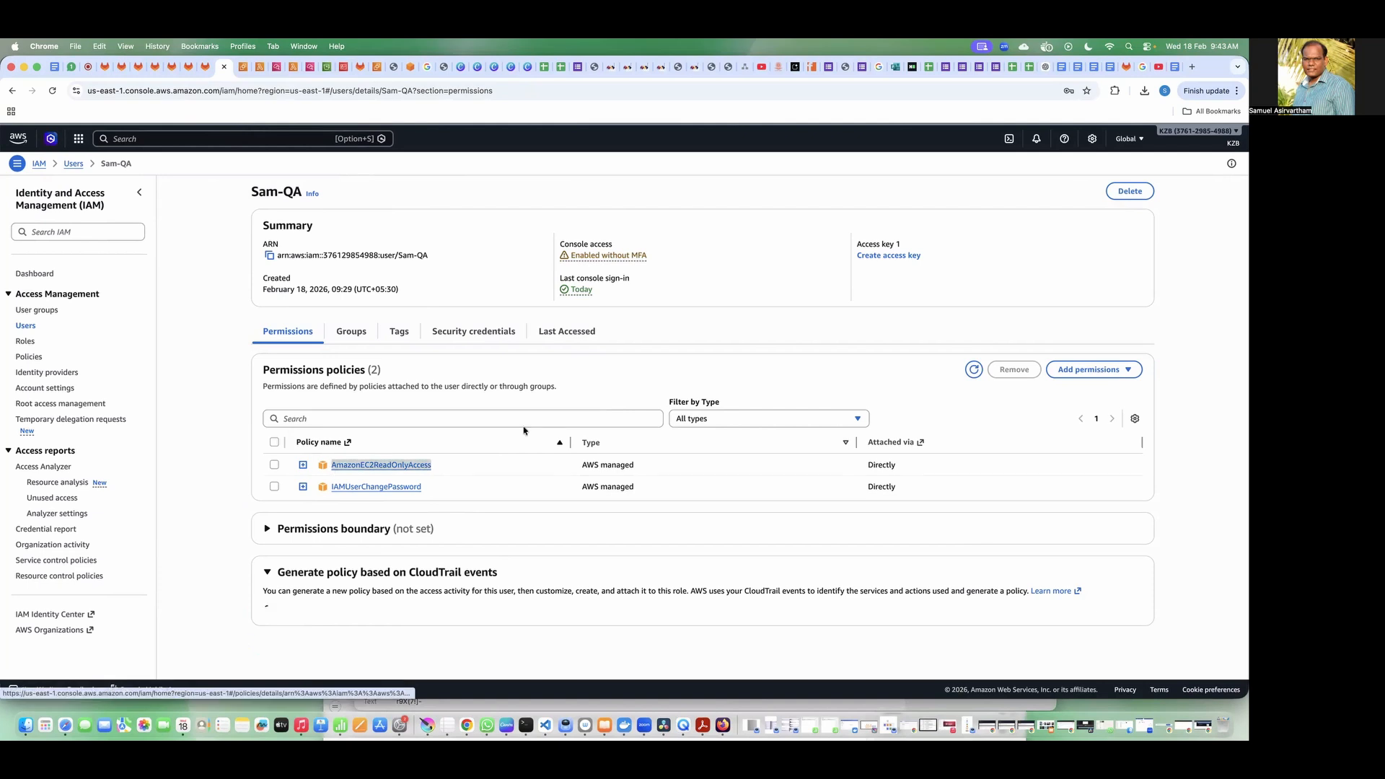
{"action": "key", "text": "super+Tab"}
{"action": "key", "text": "super+v"}
{"action": "key", "text": "super+Tab"}
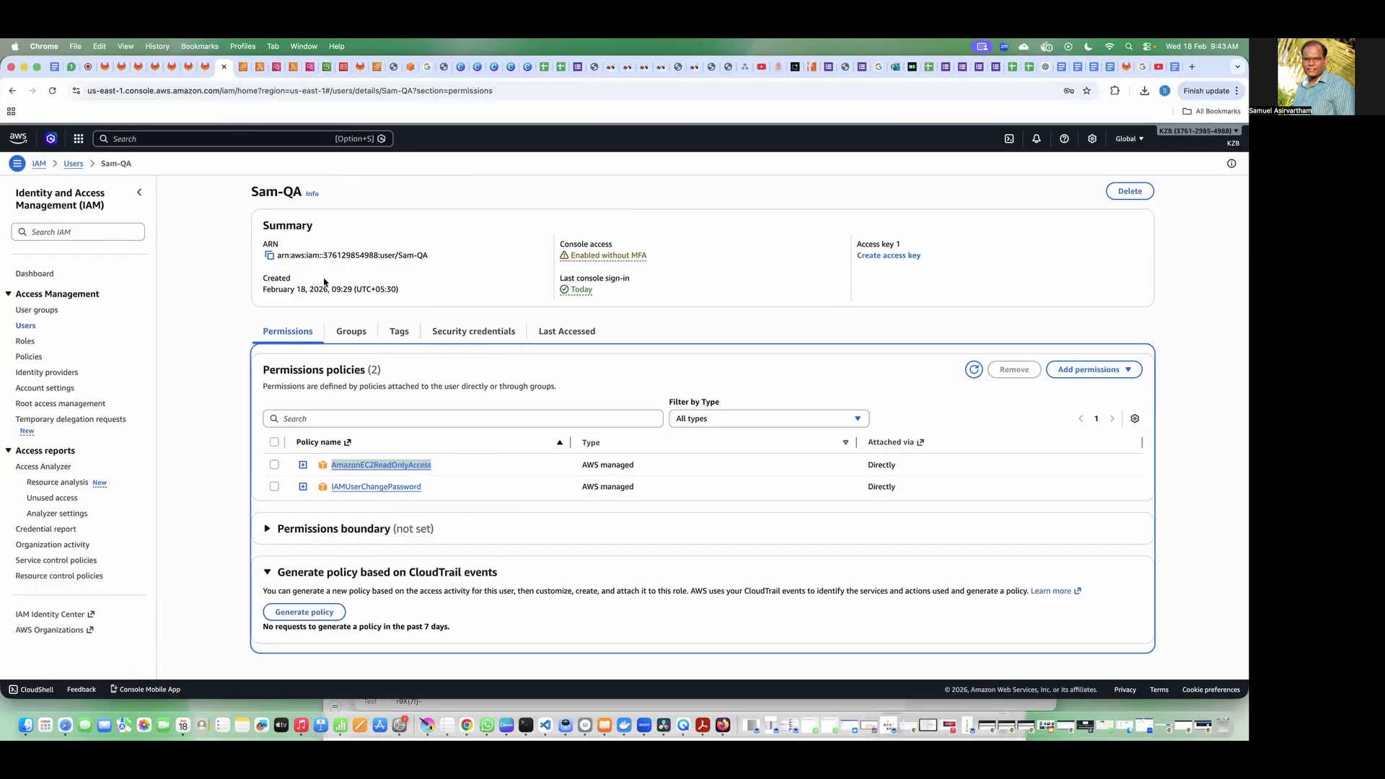
{"action": "left_click", "coordinate": [129, 142]}
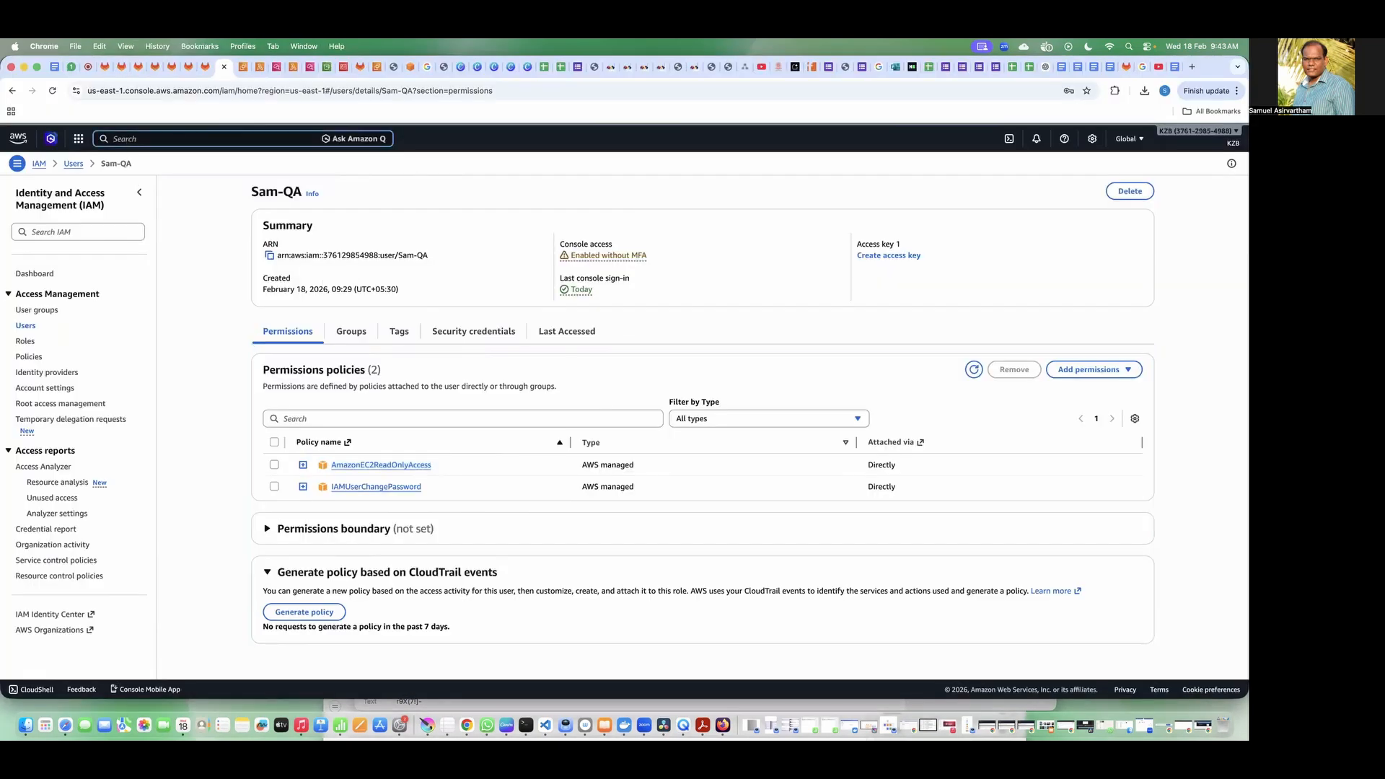
{"action": "type", "text": "manager"}
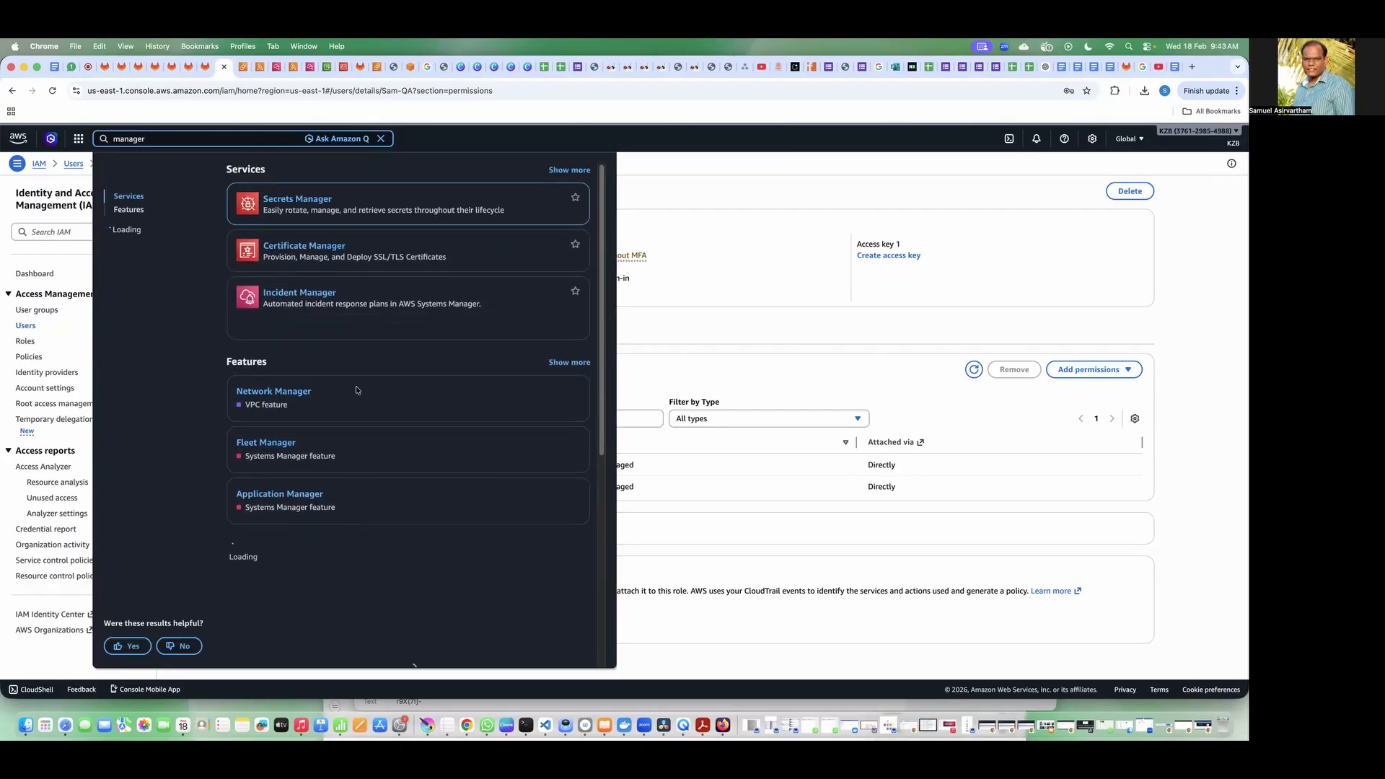
{"action": "double_click", "coordinate": [176, 139]}
{"action": "left_click", "coordinate": [761, 271]}
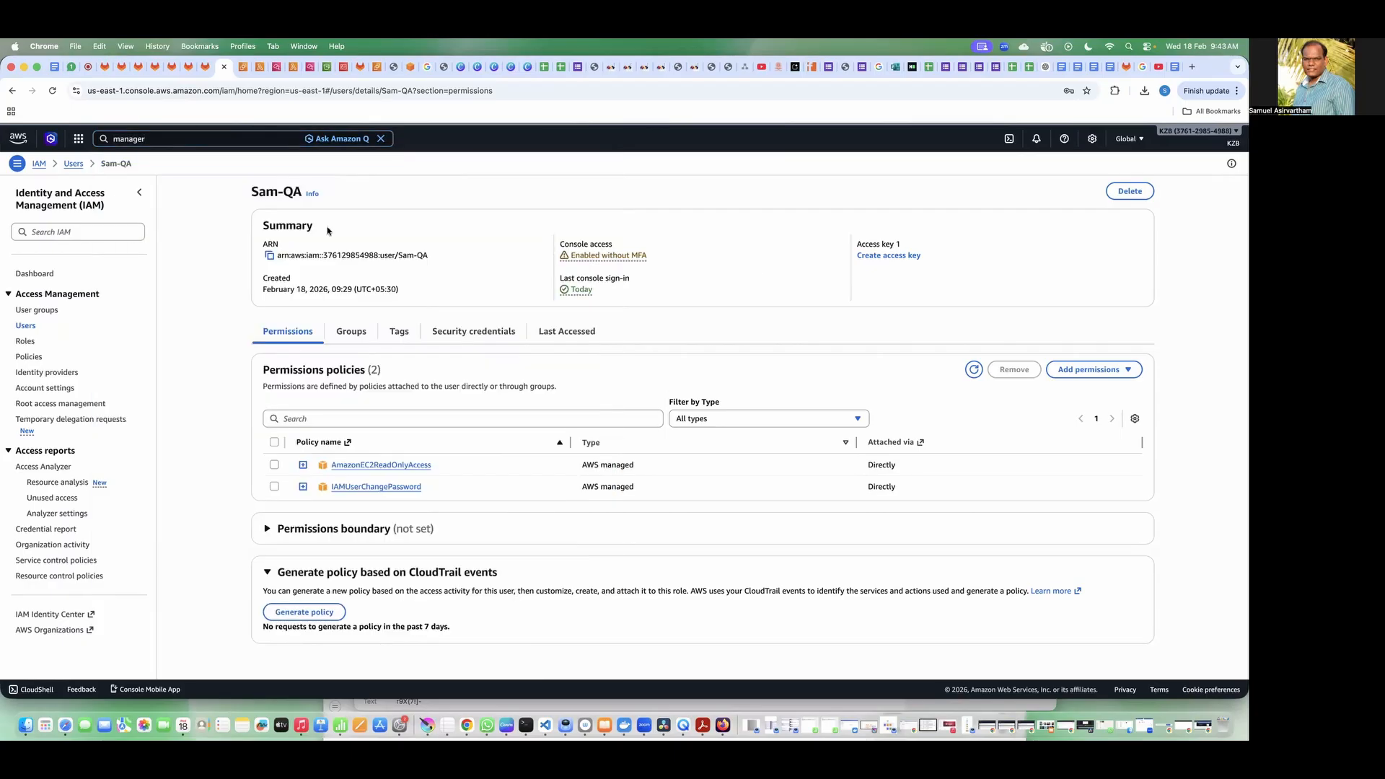
Step: Copy the policy name Billing from the manager user's IAM permissions and switch to VS Code
{"action": "left_click", "coordinate": [74, 164]}
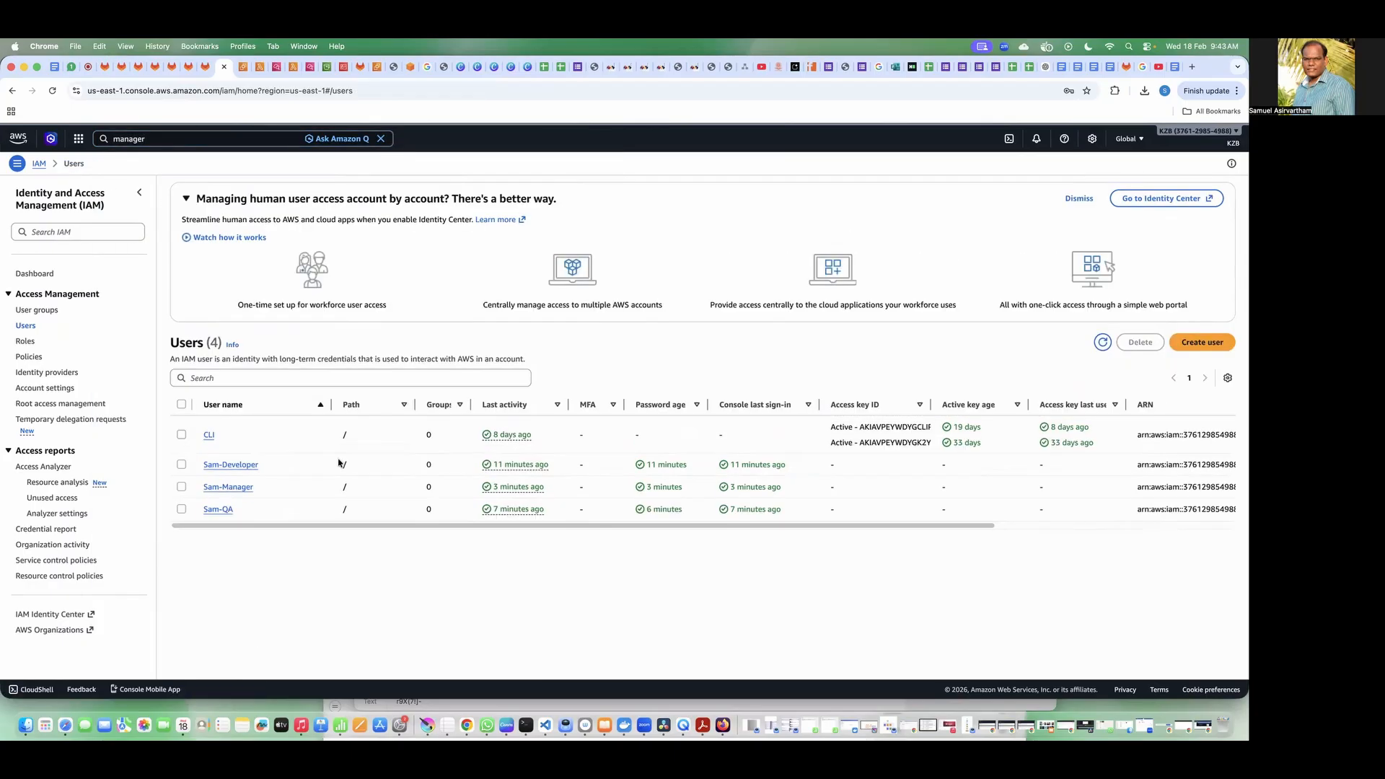
{"action": "left_click", "coordinate": [232, 488]}
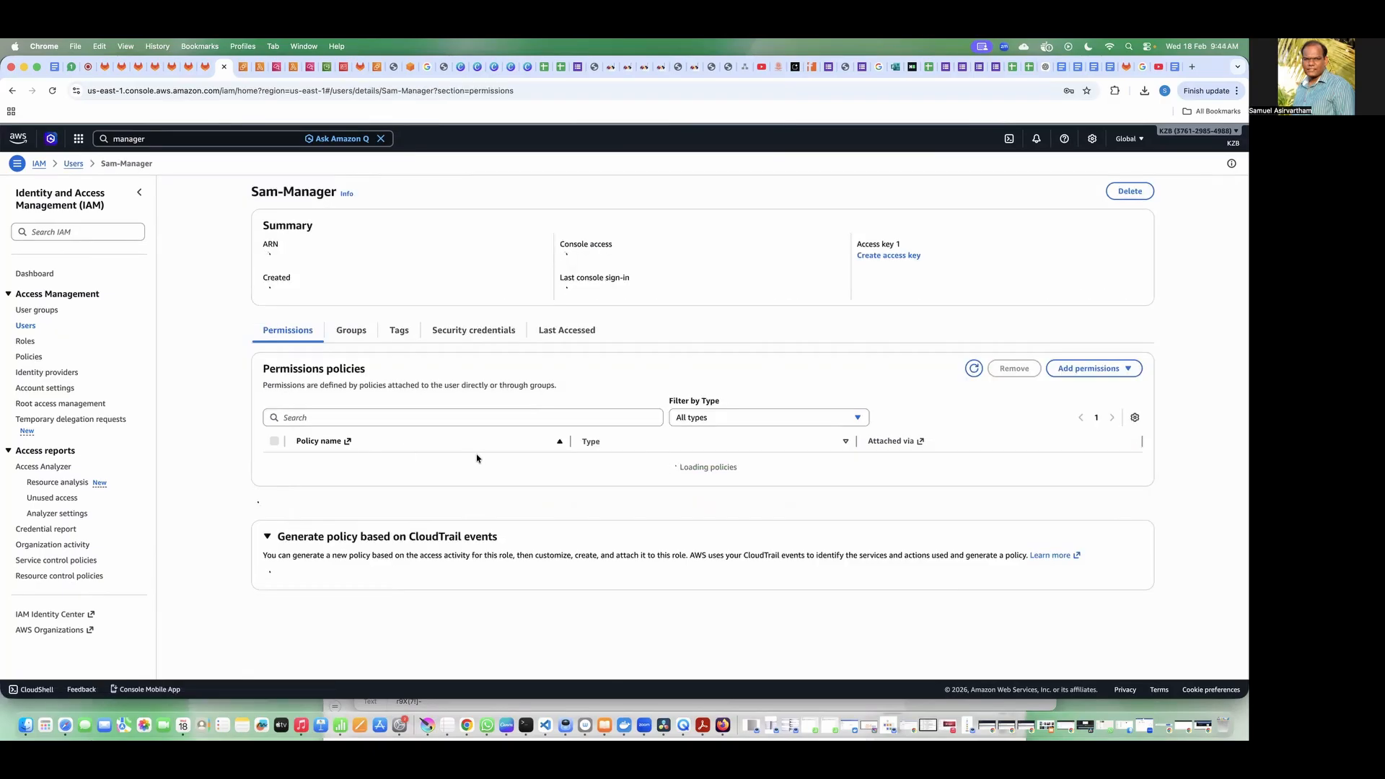
{"action": "left_click_drag", "start_coordinate": [417, 493], "coordinate": [316, 469]}
{"action": "key", "text": "super+Tab"}
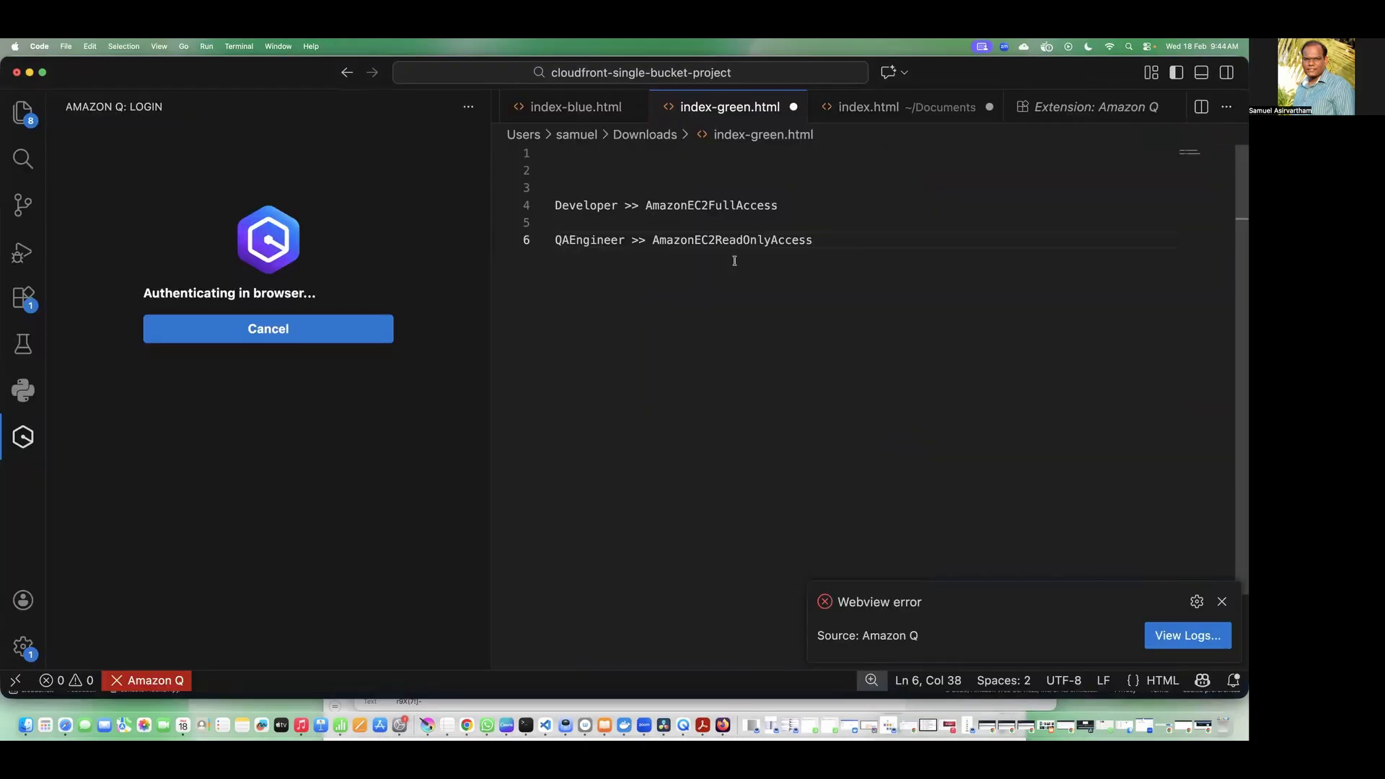
Step: Add the line "Manager >> Billing" two lines below the QAEngineer entry in index-green.html, pasting the copied policy name
{"action": "key", "text": "Return"}
{"action": "key", "text": "Return"}
{"action": "type", "text": "Manager "}
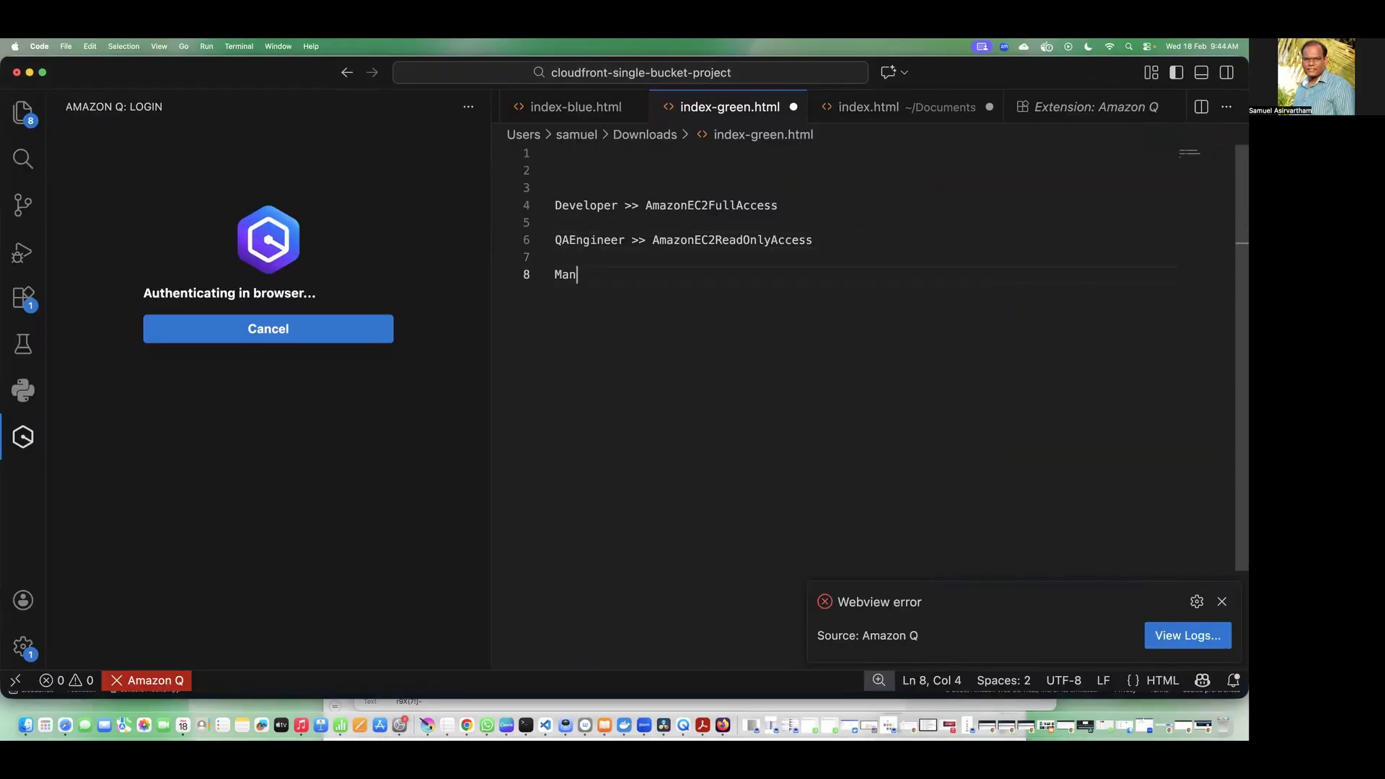
{"action": "type", "text": ">>"}
{"action": "key", "text": "super+v"}
{"action": "key", "text": "Return"}
Step: Copy the Developer, QAEngineer and Manager policy lines from index-green.html and send them as a message in the Google Meet call chat
{"action": "left_click_drag", "start_coordinate": [711, 275], "coordinate": [556, 202]}
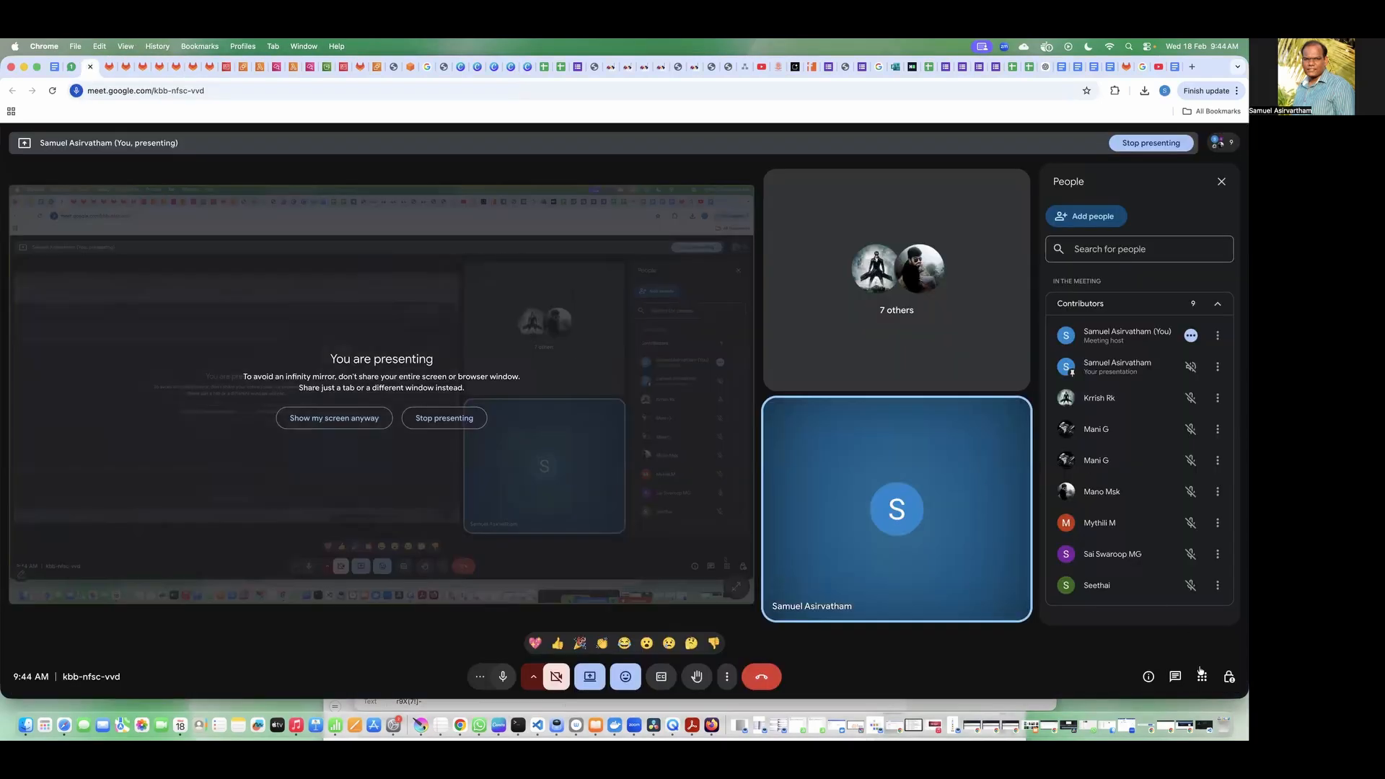
{"action": "left_click", "coordinate": [1175, 676]}
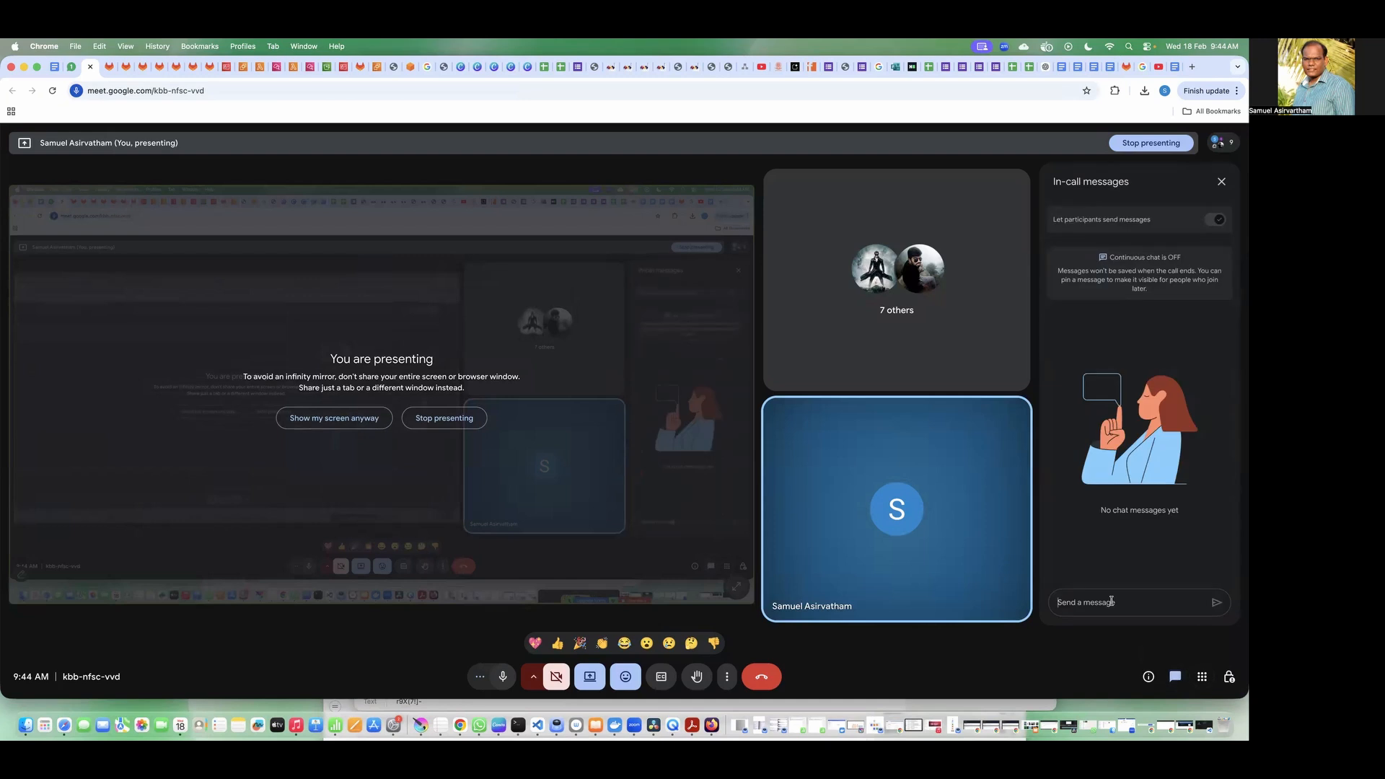
{"action": "type", "text": "QAEngineer >> AmazonEC2ReadOnlyAccess  Manager >> Billing"}
{"action": "left_click", "coordinate": [1092, 594]}
{"action": "key", "text": "BackSpace"}
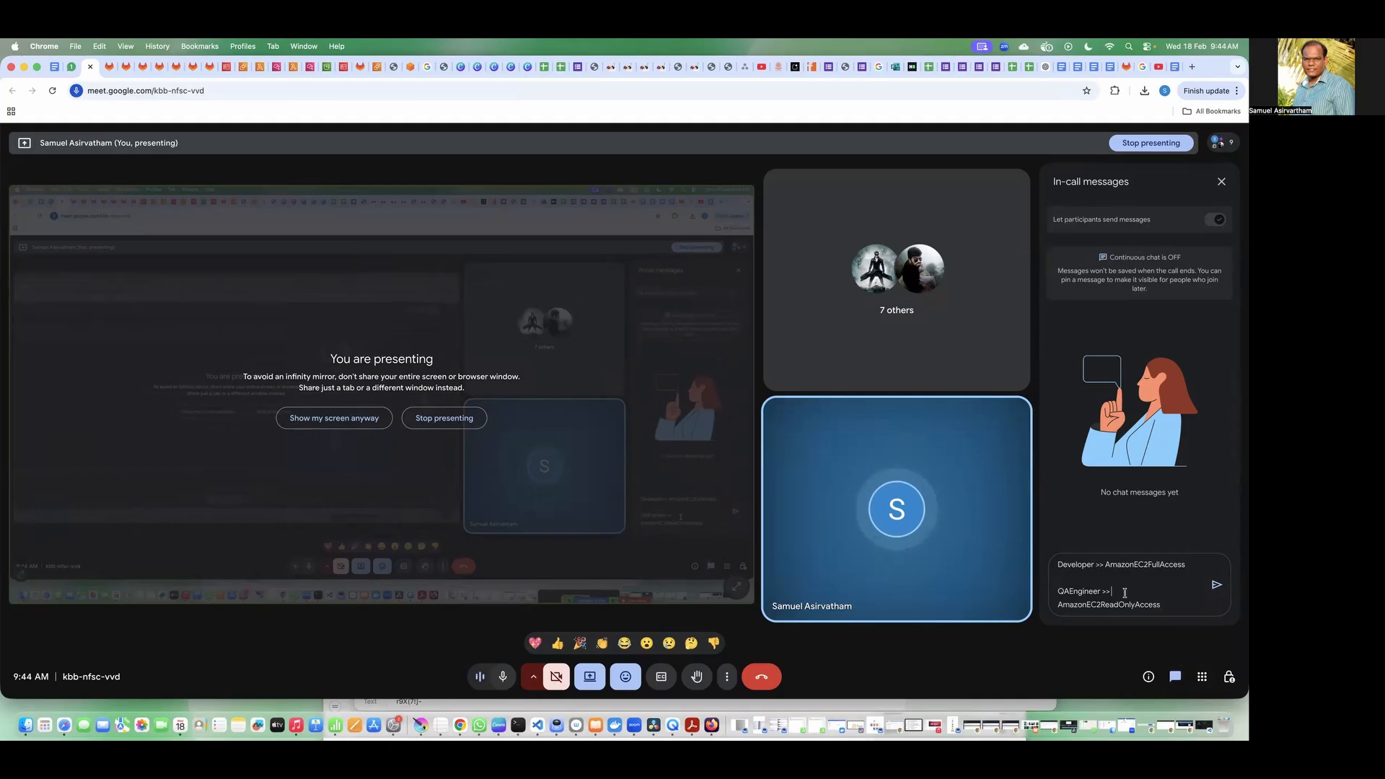
{"action": "key", "text": "Return"}
{"action": "scroll", "coordinate": [1139, 594], "scroll_direction": "down", "scroll_amount": 1}
{"action": "scroll", "coordinate": [1140, 594], "scroll_direction": "up", "scroll_amount": 1}
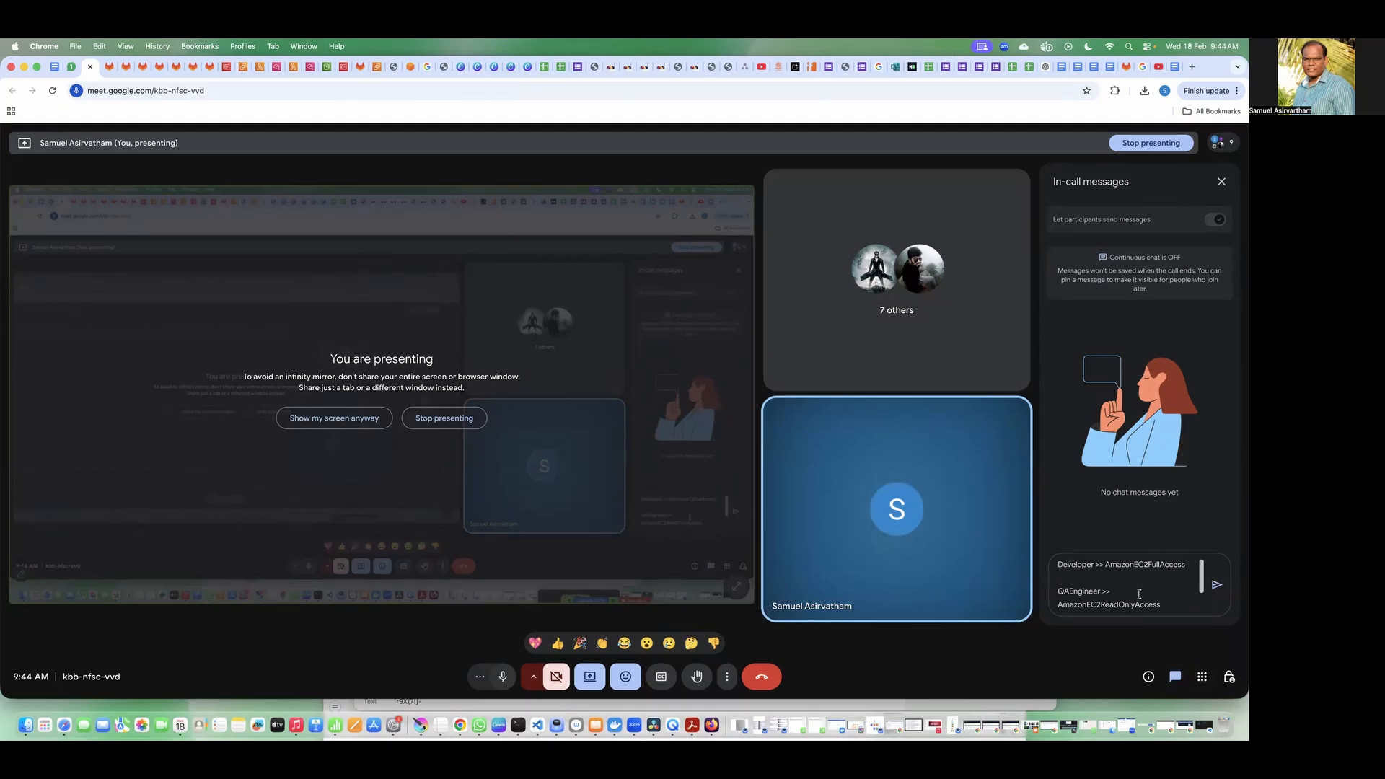
{"action": "left_click", "coordinate": [1216, 584]}
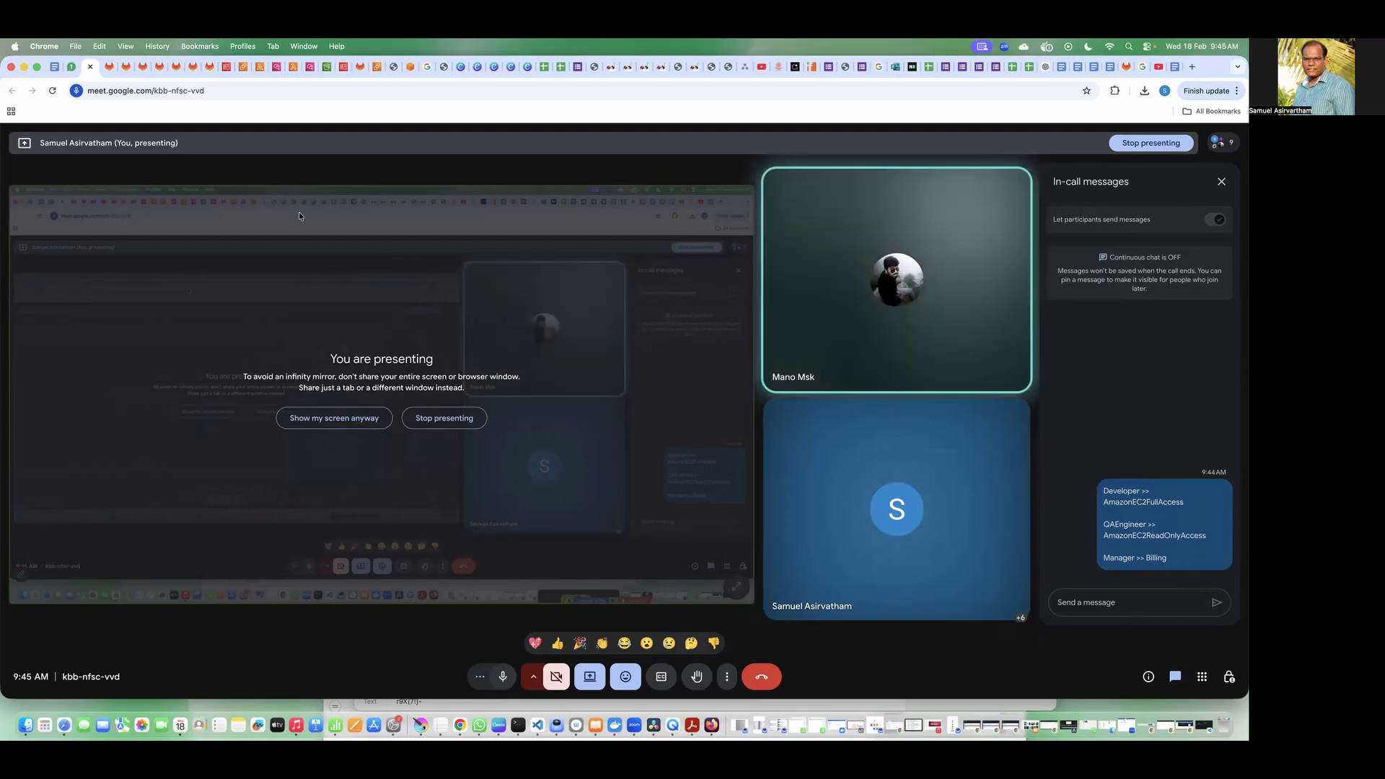
Step: Stop sharing the screen in the meeting
{"action": "left_click", "coordinate": [589, 678]}
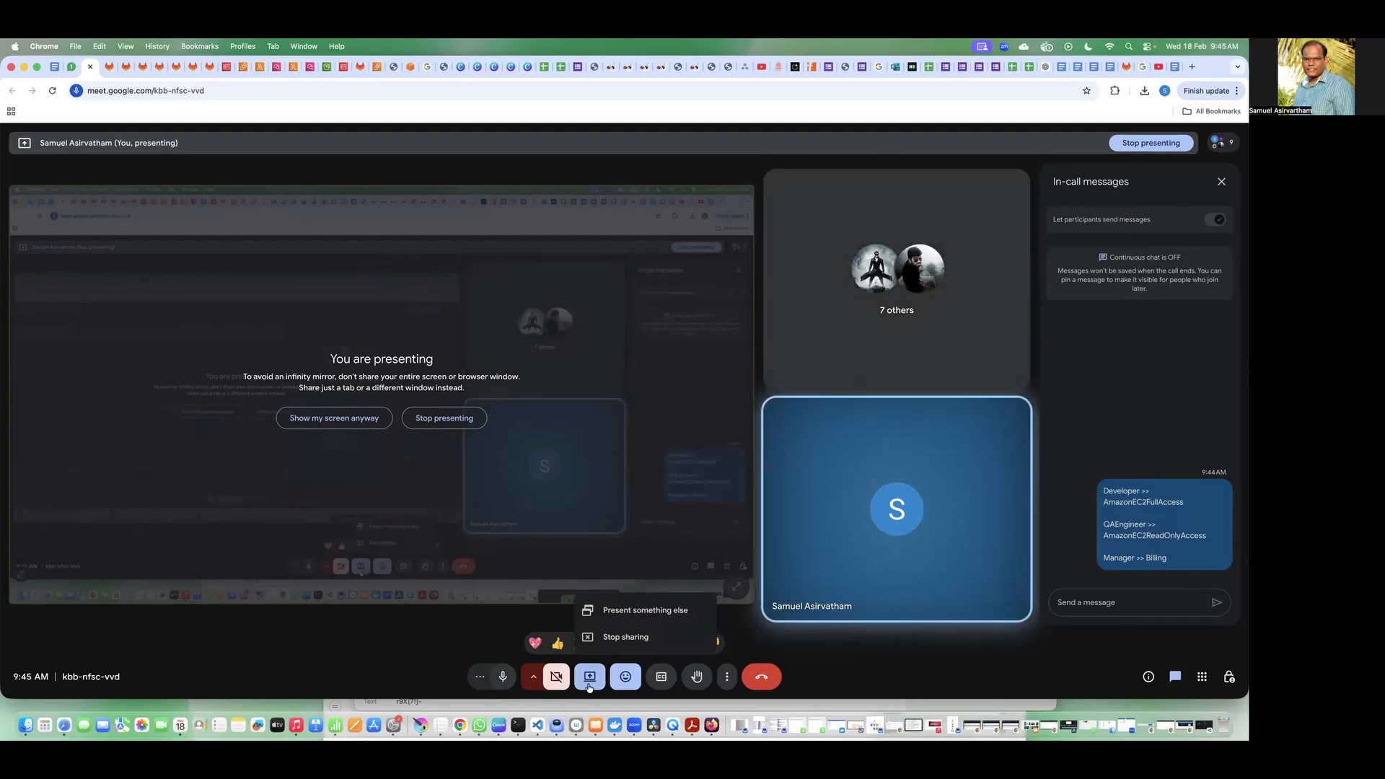
{"action": "left_click", "coordinate": [625, 638]}
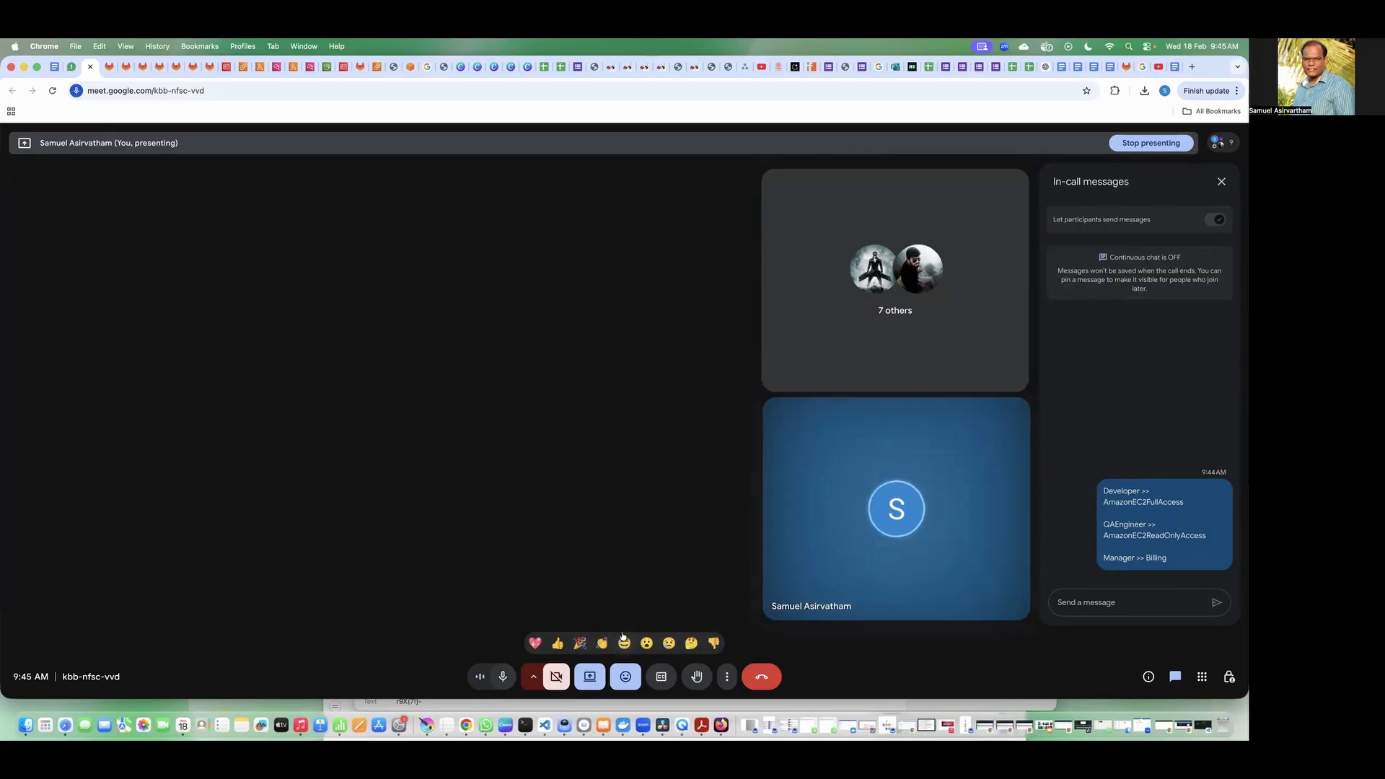